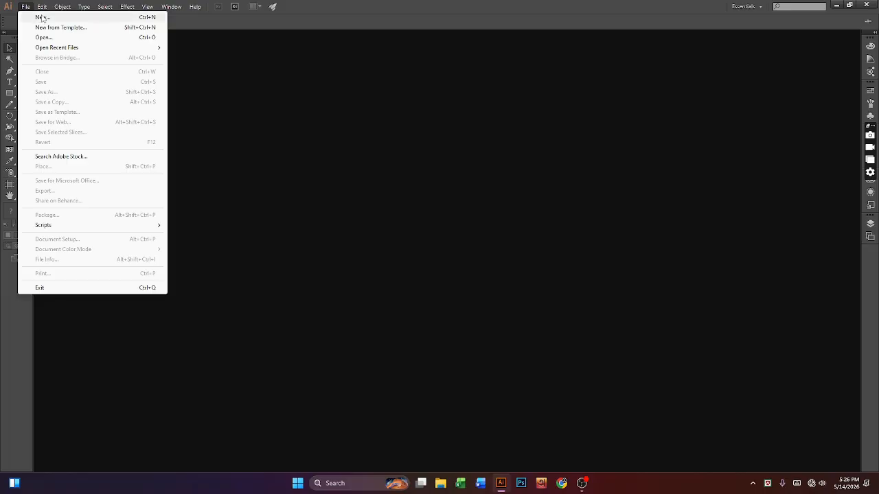
Step: Start a new document named 'Id card' with 2 artboards
click(42, 18)
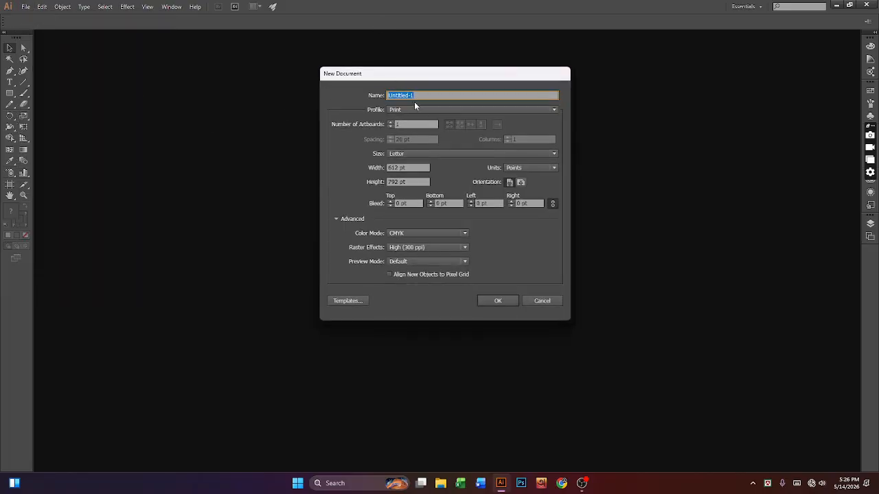
text(Id card)
key(Tab)
key(Tab)
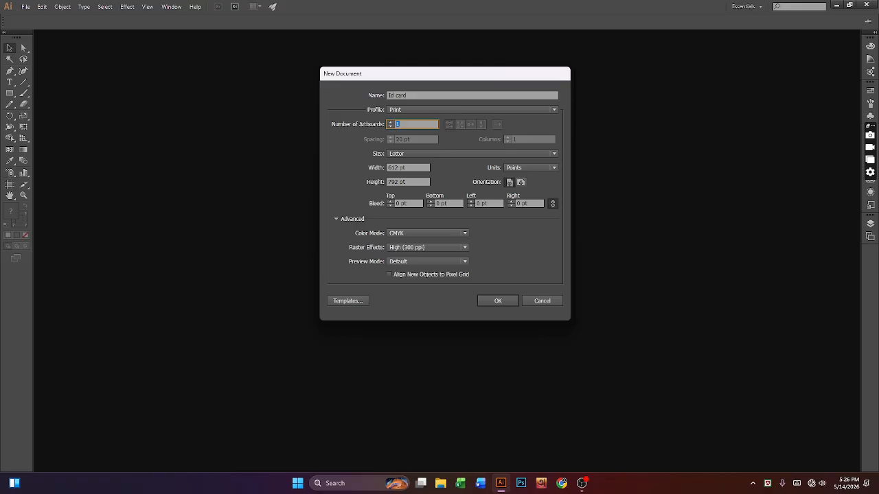
text(2)
key(Tab)
key(Tab)
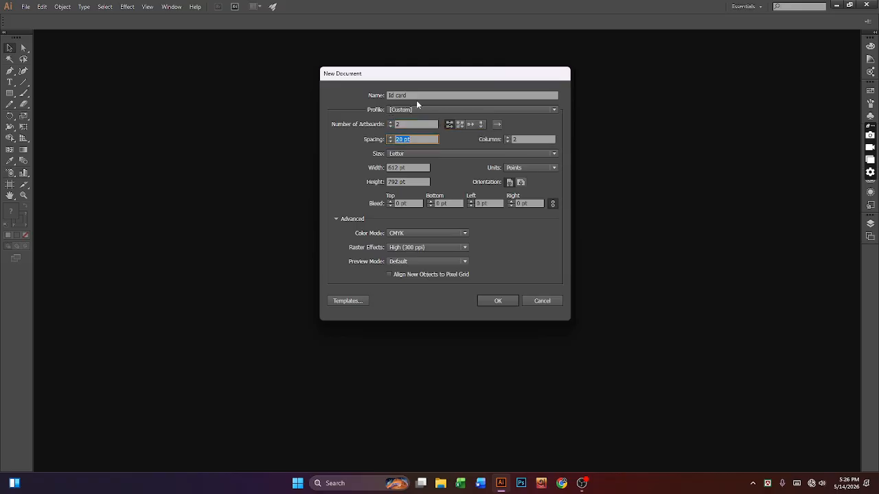
key(Tab)
key(Tab)
key(Tab)
key(Tab)
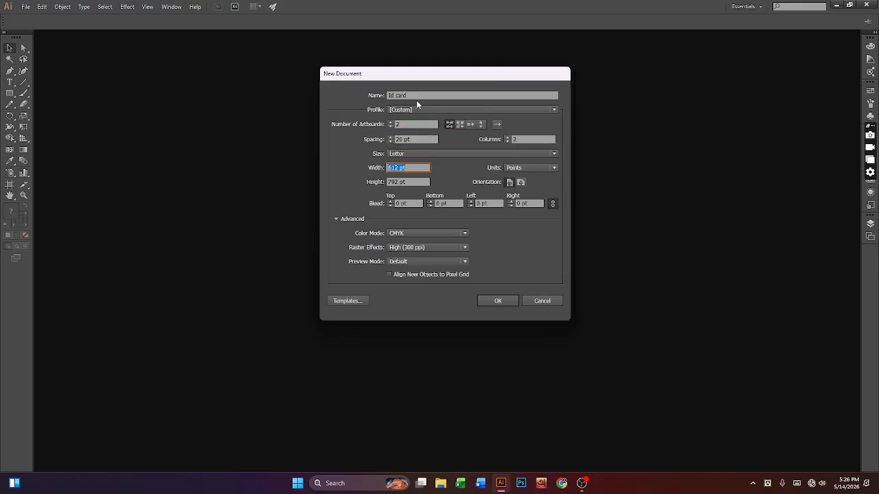
Step: Set units to inches, size 3.5 × 2 in and bleed 0.125 in, then create it
click(532, 164)
click(521, 198)
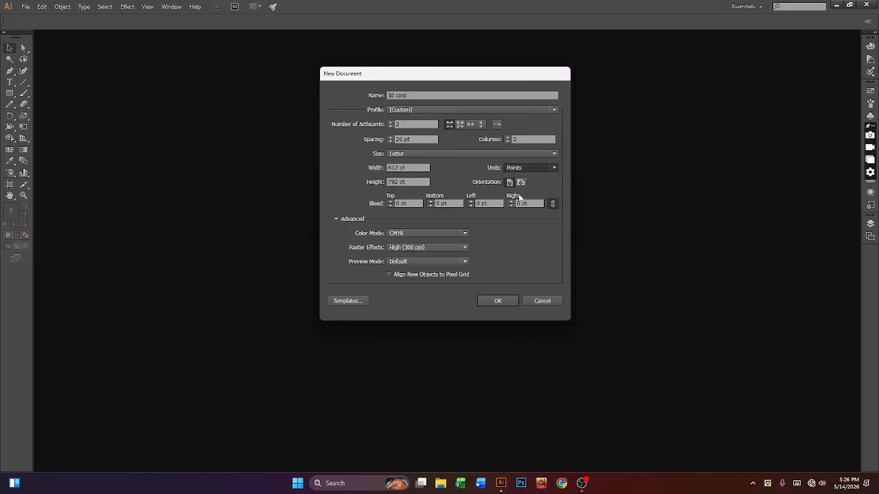
click(408, 168)
text(3.5)
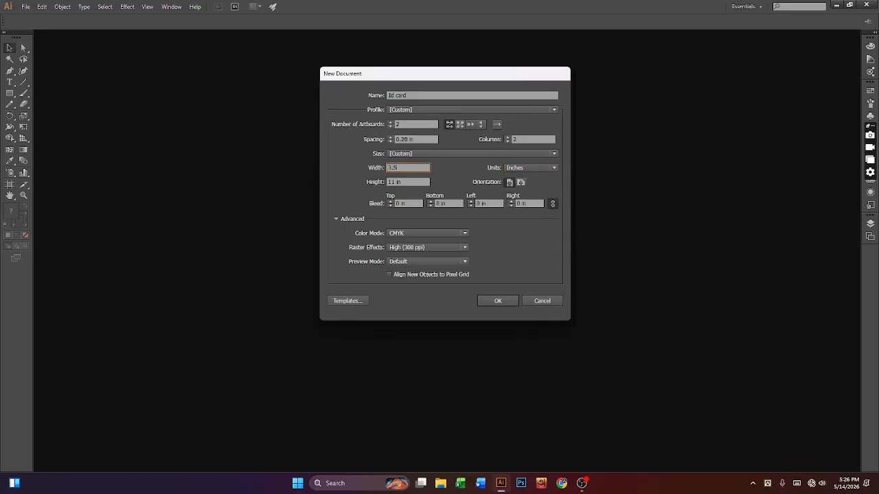
key(Tab)
text(2)
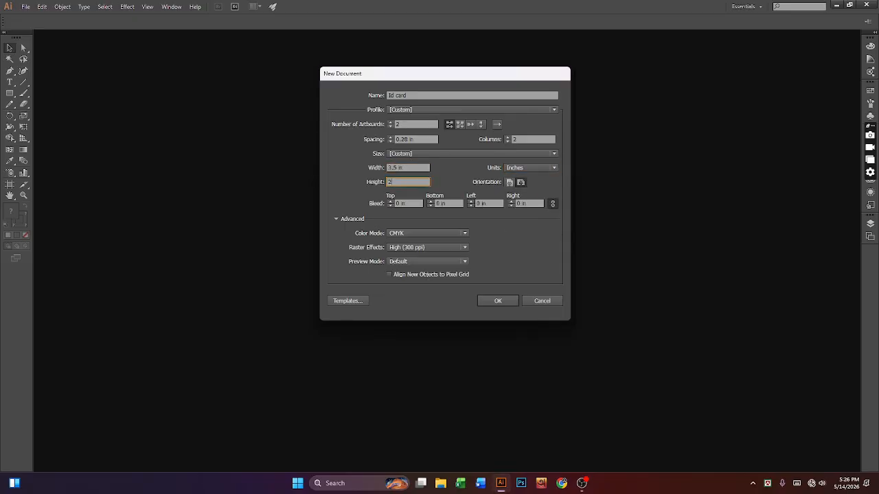
click(407, 199)
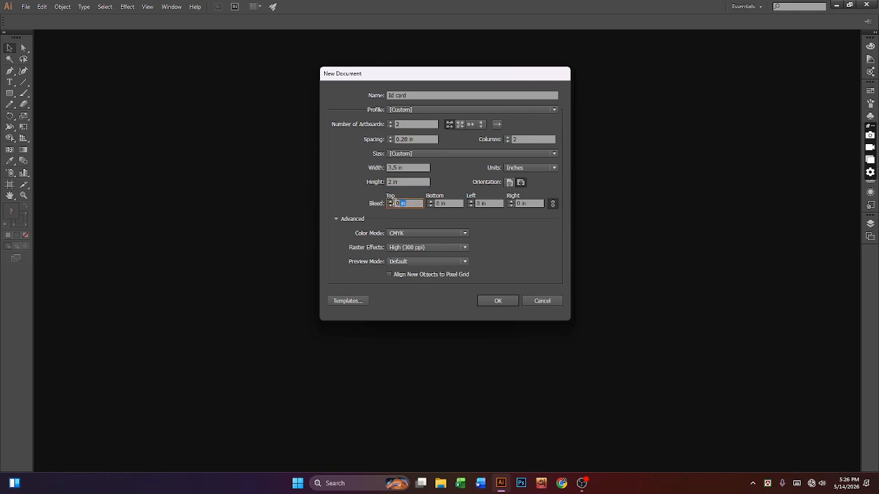
text(0.125)
click(554, 205)
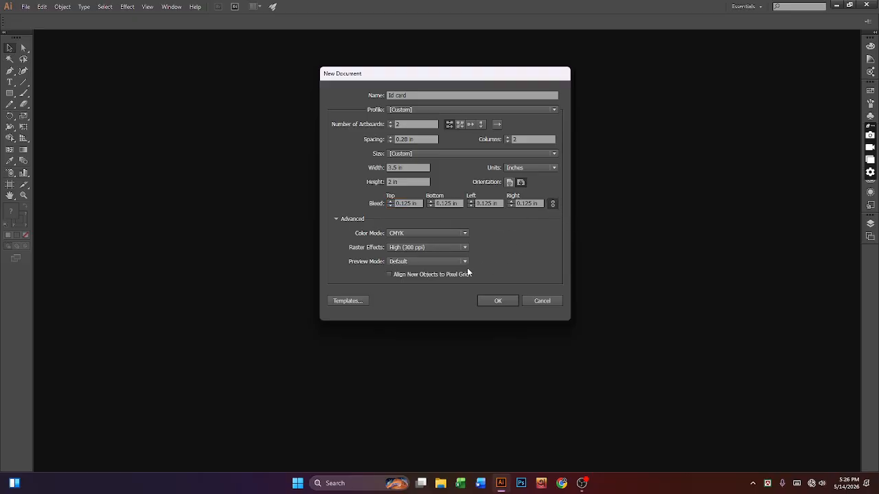
click(510, 301)
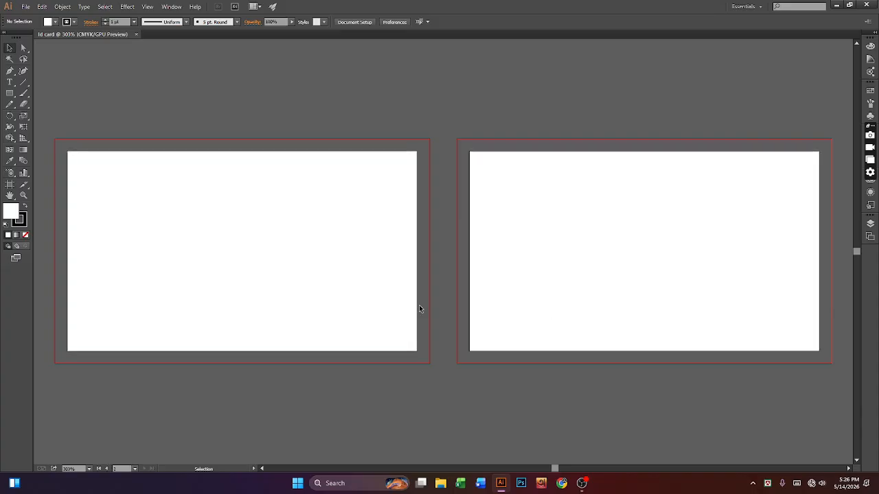
Step: Create a 3.5 × 2 in rectangle with a stroke weight of 0
click(9, 96)
click(71, 94)
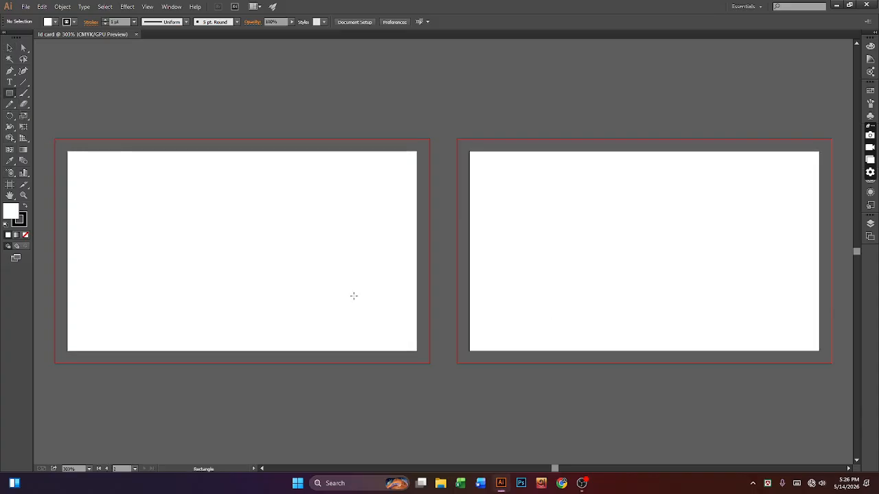
click(263, 213)
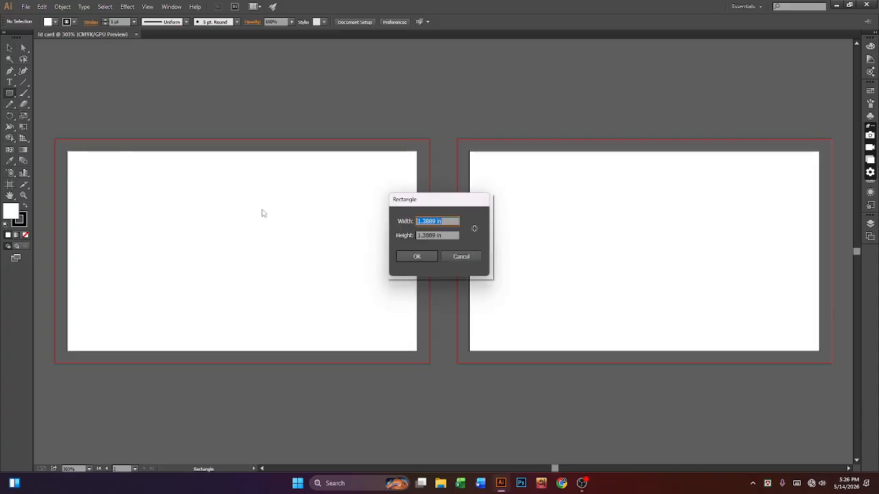
text(3.5)
key(Tab)
text(2)
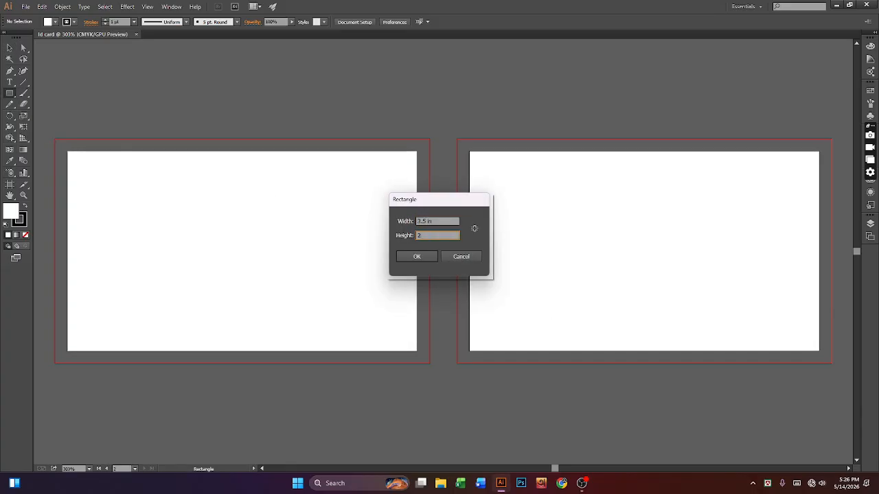
key(Return)
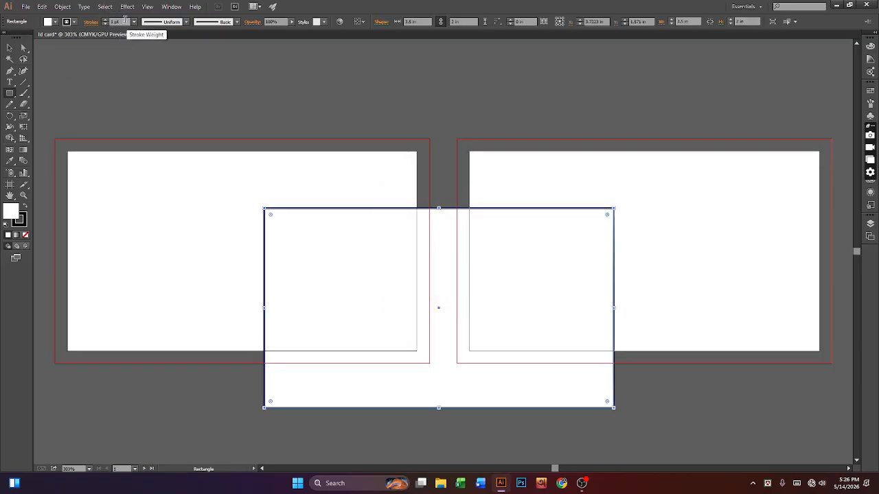
click(112, 21)
text(0)
key(Return)
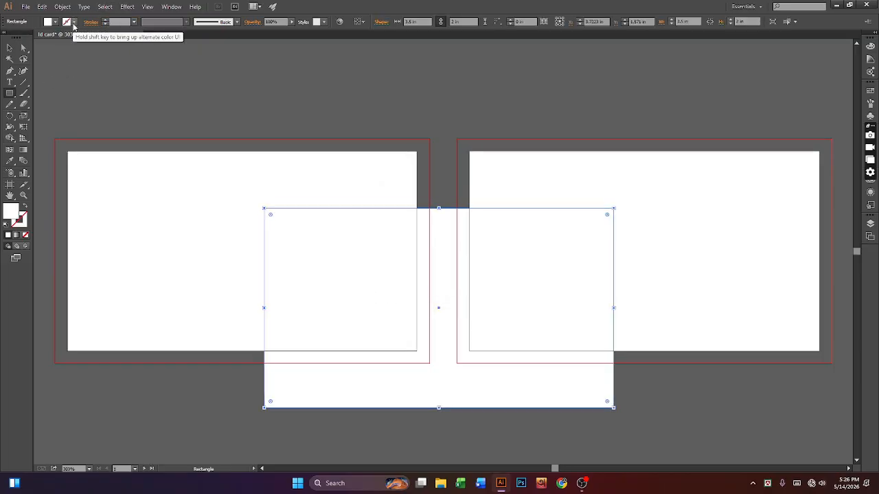
Step: Give the rectangle a light grey fill from the Color Picker
click(343, 249)
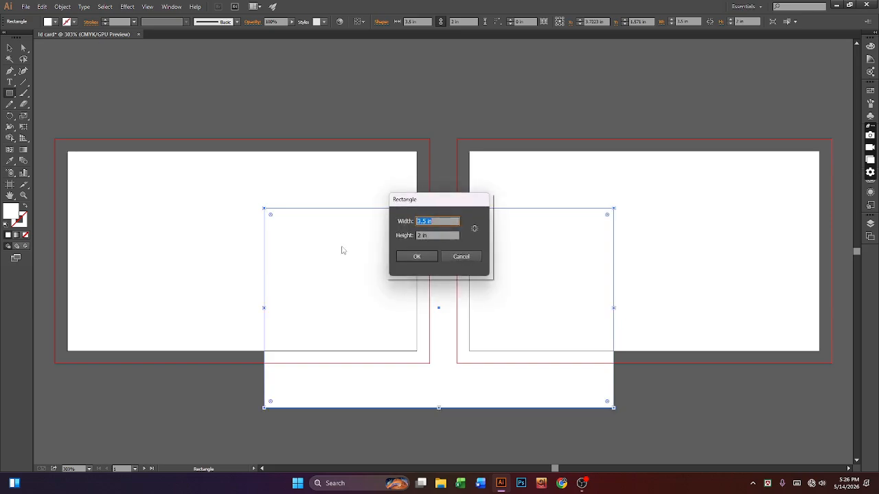
click(459, 257)
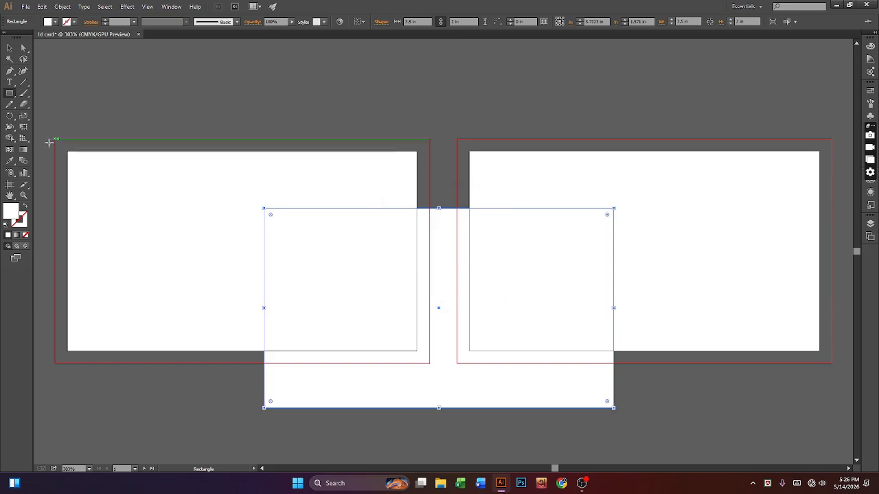
double_click(11, 213)
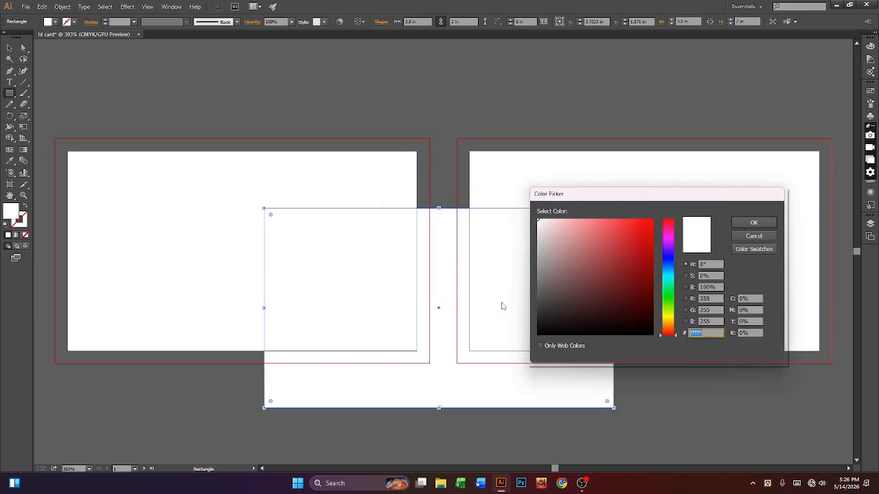
click(539, 230)
click(753, 222)
click(143, 87)
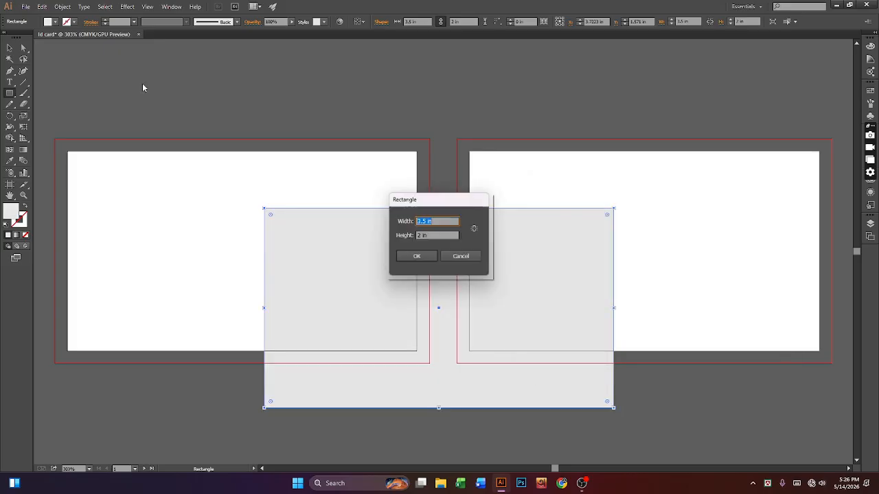
click(476, 257)
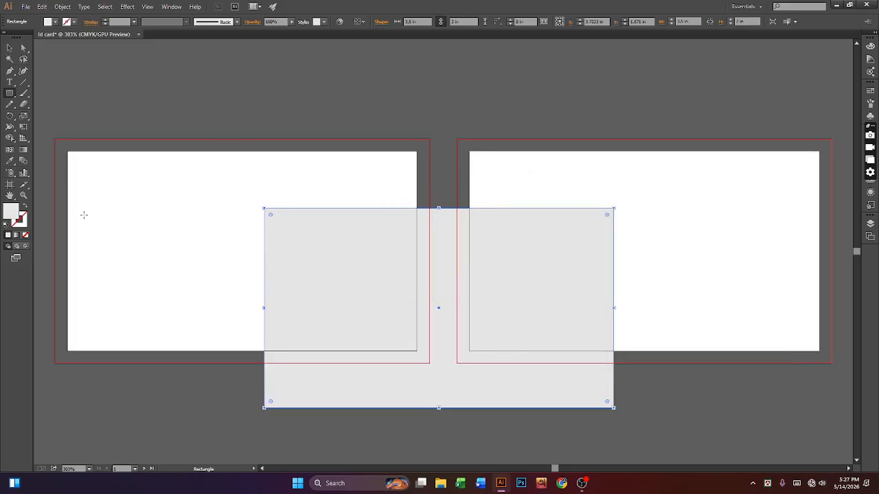
Step: Change the fill to near-white #f9f7f7 and move the rectangle onto the left artboard
double_click(13, 214)
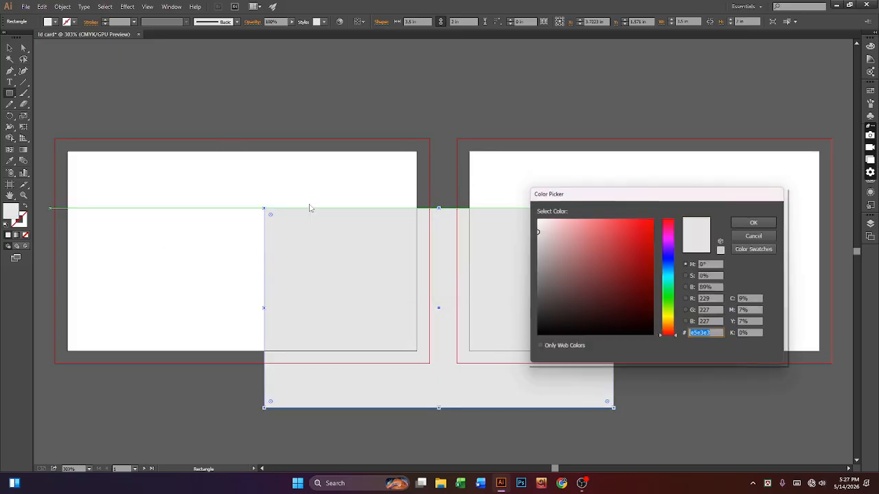
click(538, 219)
click(753, 223)
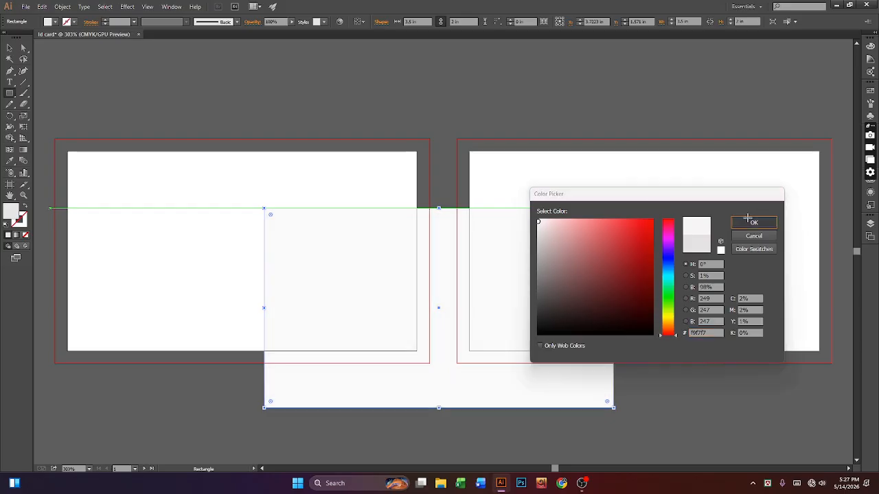
click(637, 377)
click(460, 258)
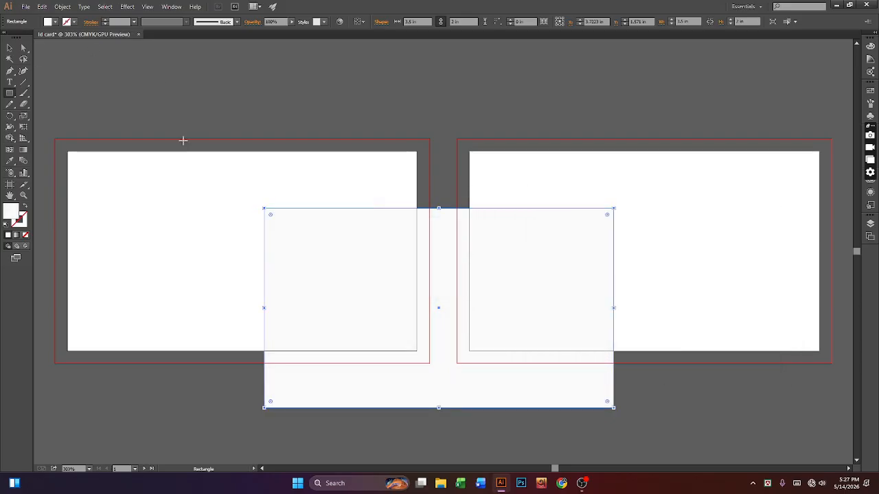
click(8, 49)
drag(517, 395, 321, 339)
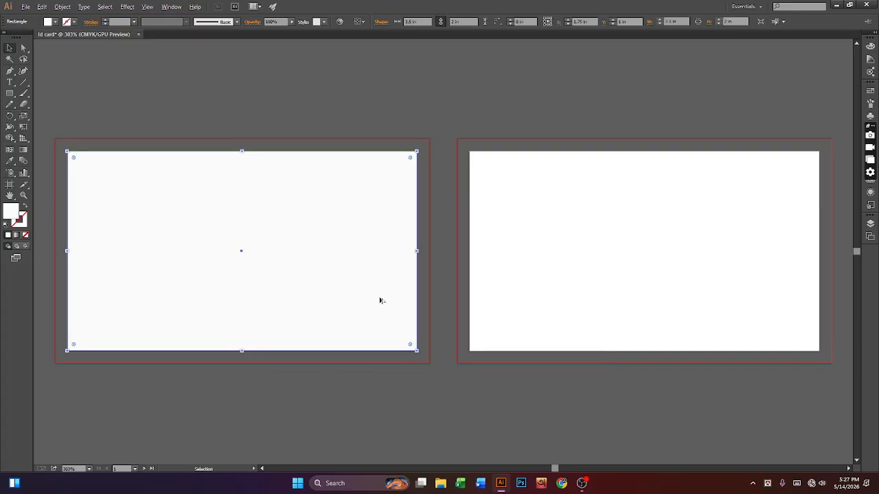
Step: Copy the background rectangle onto the right artboard
drag(380, 300, 783, 302)
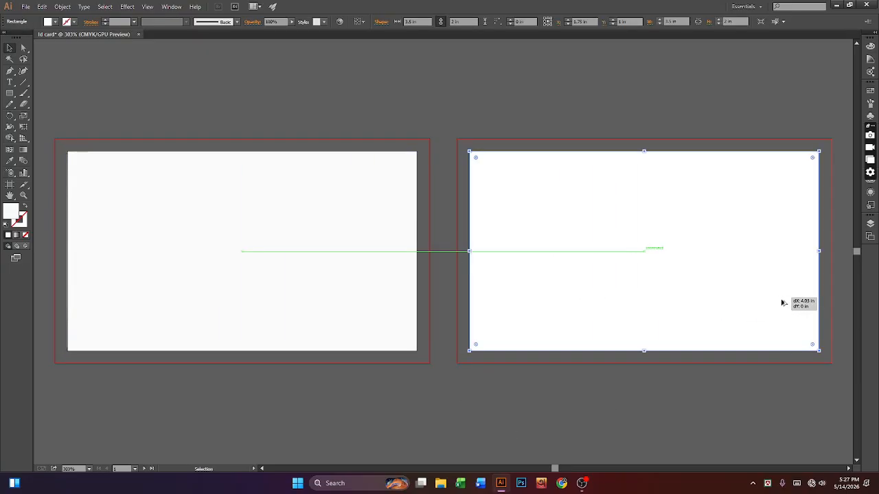
click(707, 399)
click(618, 314)
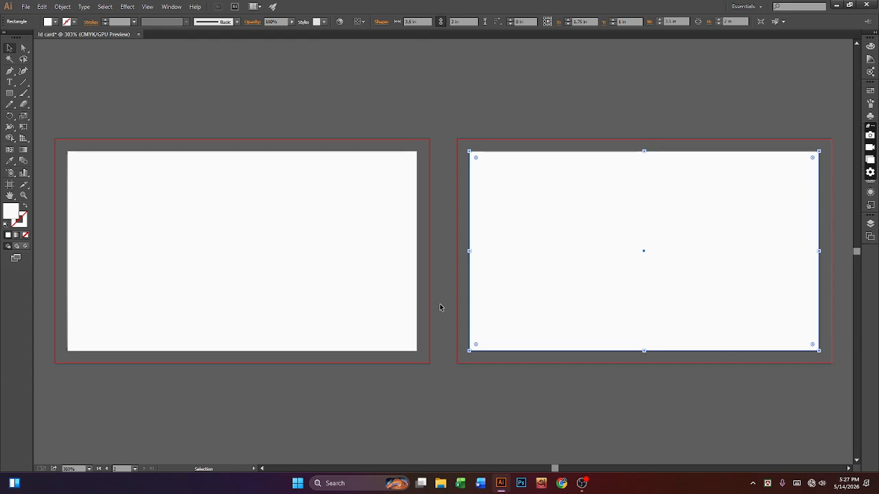
click(569, 446)
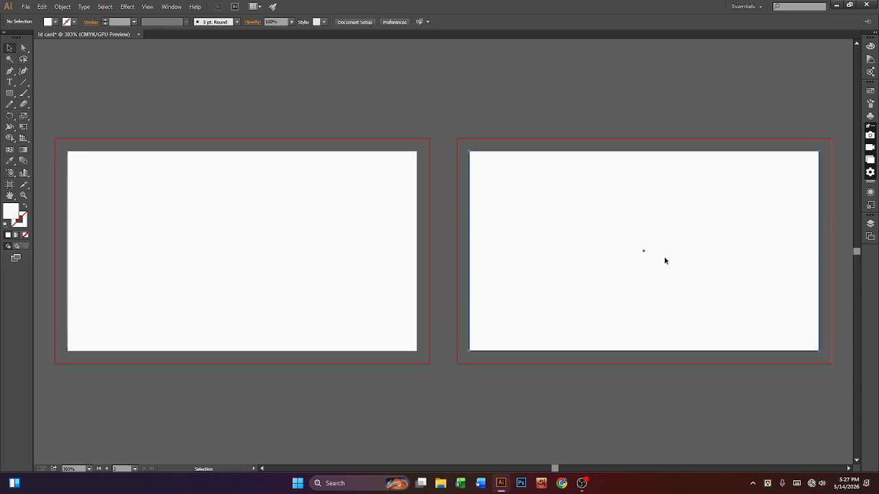
Step: Select the right and left card rectangles together
click(665, 257)
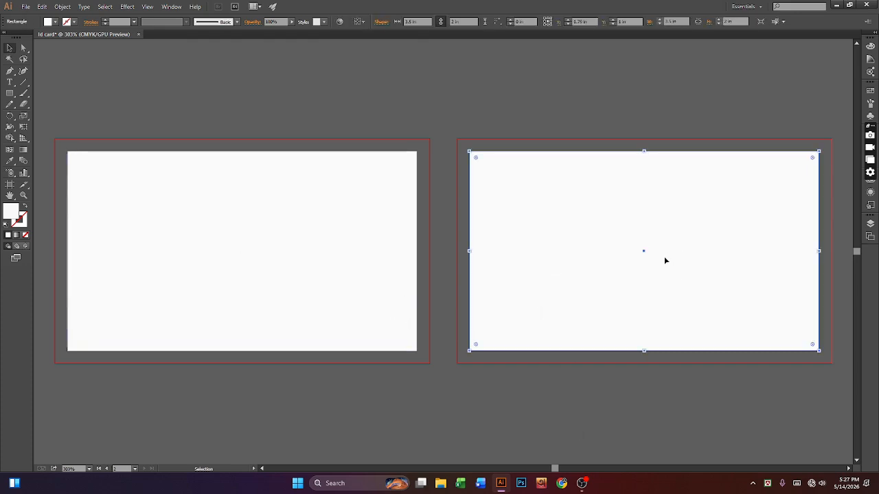
shift+click(302, 272)
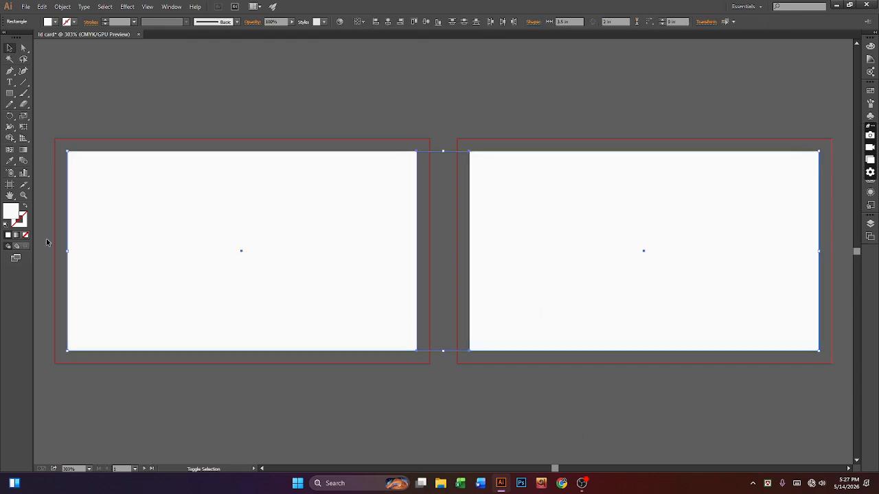
click(668, 387)
click(667, 272)
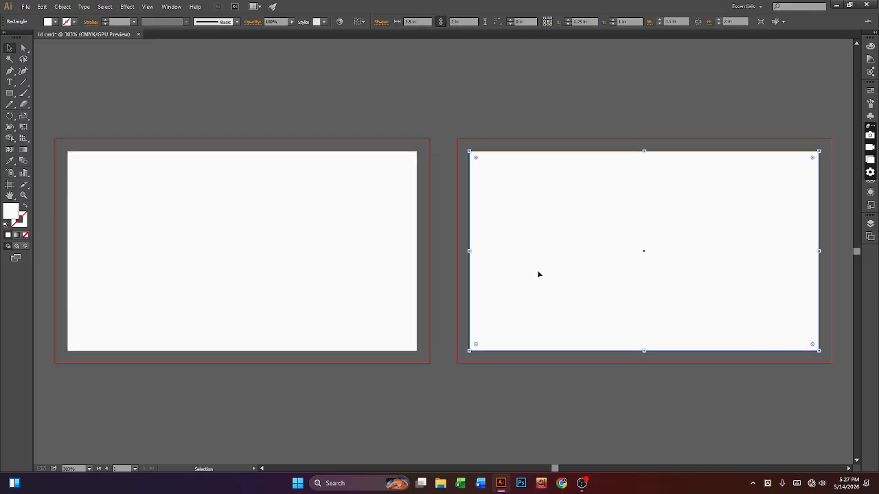
shift+click(341, 263)
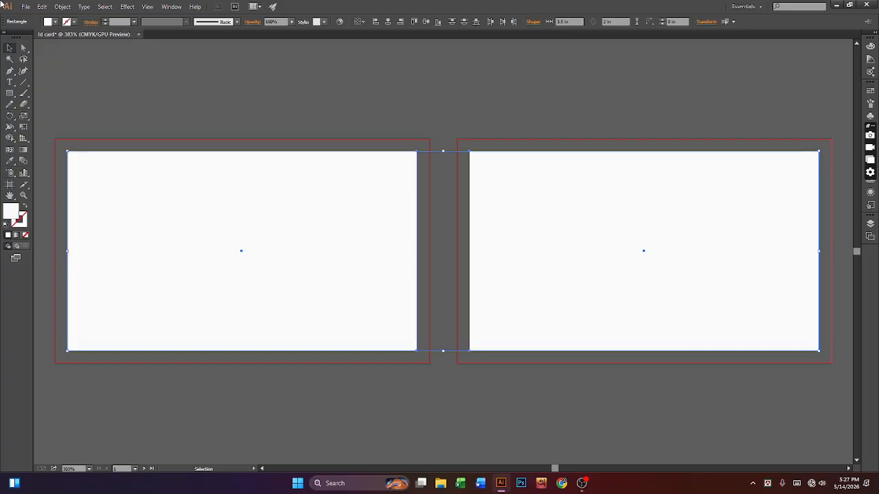
Step: Offset both card rectangles by -0.125 in to create inset rectangles
click(62, 9)
mouse_move(98, 199)
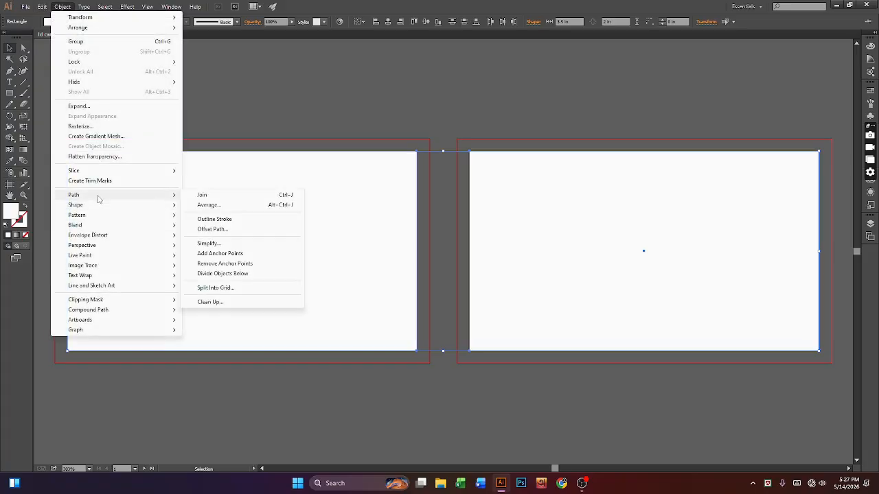
click(212, 230)
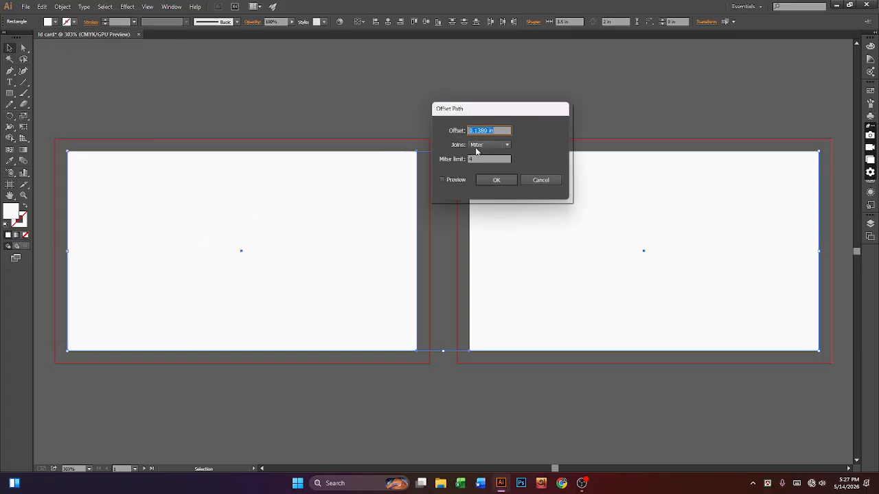
drag(464, 128, 406, 119)
key(BackSpace)
text(.125)
key(Return)
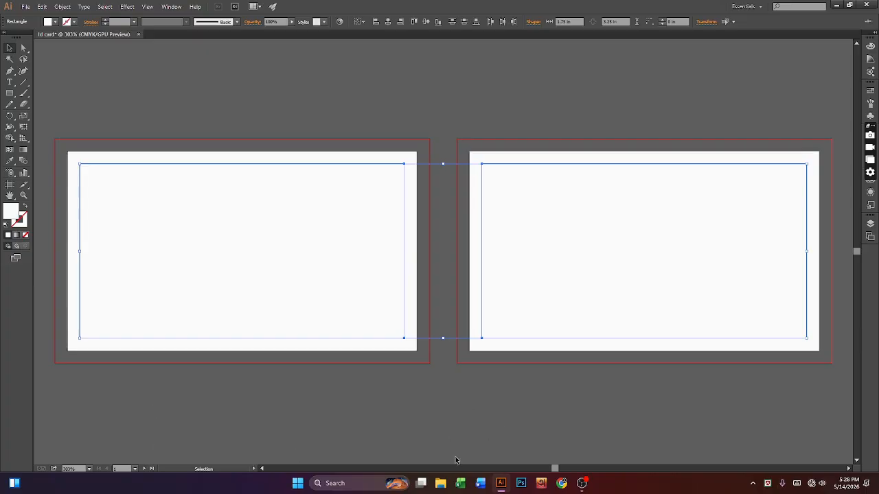
click(451, 418)
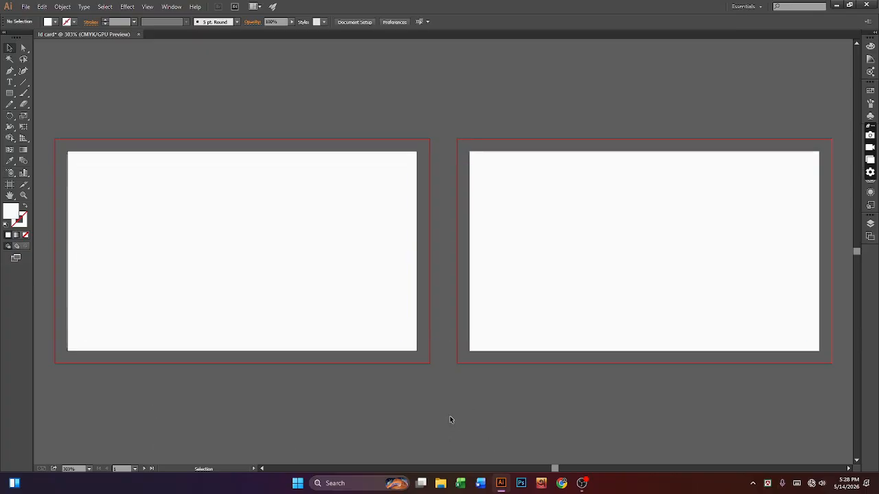
Step: Convert both inset rectangles into guides
click(513, 337)
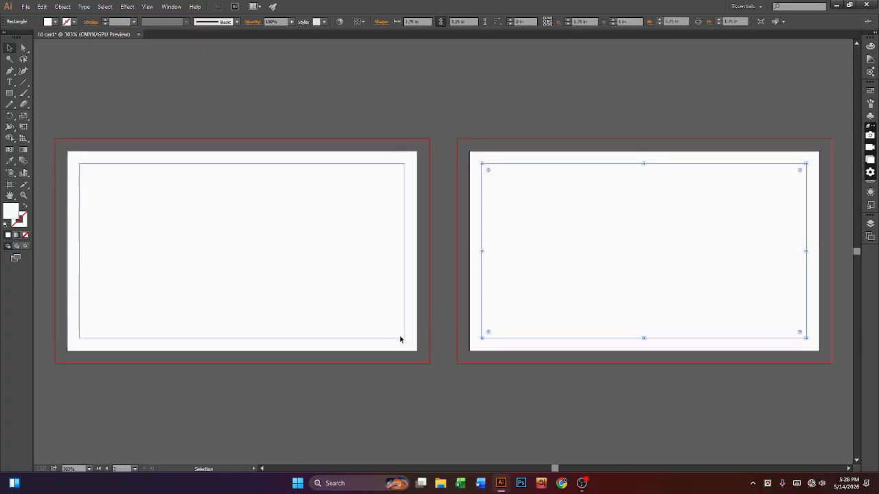
click(401, 338)
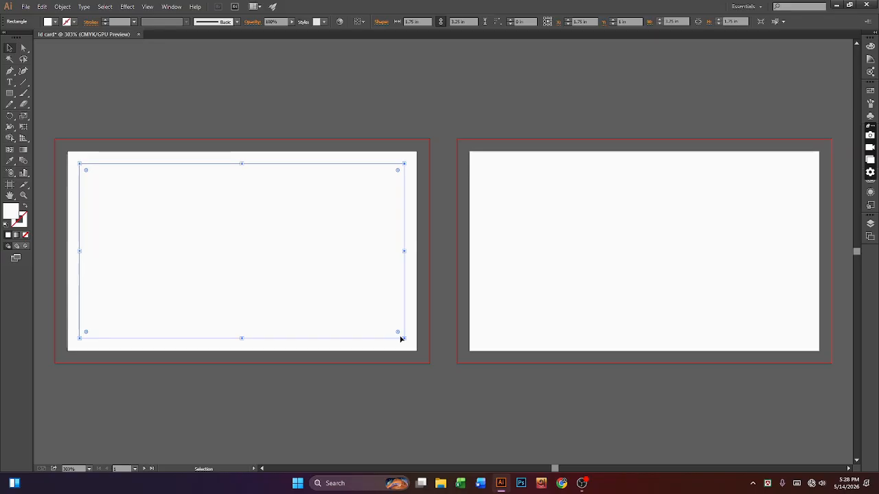
shift+click(573, 338)
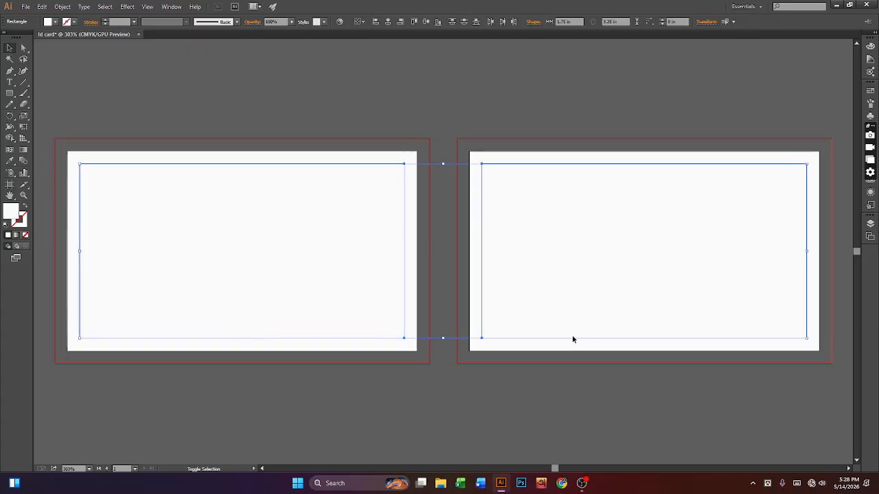
right_click(573, 337)
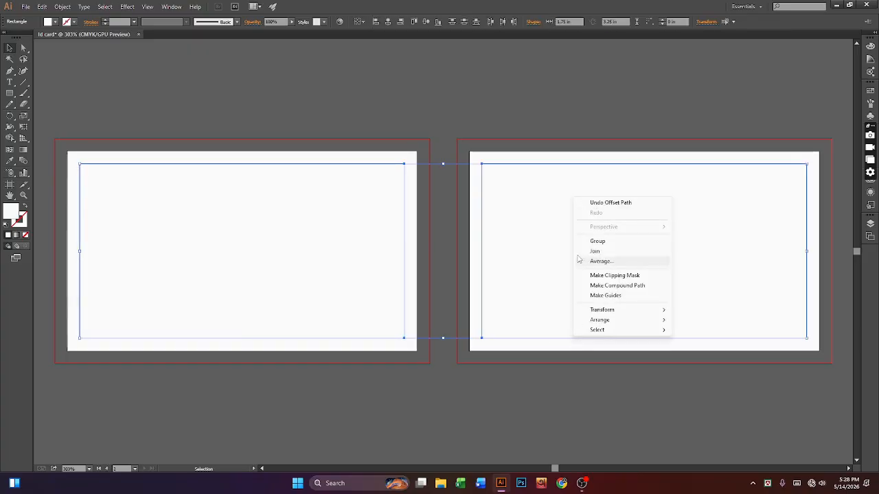
click(635, 300)
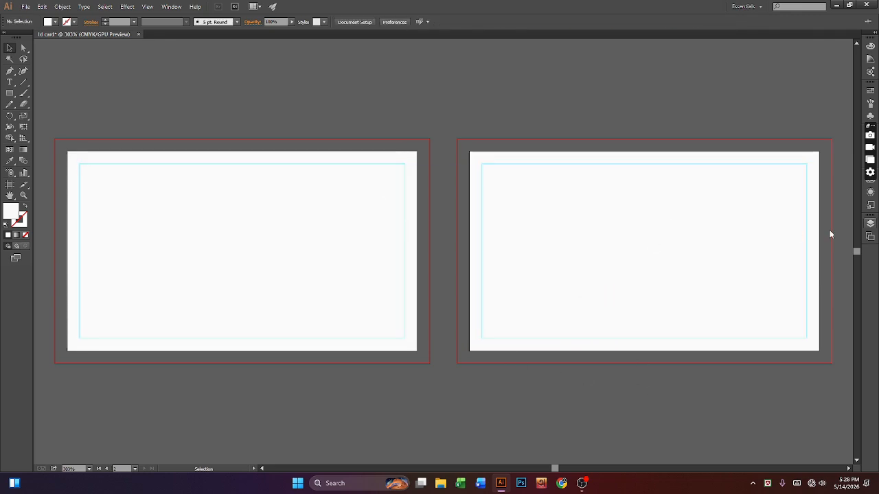
Step: Check the new guides on the right card, then show the rulers with Ctrl+R
click(551, 347)
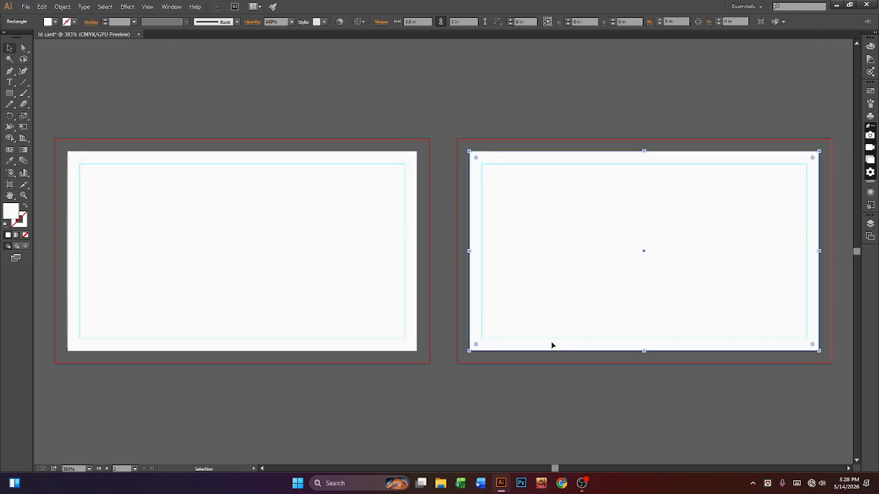
click(574, 405)
click(676, 278)
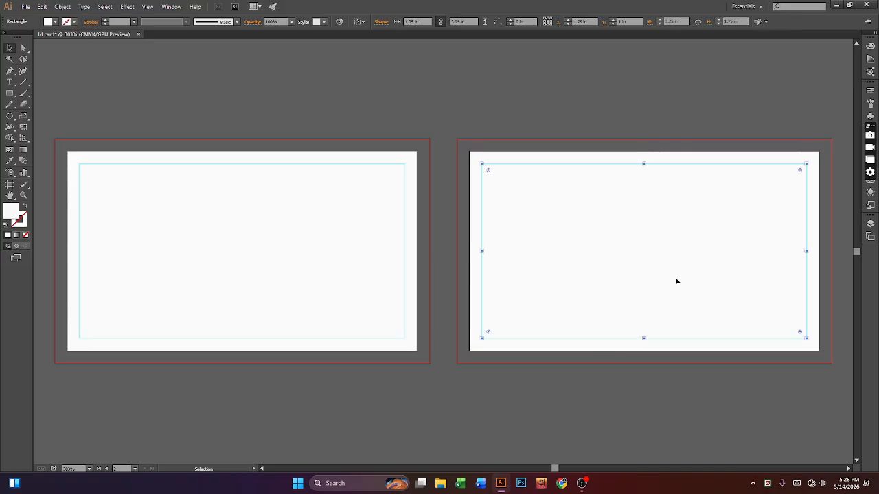
click(670, 415)
click(510, 350)
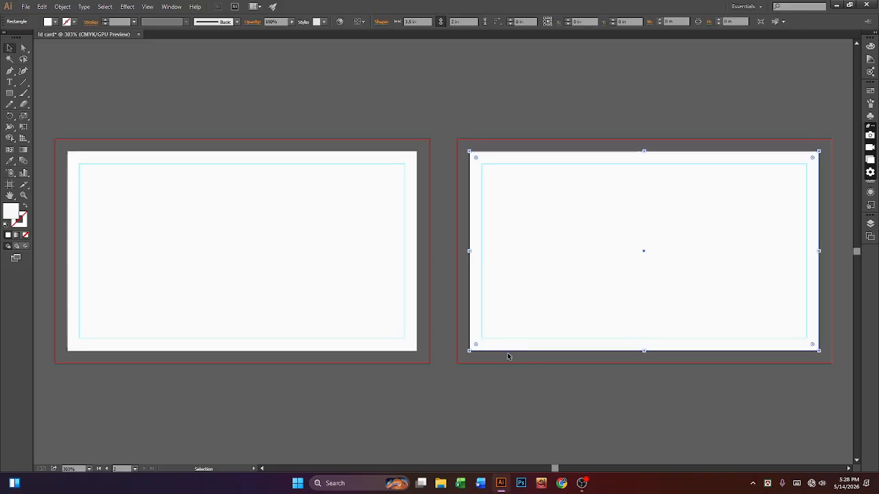
click(506, 339)
click(512, 350)
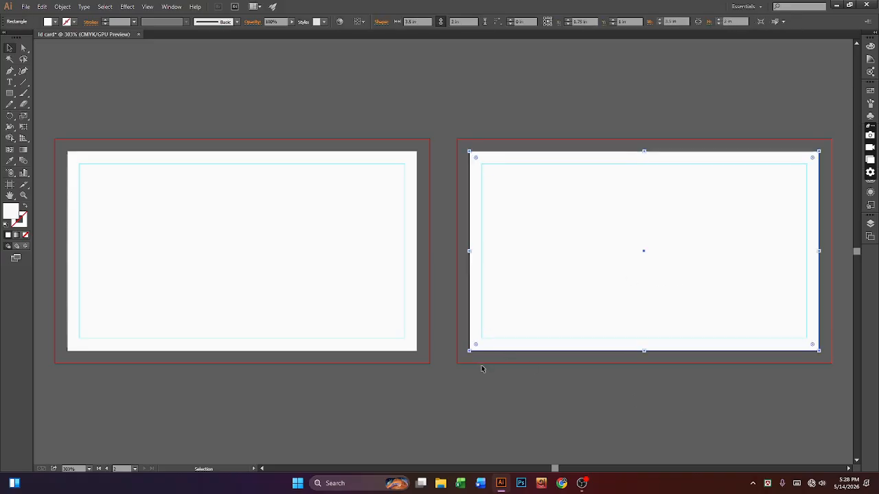
click(482, 367)
click(518, 339)
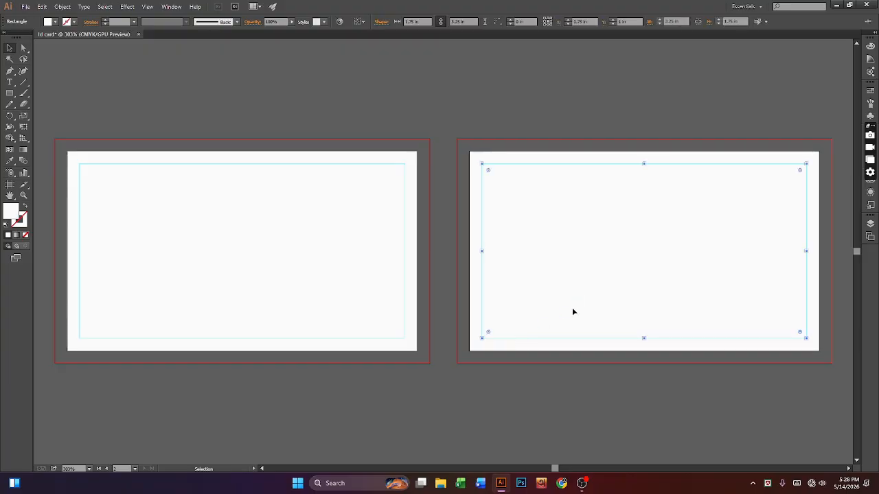
click(479, 348)
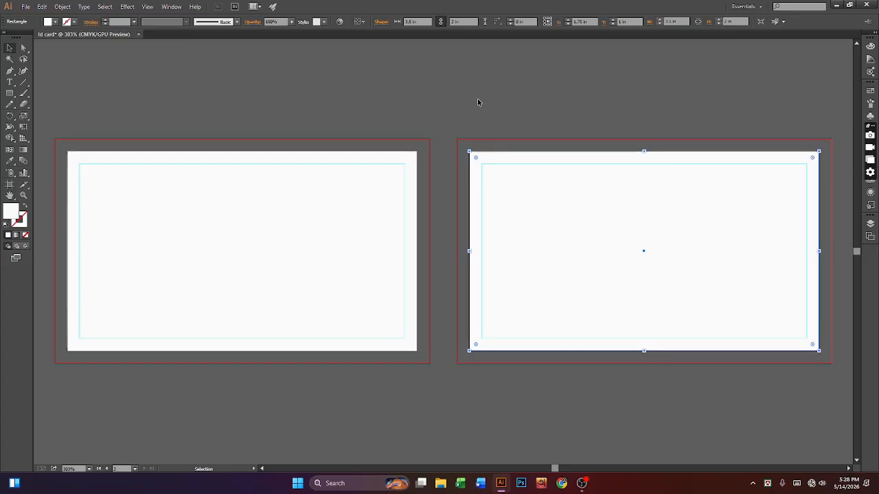
click(458, 112)
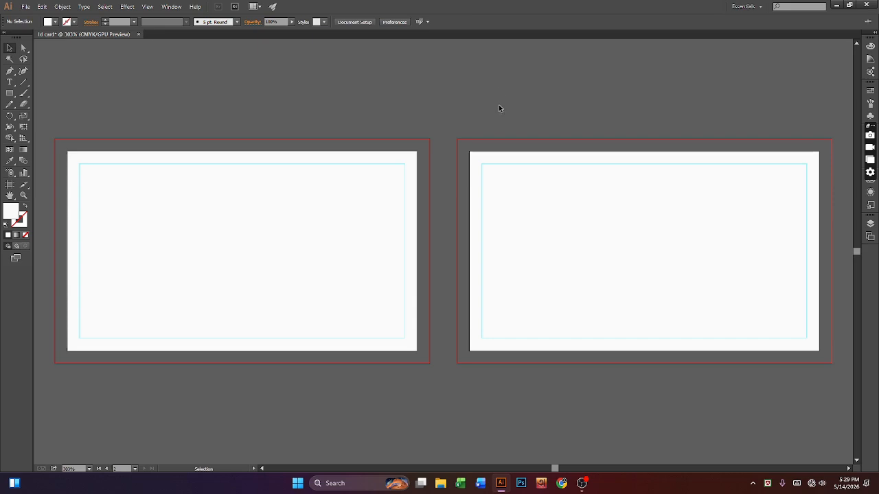
key(ctrl+r)
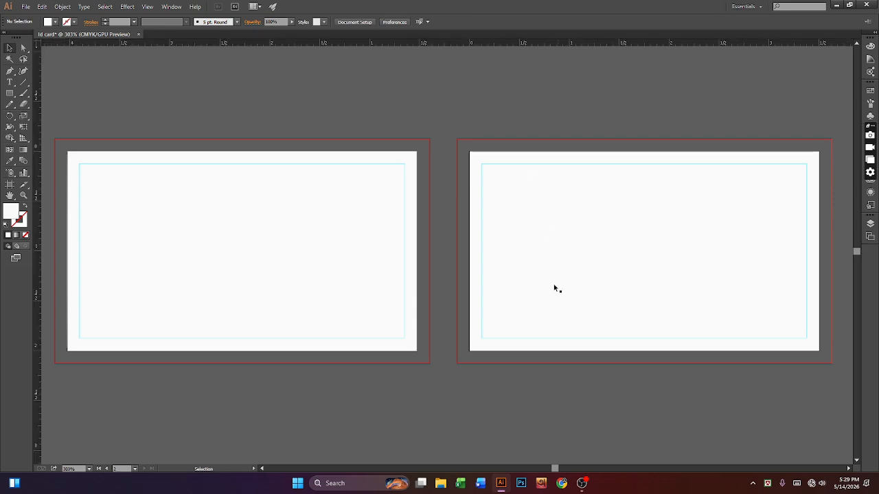
Step: Pull a guide from the top ruler to the vertical centre line of both cards
click(501, 351)
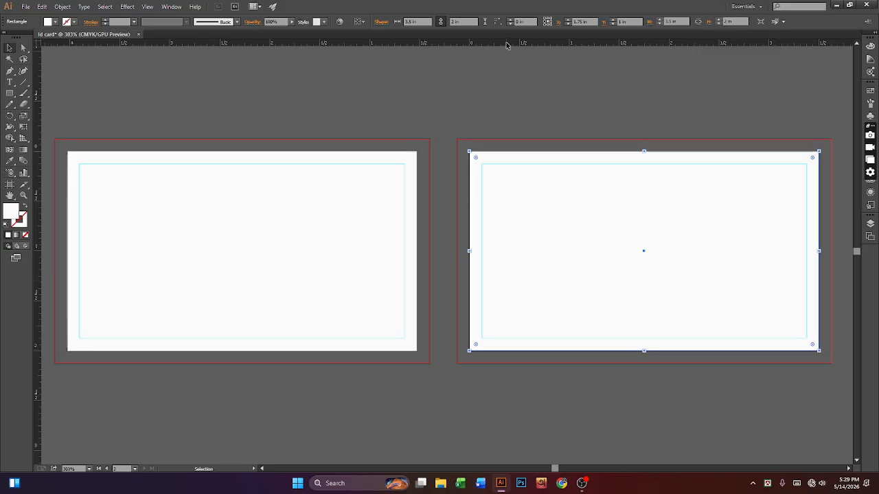
drag(506, 45, 497, 254)
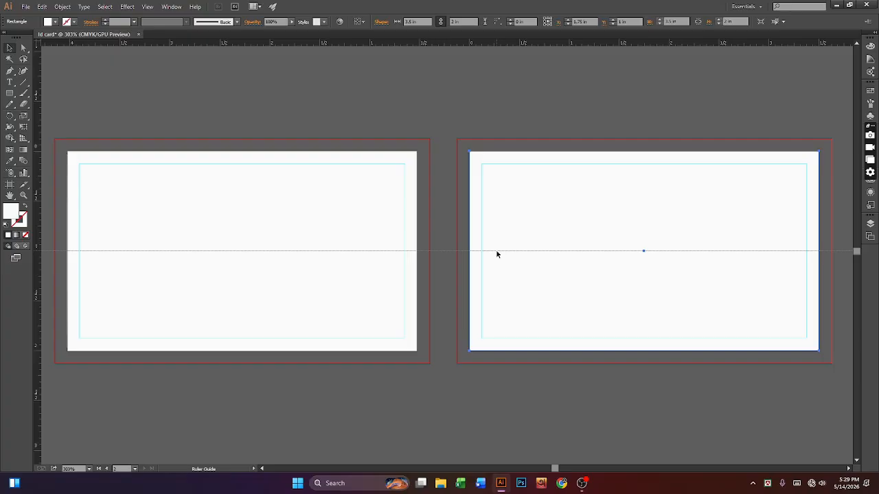
click(495, 251)
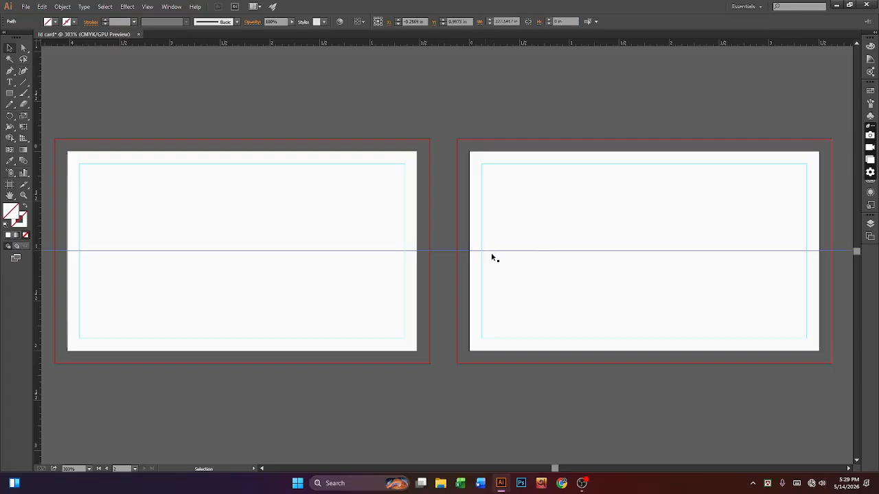
click(672, 402)
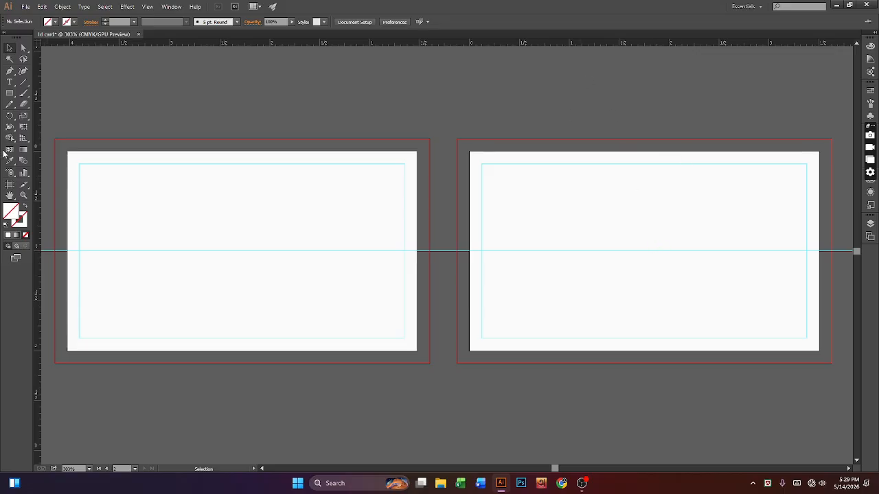
Step: Pen a closed chevron: top edge, centre-guide point, bottom edge, bottom-right and top-right corners
click(9, 72)
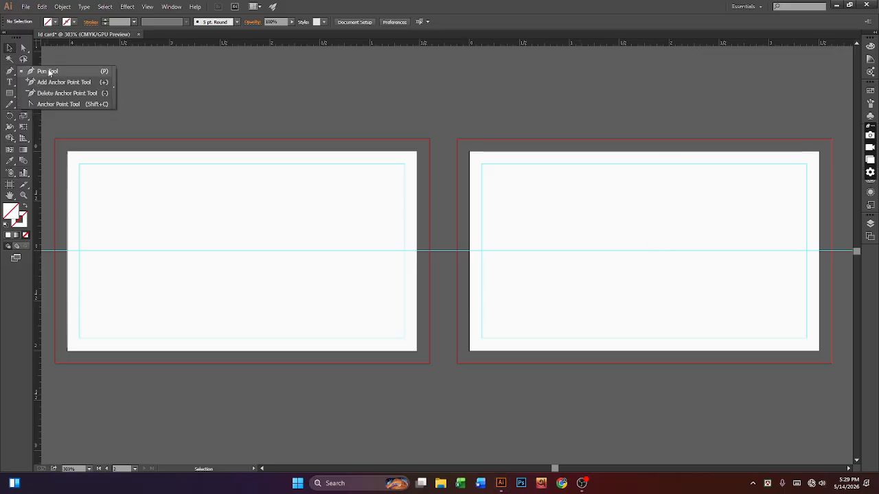
click(51, 75)
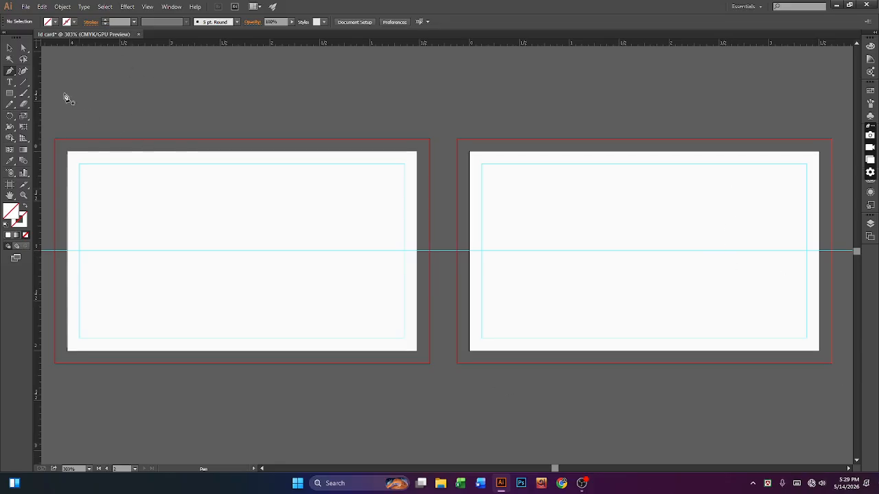
drag(10, 71, 52, 72)
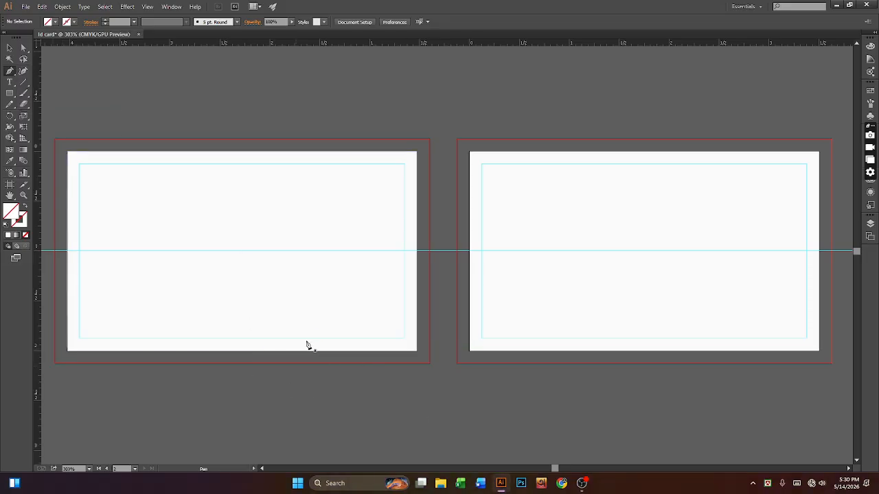
click(241, 252)
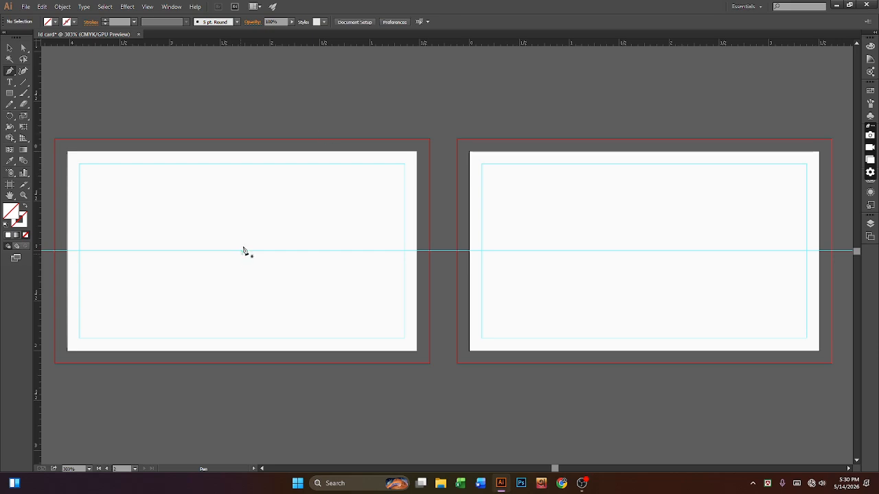
click(322, 152)
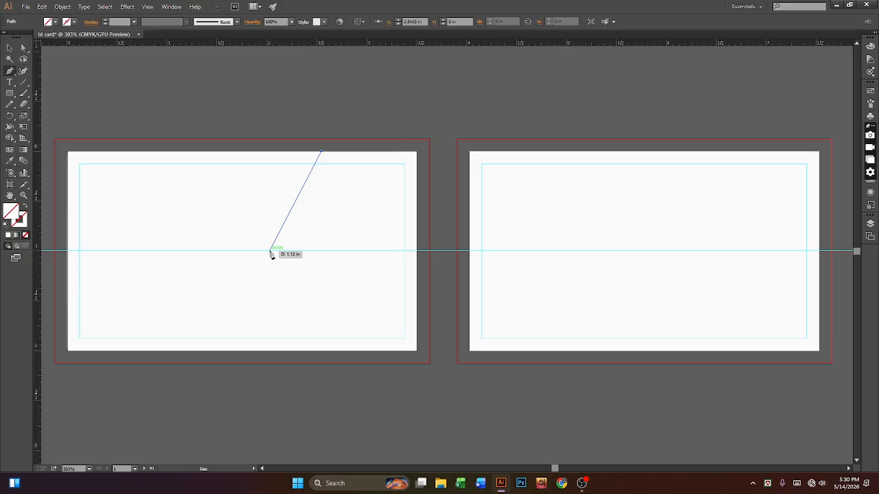
click(270, 251)
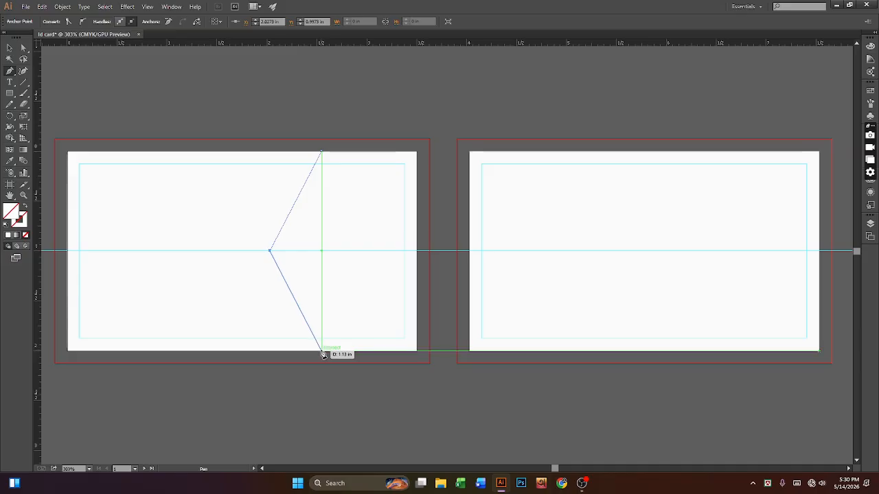
click(322, 352)
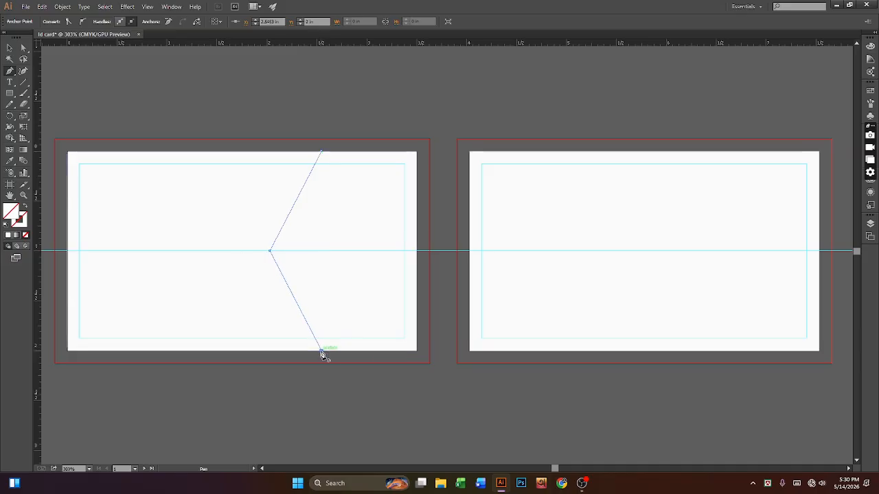
click(416, 350)
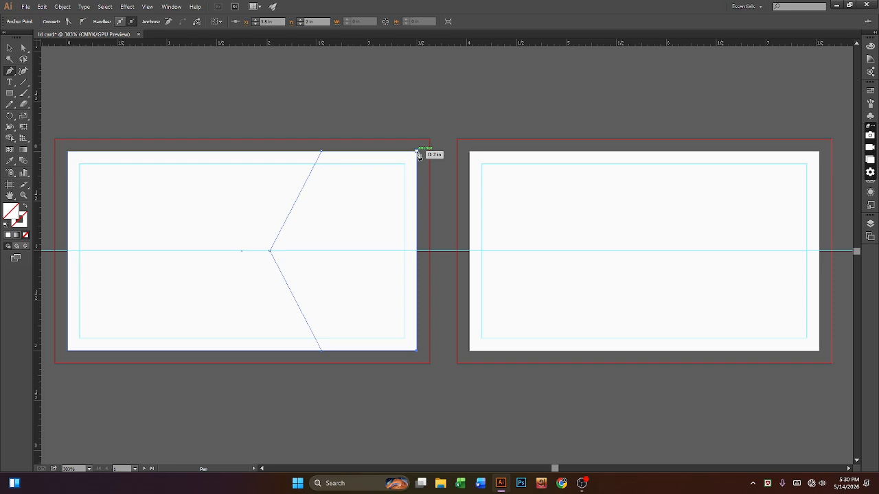
click(417, 152)
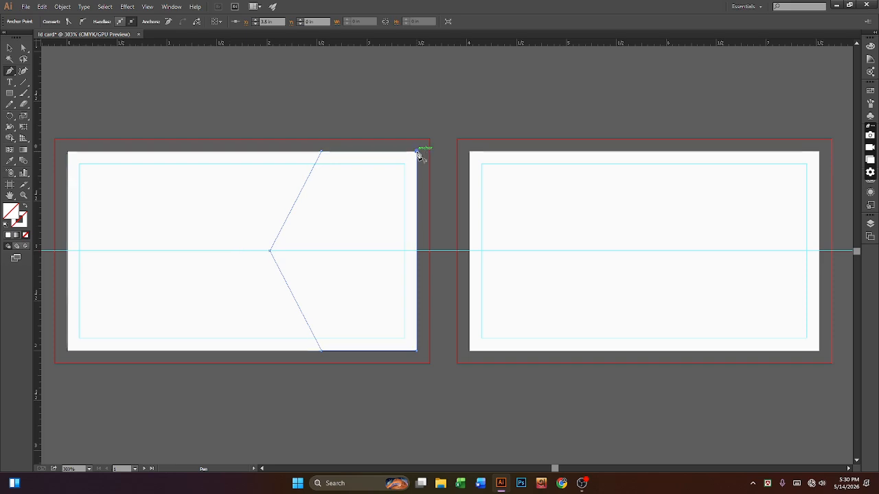
click(321, 151)
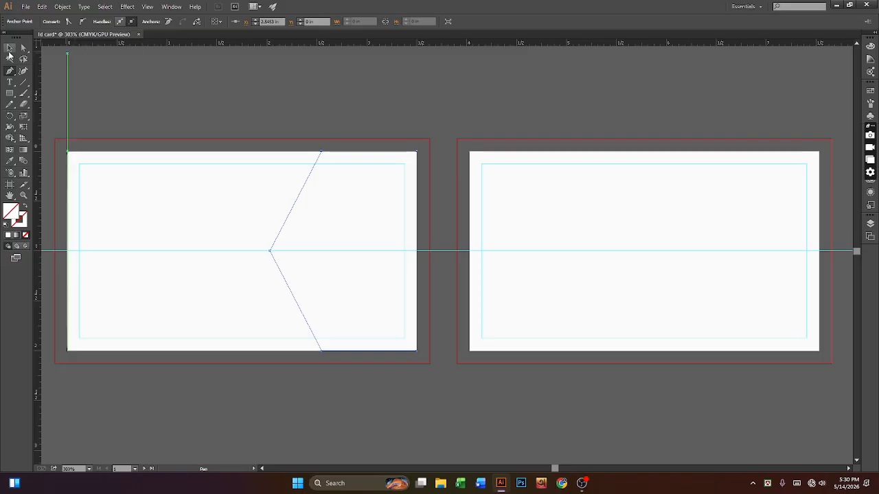
click(9, 47)
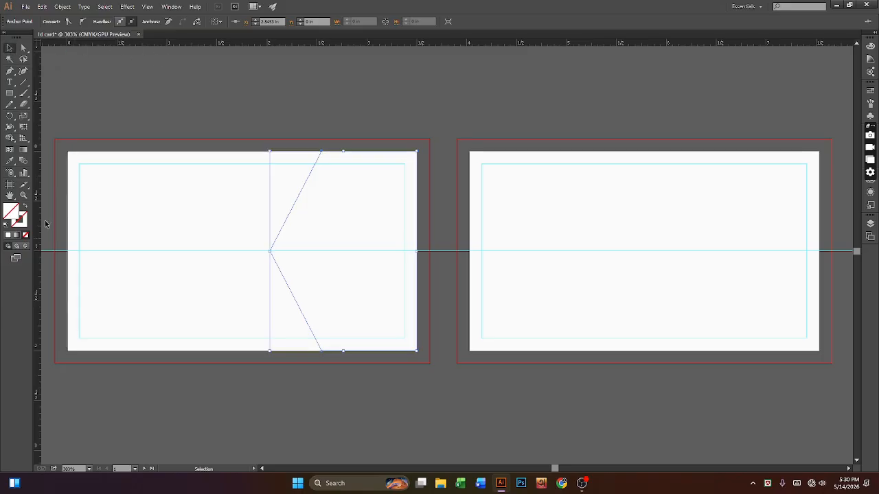
Step: Fill the chevron with a first blue chosen in the Color Picker
double_click(19, 219)
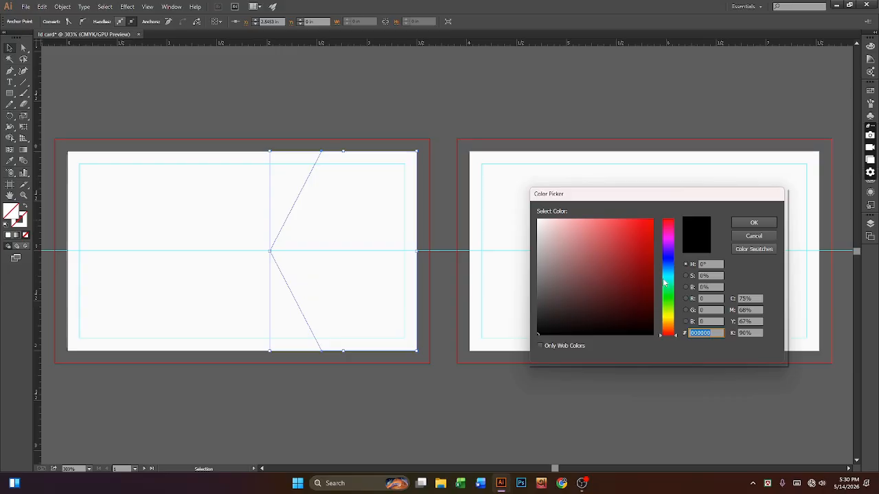
drag(664, 267, 666, 273)
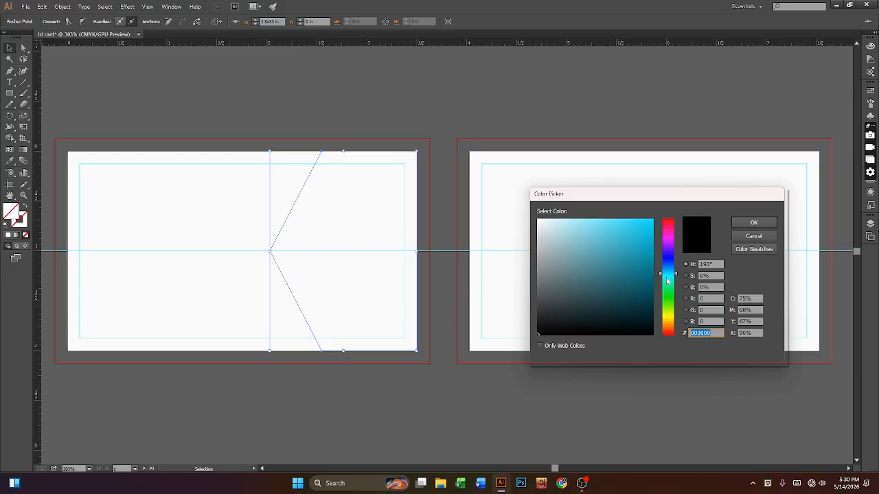
click(588, 245)
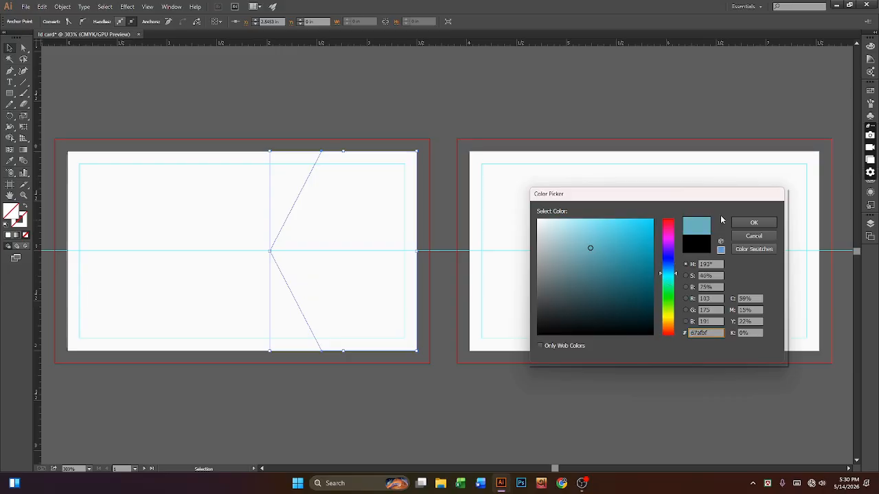
click(588, 236)
click(602, 239)
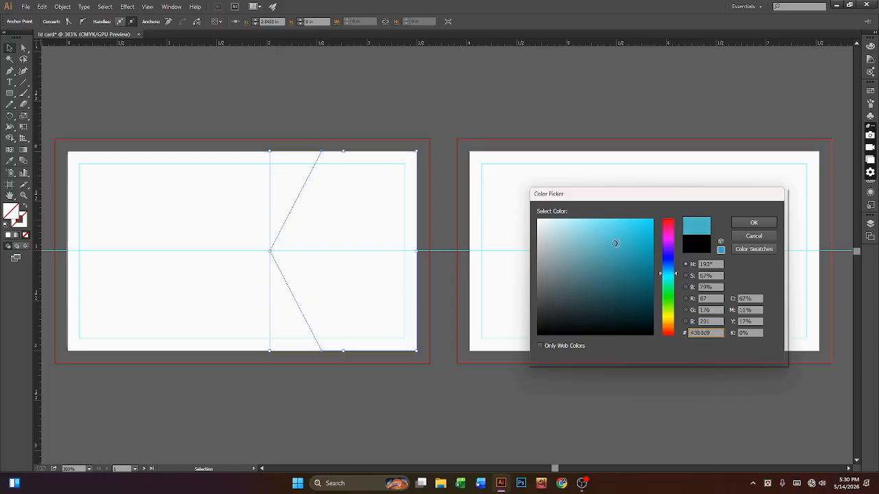
click(753, 222)
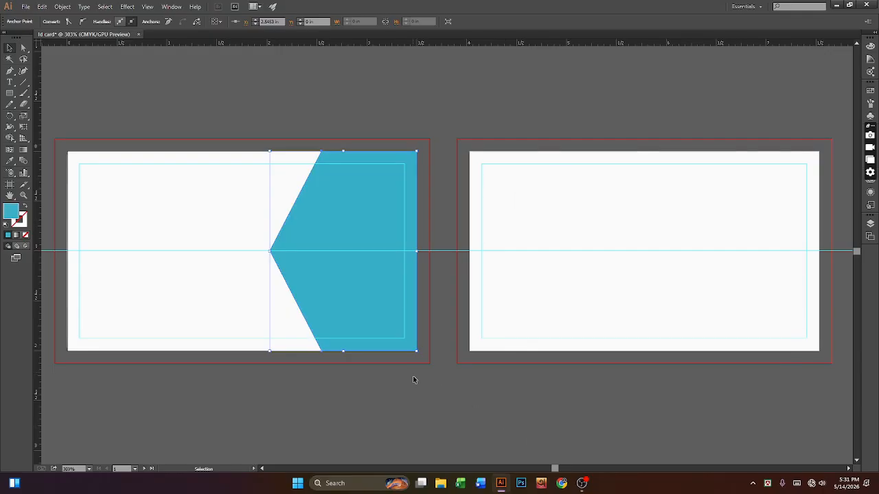
click(386, 329)
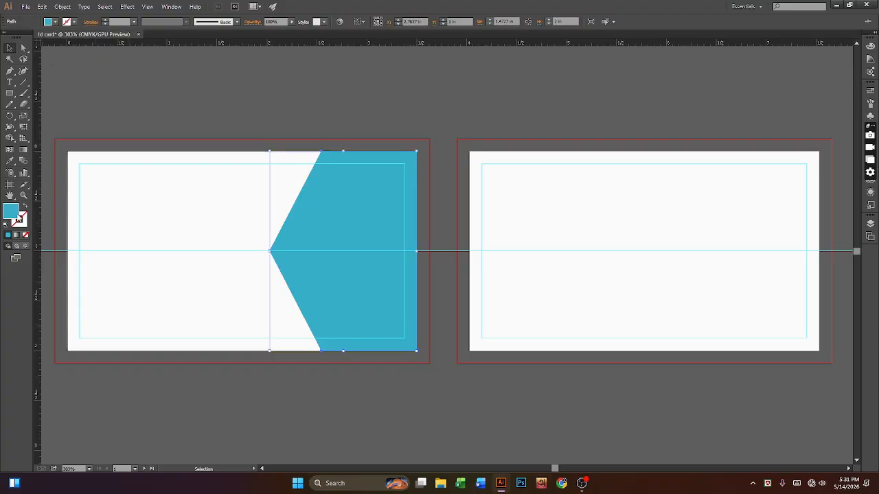
Step: Refine the chevron's fill through cyan shades to bright blue #33a5dd
double_click(17, 215)
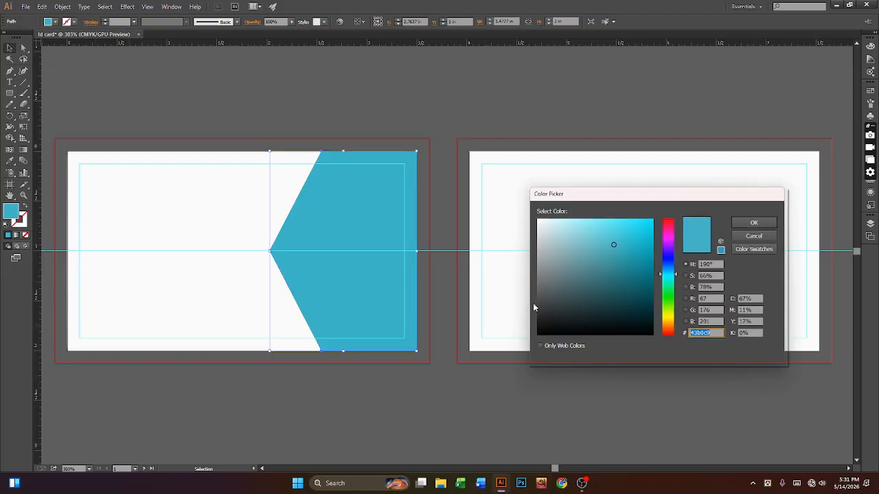
click(633, 283)
click(638, 235)
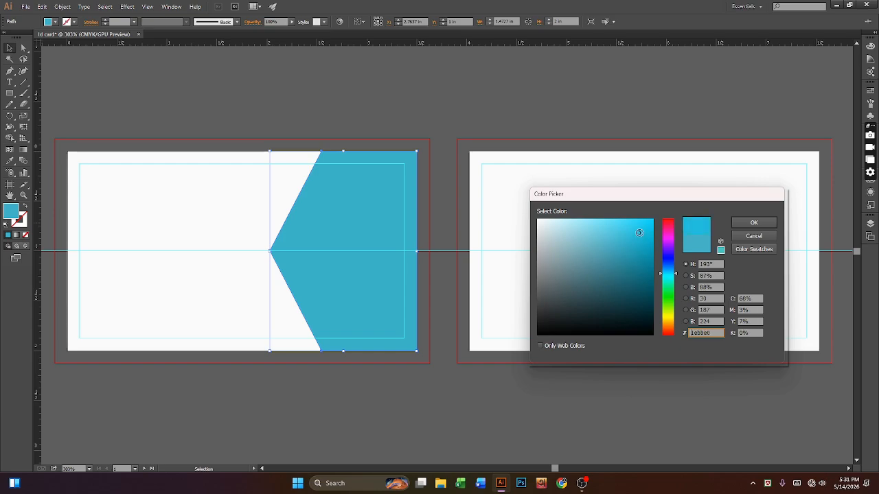
click(617, 226)
click(611, 238)
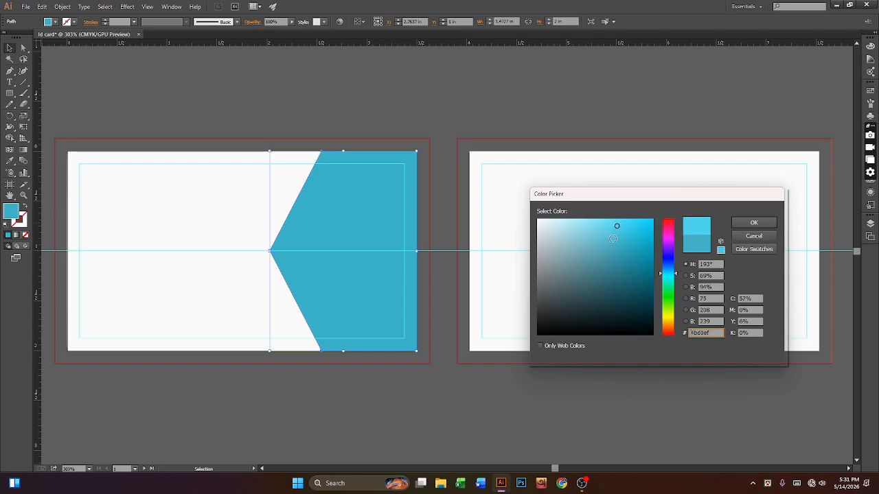
click(754, 223)
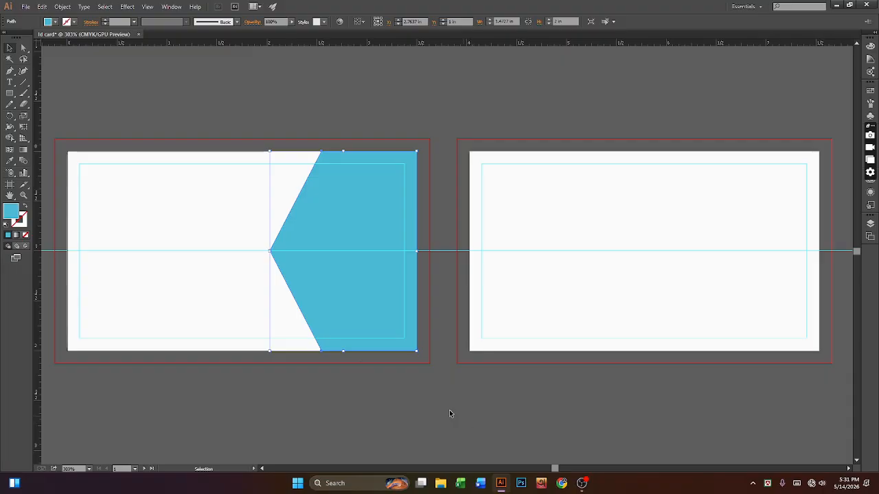
double_click(11, 215)
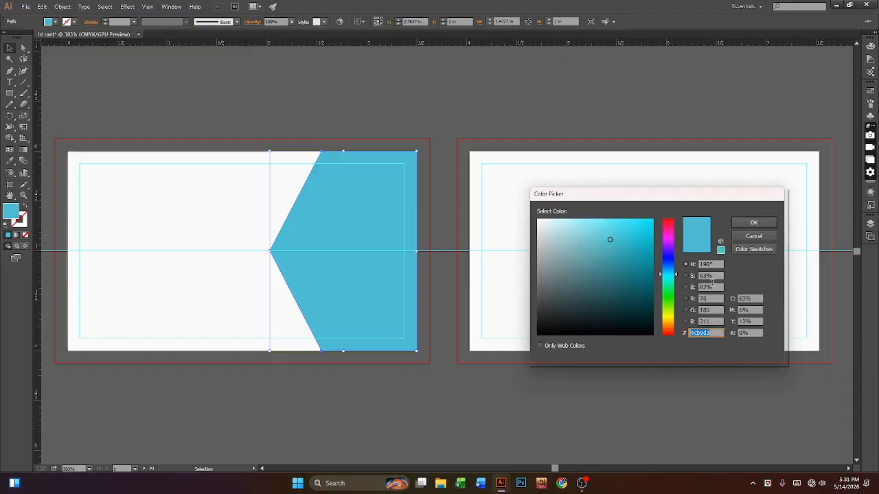
click(672, 276)
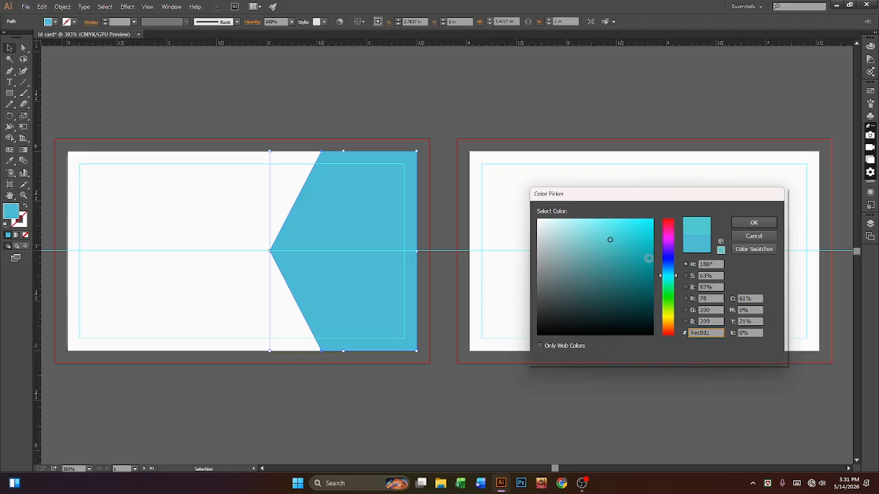
mouse_move(649, 261)
mouse_down()
mouse_move(644, 240)
mouse_move(626, 234)
mouse_up()
click(671, 274)
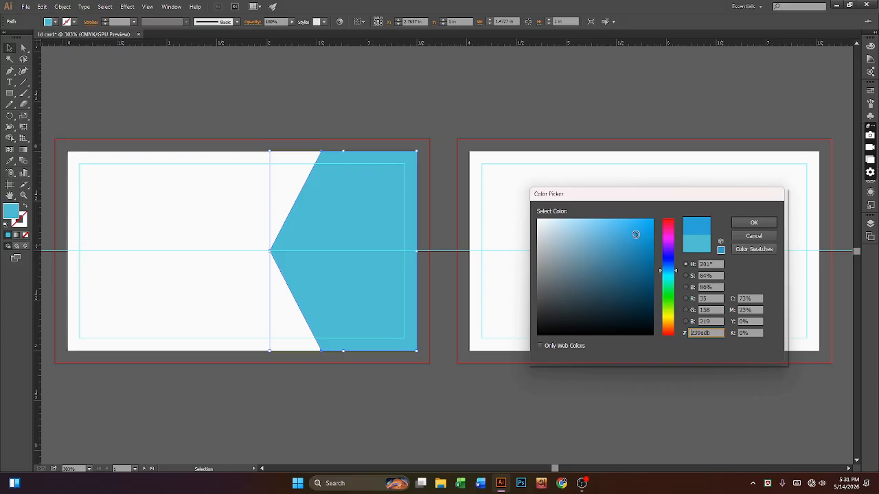
click(756, 222)
click(438, 441)
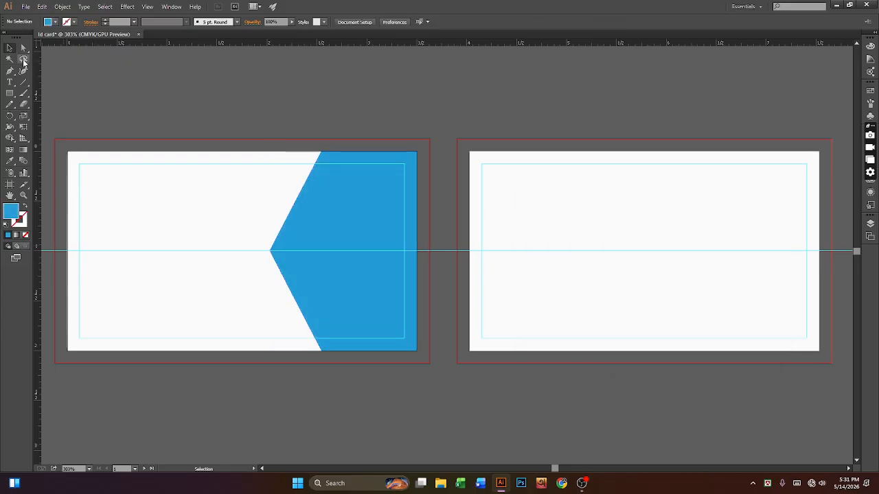
Step: Draw a narrow 0.06 × 1.728 in rectangle from above the left card down over the chevron
click(347, 259)
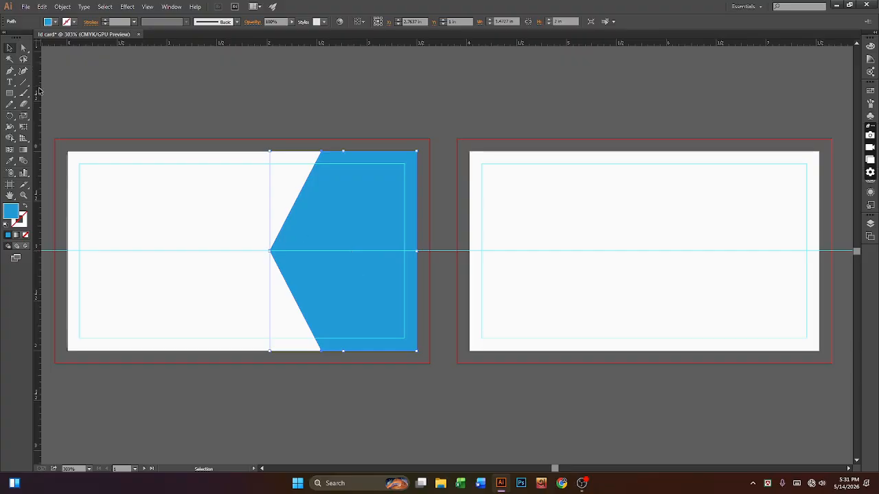
click(10, 94)
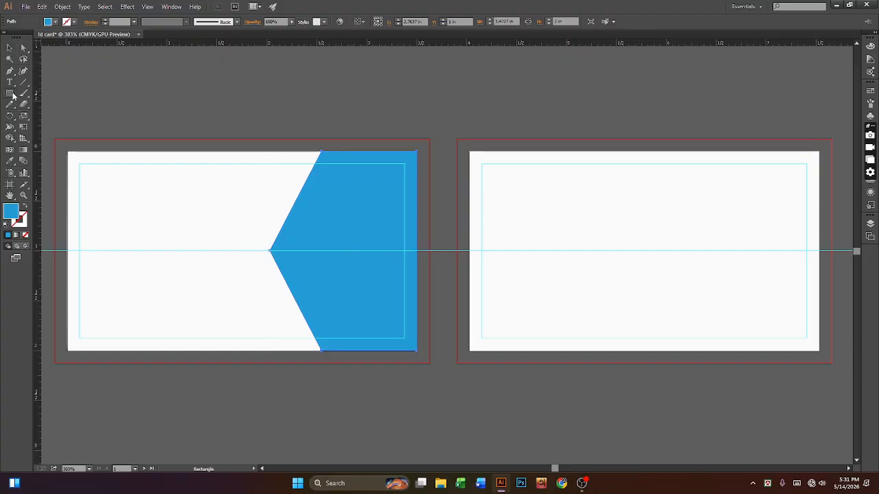
key(ctrl+shift+a)
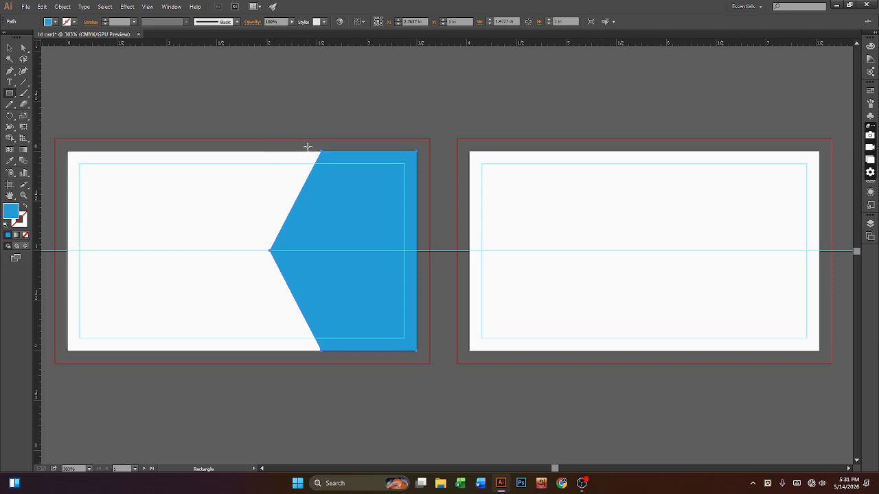
drag(319, 117, 322, 289)
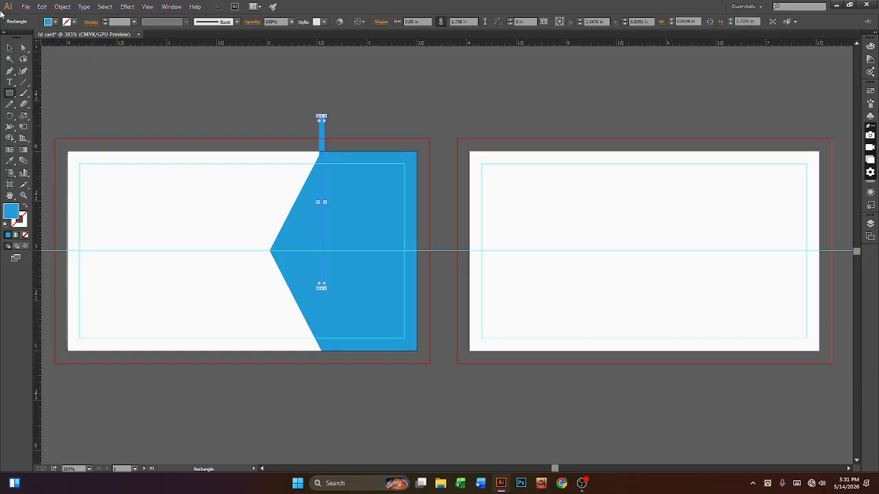
click(10, 48)
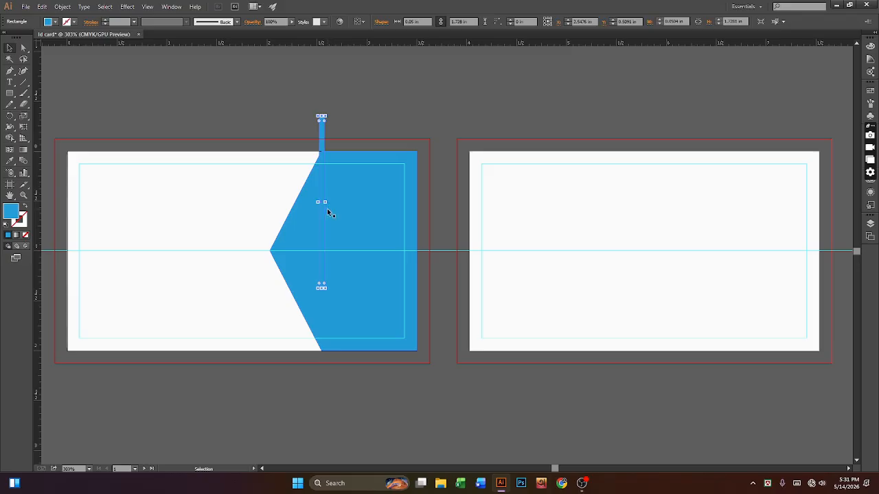
Step: Delete the thin rectangle and pen a closed stripe parallel to the chevron's pointed edge
key(Delete)
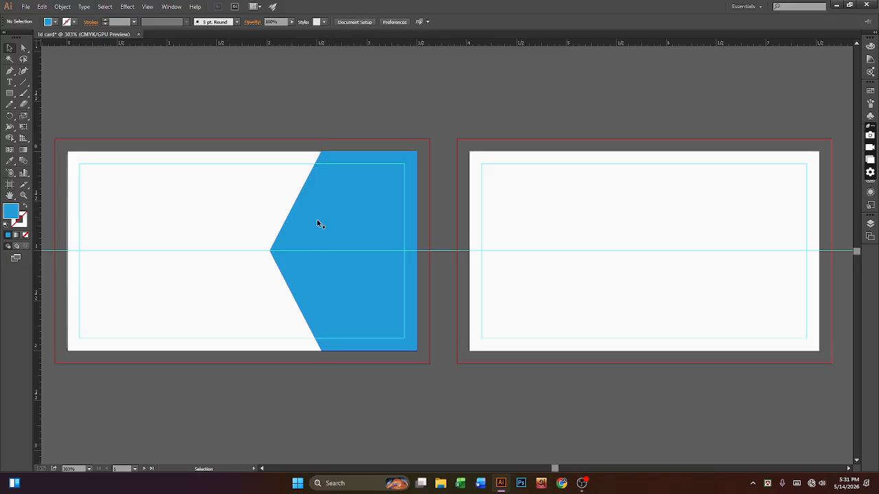
click(10, 71)
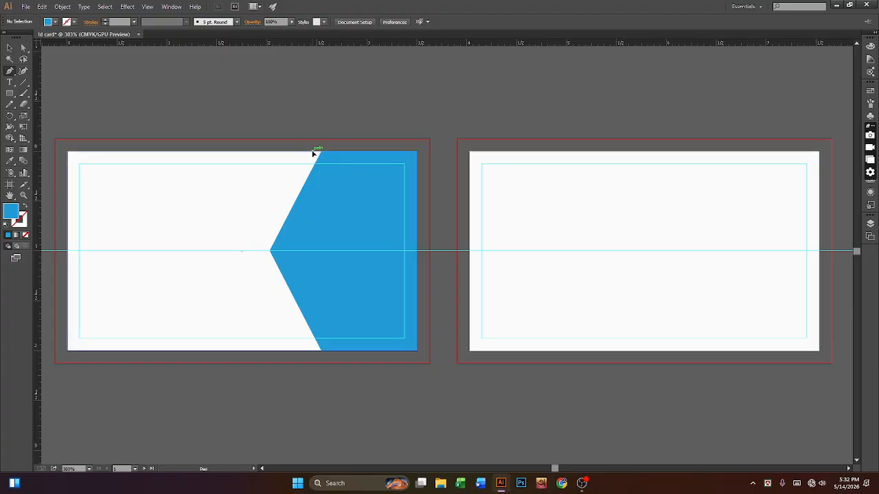
click(313, 153)
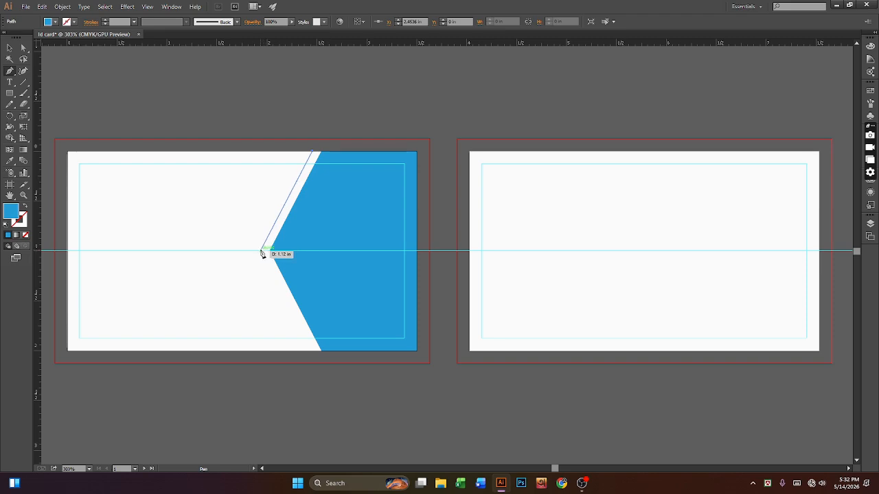
click(262, 252)
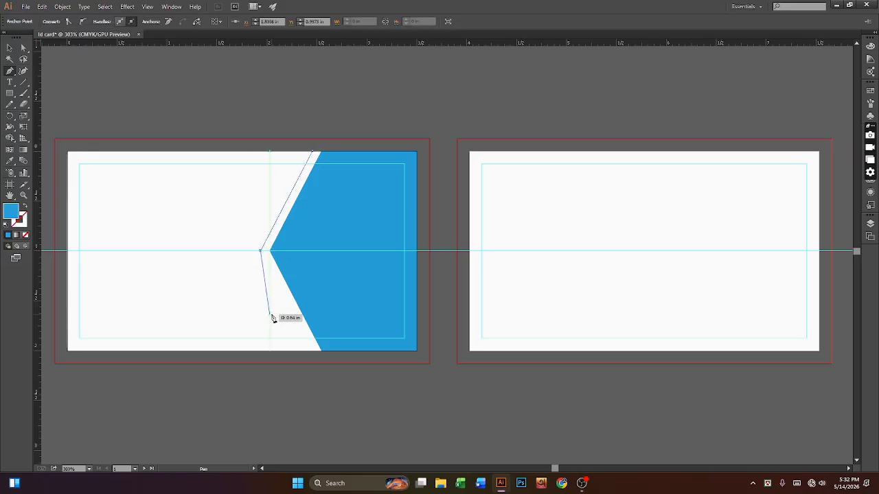
click(313, 352)
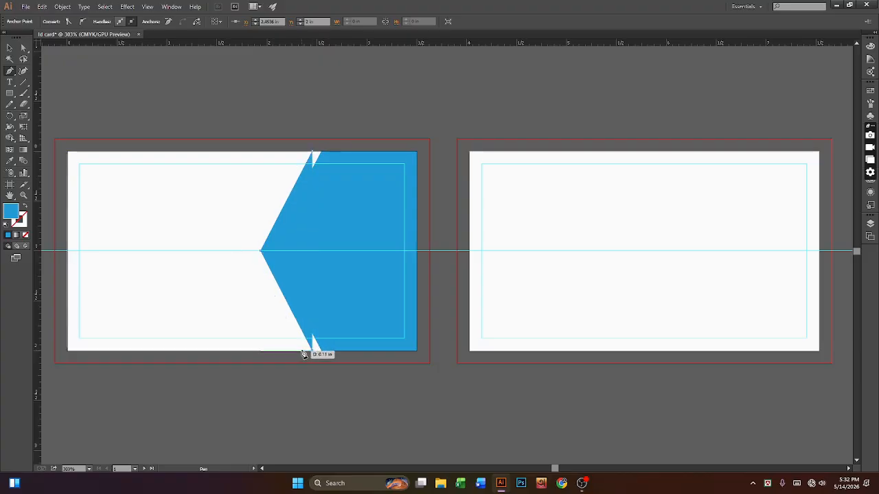
click(303, 351)
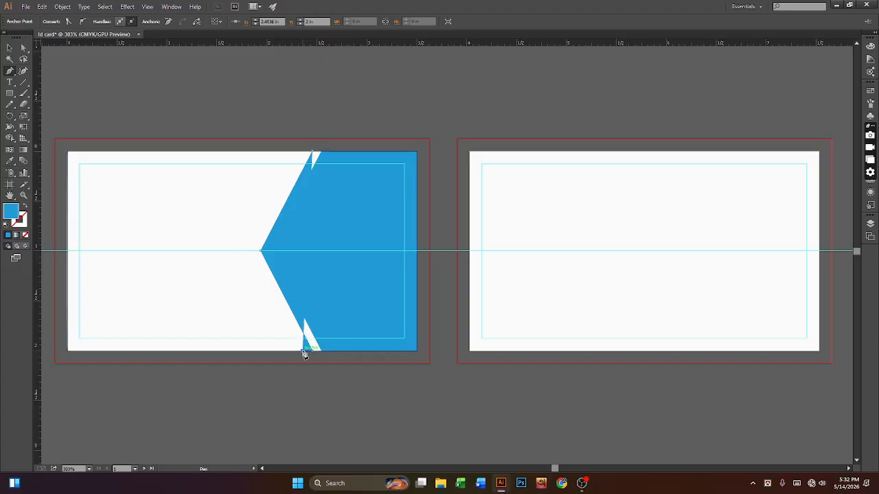
click(252, 252)
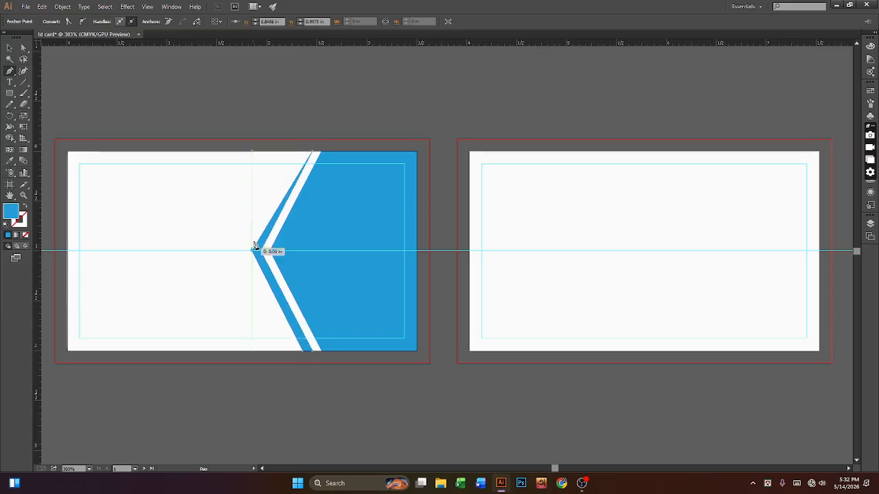
click(307, 154)
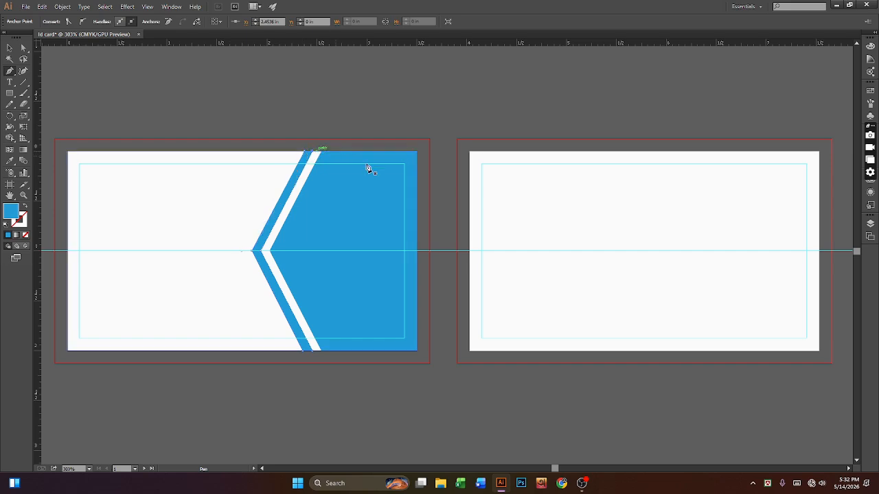
click(8, 48)
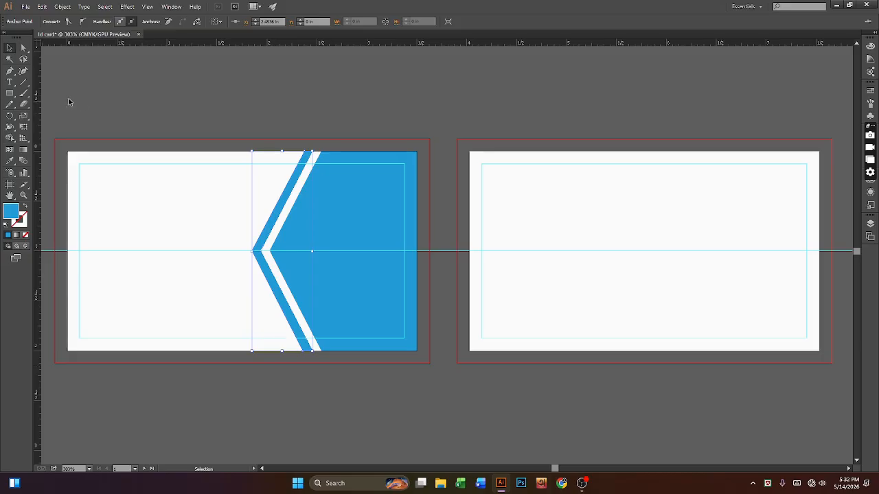
Step: With Direct Selection, nudge the stripe's bottom anchor and the chevron's inner vertex one step left
click(23, 48)
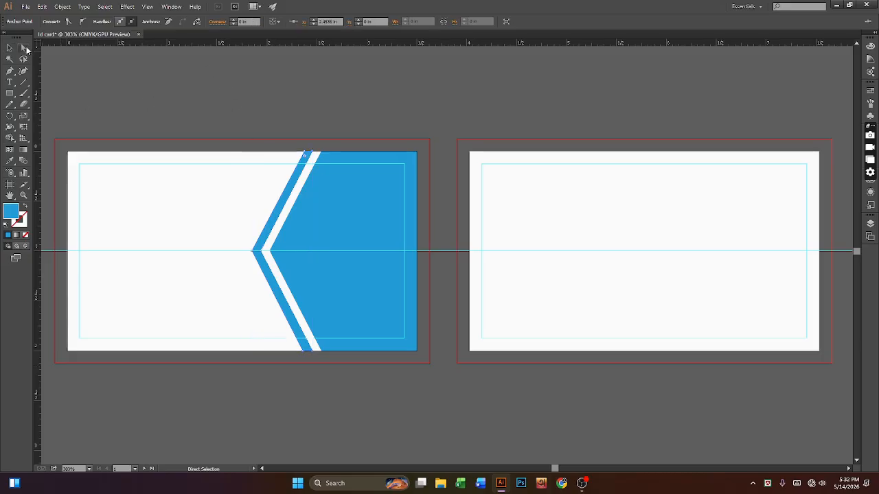
drag(23, 49, 53, 49)
click(312, 353)
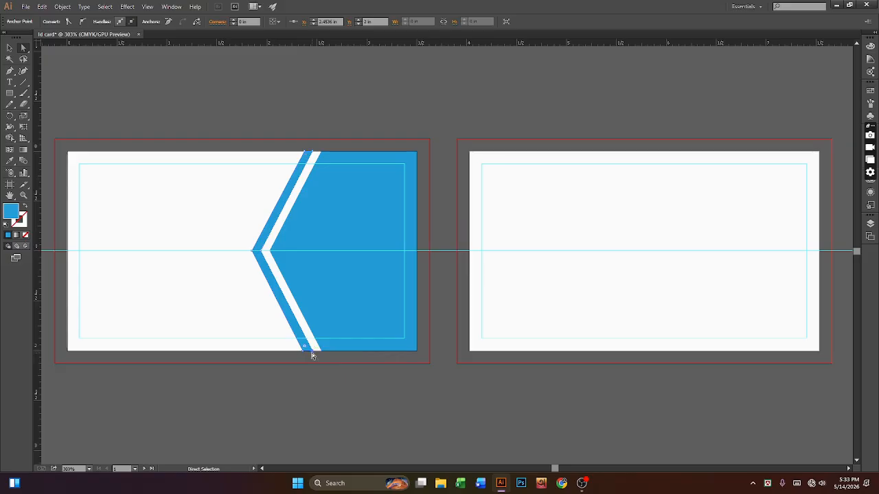
key(Left)
key(Left)
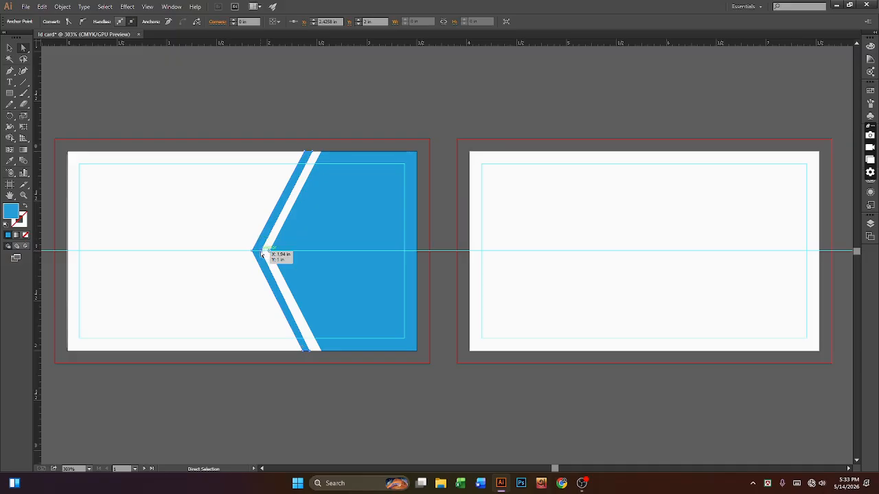
click(267, 253)
key(Left)
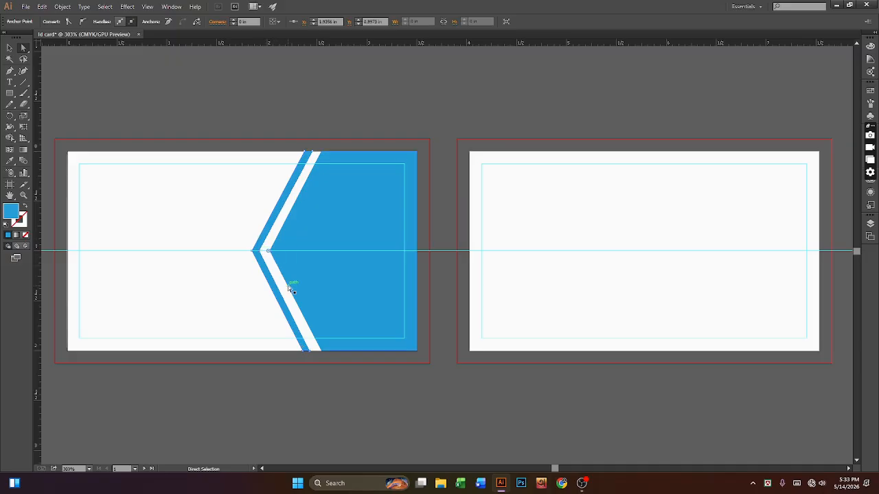
click(312, 152)
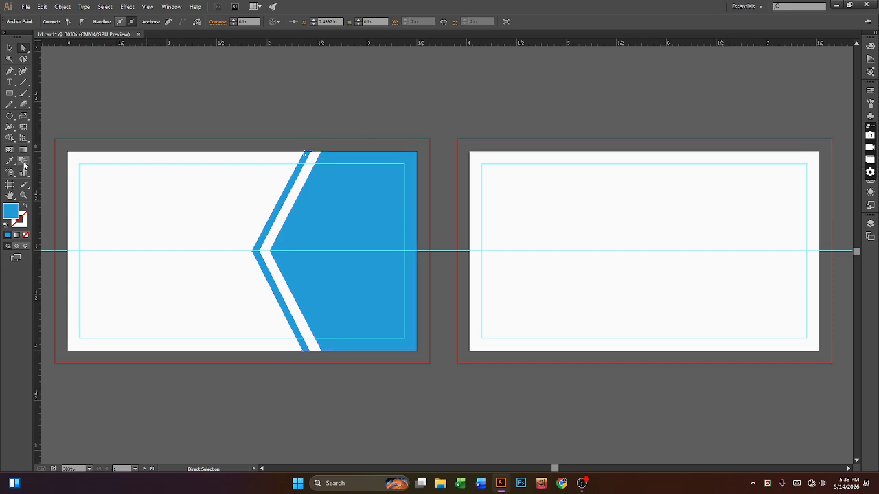
Step: Nudge the whole chevron stripe three steps to the right
key(v)
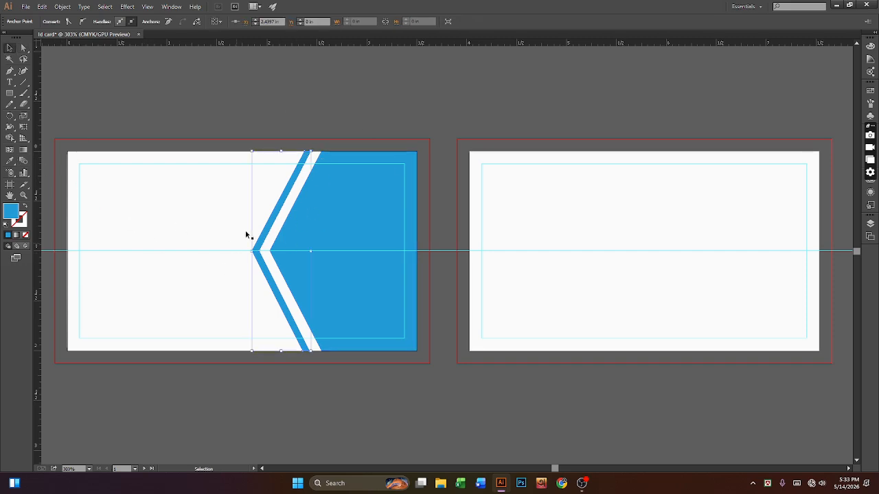
key(Right)
key(Right)
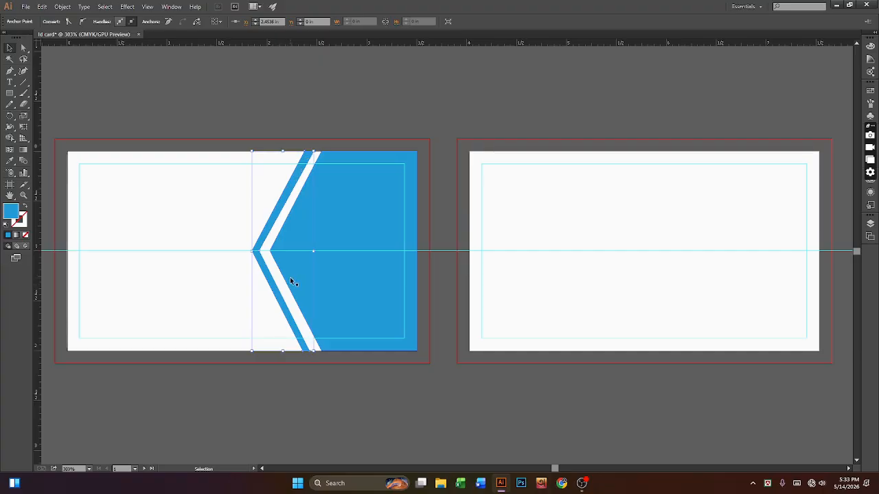
key(Right)
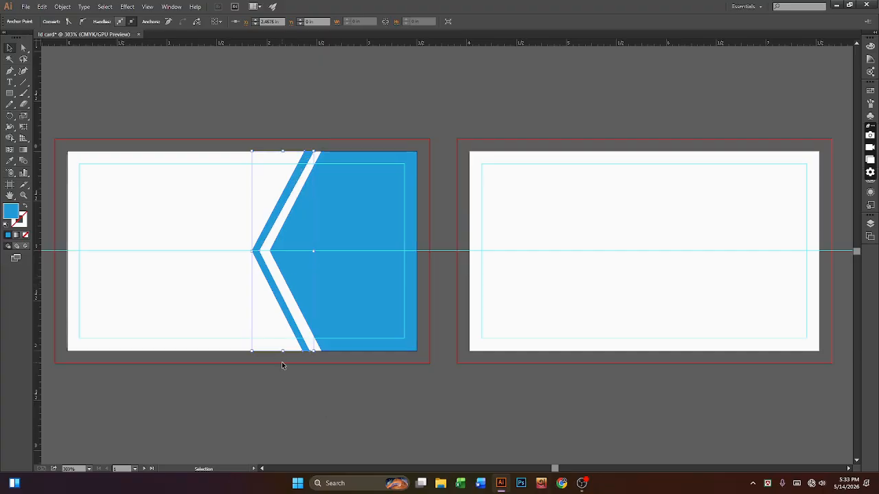
click(285, 364)
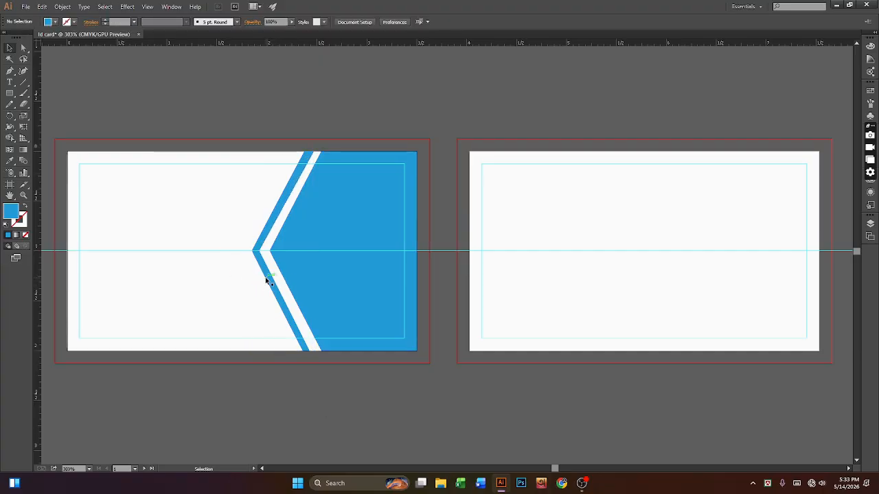
click(267, 280)
key(Right)
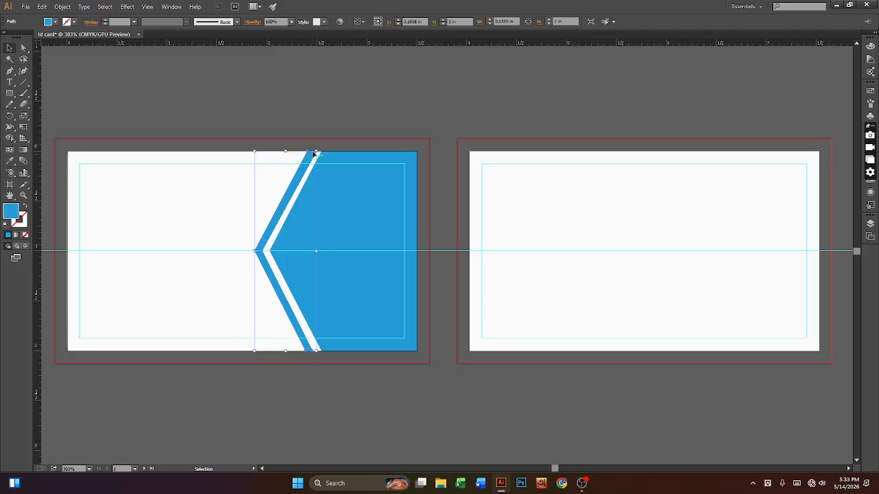
Step: Zoom in and nudge the stripe's top anchor left to about x 2.4675 in
click(91, 94)
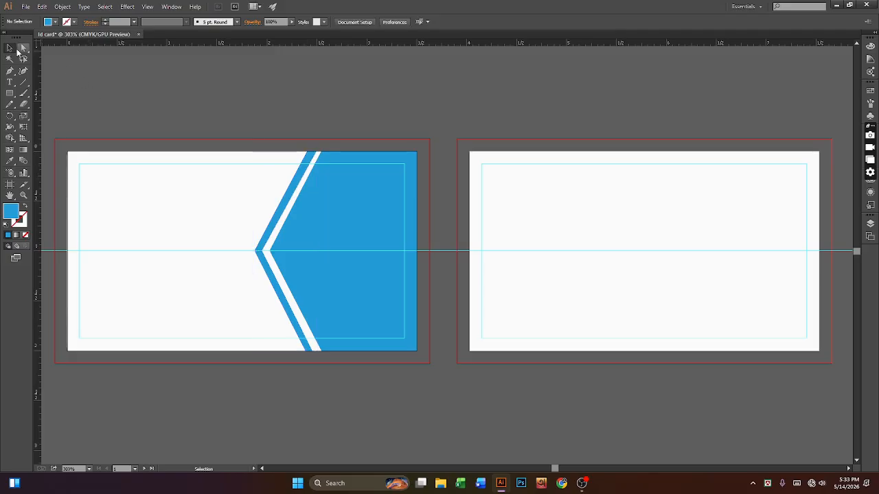
click(23, 48)
click(317, 153)
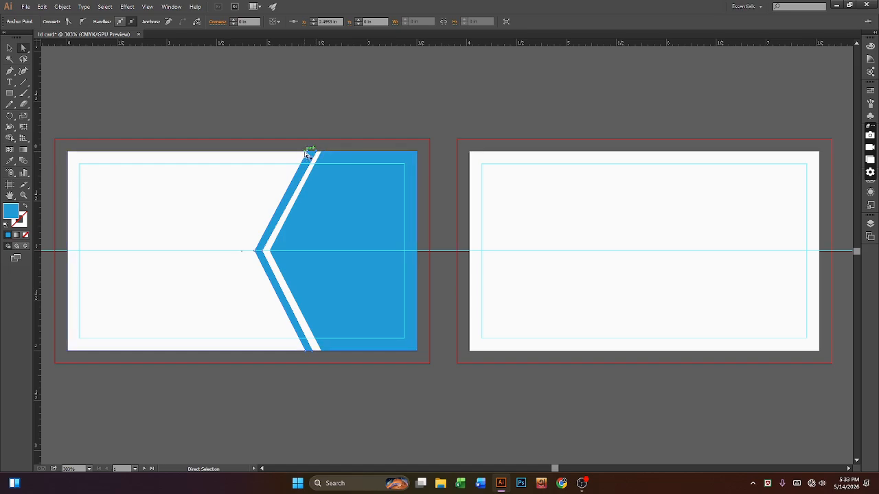
key(ctrl+plus)
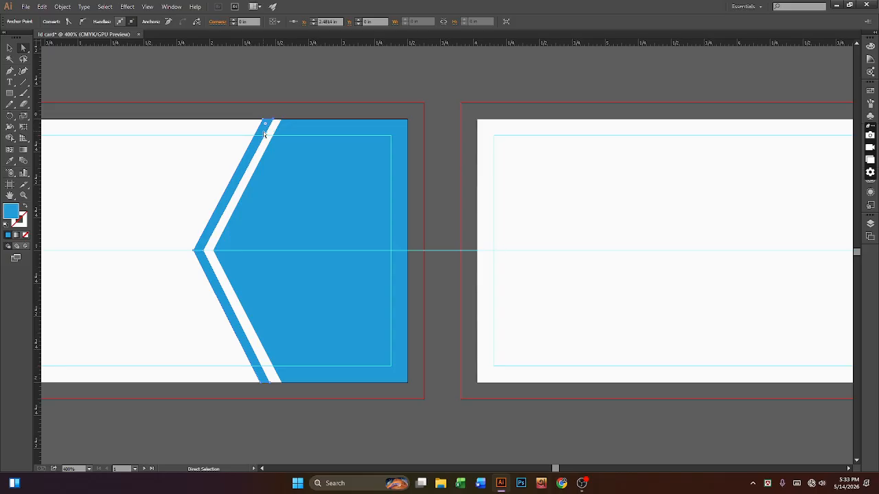
key(Left)
click(10, 48)
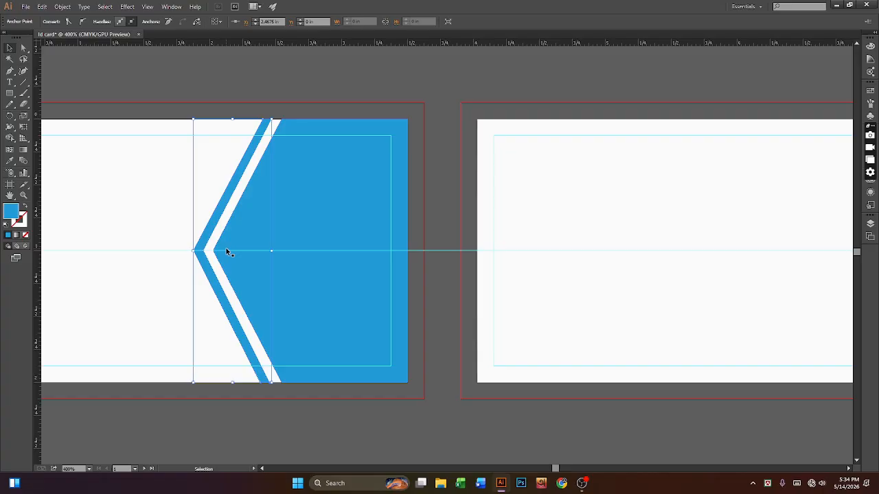
Step: Change the chevron stripe's fill to a darker navy blue in the Color Picker
double_click(10, 210)
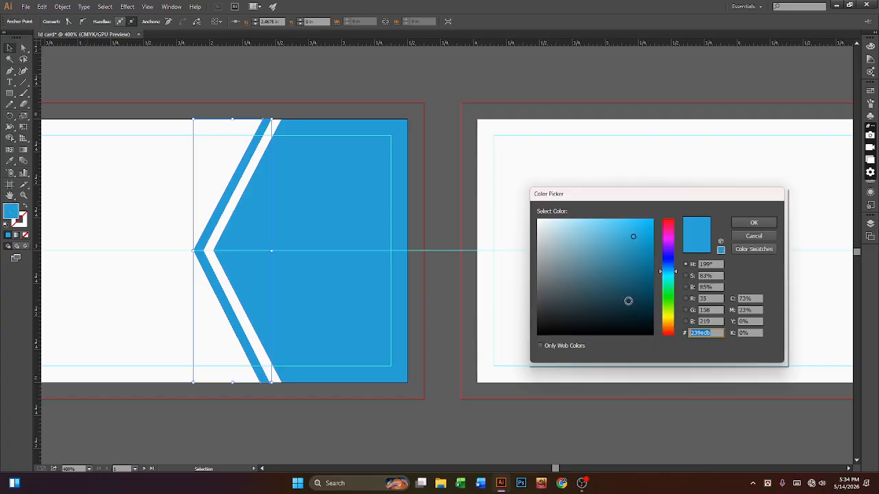
click(627, 290)
click(754, 223)
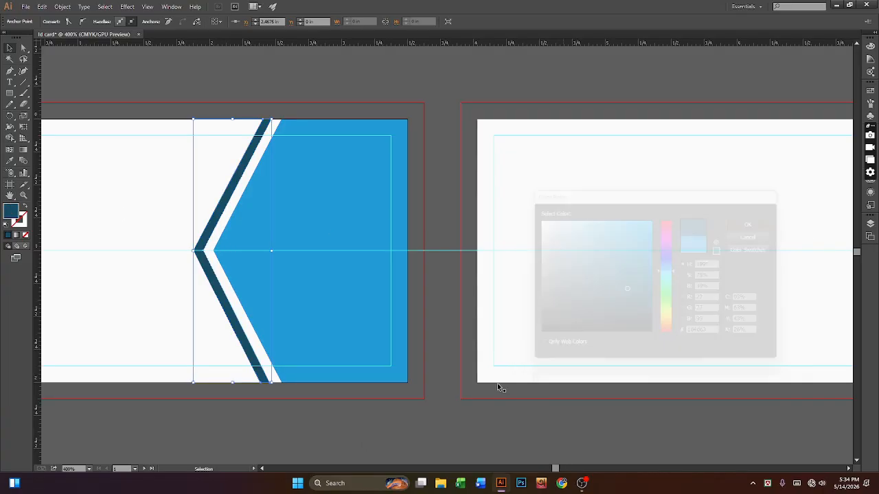
click(328, 429)
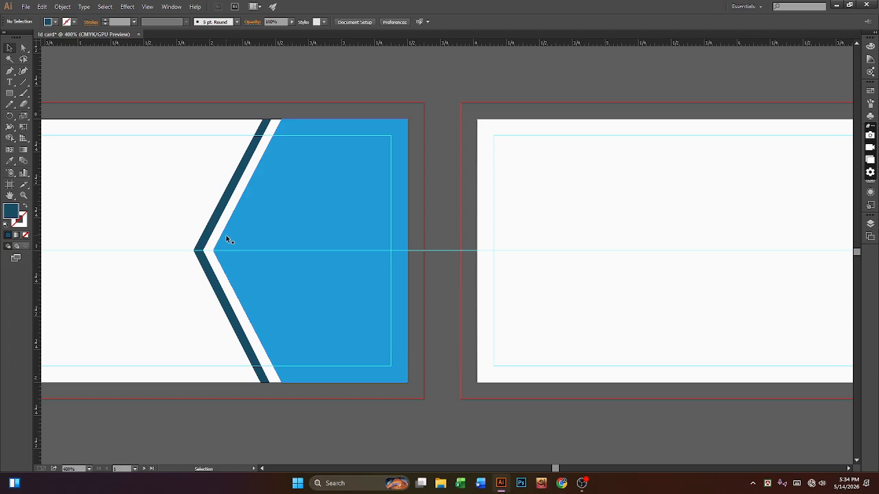
click(4, 95)
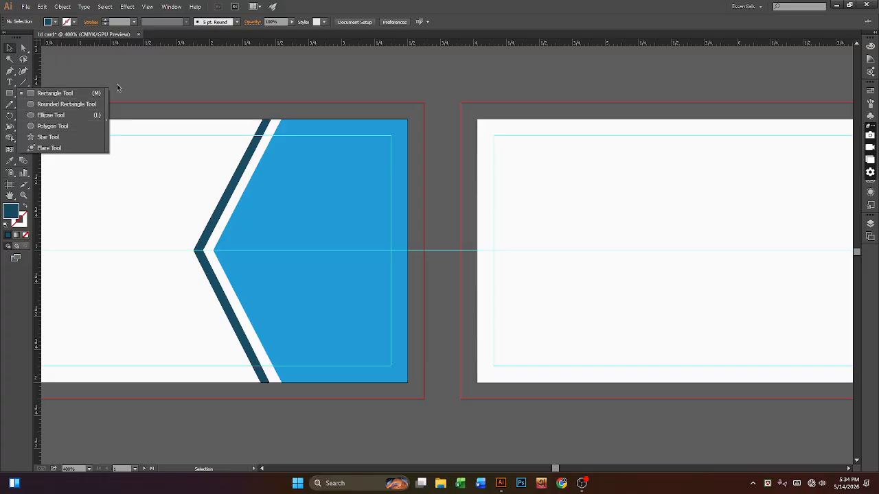
Step: Draw a hexagon with the Polygon Tool and move it onto the chevron point, centred on the guide
click(14, 98)
click(9, 94)
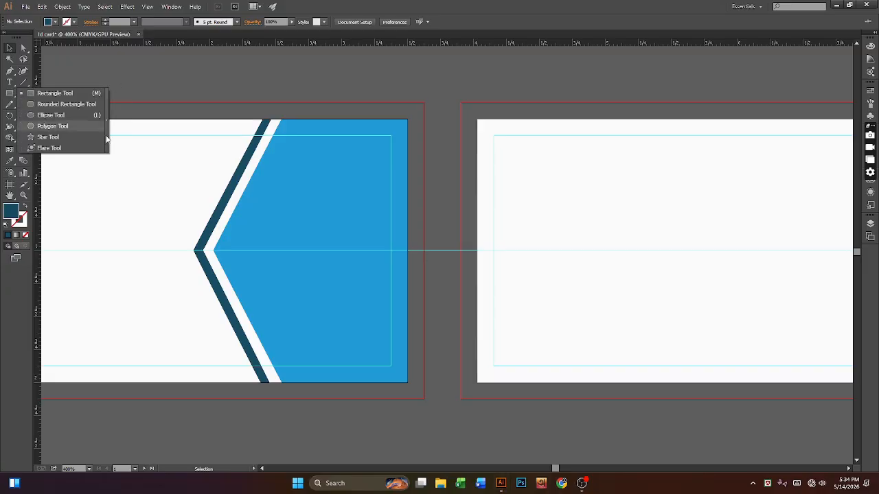
click(53, 126)
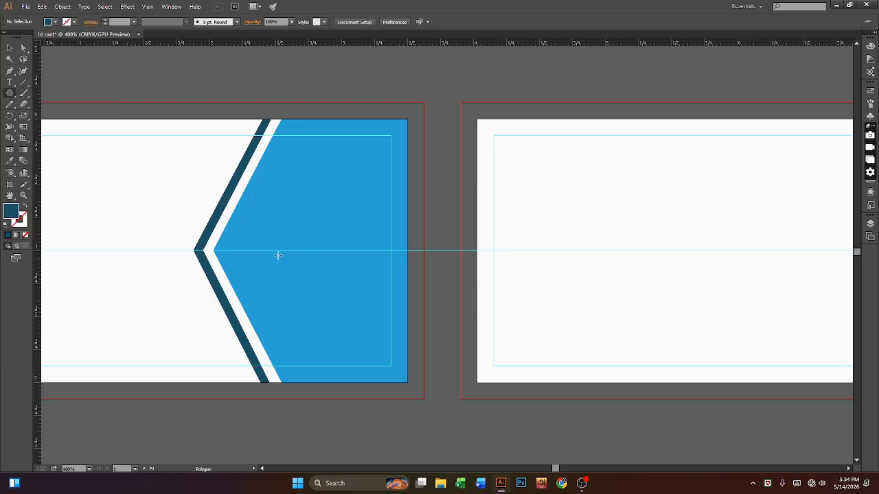
drag(249, 235, 278, 264)
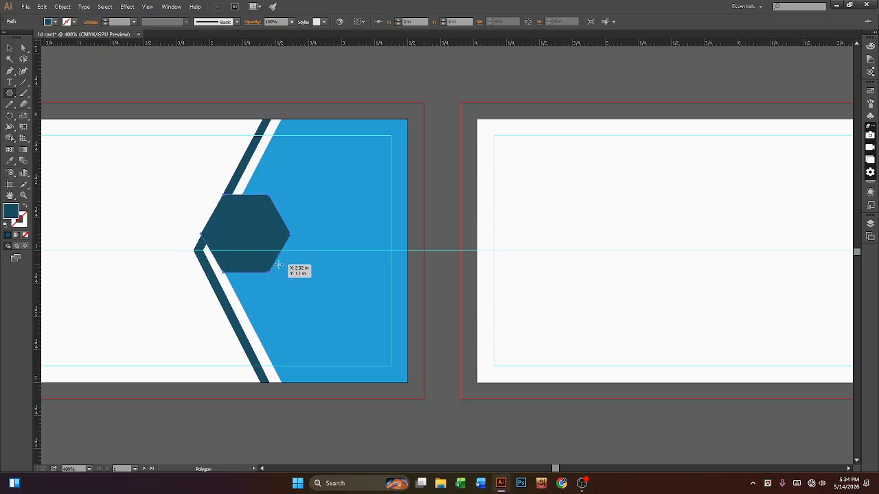
key(v)
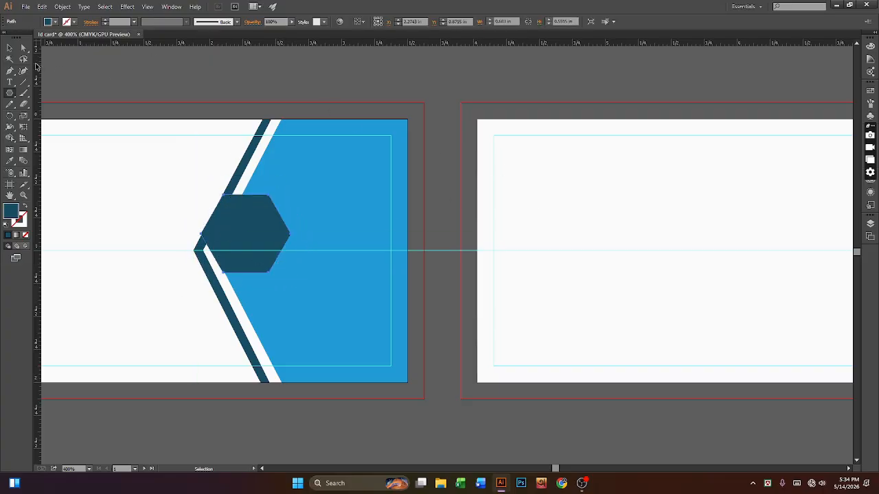
click(9, 48)
drag(235, 229, 263, 254)
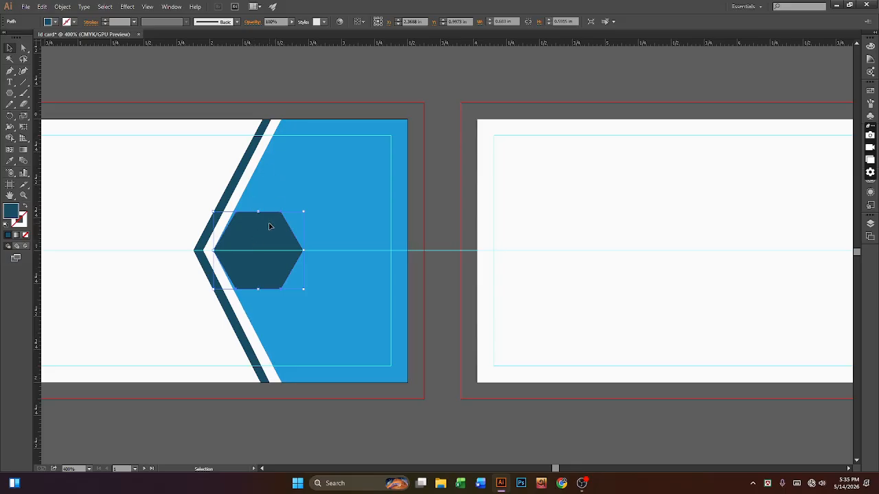
Step: Reselect the dark hexagon and slightly resize it by dragging a corner
click(265, 186)
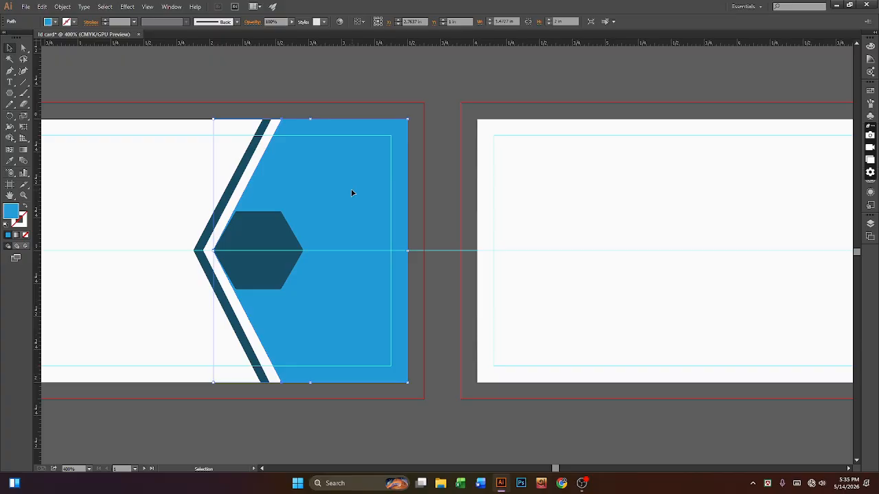
click(273, 262)
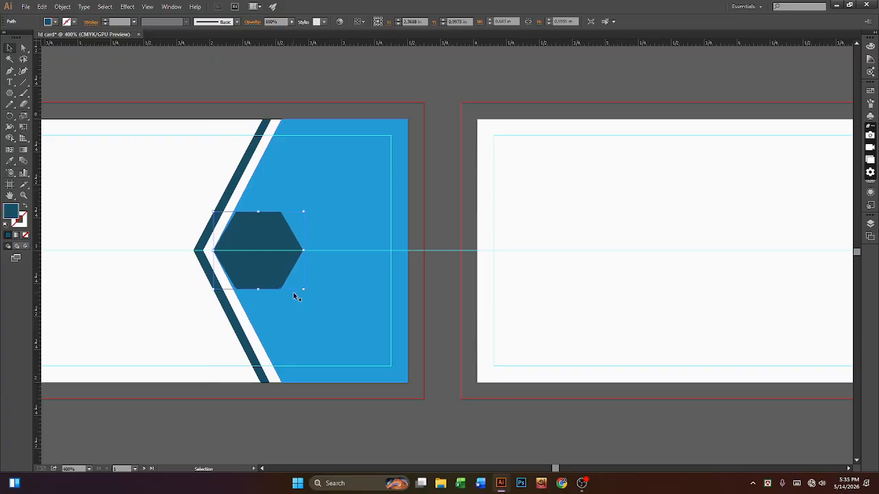
drag(303, 289, 306, 293)
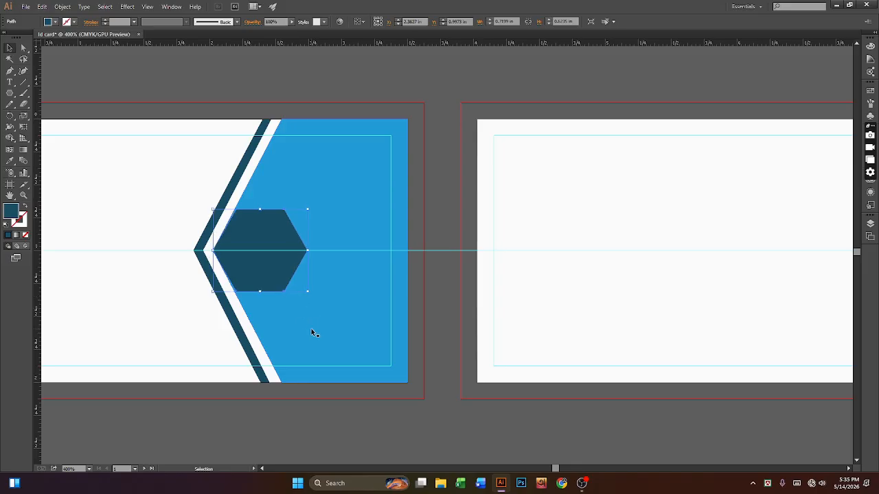
click(311, 329)
click(280, 292)
Step: Nudge the hexagon's top-left and bottom-left anchors one step left, then reselect the hexagon
click(23, 48)
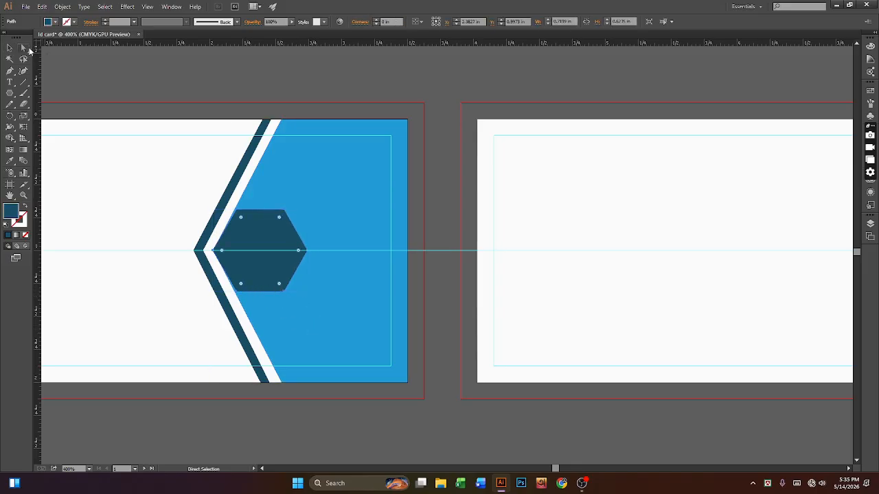
click(238, 288)
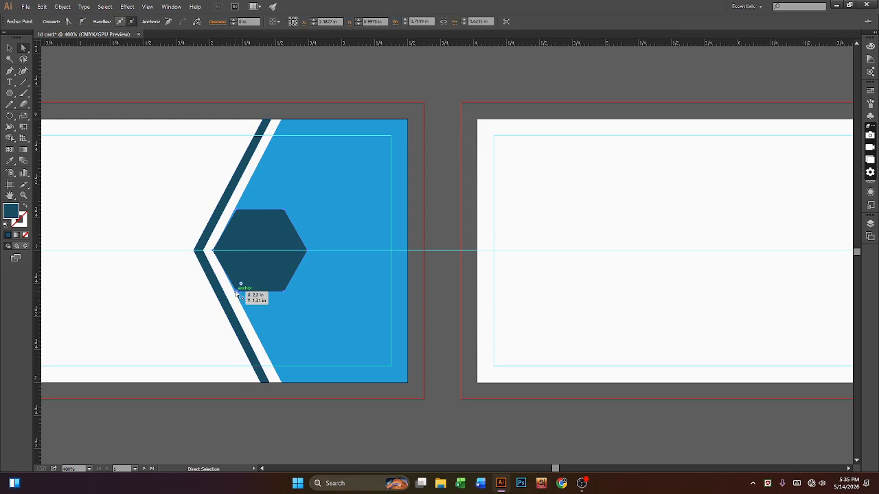
shift+click(238, 212)
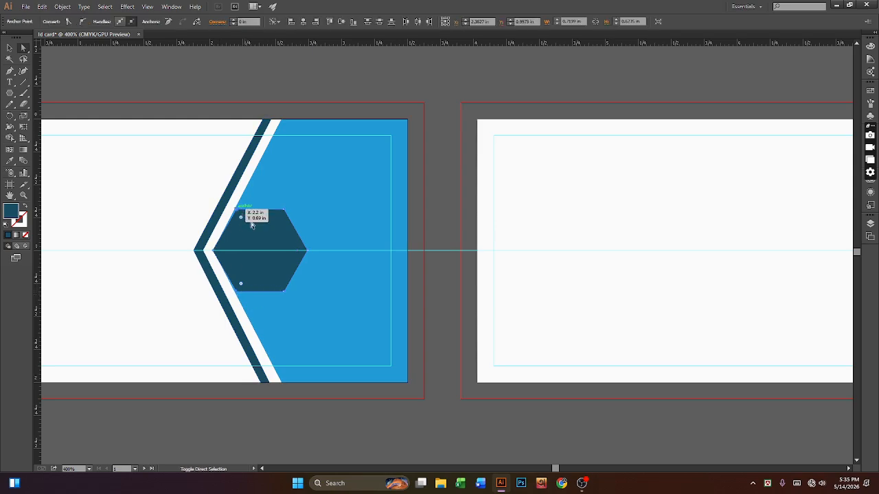
key(Left)
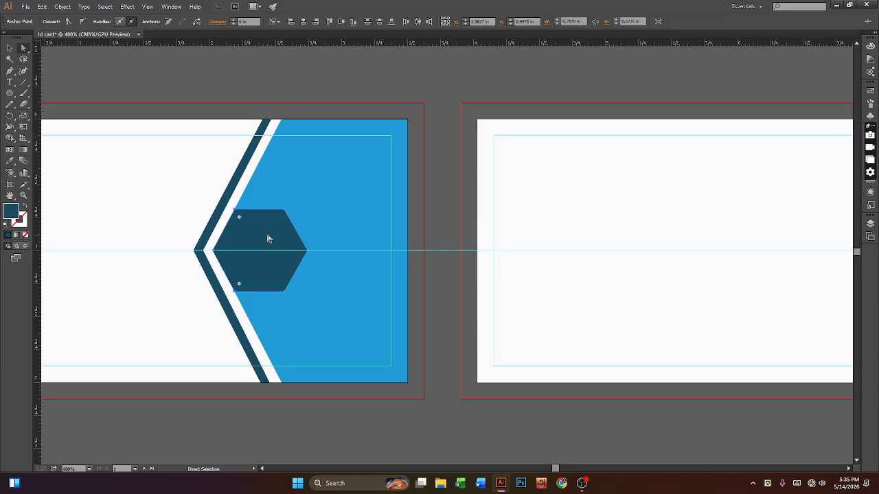
click(7, 48)
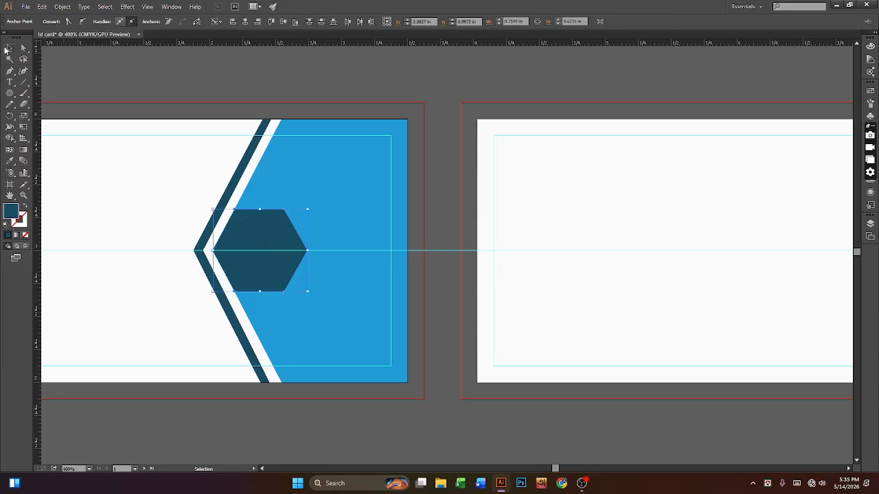
click(252, 262)
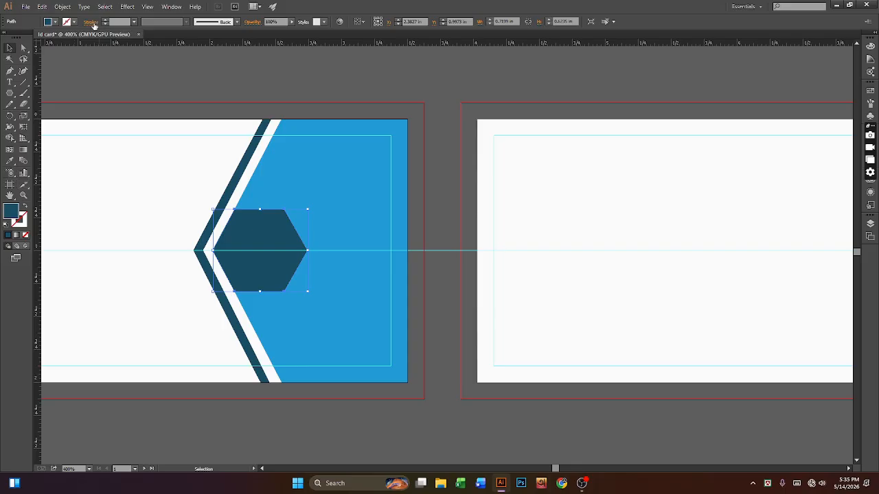
click(56, 22)
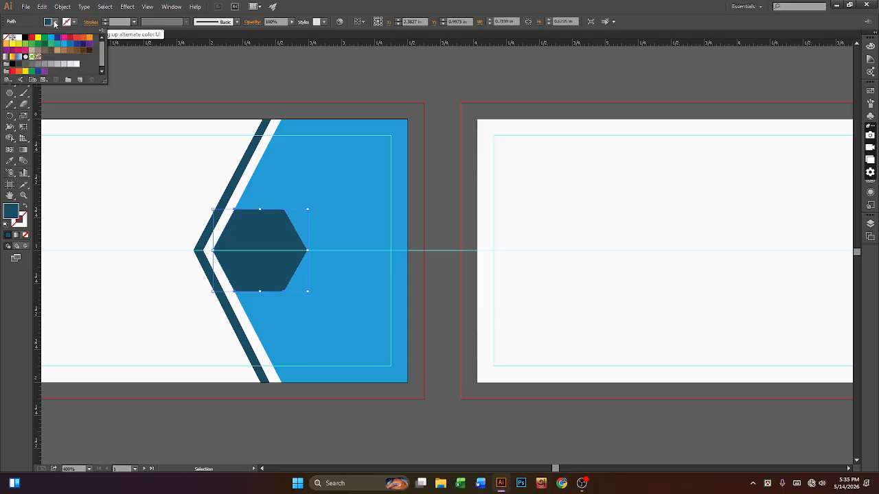
Step: Set the hexagon's fill to None with an orange 3 pt stroke, then zoom out
click(9, 40)
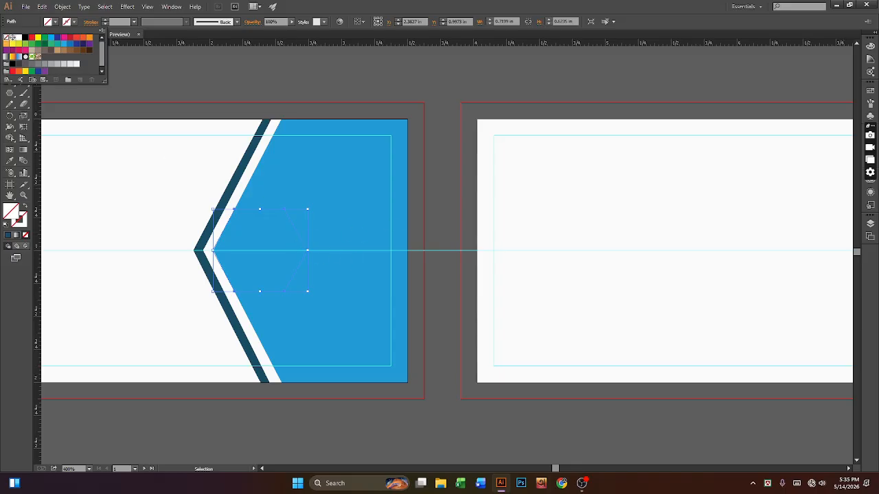
click(75, 23)
click(75, 23)
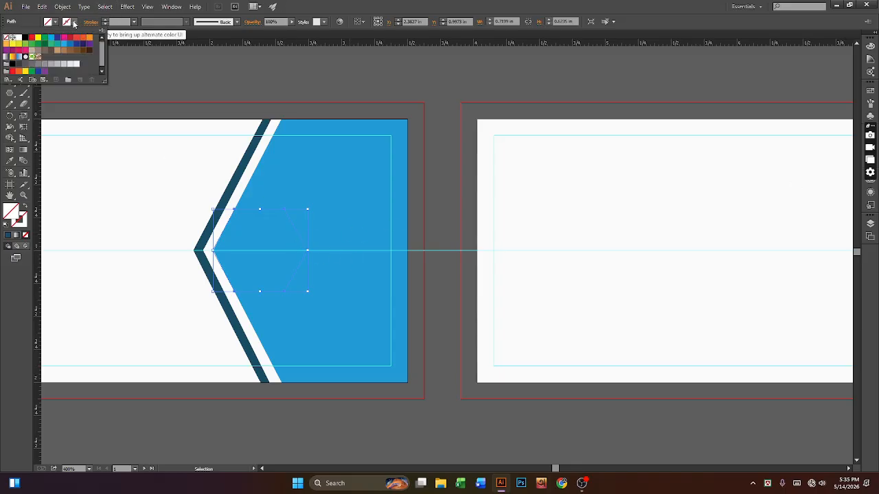
click(86, 39)
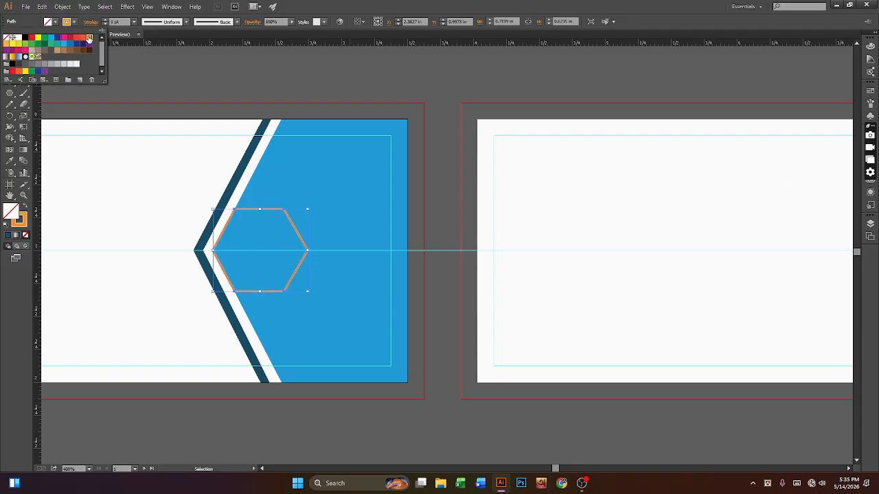
click(112, 20)
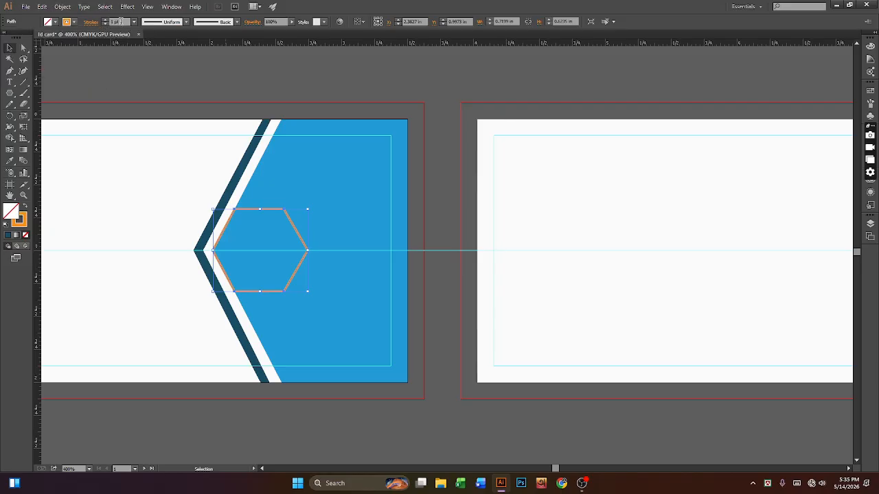
drag(121, 22, 105, 22)
text(3)
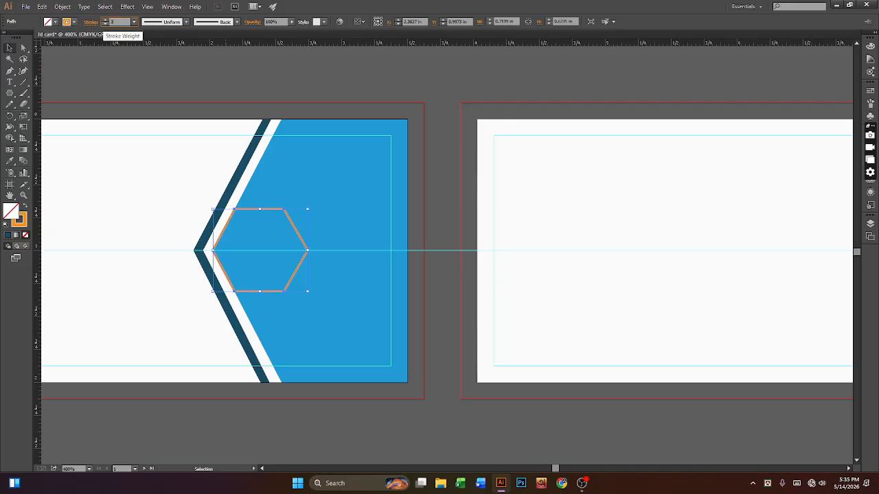
key(Return)
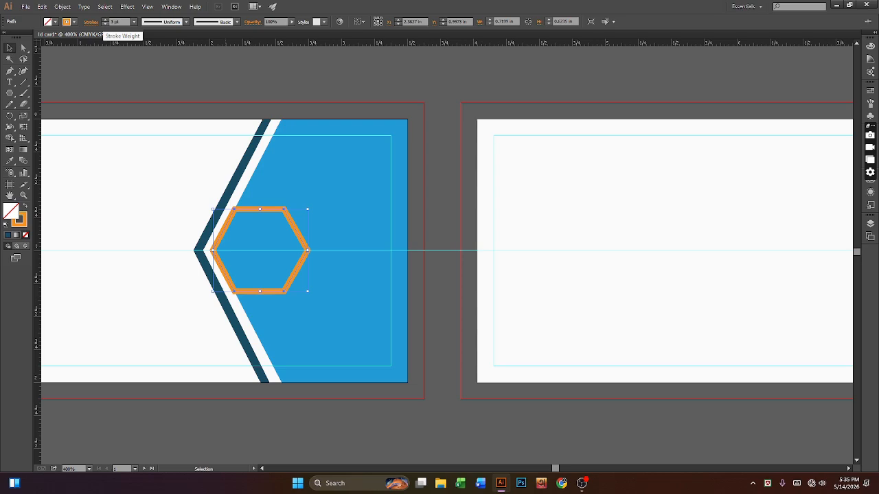
key(ctrl+minus)
key(ctrl+minus)
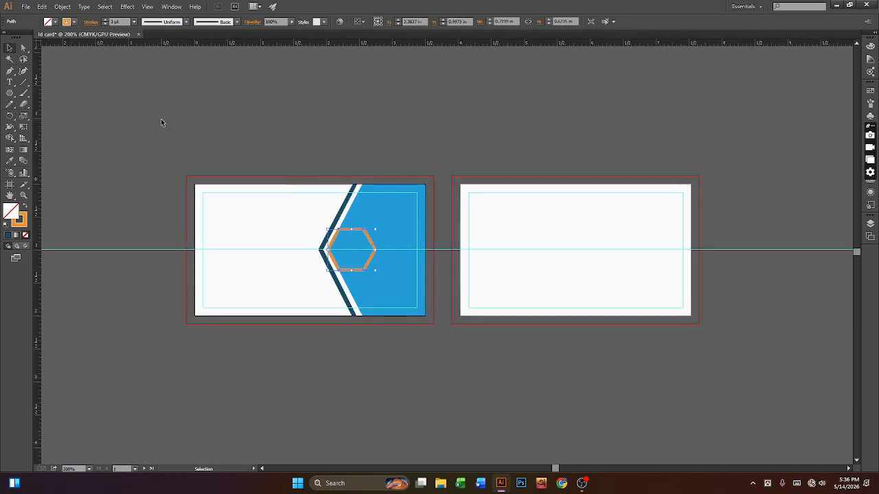
Step: Nudge the orange hexagon outline one step right, then zoom in on the cards
click(128, 104)
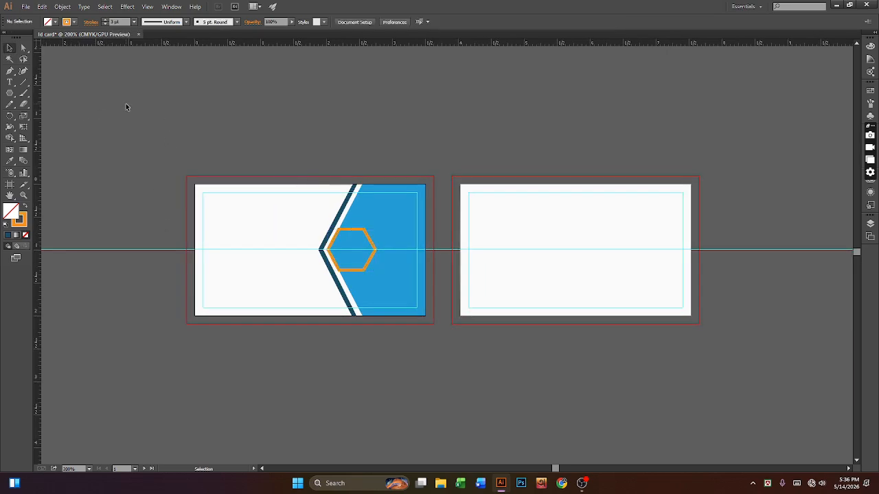
click(352, 270)
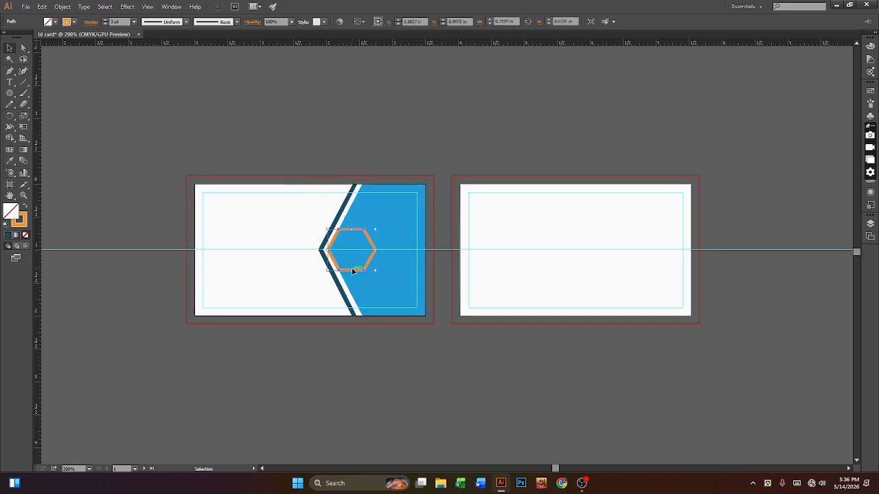
key(Right)
click(214, 122)
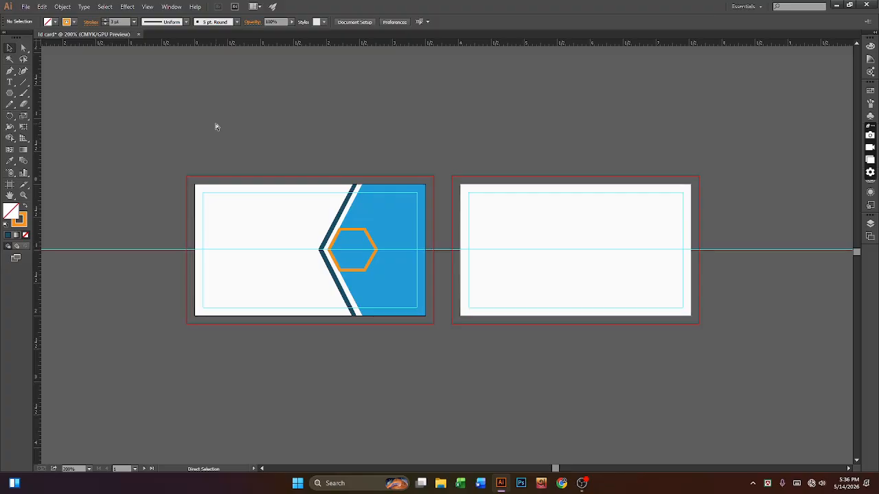
key(ctrl+equal)
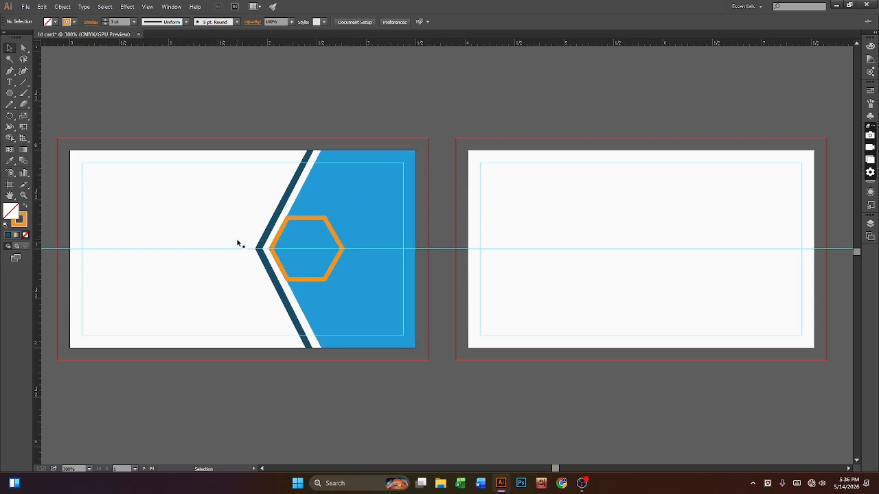
click(10, 71)
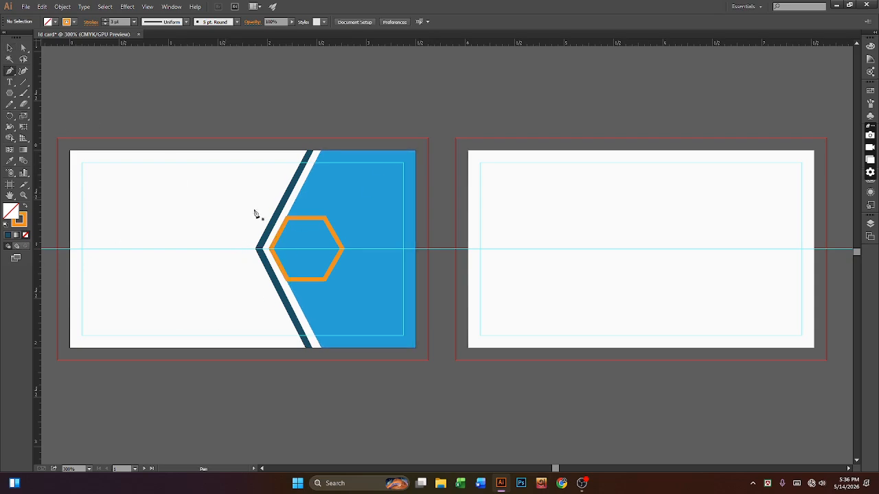
Step: Pen a closed shape from the hexagon's top corners to the blue panel's top corners, stroke None
click(325, 219)
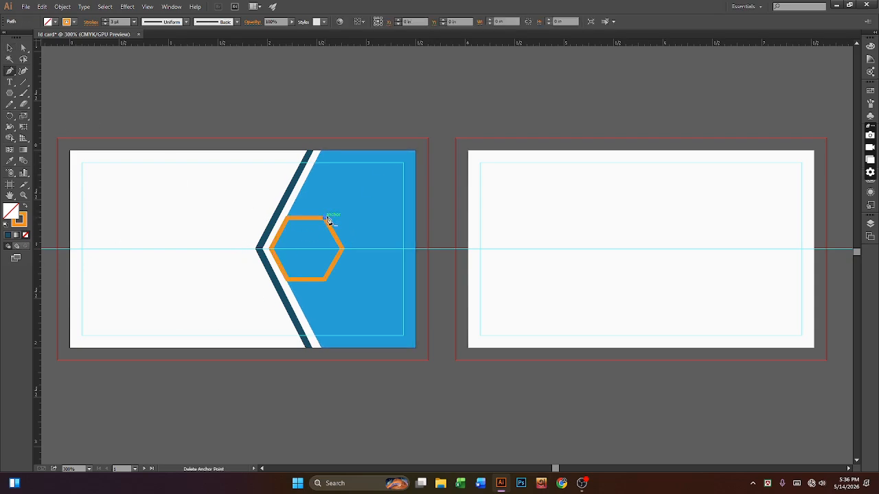
click(416, 152)
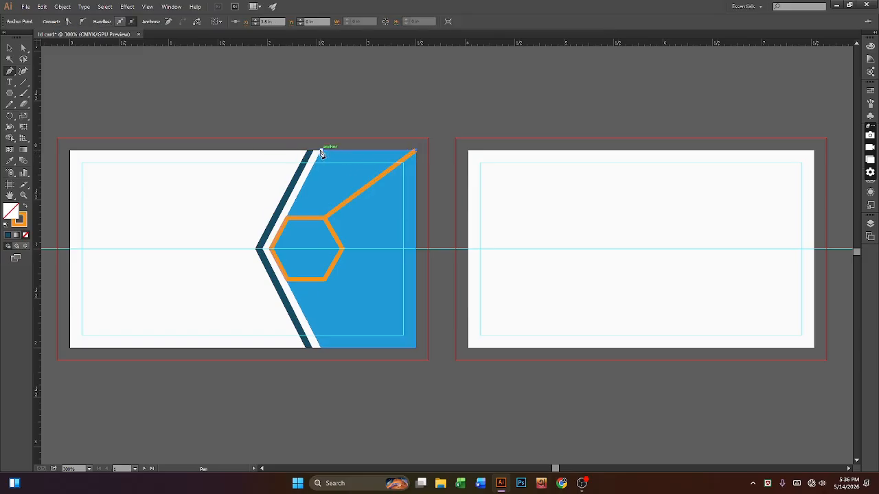
click(321, 152)
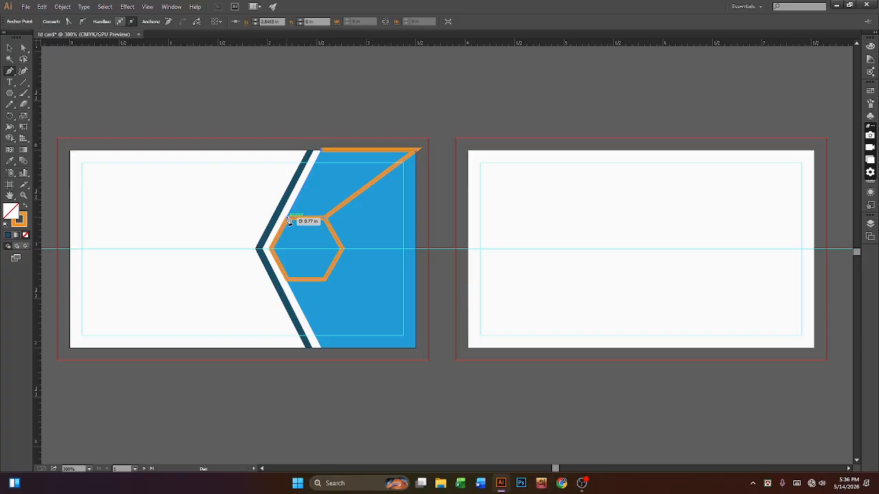
click(288, 219)
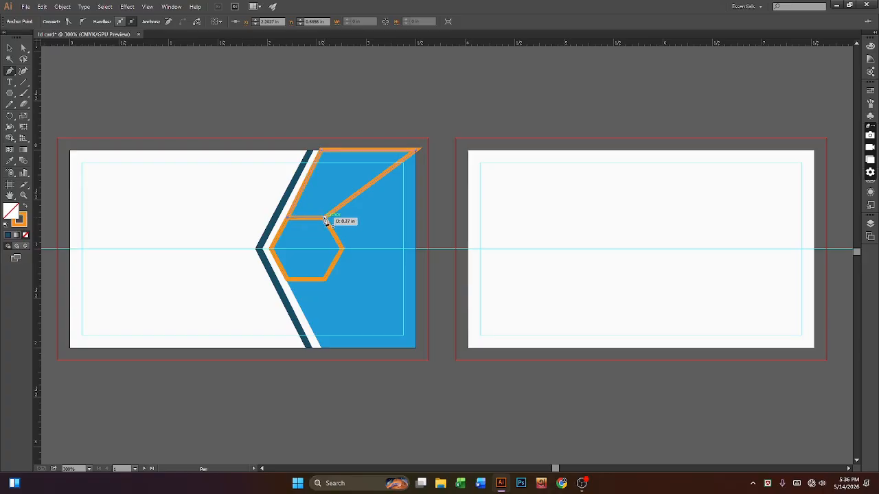
click(326, 219)
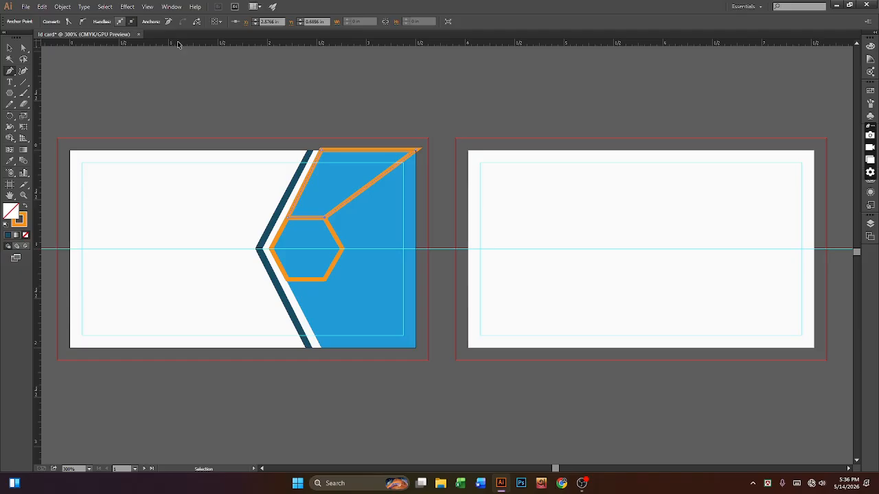
click(22, 223)
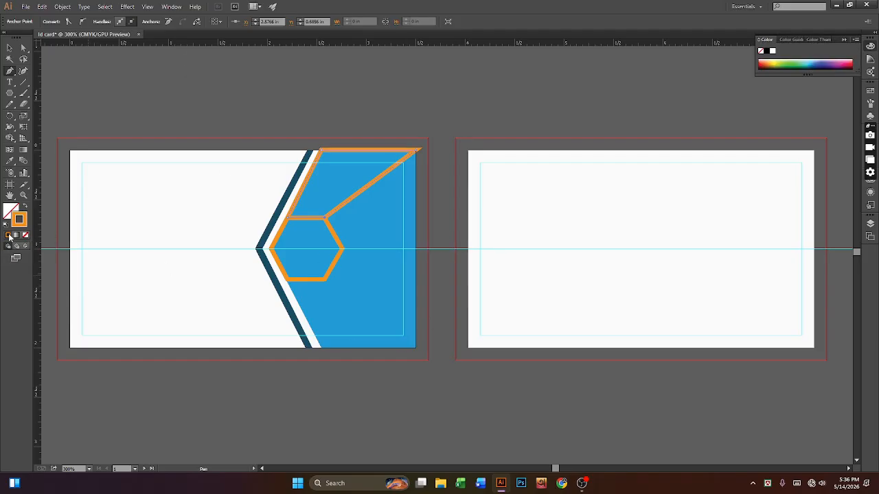
click(25, 236)
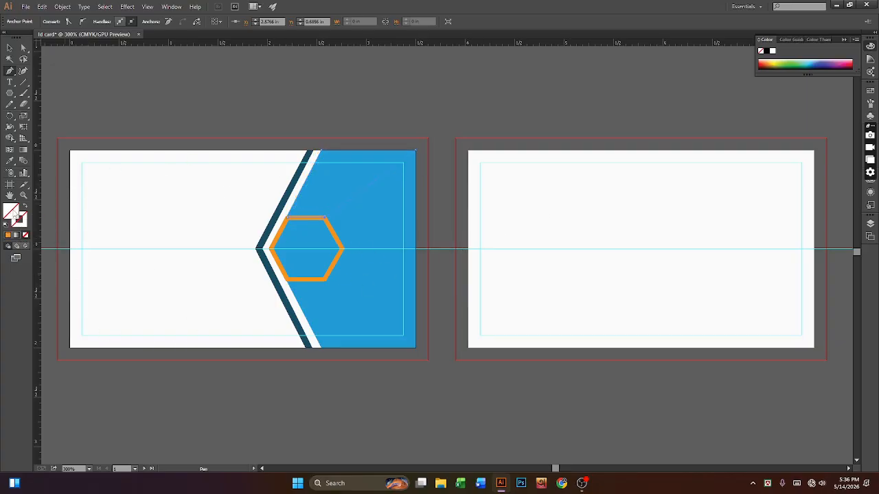
Step: Fill the new top shape with the stripe's navy, sampled with the Eyedropper
double_click(15, 213)
click(576, 244)
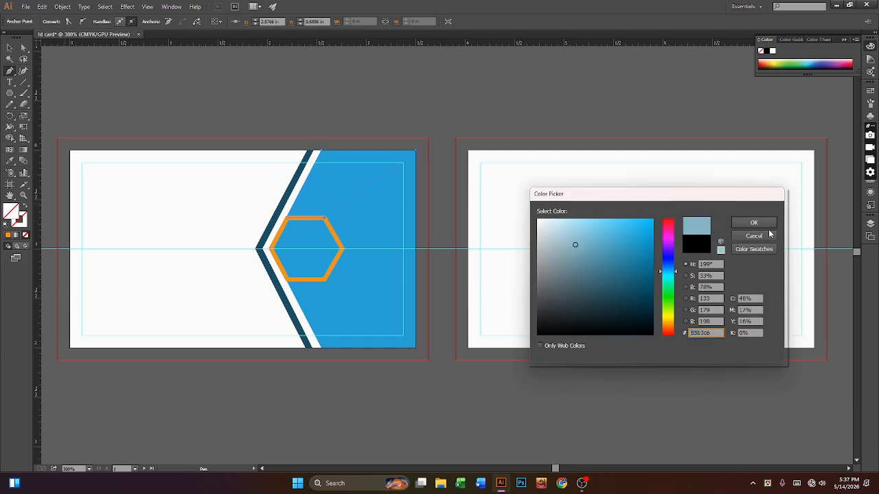
click(753, 223)
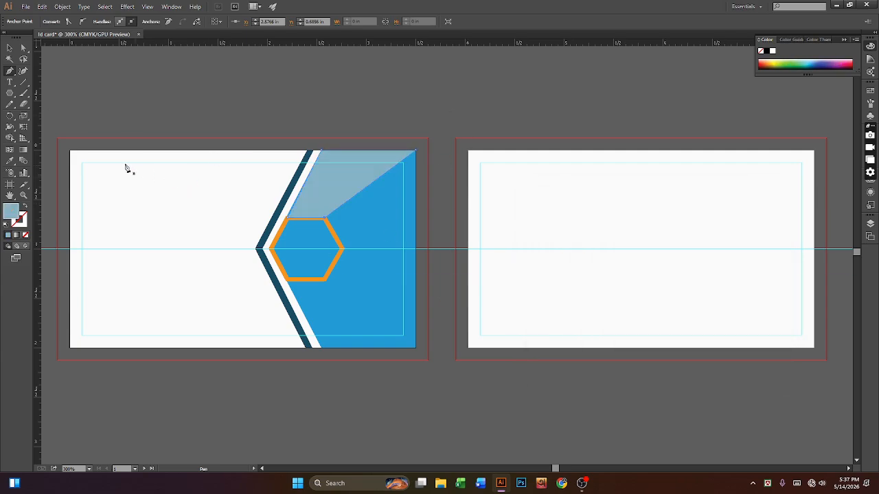
click(10, 160)
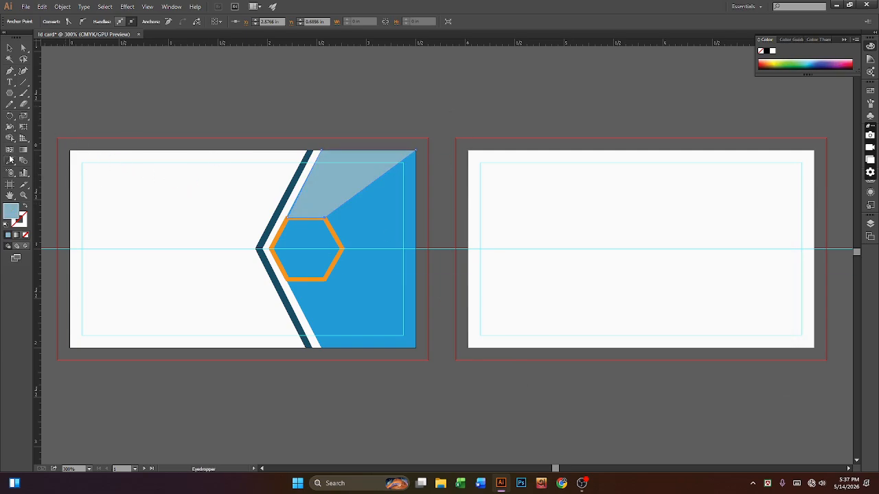
click(262, 253)
key(v)
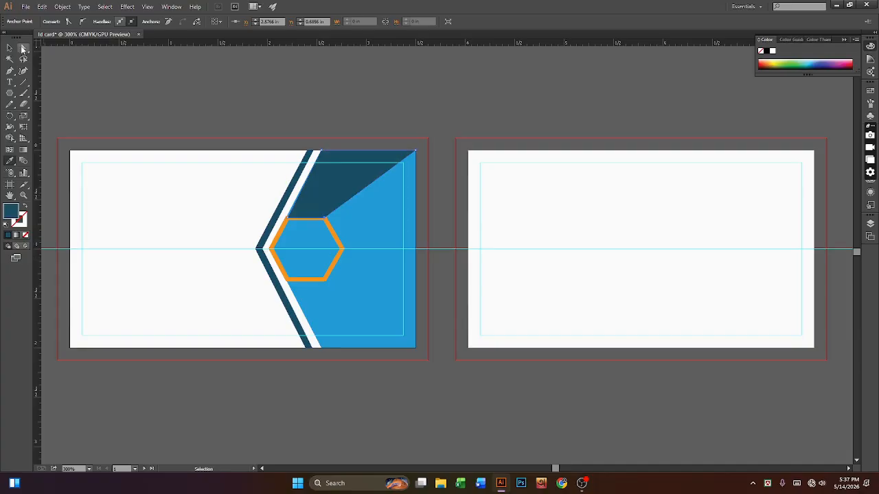
click(10, 48)
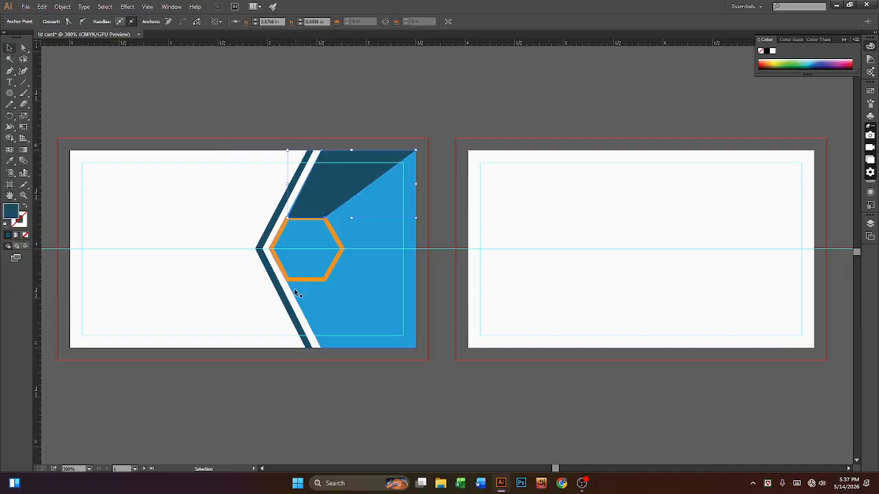
click(312, 193)
key(a)
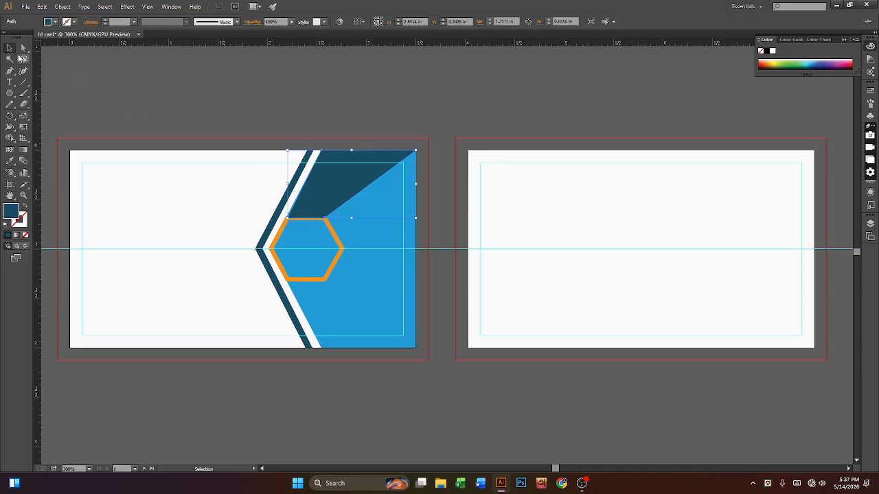
Step: Move the navy shape's lower anchors up and onto the hexagon's top corners
click(289, 217)
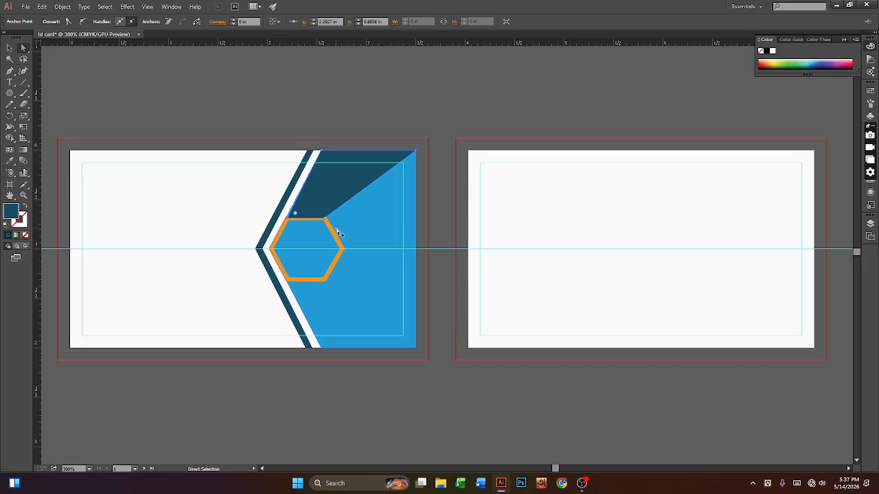
key(Up)
key(Left)
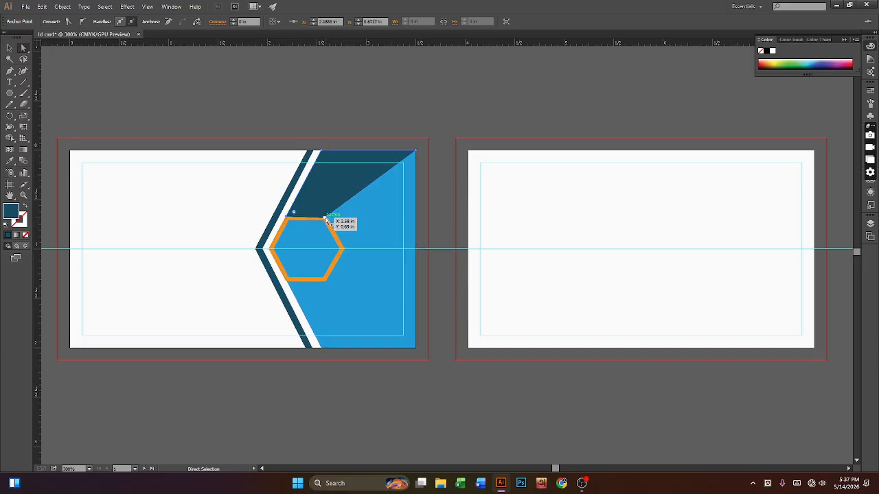
click(325, 217)
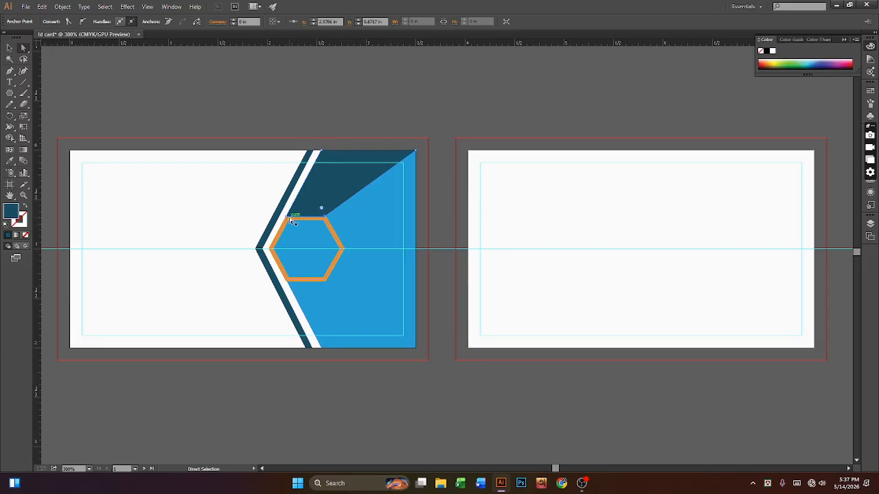
drag(287, 217, 287, 217)
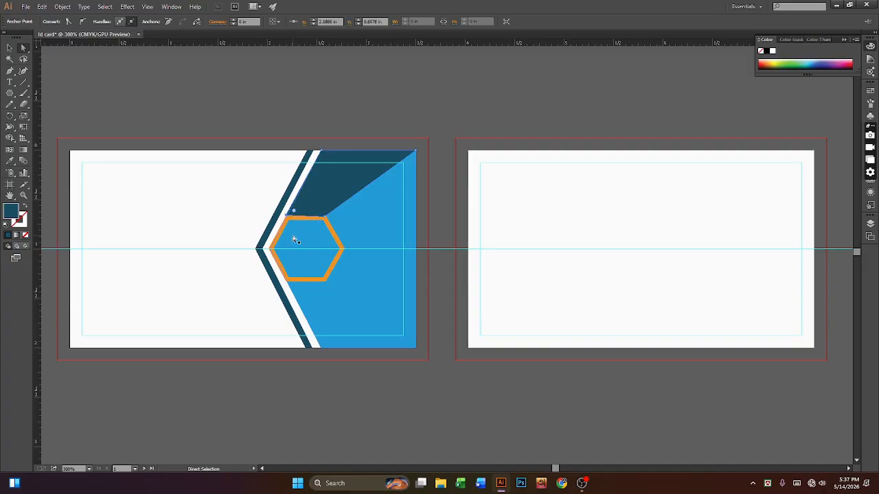
click(325, 219)
key(Up)
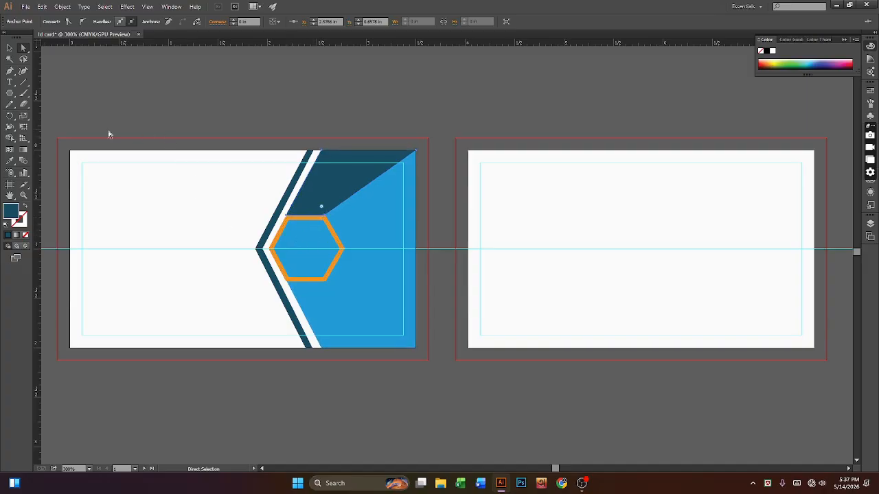
click(65, 82)
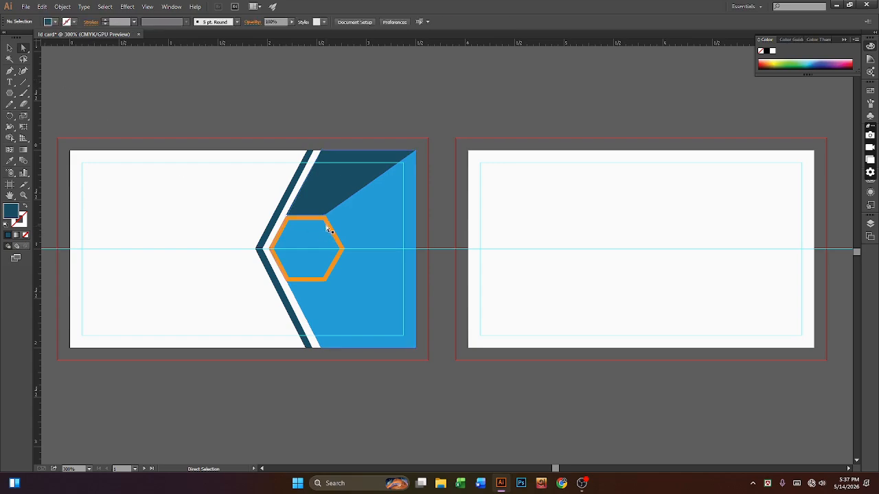
Step: Bring the orange hexagon forward in front of the navy top shape
click(326, 225)
right_click(327, 225)
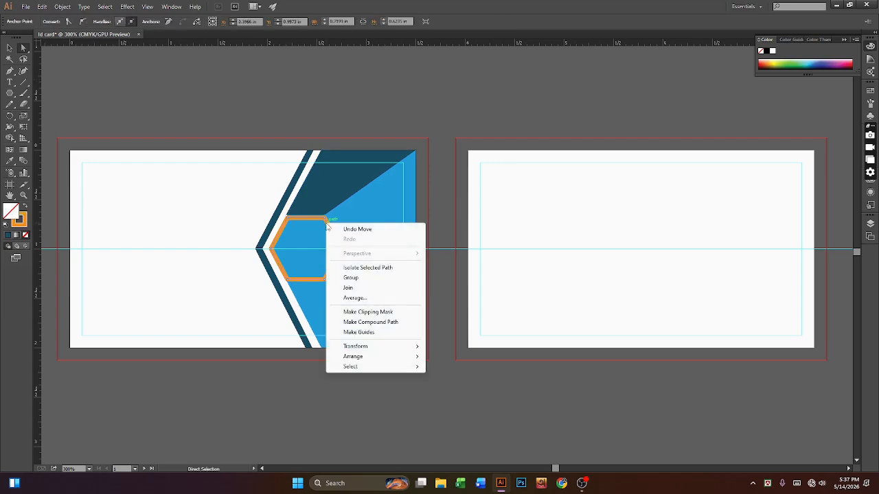
click(337, 199)
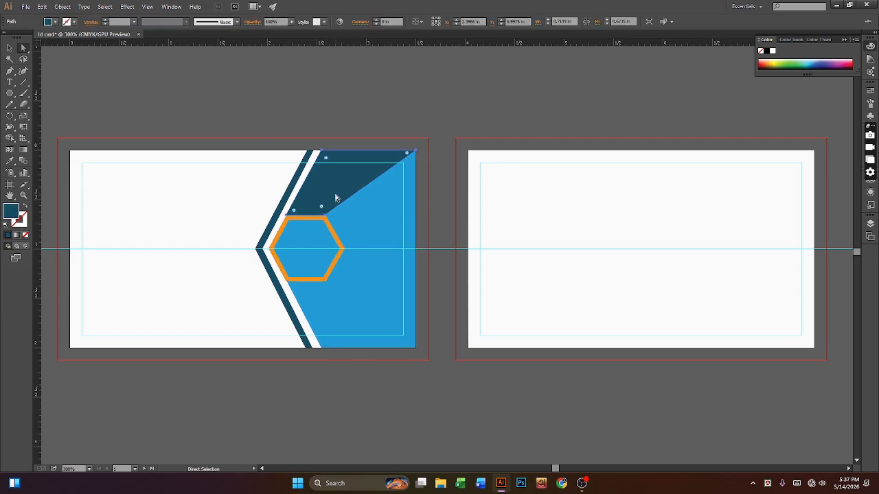
right_click(338, 243)
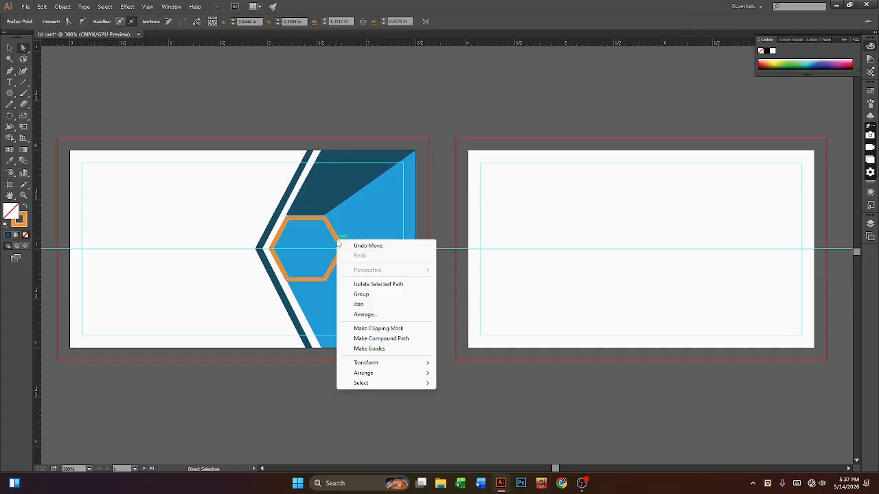
mouse_move(379, 363)
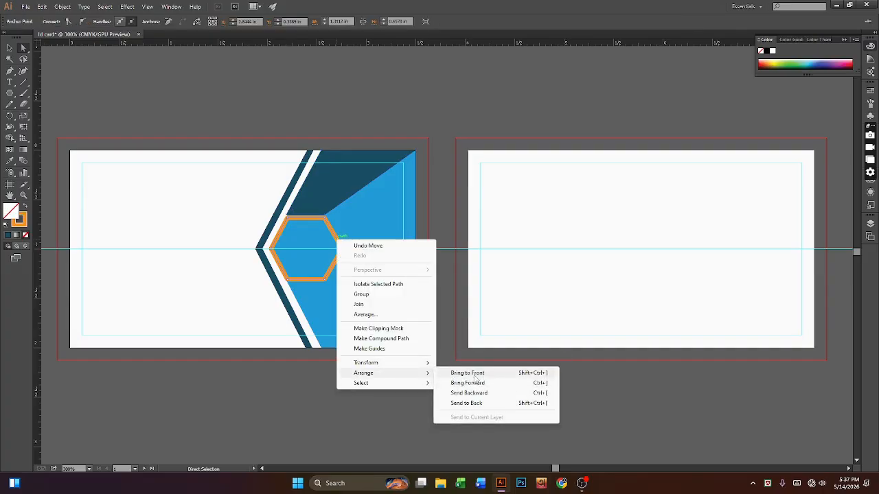
click(475, 382)
click(473, 412)
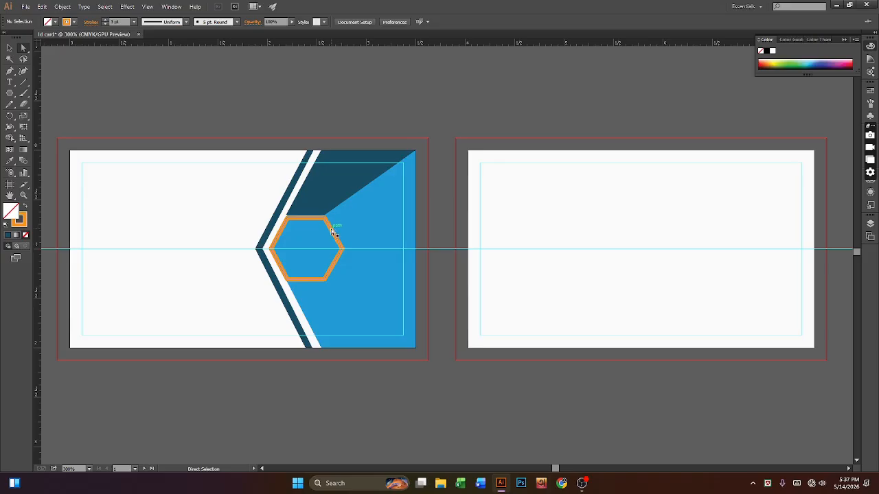
click(309, 199)
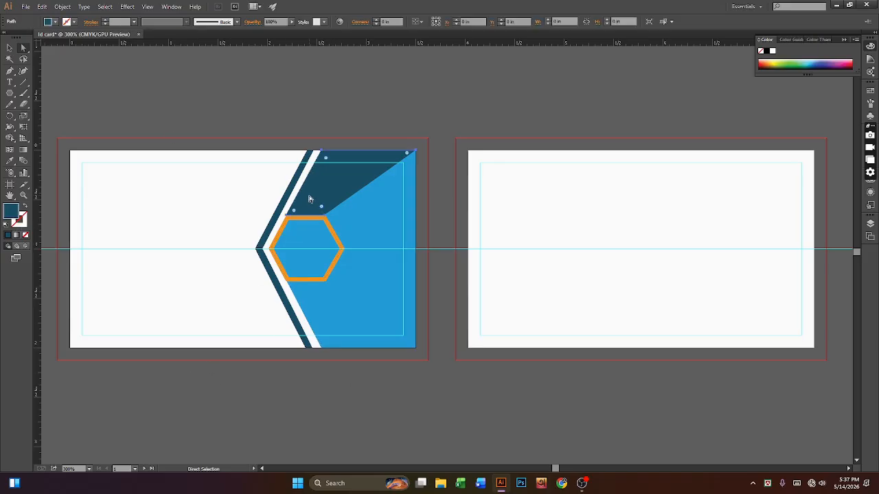
click(378, 409)
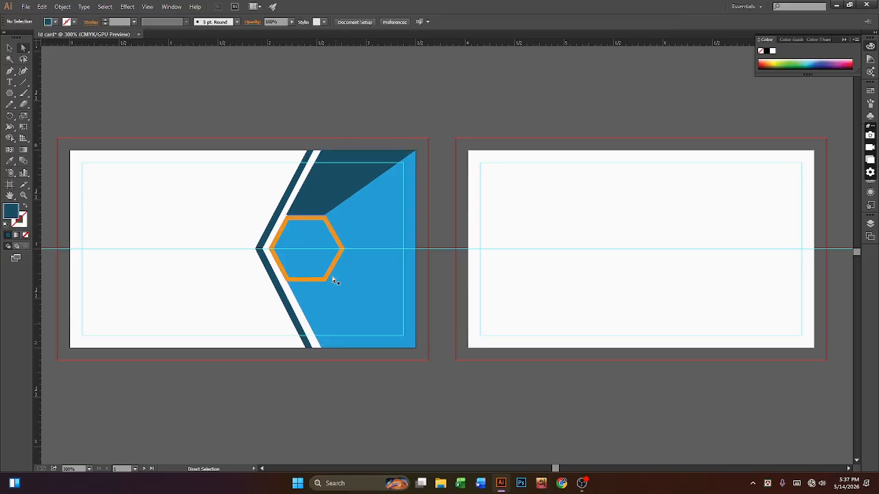
click(329, 203)
Step: Reflect the navy top shape across the horizontal axis as a copy
right_click(336, 202)
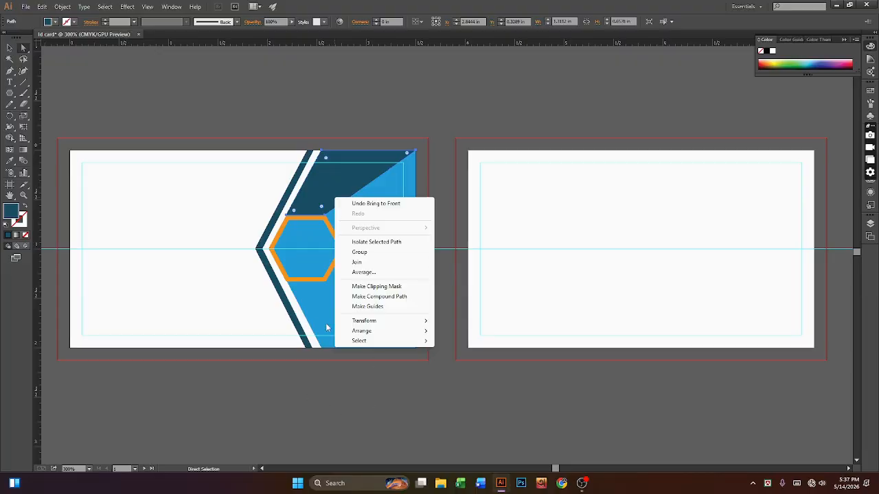
mouse_move(353, 322)
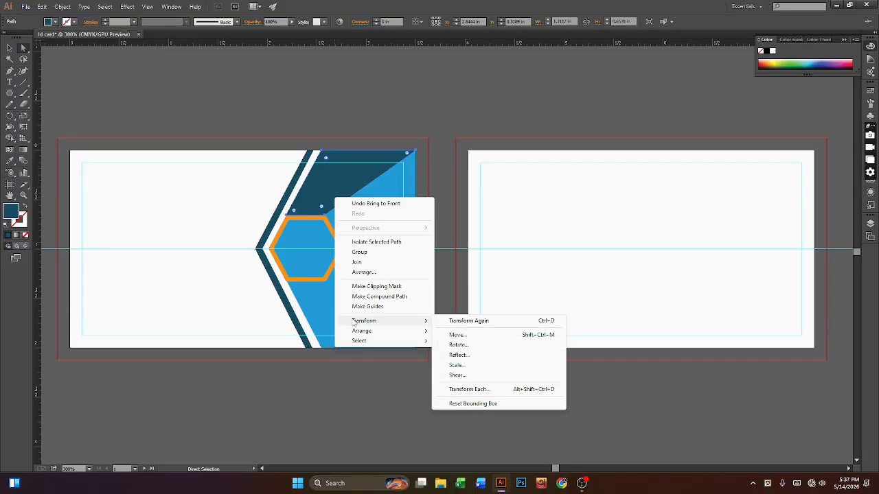
click(468, 355)
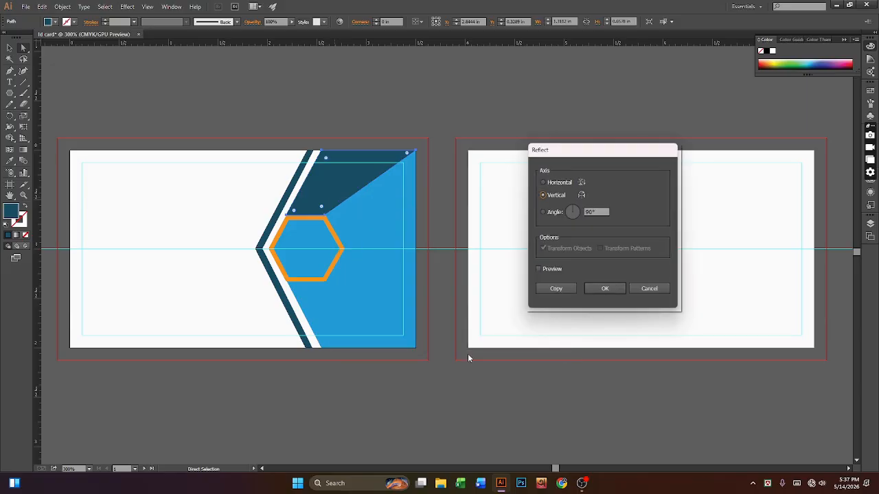
click(663, 291)
right_click(325, 187)
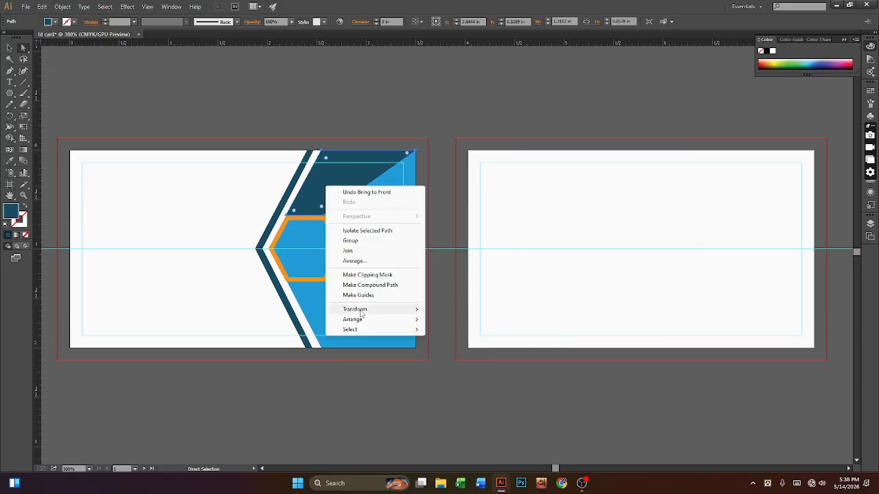
mouse_move(348, 309)
click(462, 346)
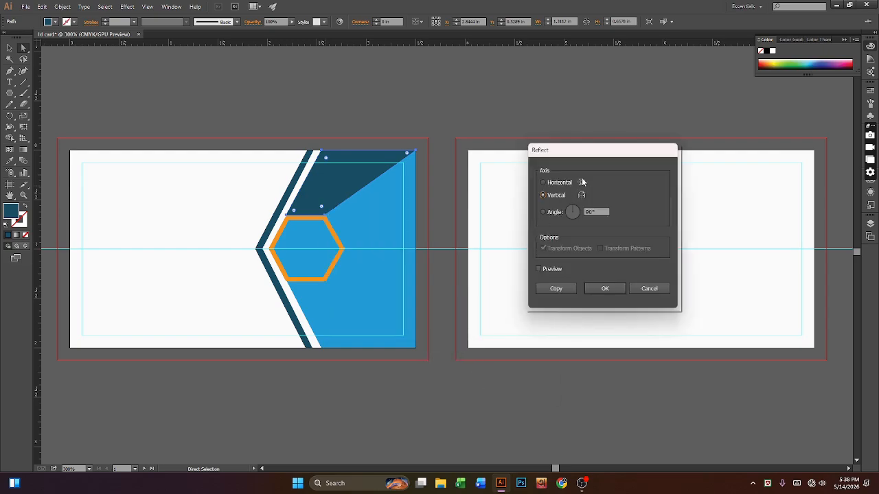
click(543, 182)
click(559, 290)
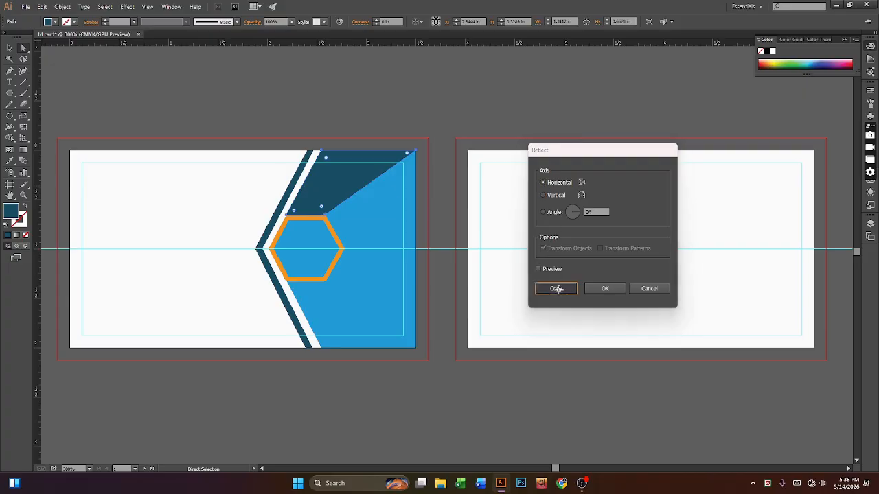
click(10, 47)
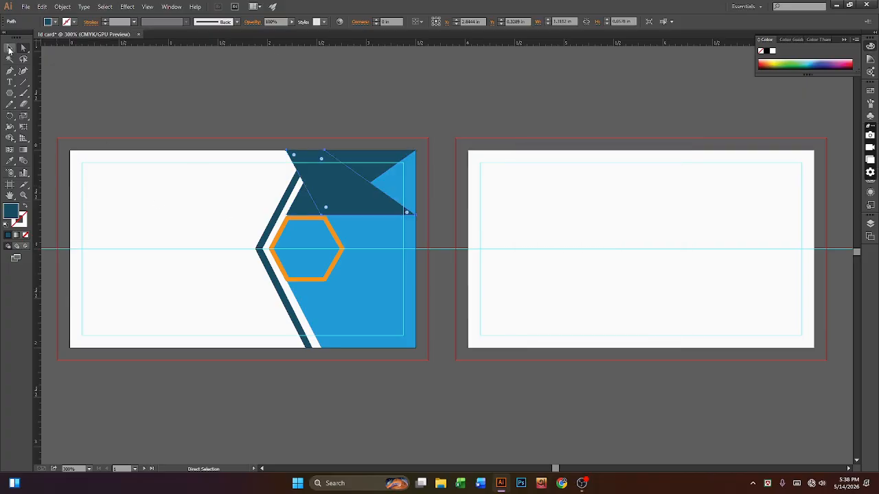
Step: Move the mirrored dark band copy down to the card's bottom and nudge it into position
drag(374, 202, 377, 330)
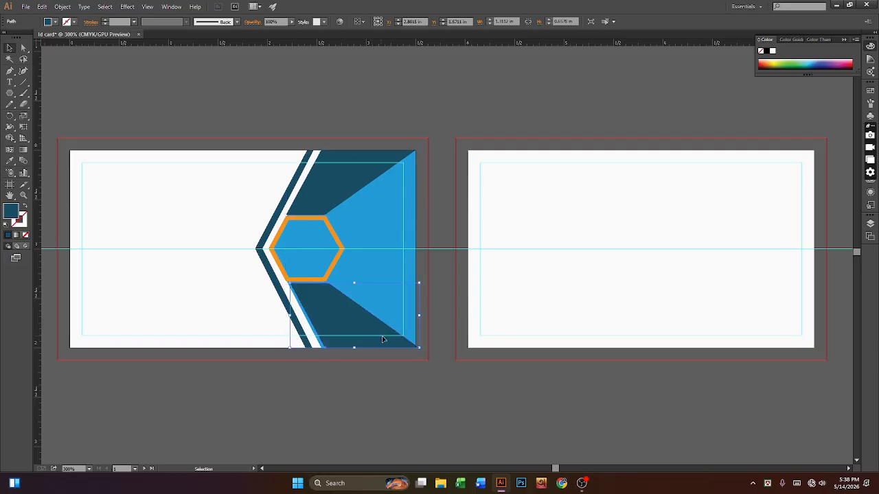
key(Left)
key(Left)
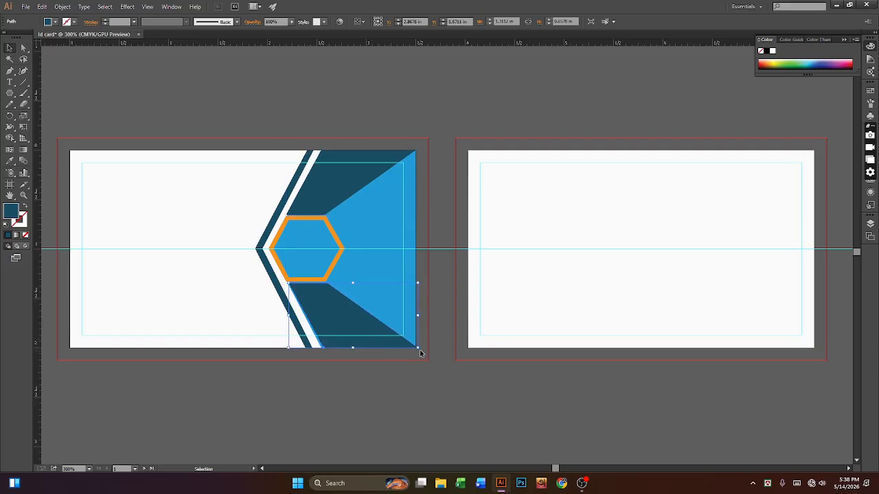
key(Up)
key(Up)
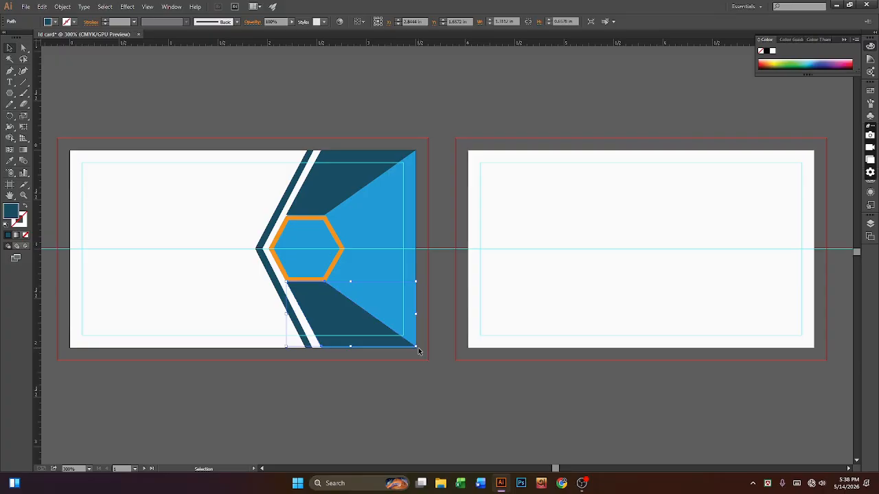
key(Down)
key(Down)
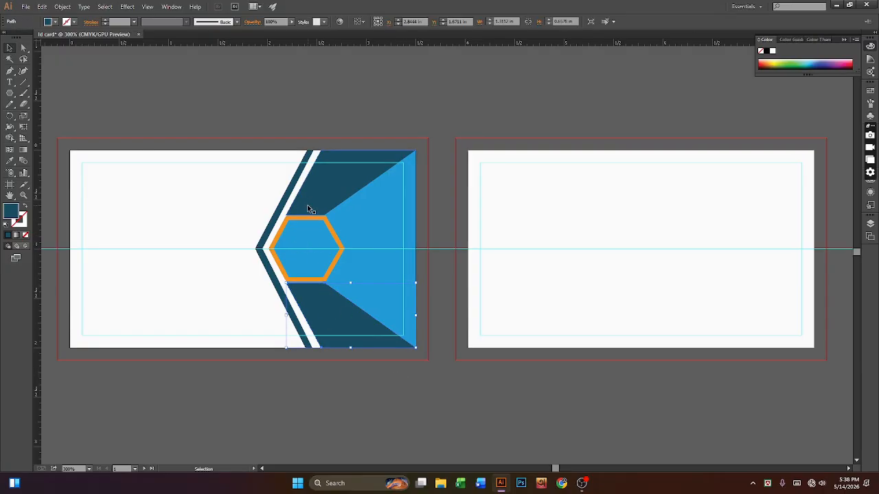
Step: Trim the lower band's top edge, extend the upper band's bottom edge slightly, then deselect
click(307, 205)
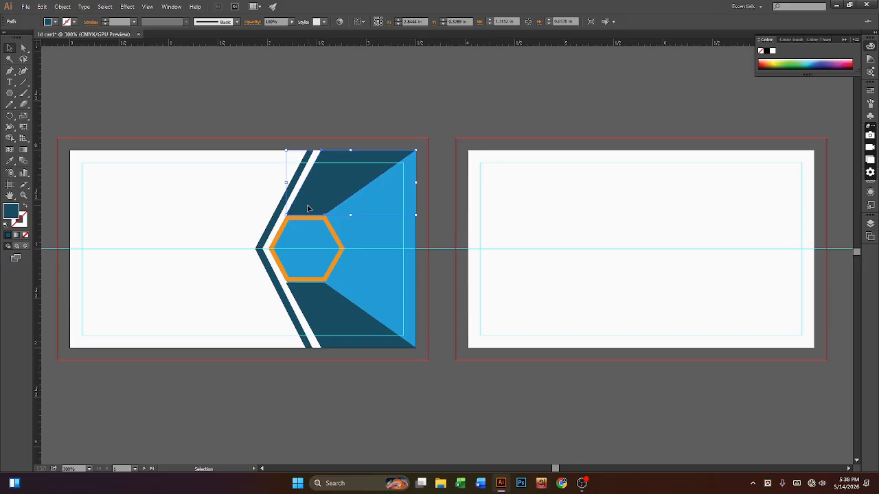
click(314, 298)
click(379, 358)
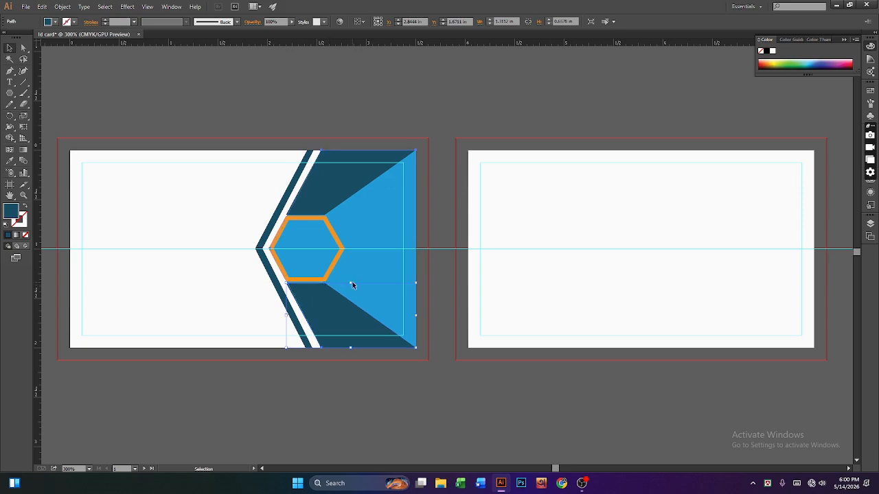
click(347, 286)
click(333, 299)
drag(352, 284, 351, 280)
click(321, 203)
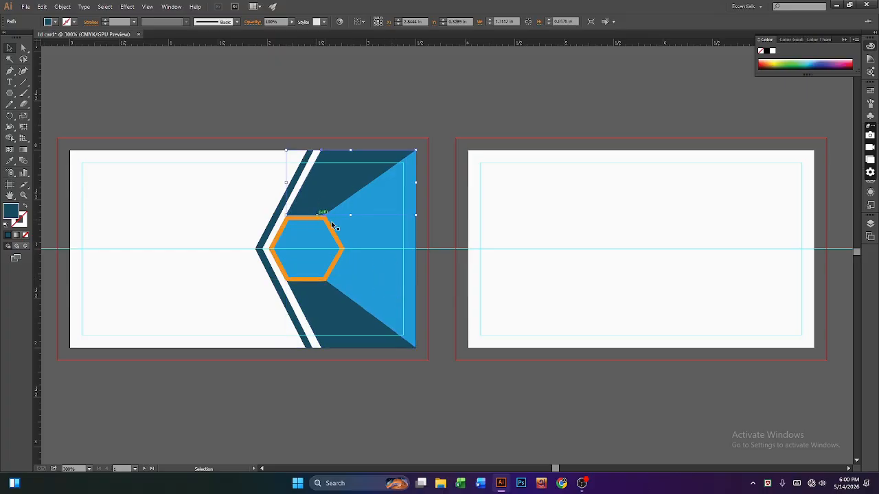
drag(350, 215, 350, 218)
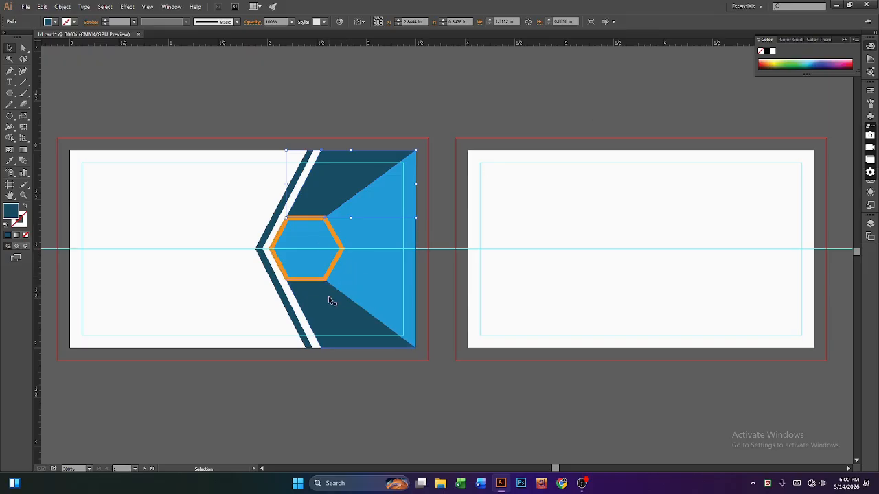
click(349, 411)
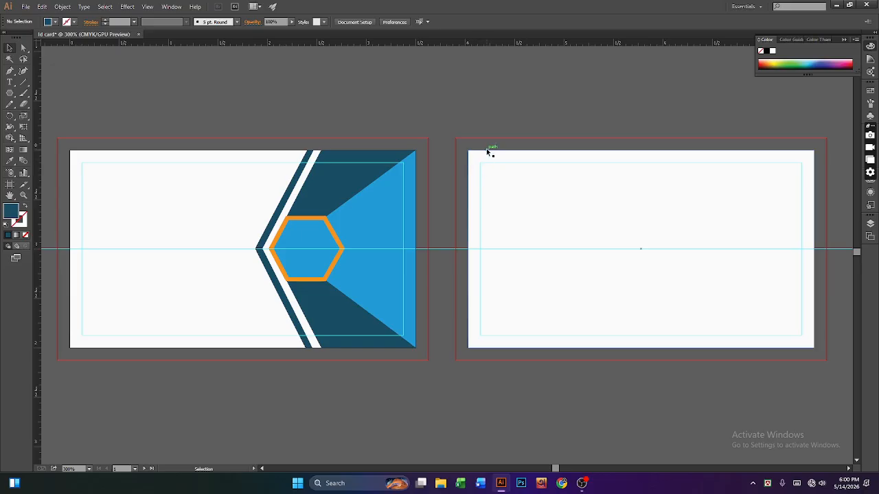
Step: Type the name JOHN SMITH as a text line near the card's top-left
click(10, 82)
click(100, 185)
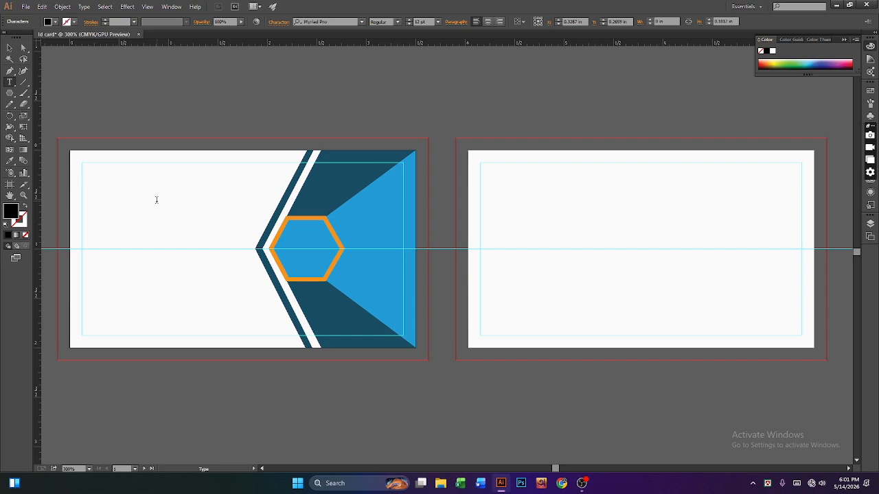
text(H)
key(BackSpace)
text(JOHN SMITH)
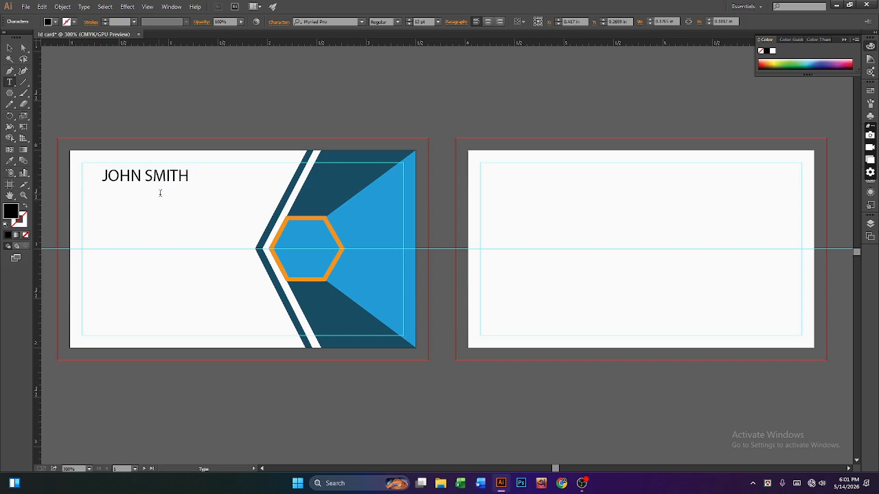
Step: Exit text editing and reselect the JOHN SMITH text line
click(9, 48)
click(179, 205)
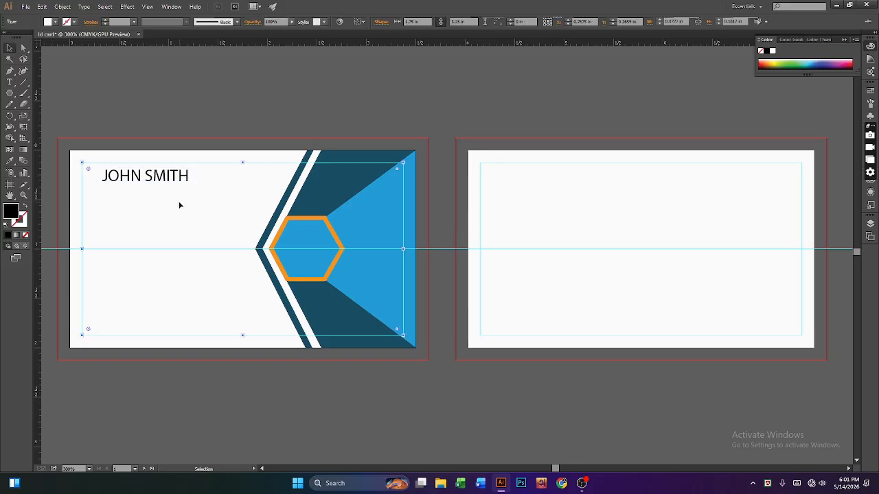
click(147, 180)
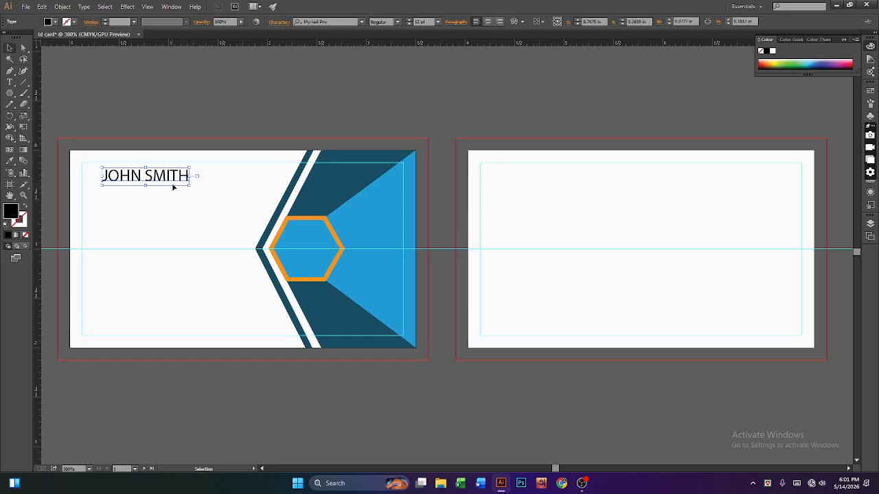
click(180, 233)
click(10, 82)
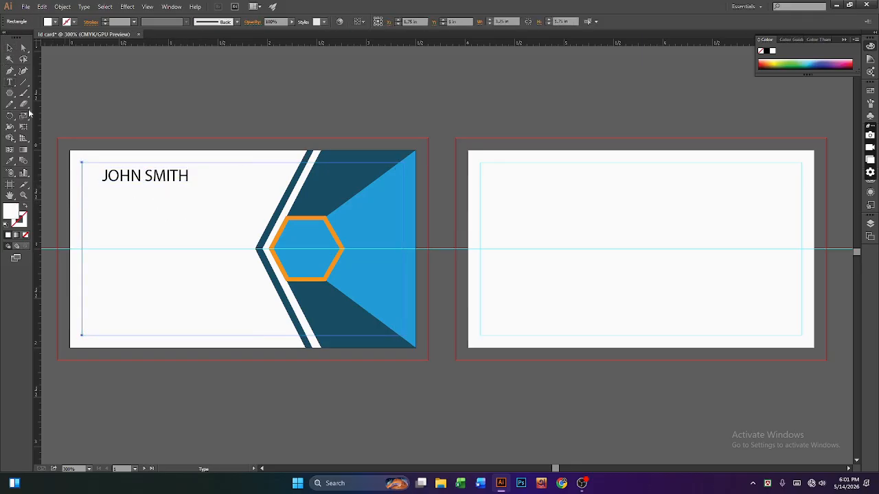
click(105, 185)
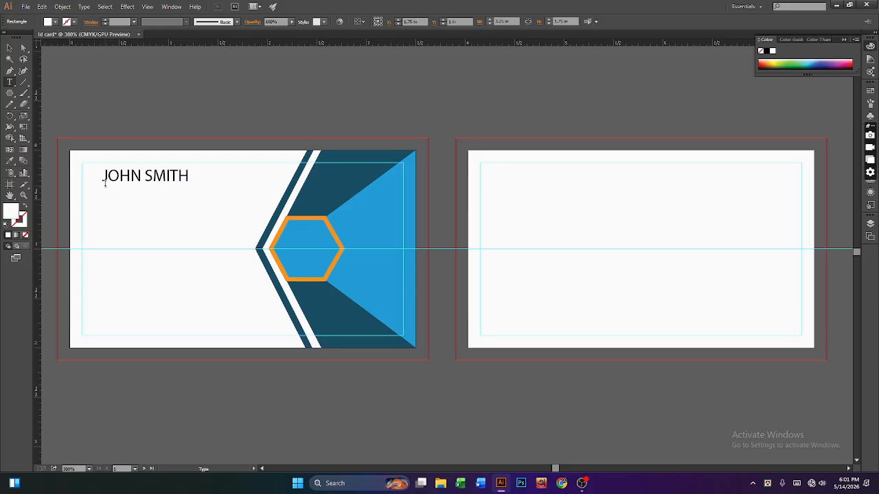
key(Escape)
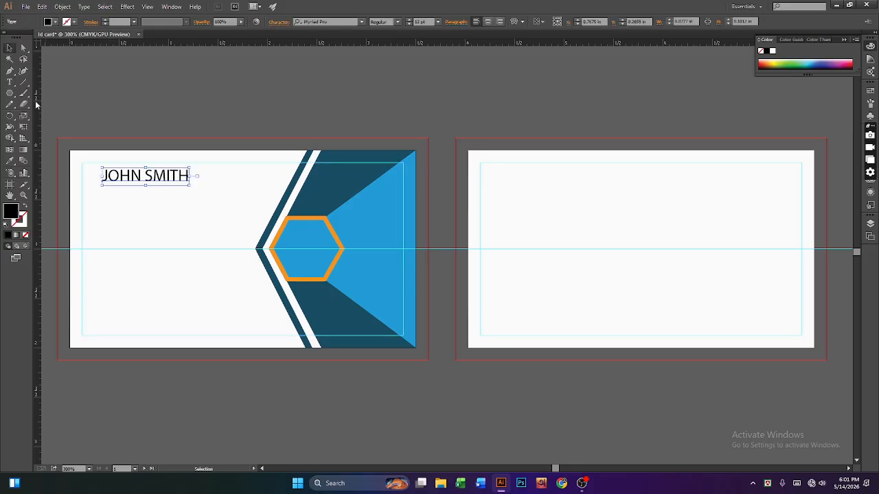
click(136, 190)
click(124, 178)
click(10, 82)
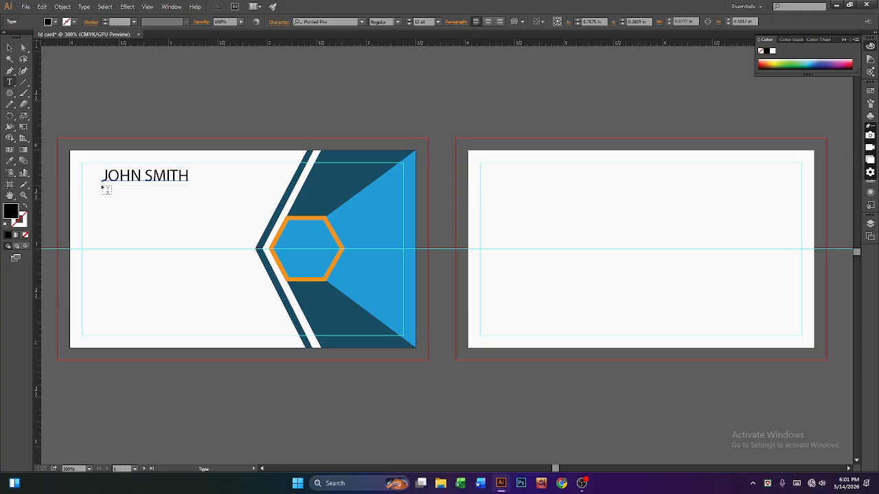
Step: Type the job title Graphics Designer and move it just below JOHN SMITH
click(104, 189)
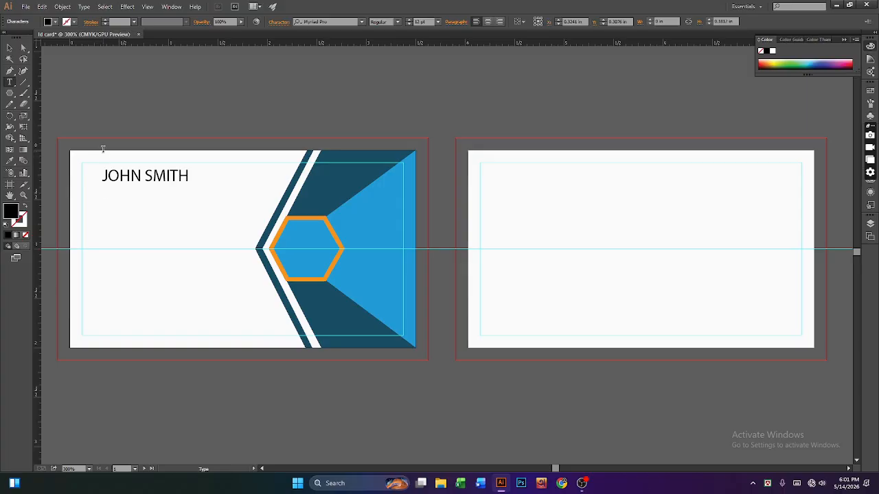
text(@)
text(ics Designer)
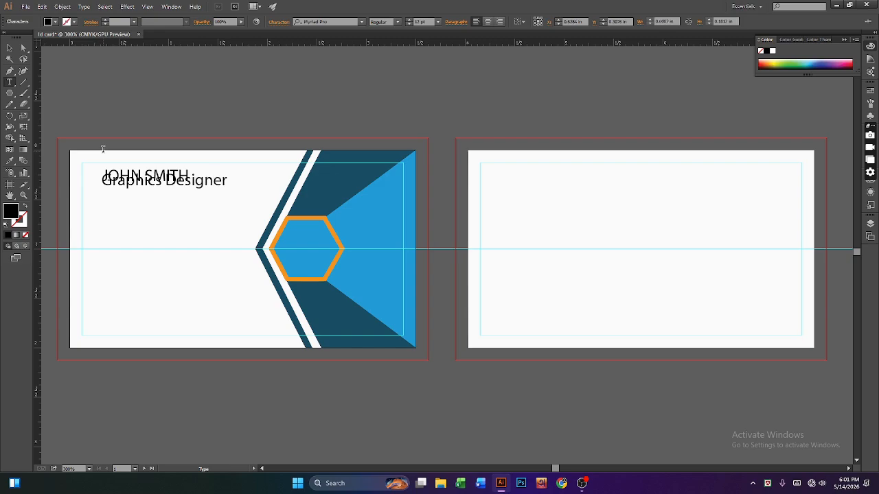
click(9, 47)
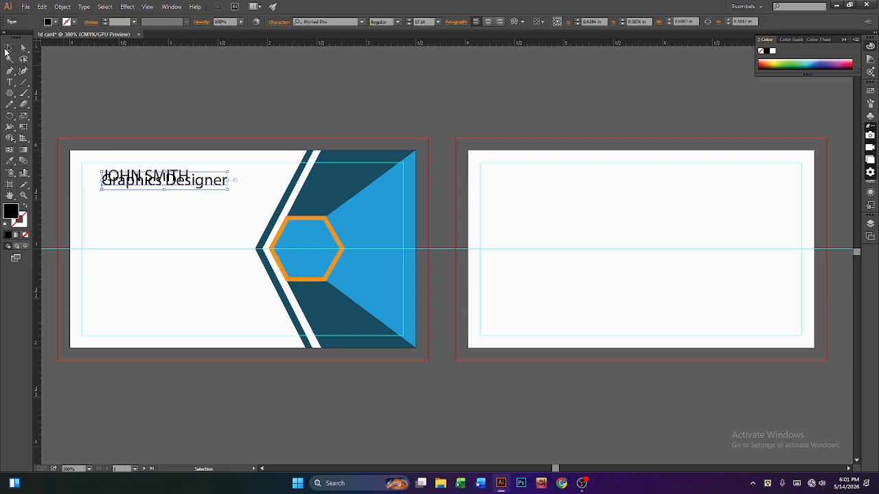
mouse_move(181, 189)
mouse_down()
mouse_move(179, 198)
mouse_move(173, 192)
mouse_up()
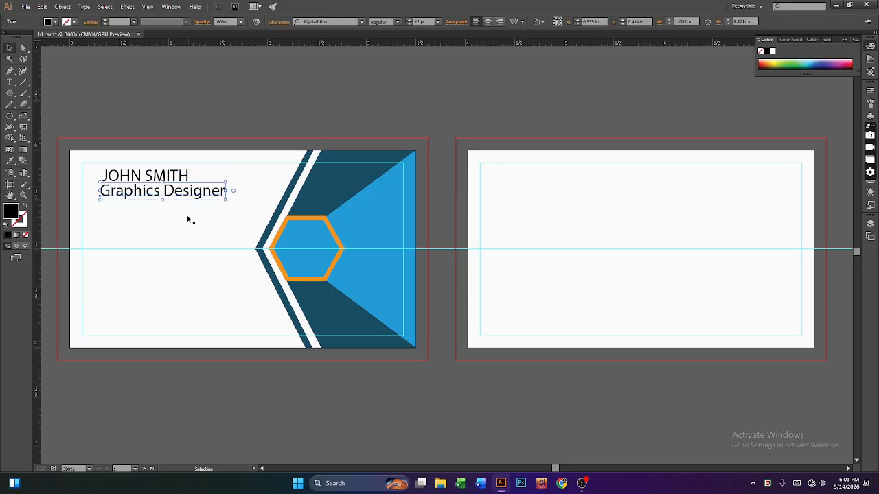
Step: Set the Graphics Designer text to 10 pt
click(157, 180)
click(144, 201)
click(430, 21)
click(430, 20)
text(10)
key(Return)
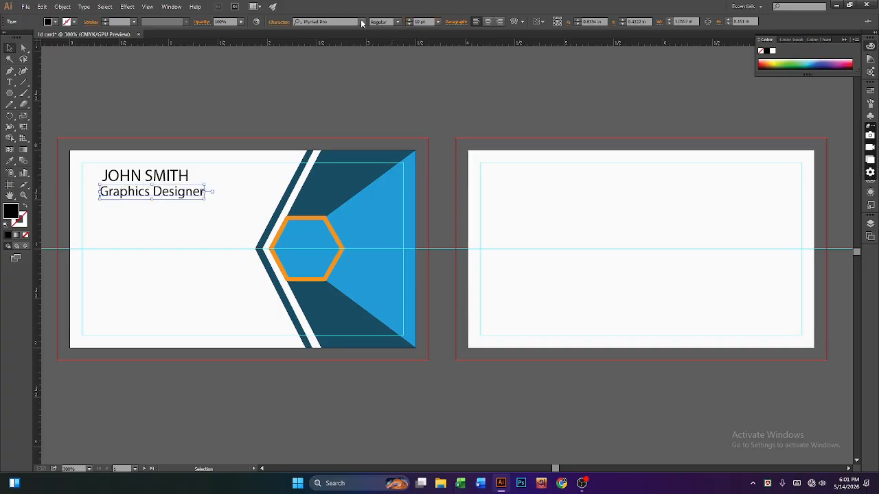
Step: Give Graphics Designer a different font and scale it down slightly
click(362, 22)
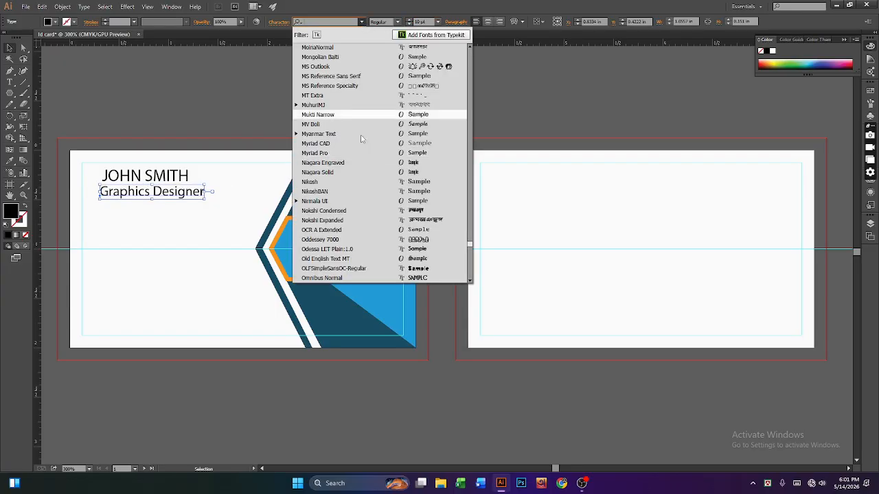
scroll(347, 245, down, 7)
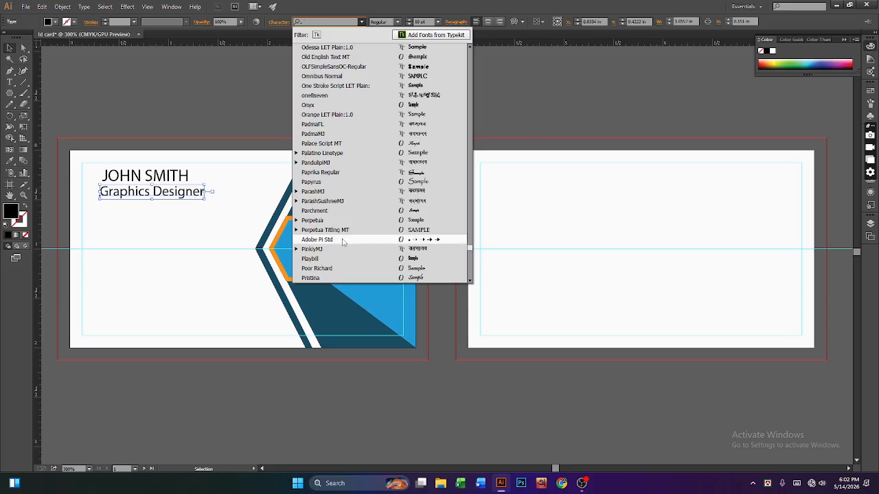
click(342, 239)
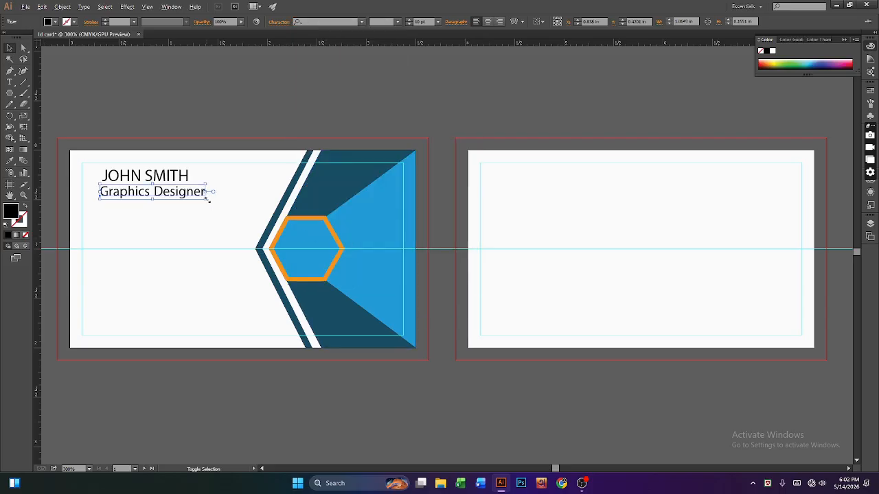
drag(206, 200, 149, 196)
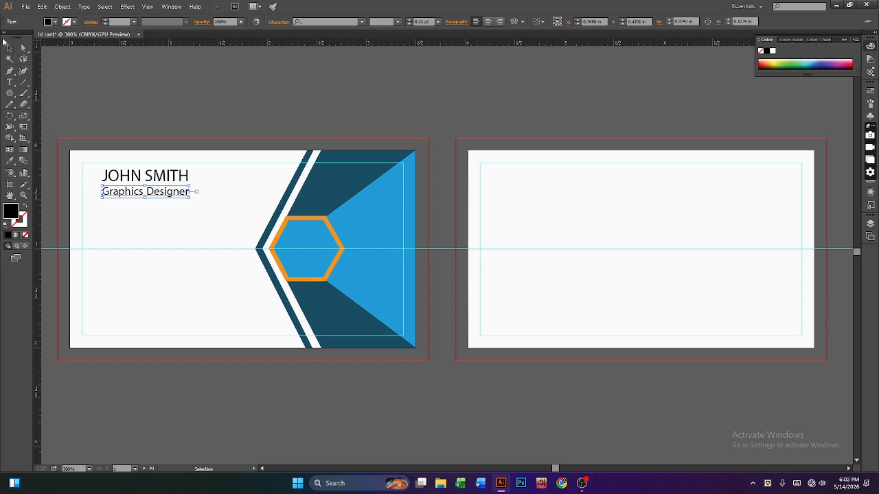
Step: Enlarge the JOHN SMITH name to about 13.83 pt by dragging its corner handle
click(169, 176)
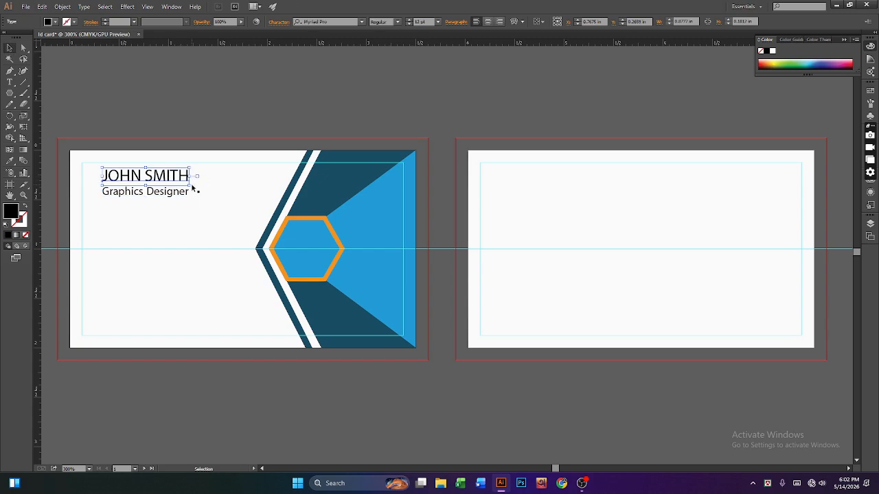
drag(190, 186, 202, 190)
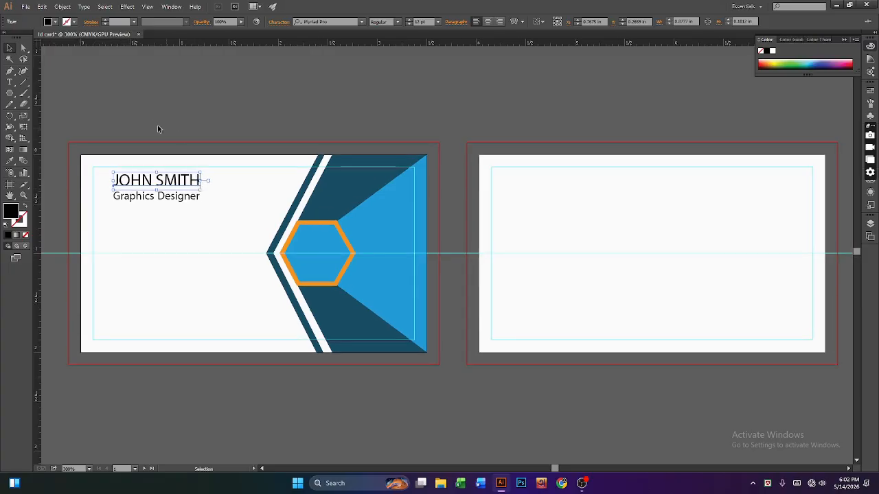
click(201, 141)
click(199, 182)
drag(202, 180, 208, 194)
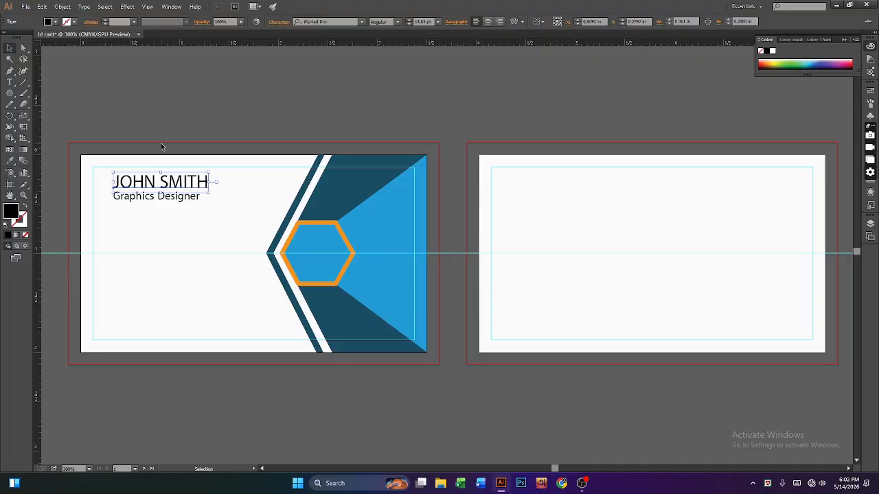
double_click(152, 184)
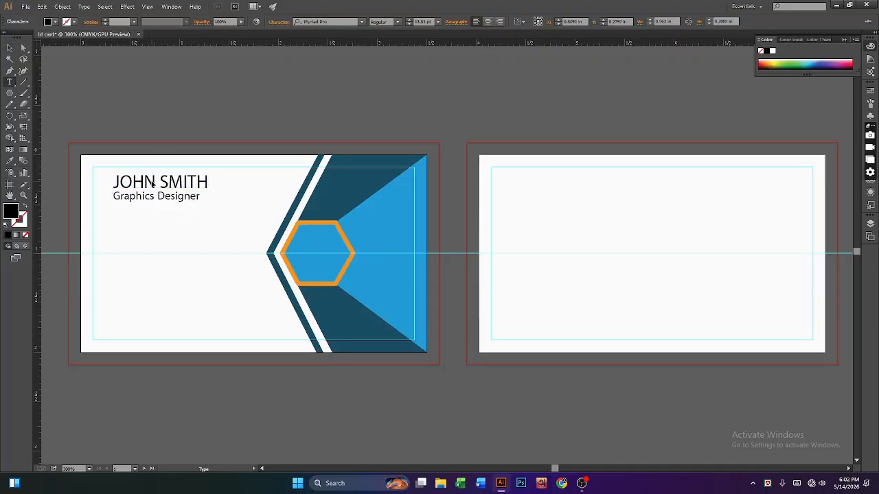
drag(155, 181, 112, 181)
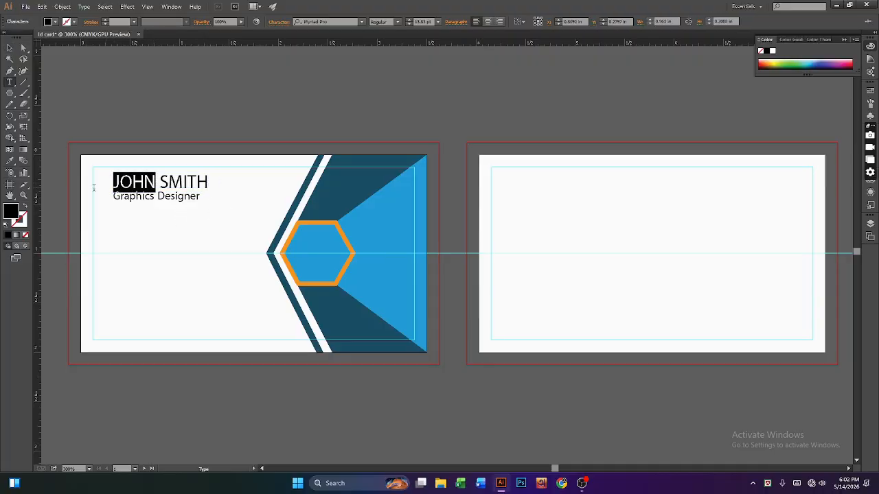
click(10, 160)
click(298, 219)
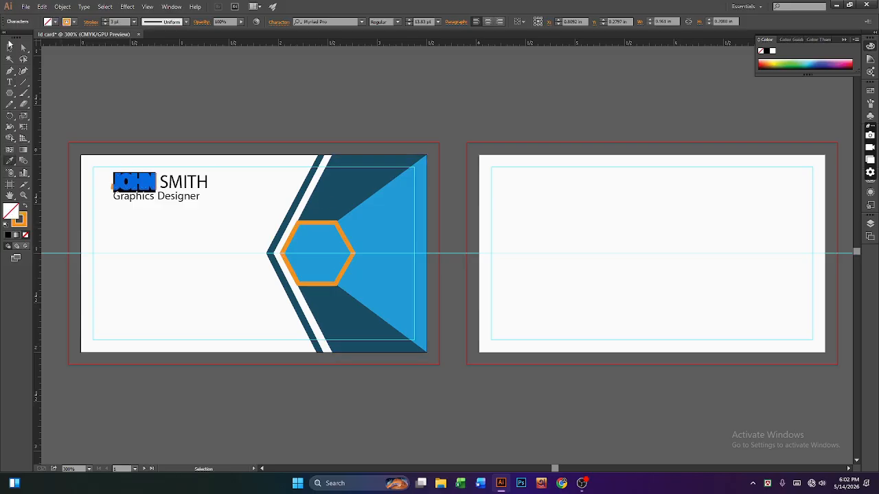
click(10, 47)
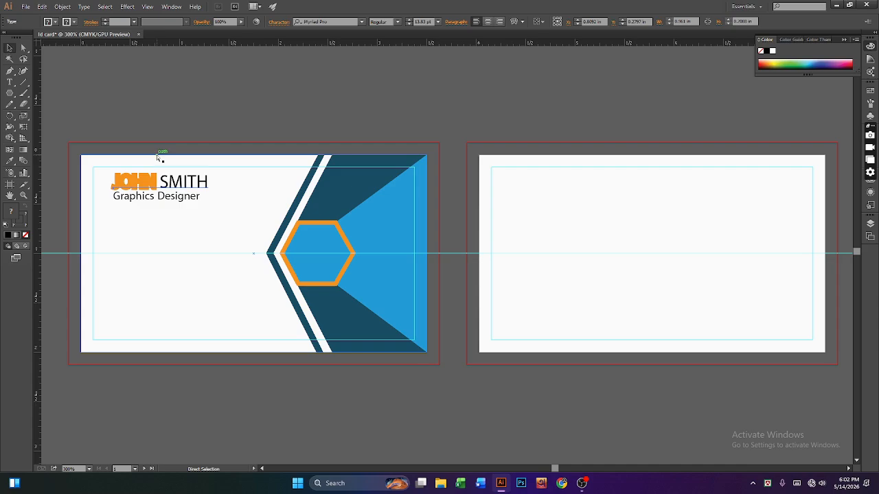
key(ctrl+z)
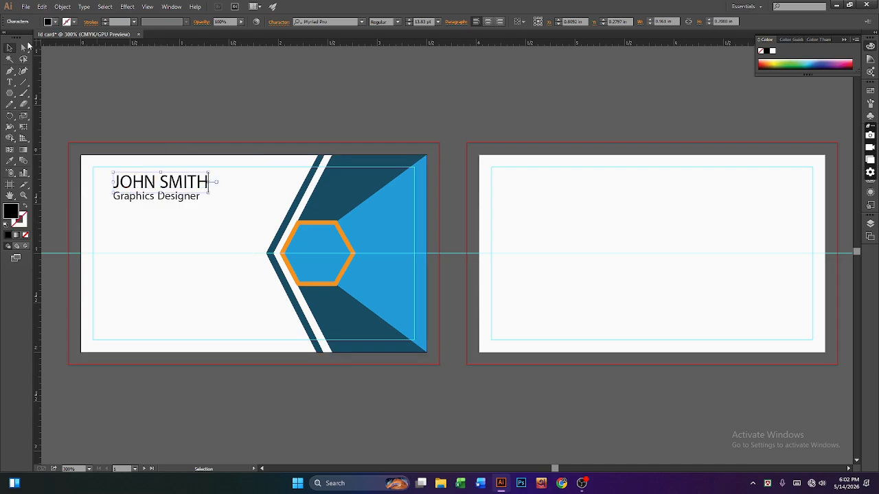
click(201, 117)
click(145, 187)
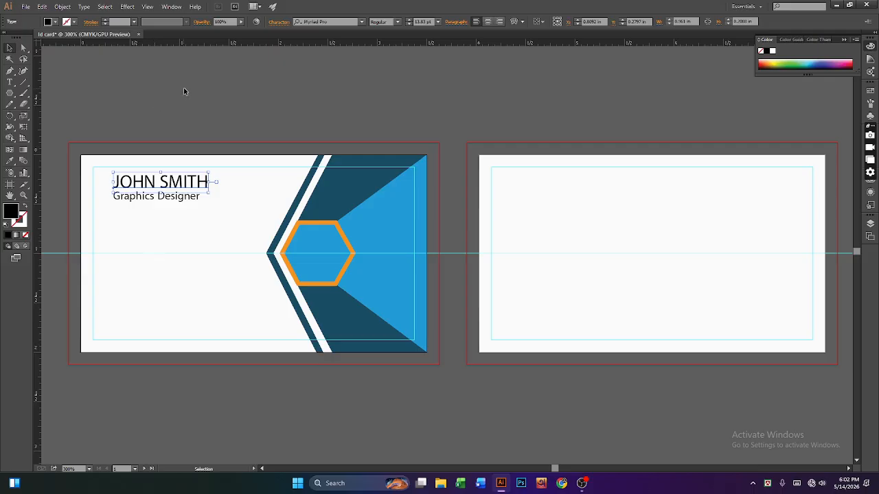
Step: Select the card's white background rectangle and bring up the Window menu
click(158, 258)
click(172, 7)
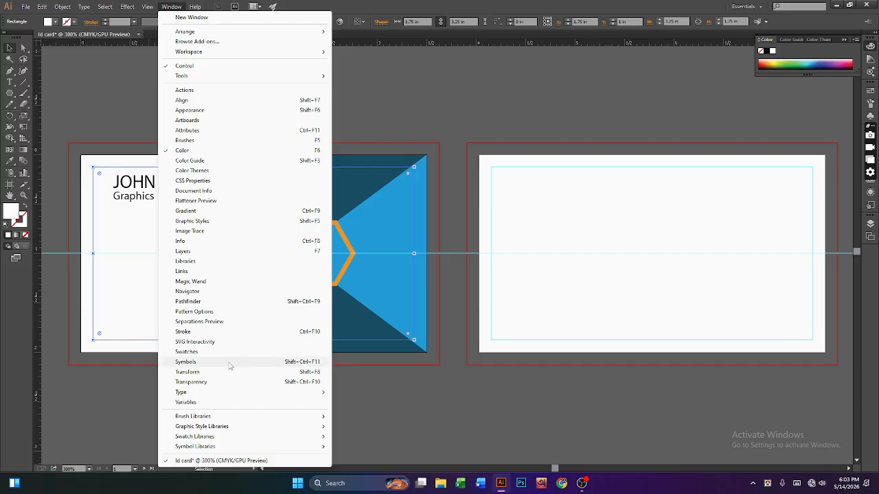
Step: Show the Symbols panel and load the Mobile symbol library
click(230, 364)
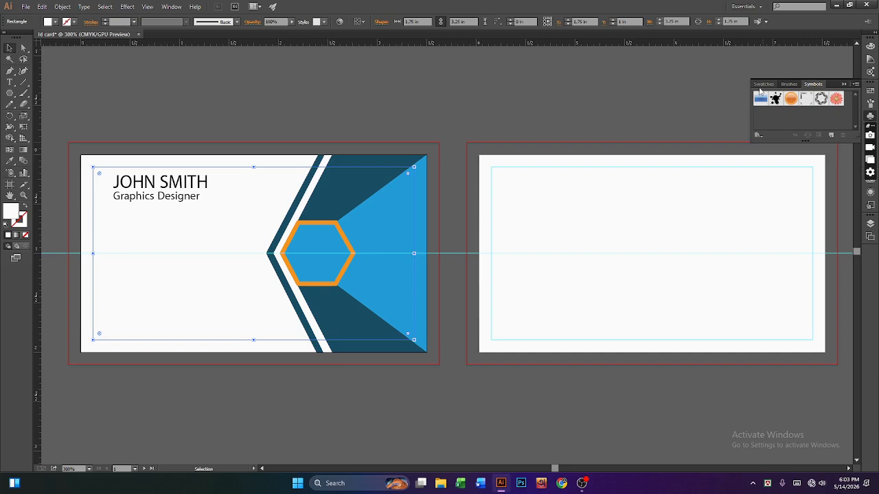
click(759, 136)
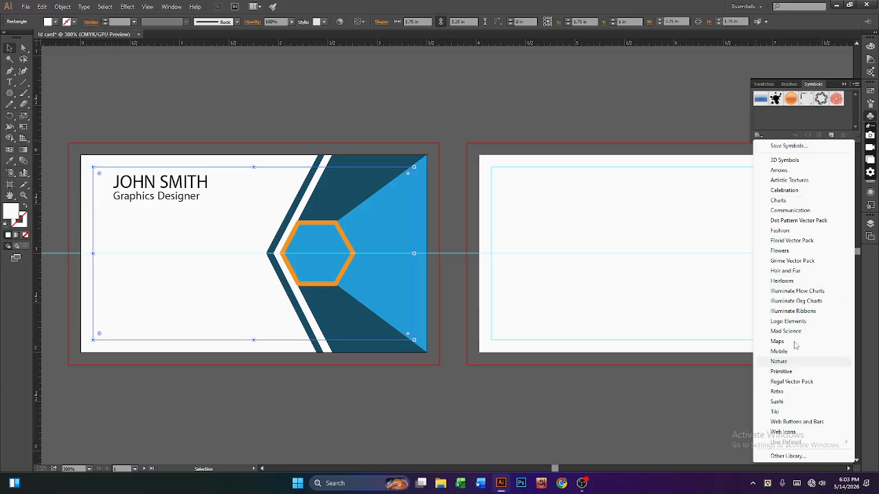
click(790, 457)
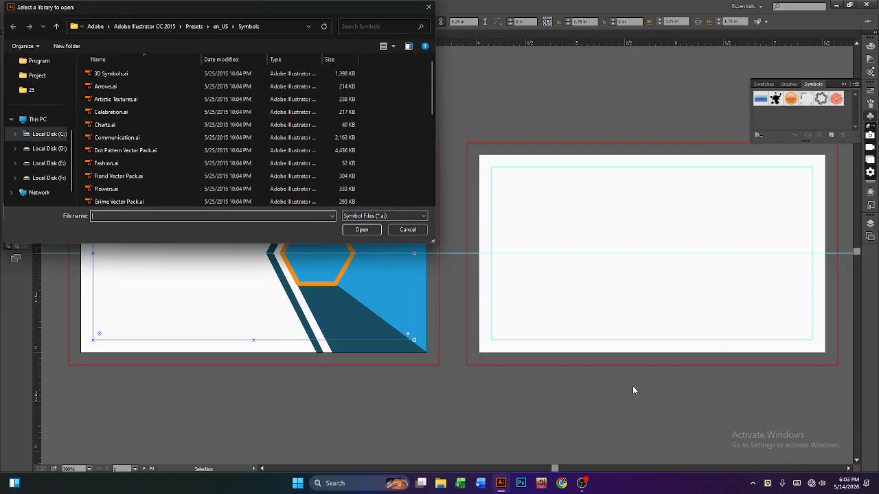
click(406, 231)
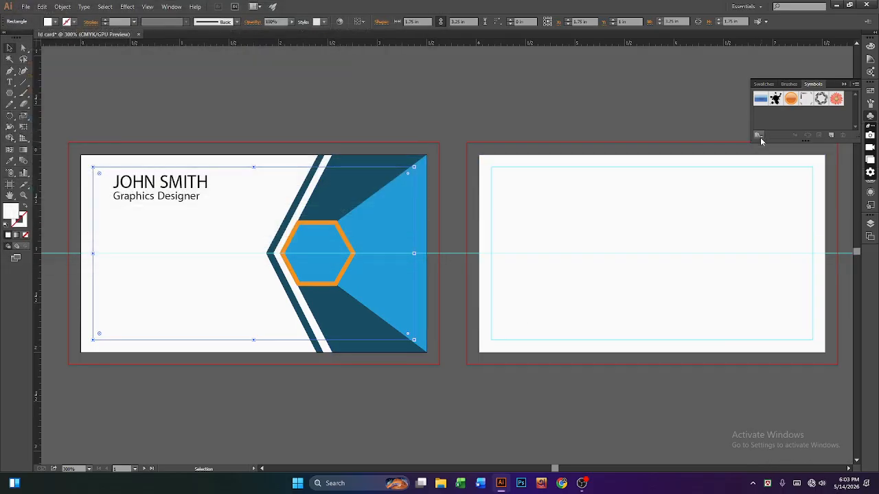
click(759, 135)
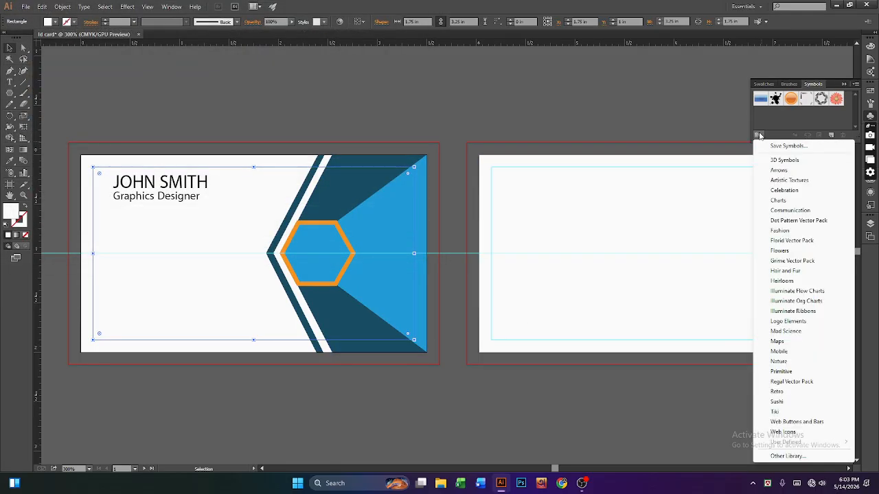
click(781, 352)
scroll(445, 254, down, 2)
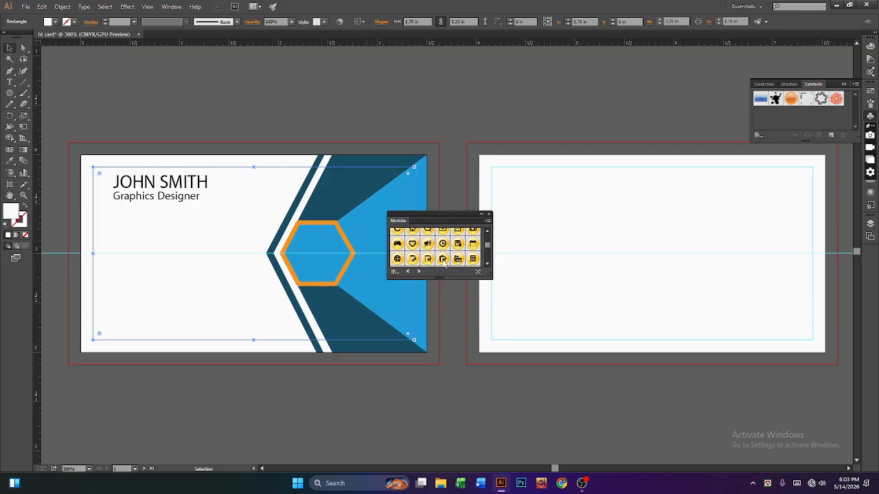
scroll(457, 258, up, 2)
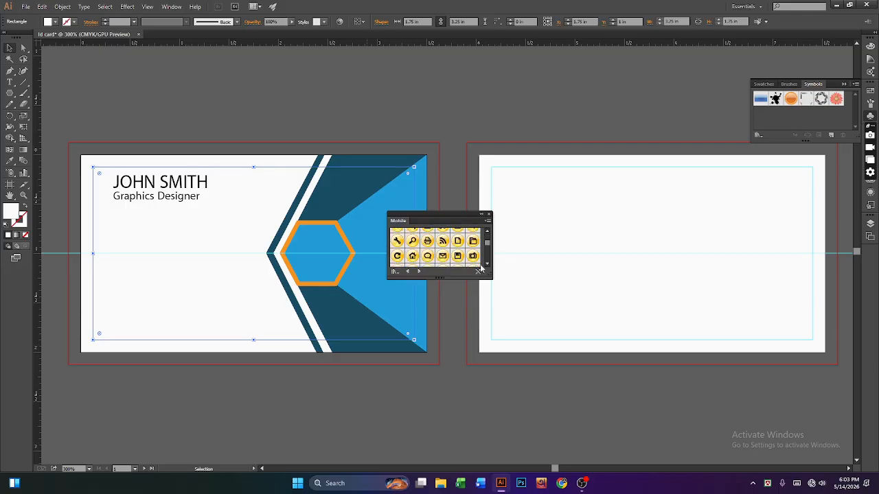
Step: Enlarge the Mobile library to show every icon and add the grey phone symbol
drag(493, 280, 592, 386)
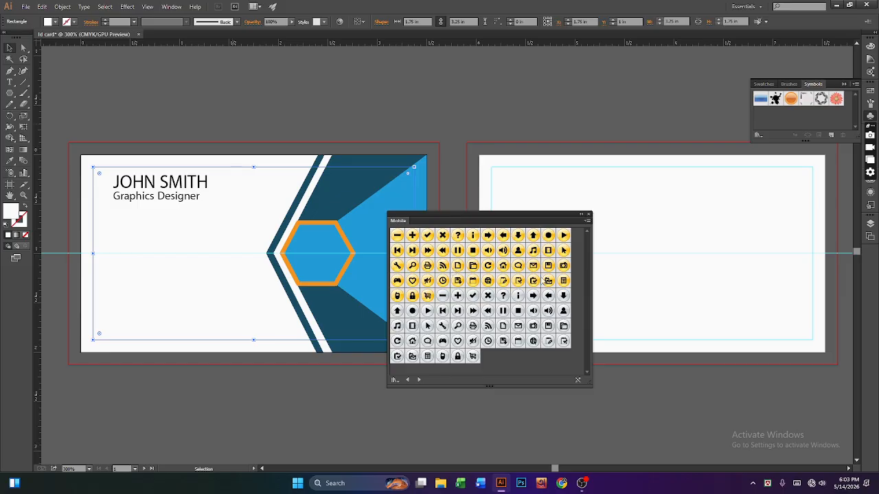
click(419, 380)
click(409, 381)
click(411, 380)
click(419, 380)
click(443, 357)
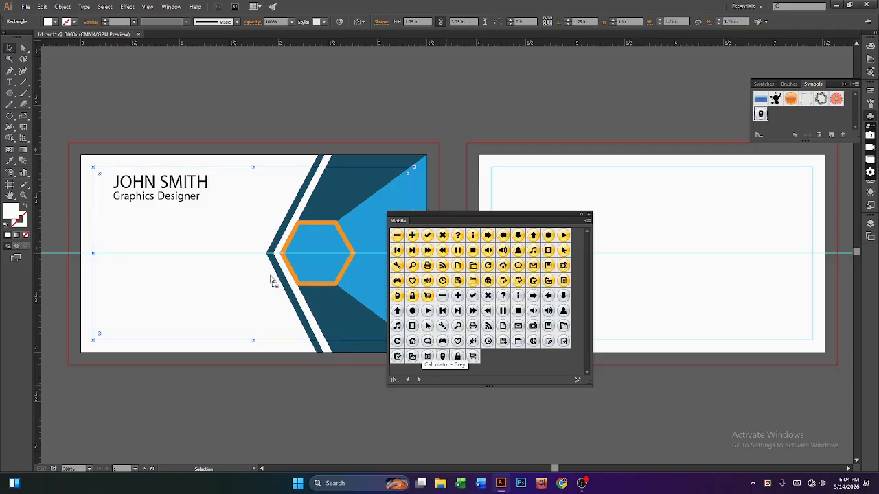
Step: Place the grey phone symbol on the front card, undoing a stray move
drag(253, 265, 251, 261)
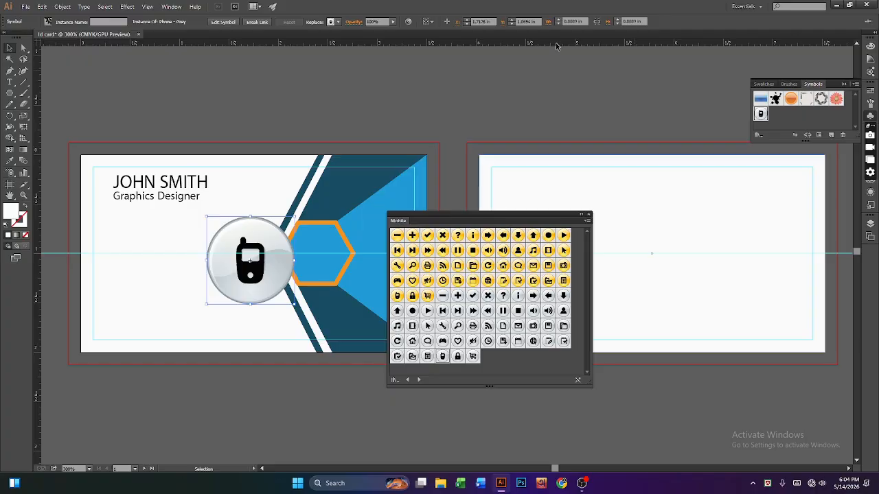
drag(522, 213, 691, 191)
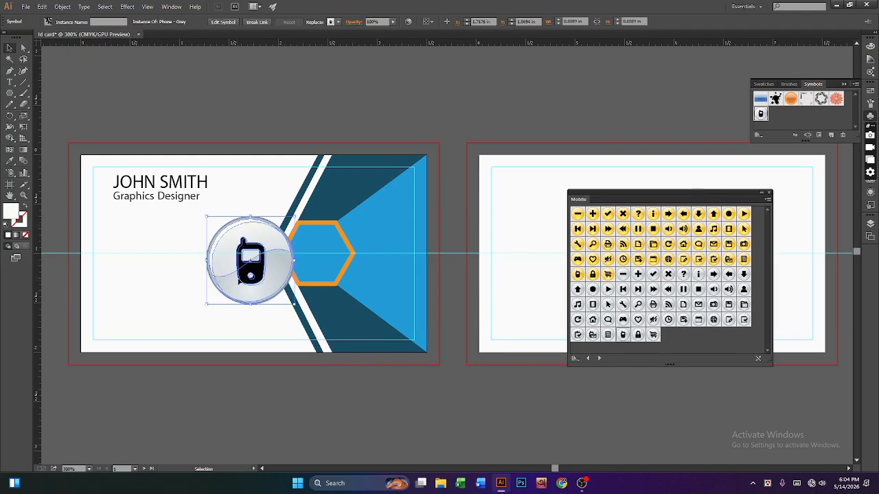
right_click(241, 277)
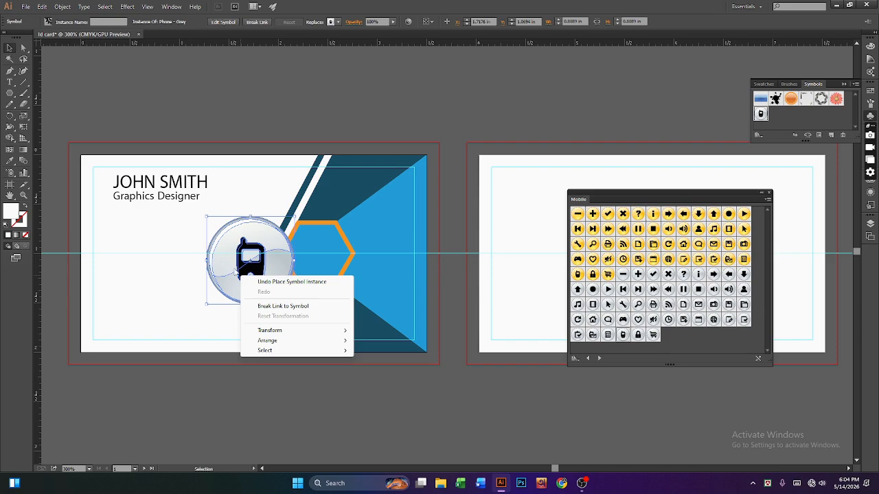
drag(227, 275, 287, 128)
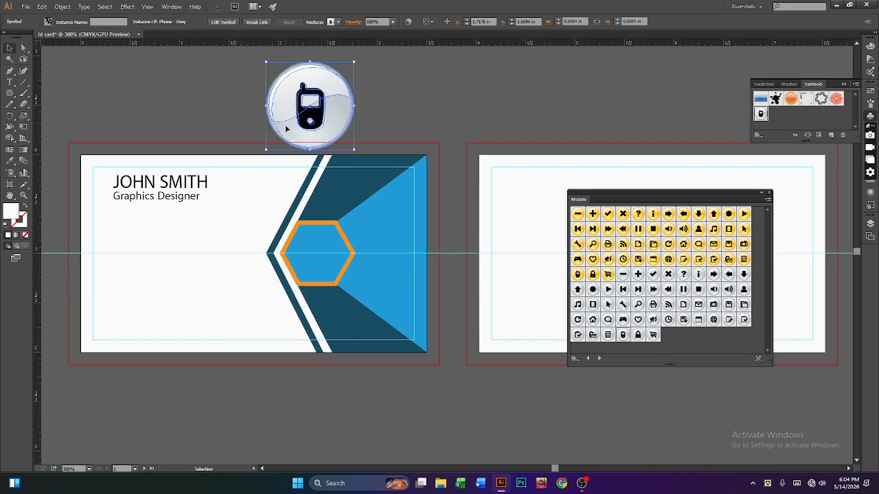
right_click(339, 126)
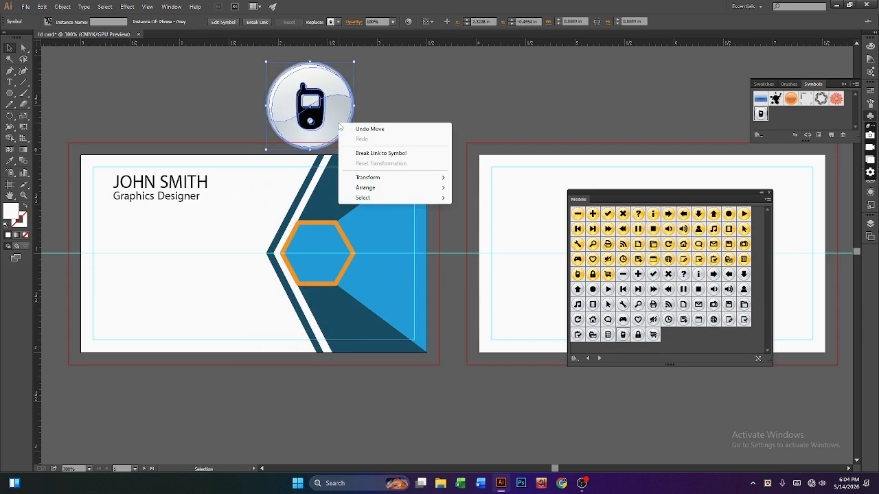
click(339, 127)
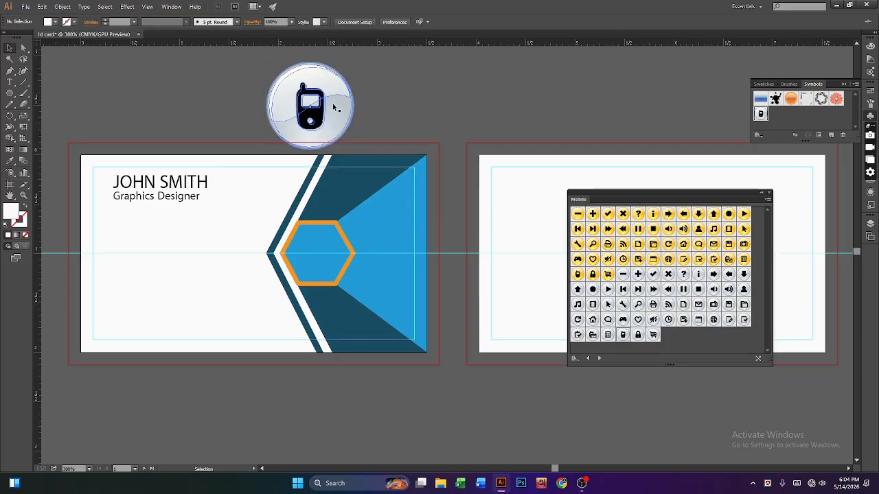
right_click(335, 109)
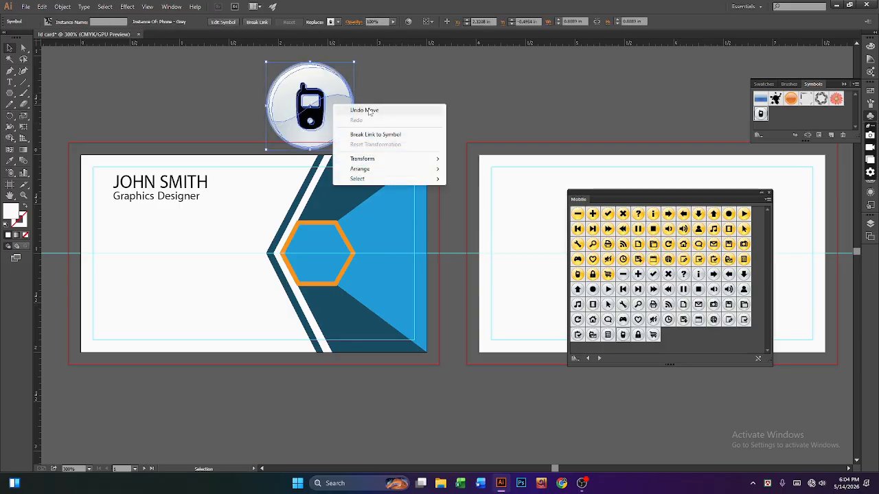
click(363, 109)
Step: Shrink the phone icon to a small size at the card's left edge
double_click(251, 272)
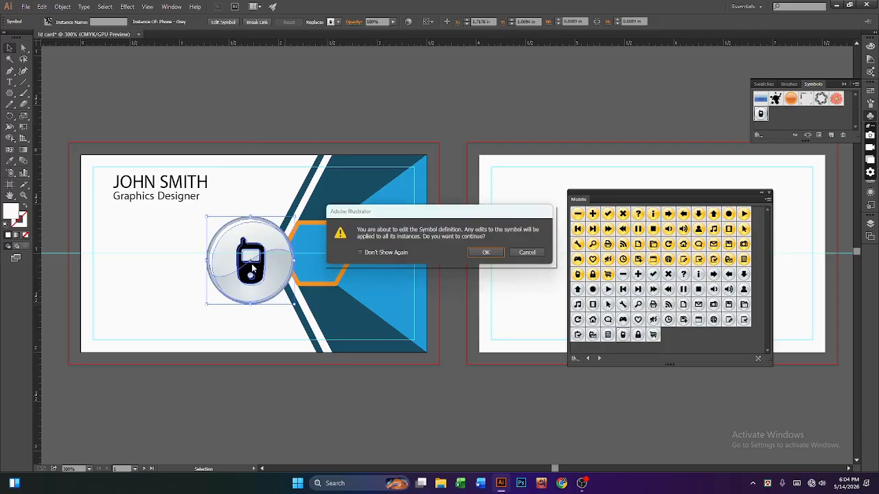
key(Escape)
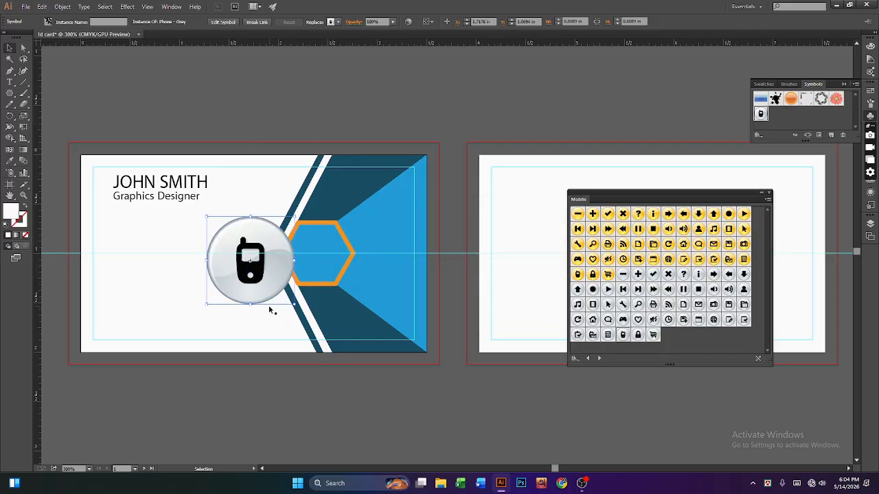
drag(294, 305, 117, 260)
drag(154, 272, 115, 252)
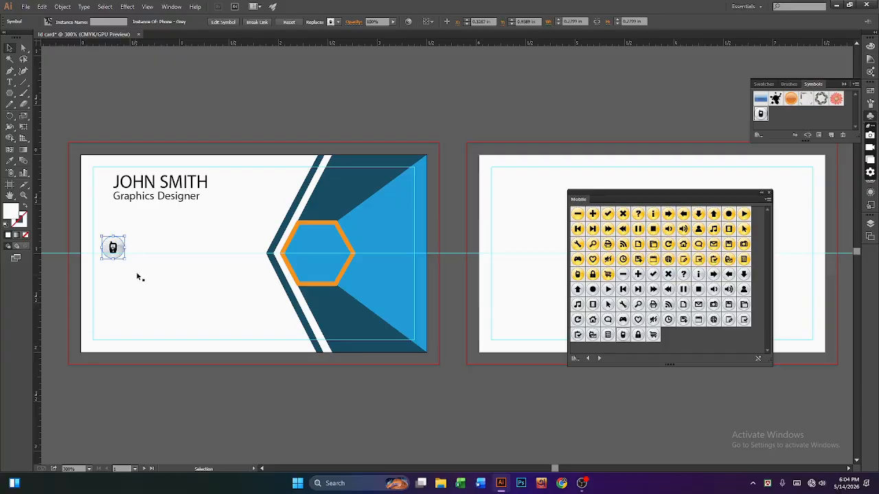
click(10, 82)
Step: Type a placeholder phone number beside the phone icon and scale it down to suit
click(134, 247)
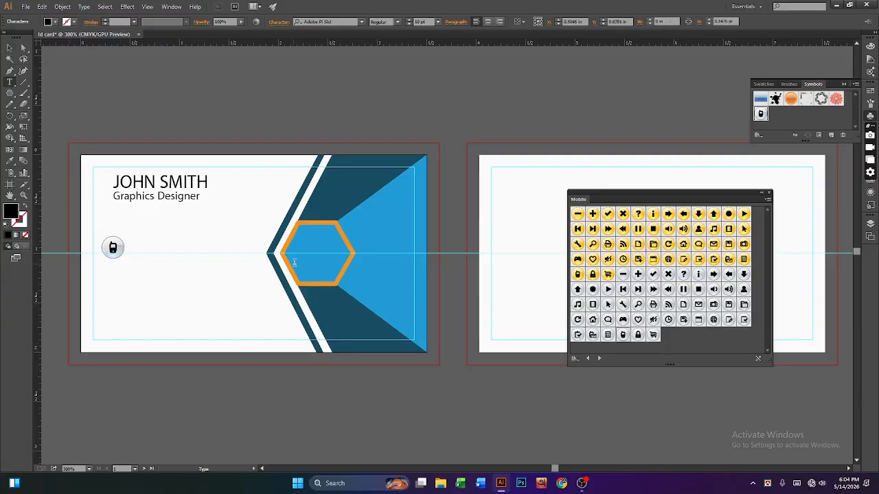
text(0)
key(BackSpace)
text(+888)
key(BackSpace)
text(017...)
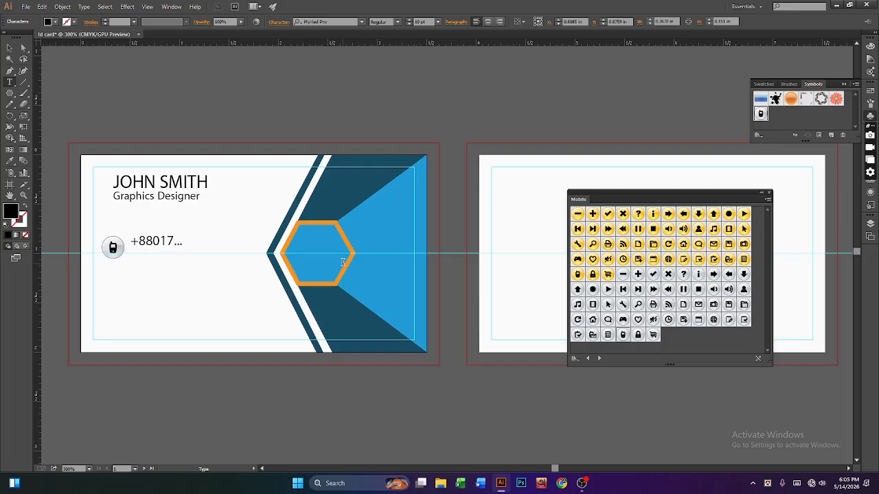
text(.....)
scroll(438, 259, up, 1)
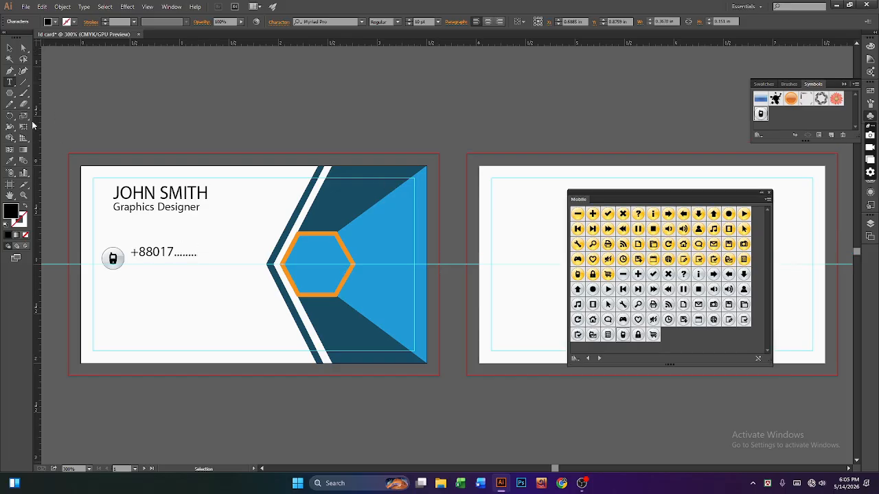
click(9, 48)
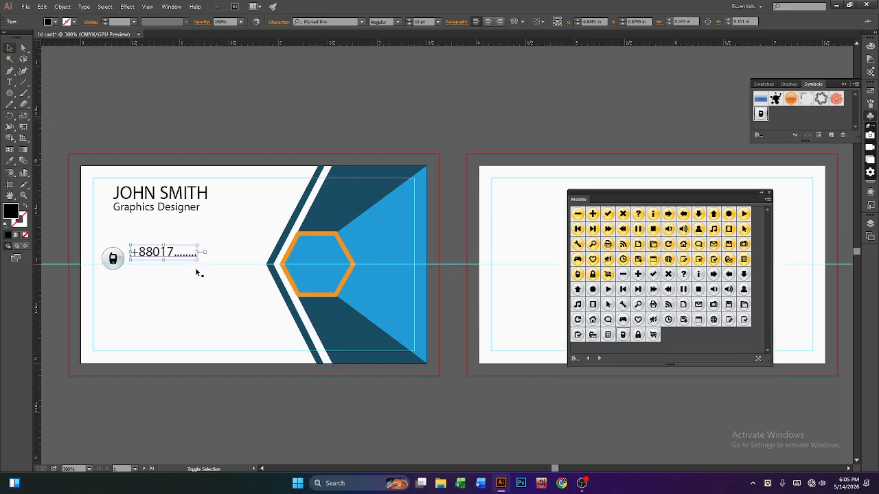
drag(198, 259, 183, 271)
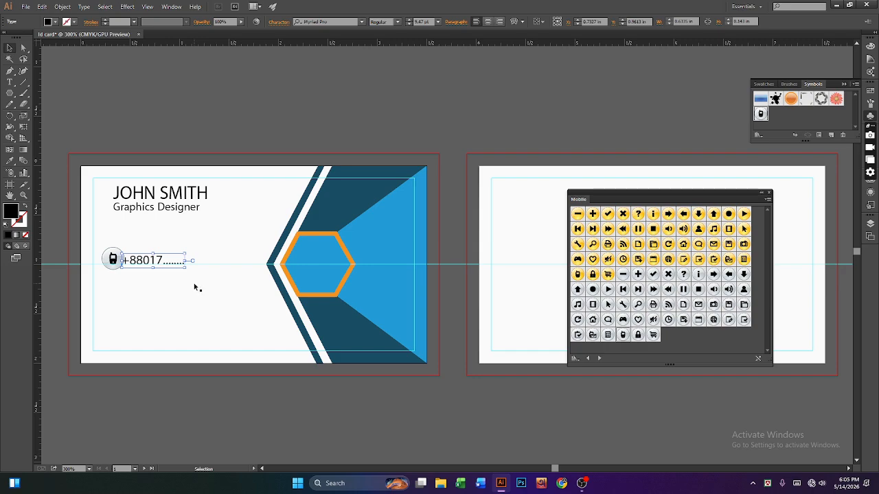
key(Right)
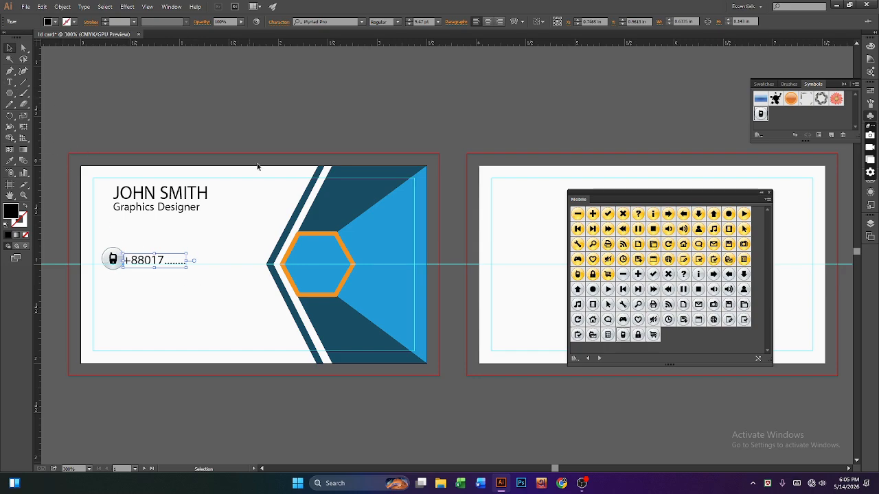
Step: Nudge the phone number text slightly right
click(83, 84)
click(159, 264)
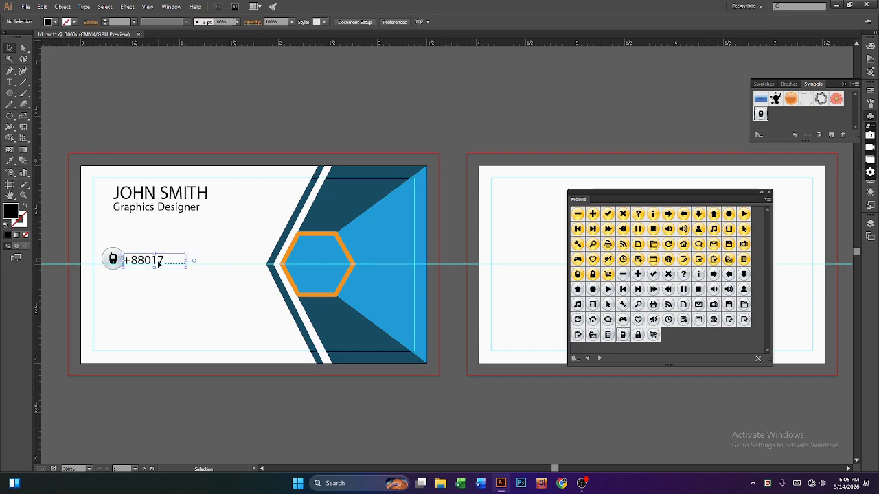
key(Right)
key(Right)
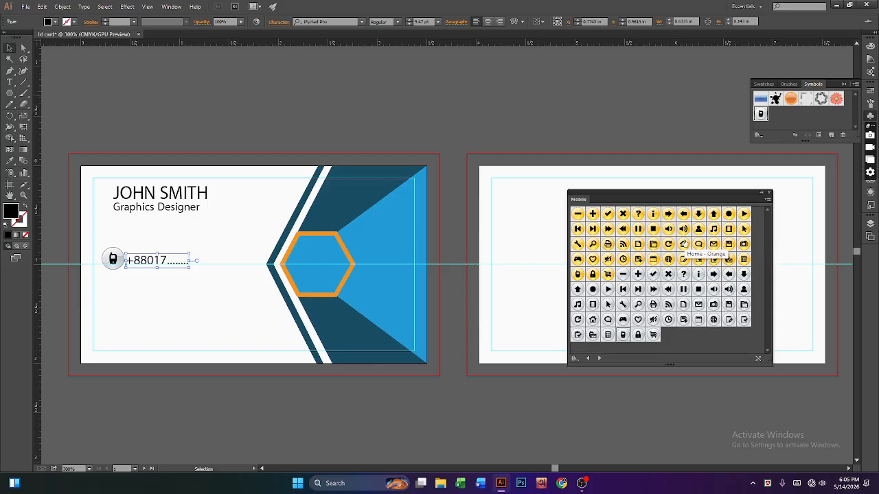
Step: Place the yellow envelope symbol below the phone number and shrink it to match
click(715, 245)
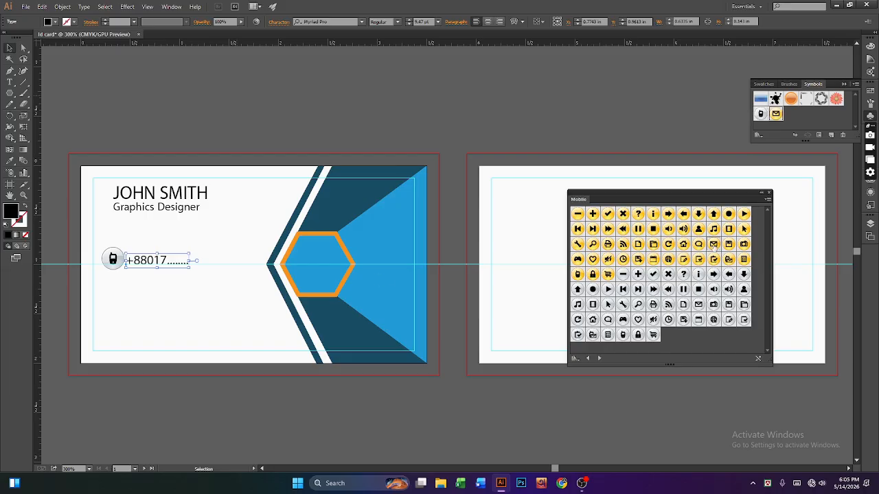
click(201, 306)
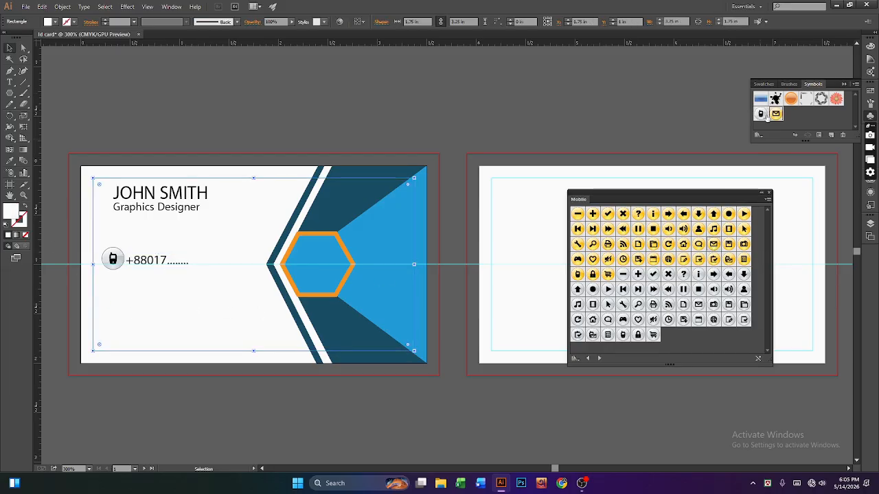
drag(510, 124, 509, 119)
right_click(511, 118)
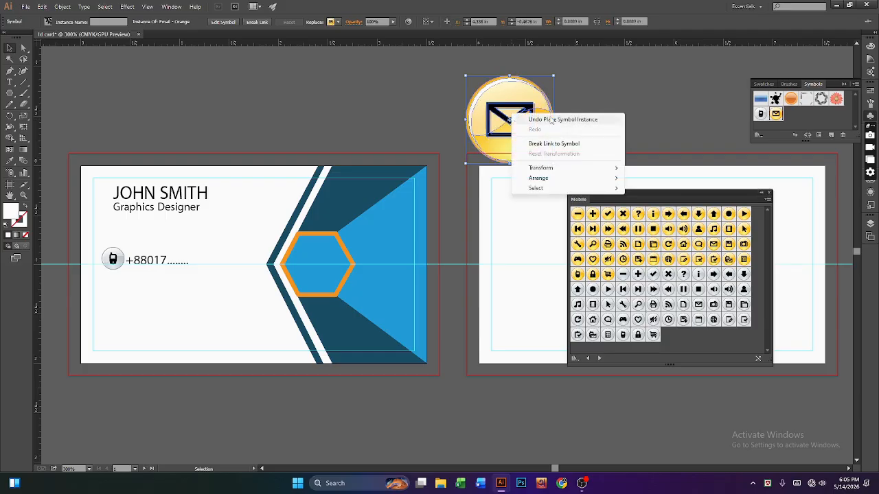
click(504, 100)
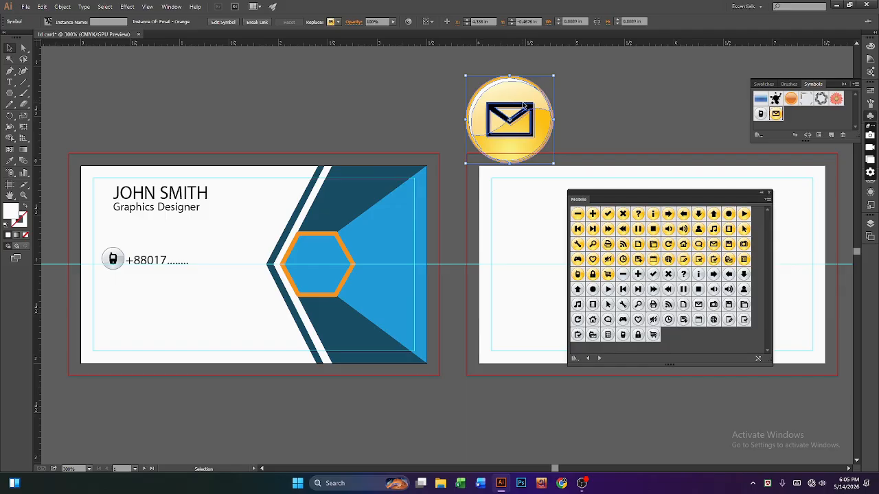
drag(505, 101, 131, 300)
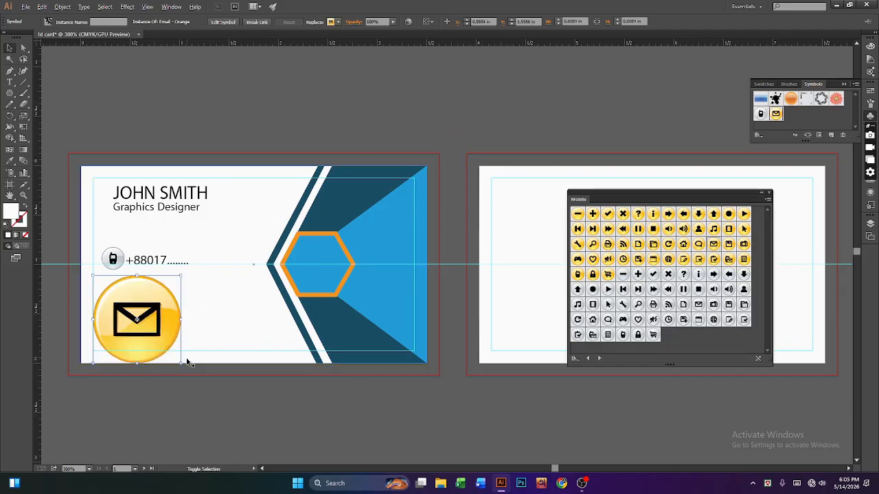
drag(182, 363, 123, 303)
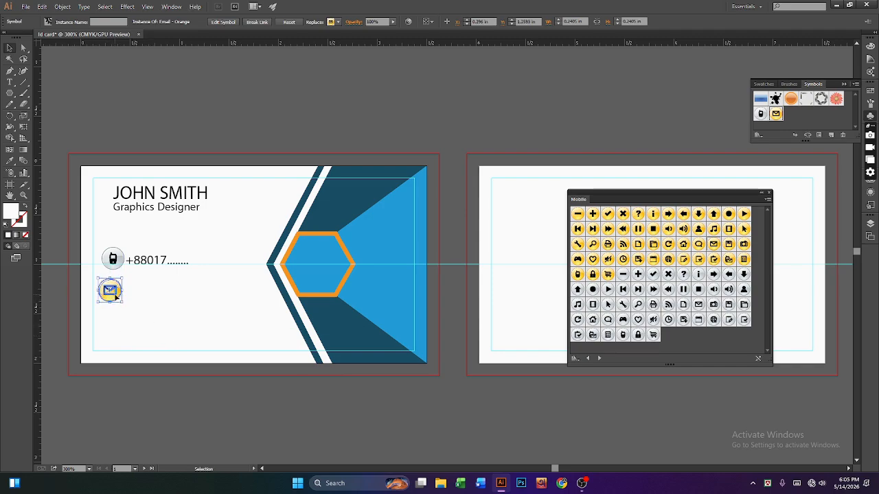
key(Right)
key(Up)
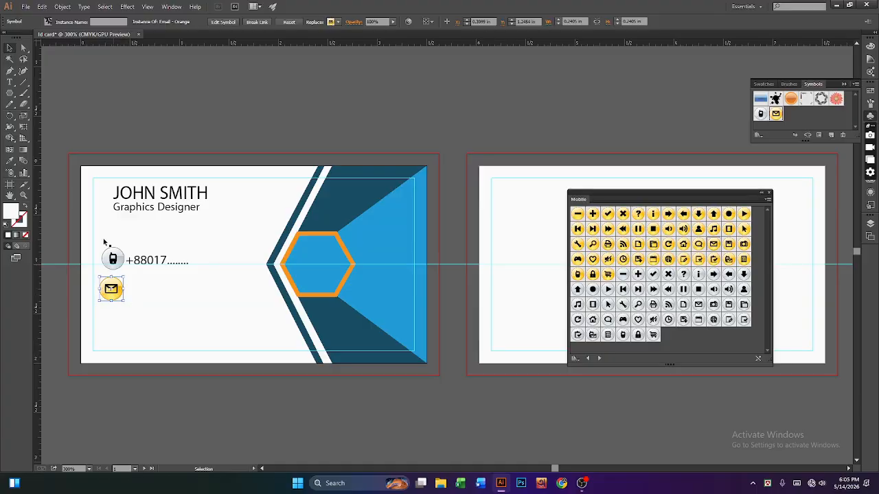
click(10, 82)
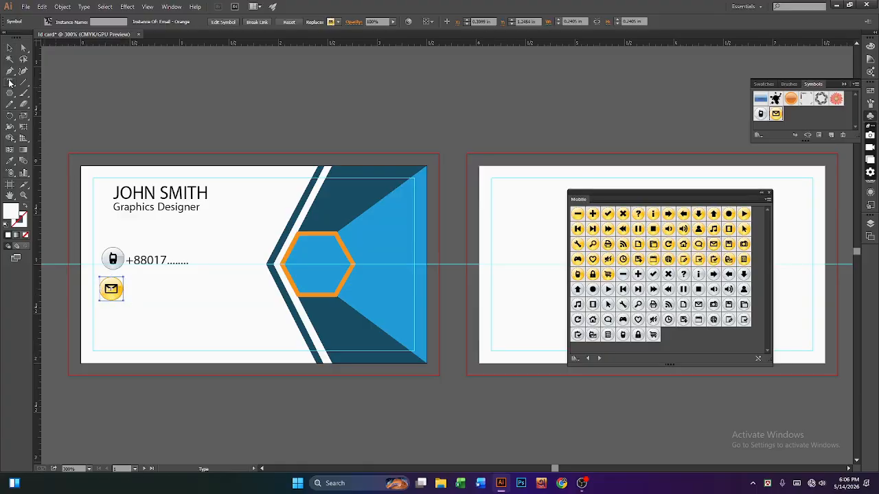
Step: Type a placeholder e-mail address beside the envelope icon and align it
click(130, 287)
text(abcd)
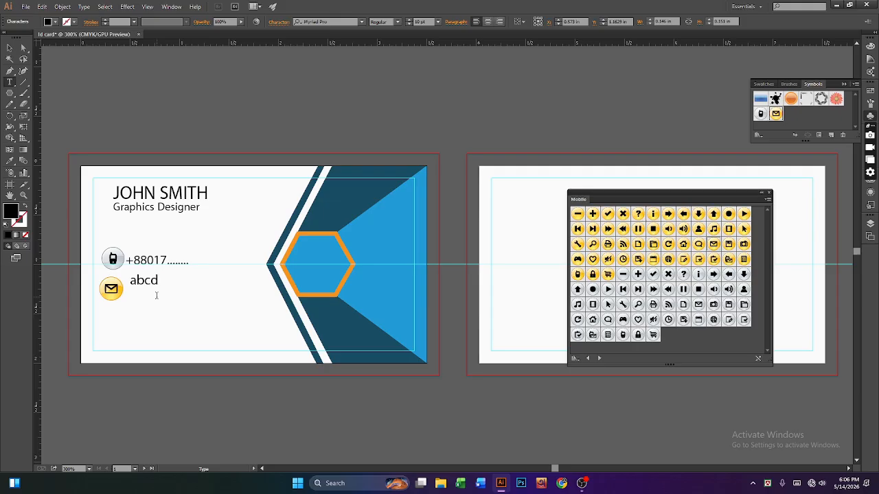
text(@gmail.com)
click(9, 48)
key(Down)
key(Down)
key(Down)
key(Down)
key(Down)
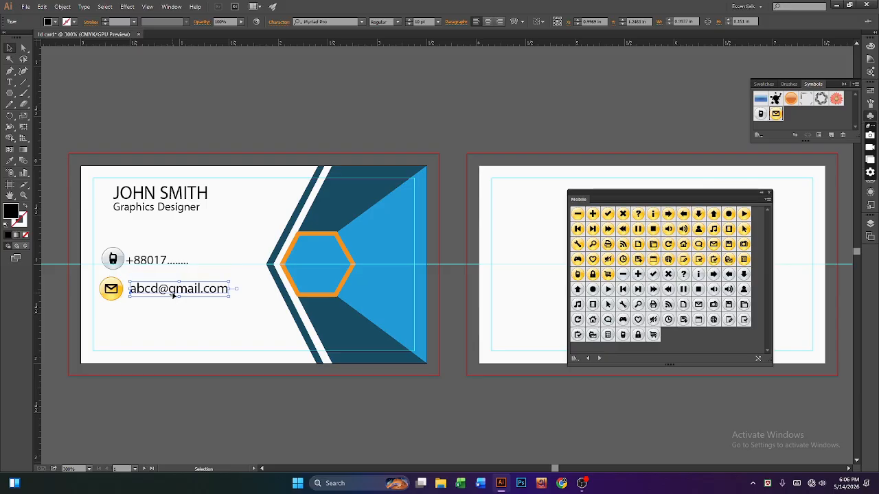
click(187, 302)
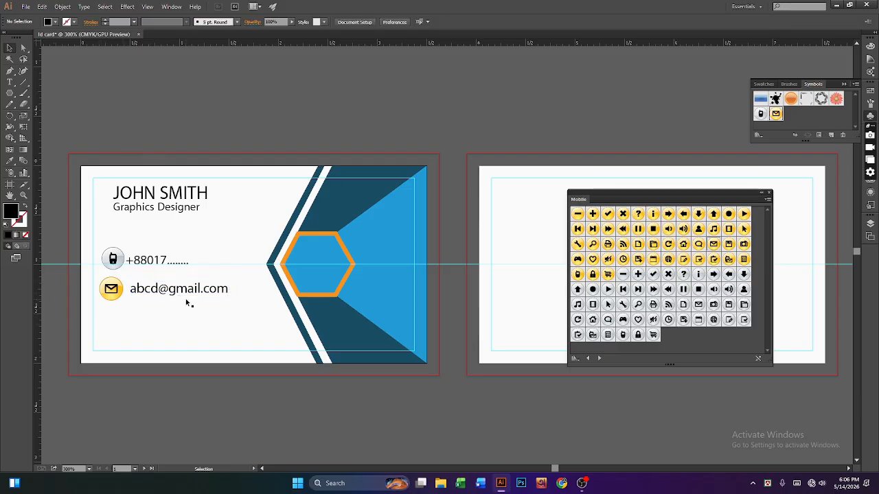
click(183, 293)
key(Up)
key(Up)
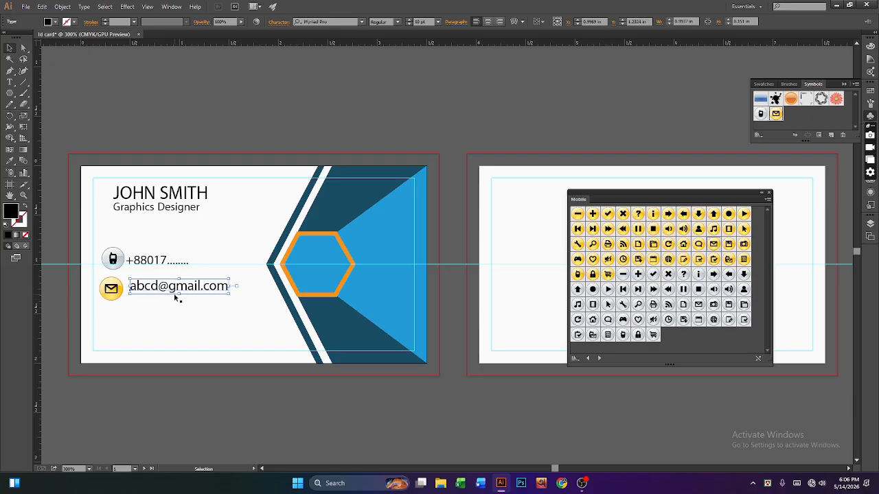
drag(181, 289, 177, 301)
key(t)
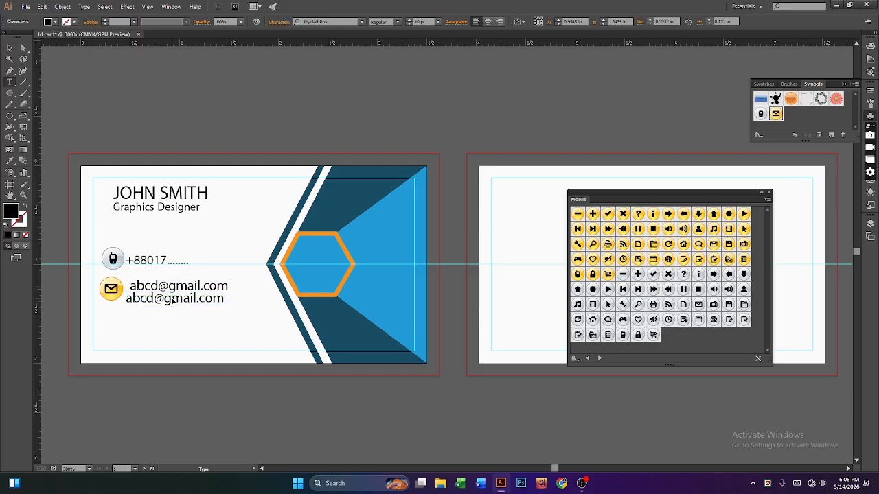
triple_click(172, 300)
text(ww)
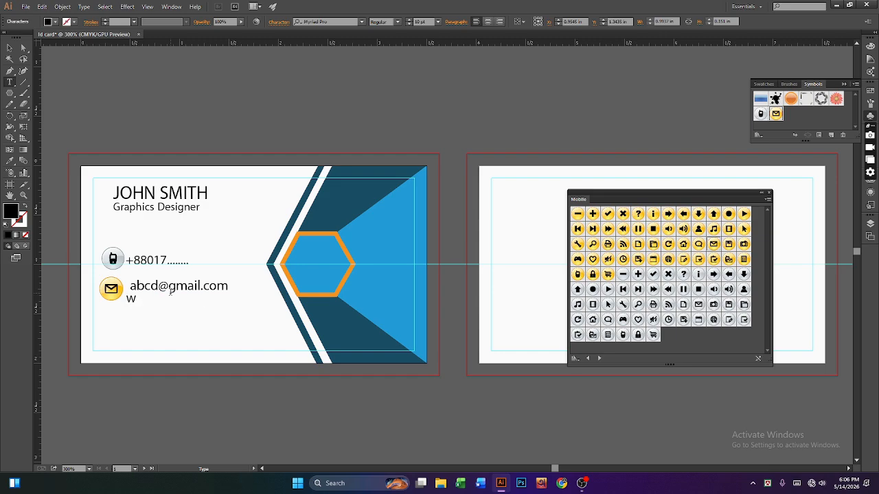
key(BackSpace)
key(BackSpace)
text(www.website.com)
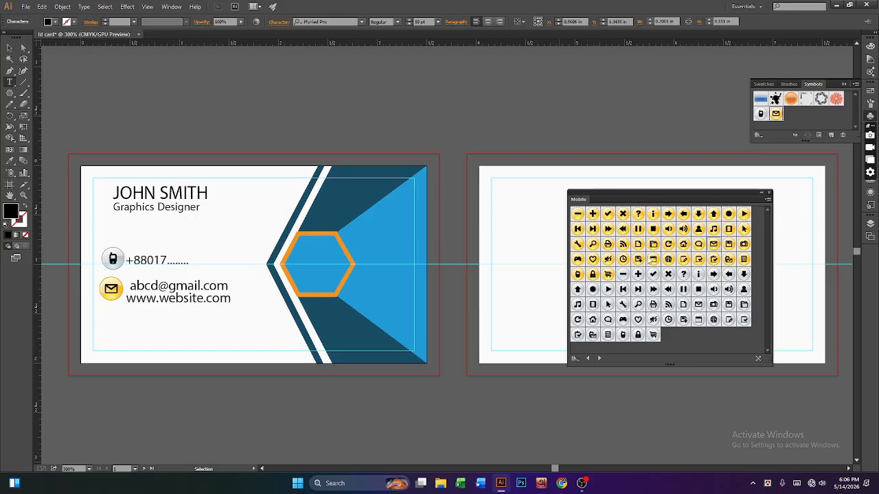
click(683, 244)
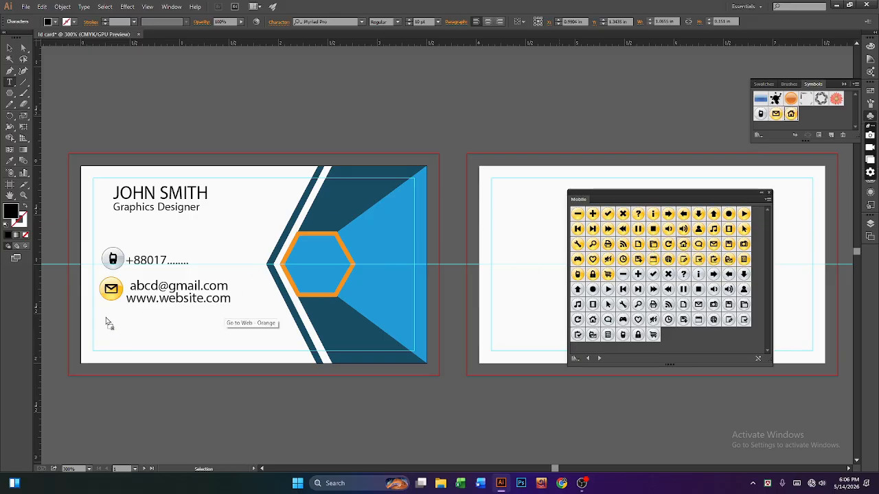
Step: Place the yellow house icon below the website line, shrinking it to match the others
drag(107, 323, 108, 321)
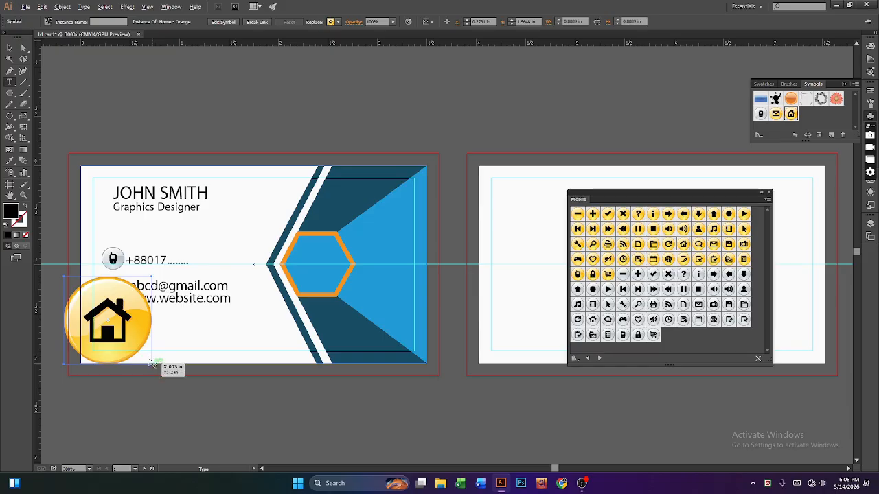
click(129, 322)
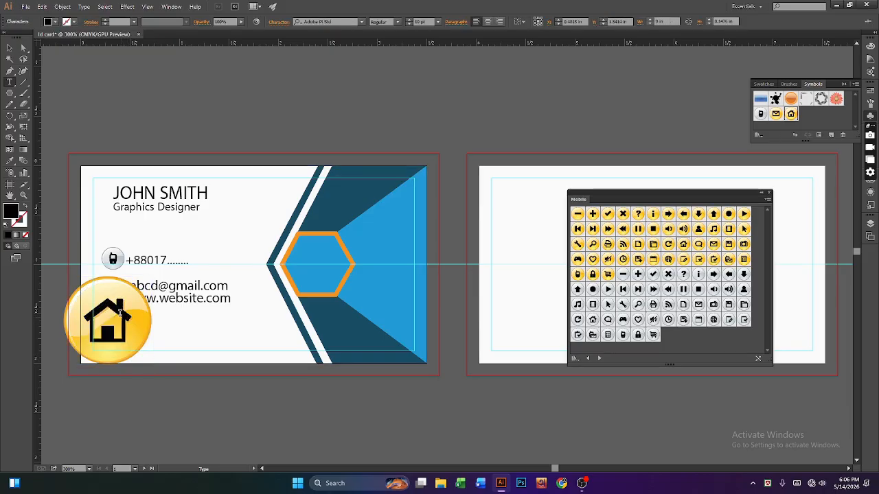
click(10, 48)
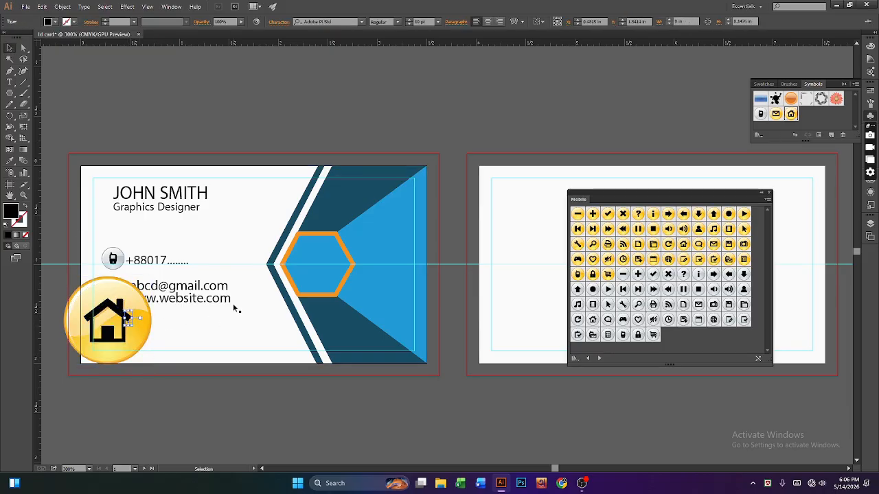
key(Delete)
drag(132, 329, 144, 336)
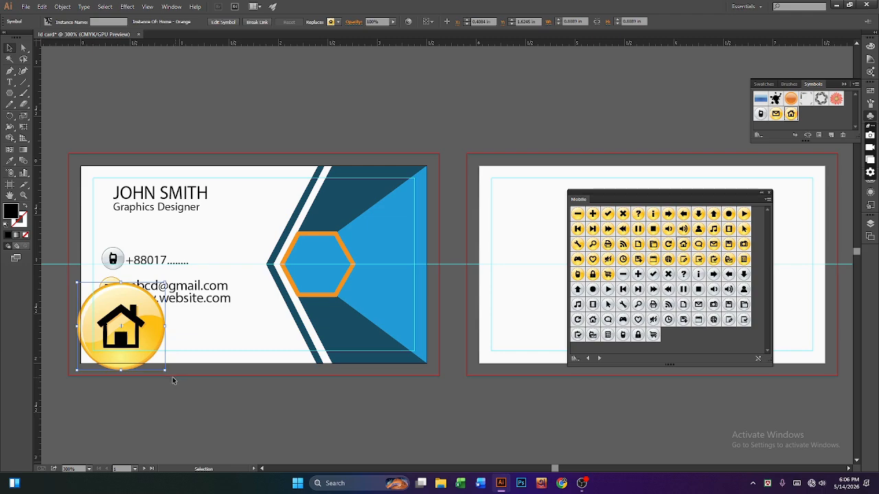
drag(164, 370, 116, 326)
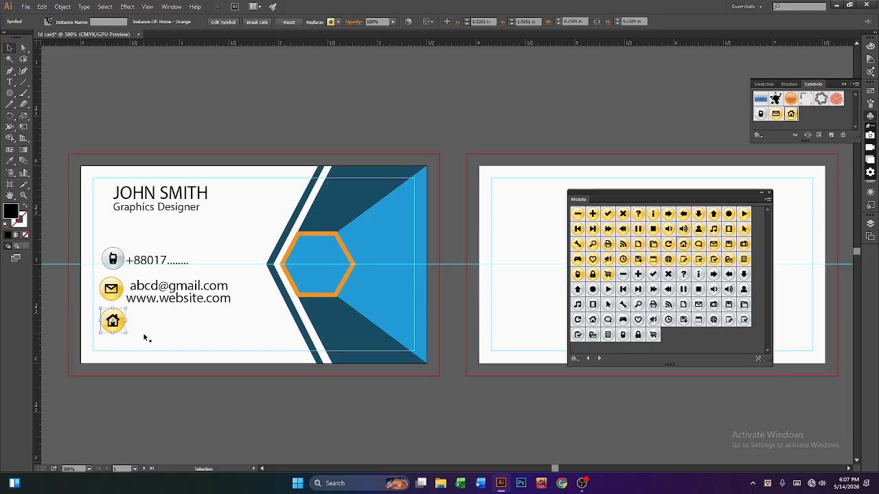
click(10, 82)
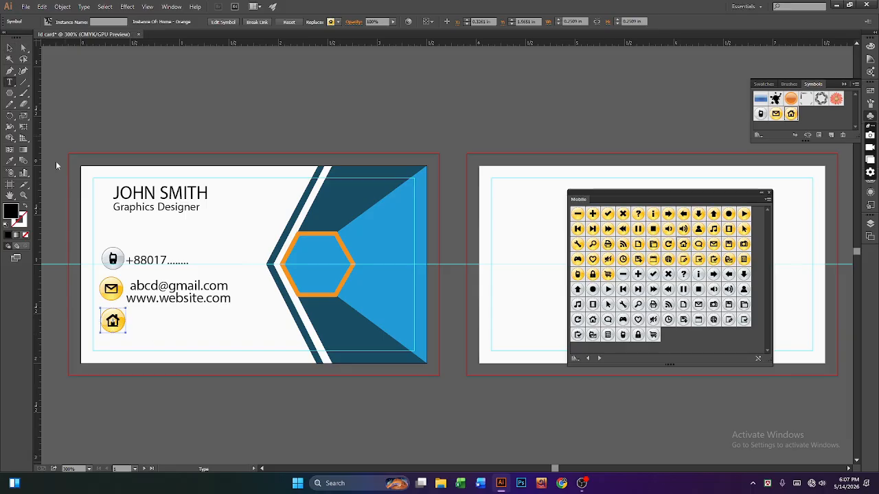
click(150, 329)
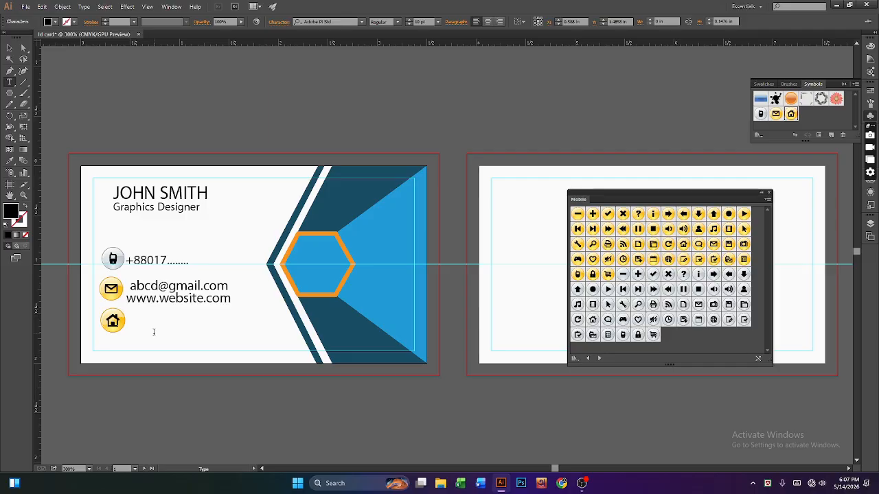
Step: Type a two-line placeholder address beside the house icon and scale it slightly smaller
text(Am)
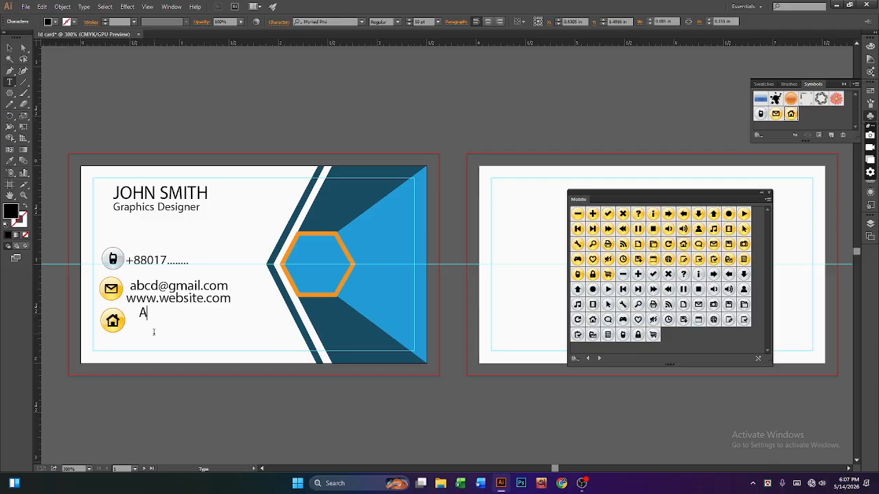
key(BackSpace)
text(amchattar,)
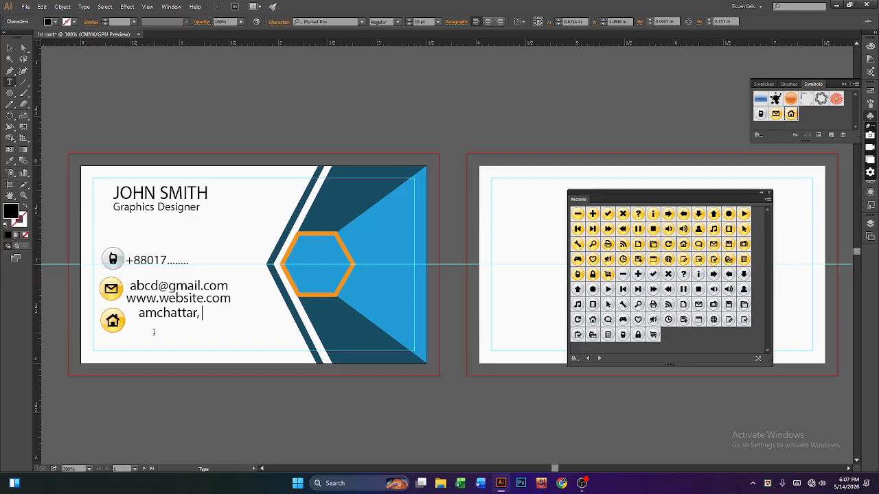
text( Rshahamokdum)
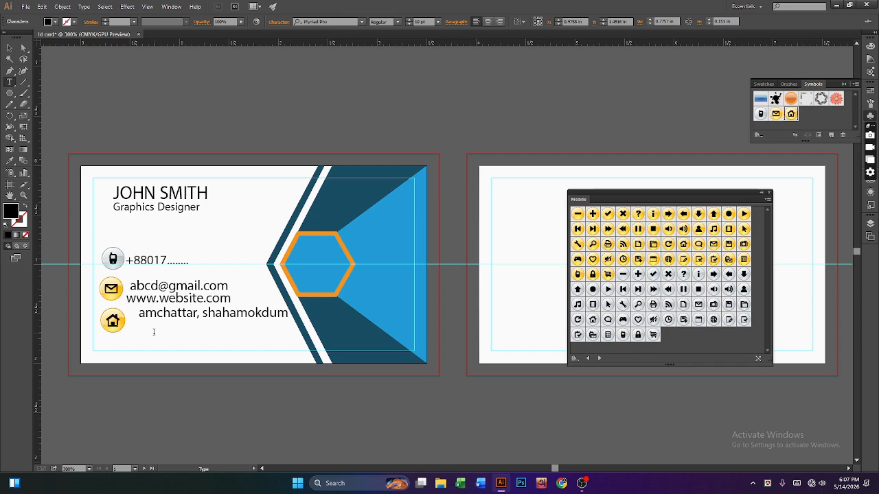
text(, Rajshahi)
key(Return)
click(9, 49)
drag(253, 318, 237, 316)
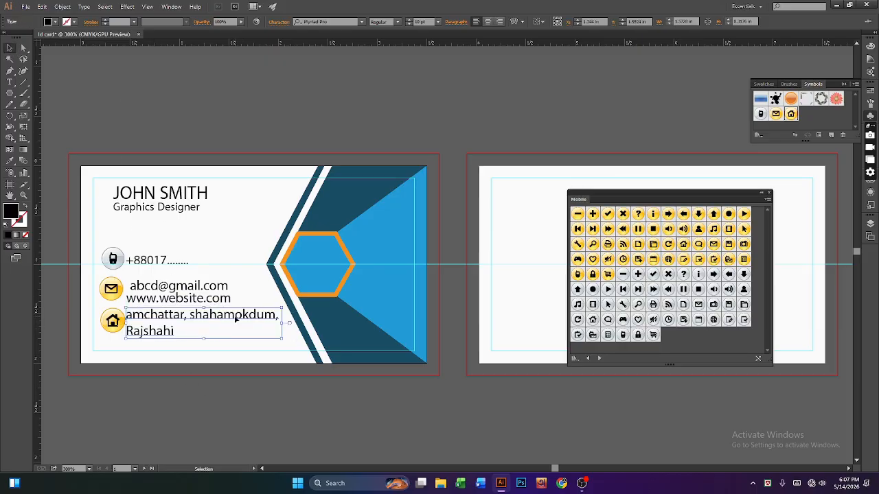
mouse_move(285, 342)
mouse_down()
mouse_move(293, 339)
mouse_move(281, 341)
mouse_up()
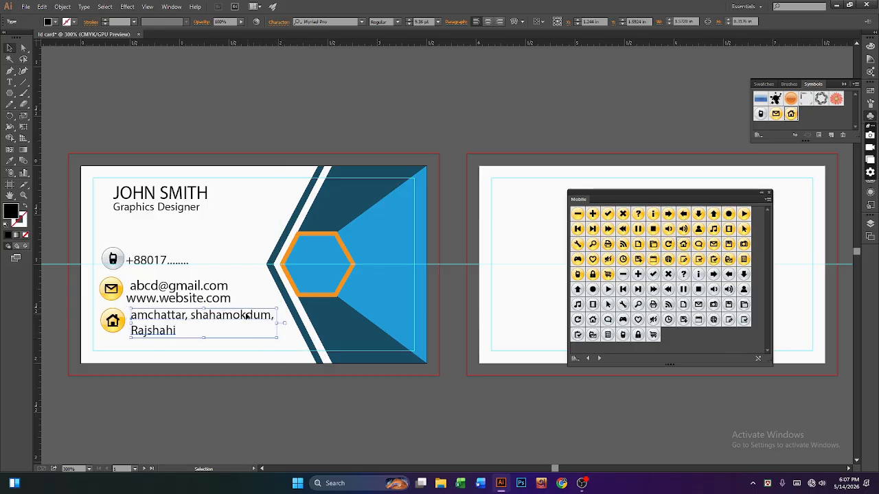
Step: Shrink the e-mail and website lines and nudge them and the phone number into alignment
click(199, 292)
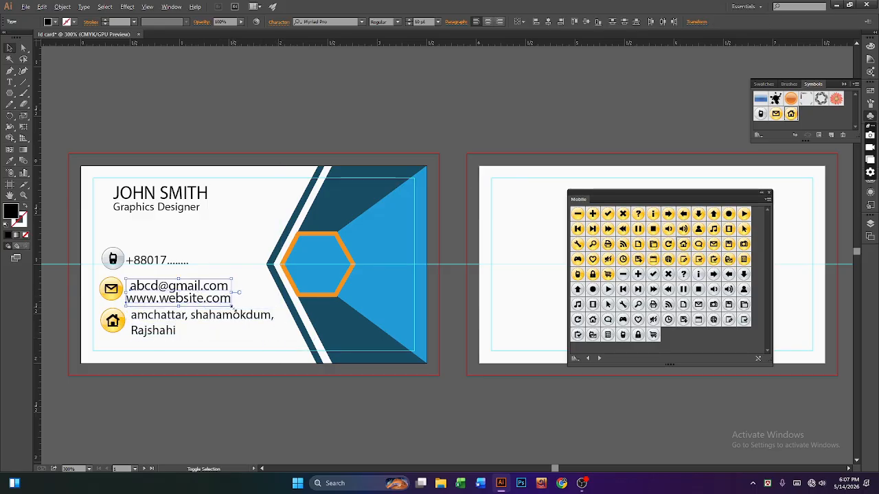
mouse_move(232, 305)
mouse_down()
mouse_move(239, 309)
mouse_move(230, 309)
mouse_up()
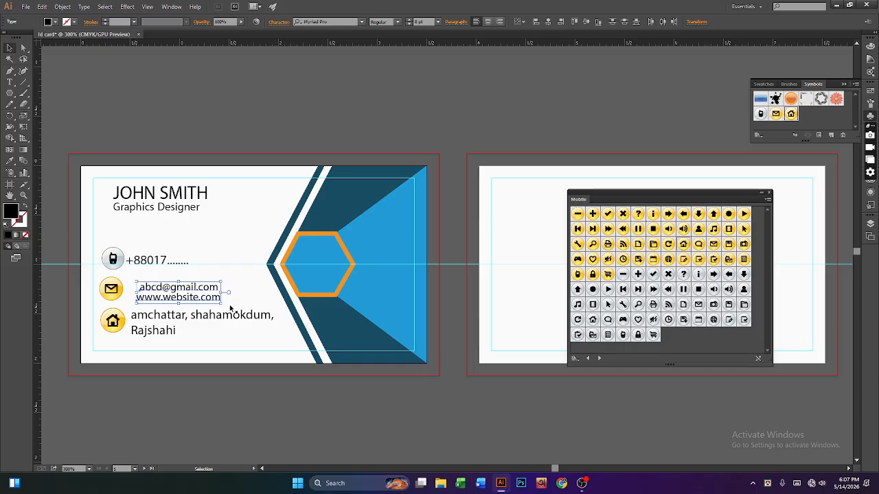
key(Left)
key(Left)
key(Left)
click(164, 261)
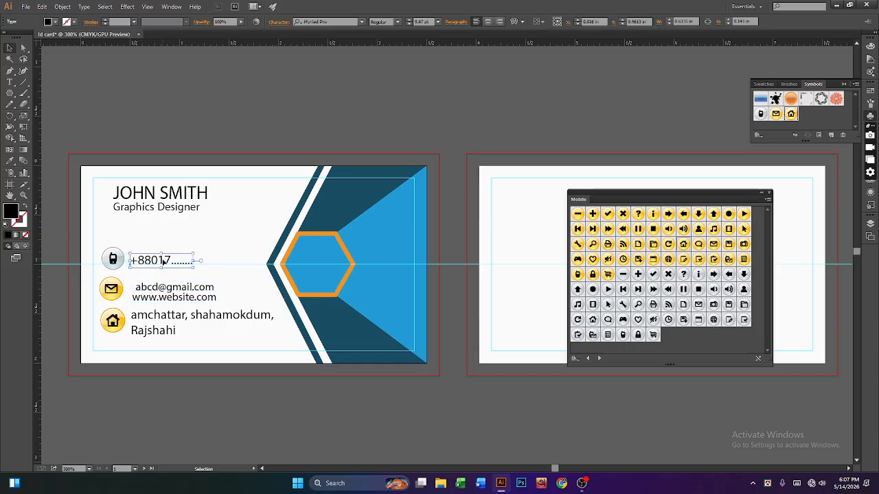
key(Right)
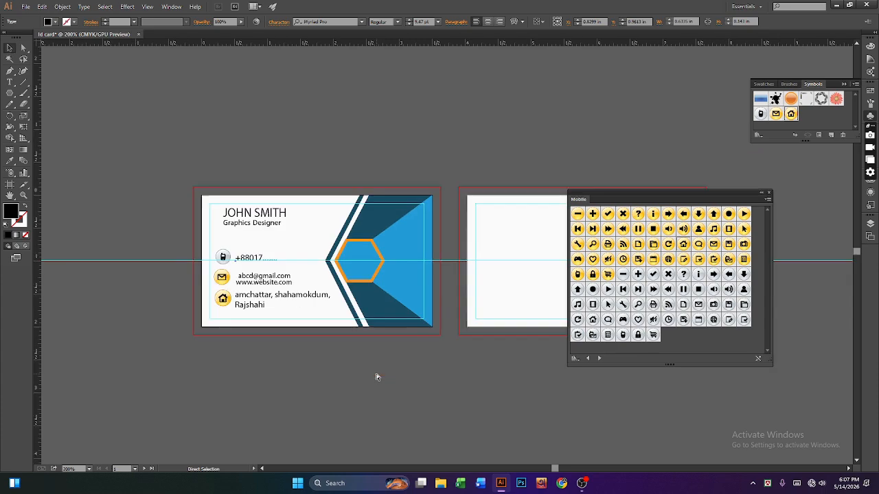
Step: Zoom out to both card sides and dock the Mobile library under the Symbols panel
key(ctrl+minus)
drag(723, 197, 864, 256)
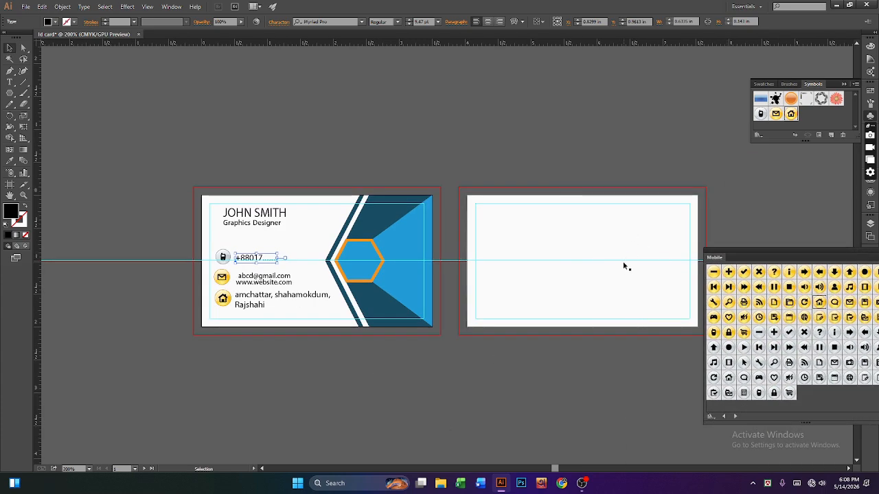
click(620, 271)
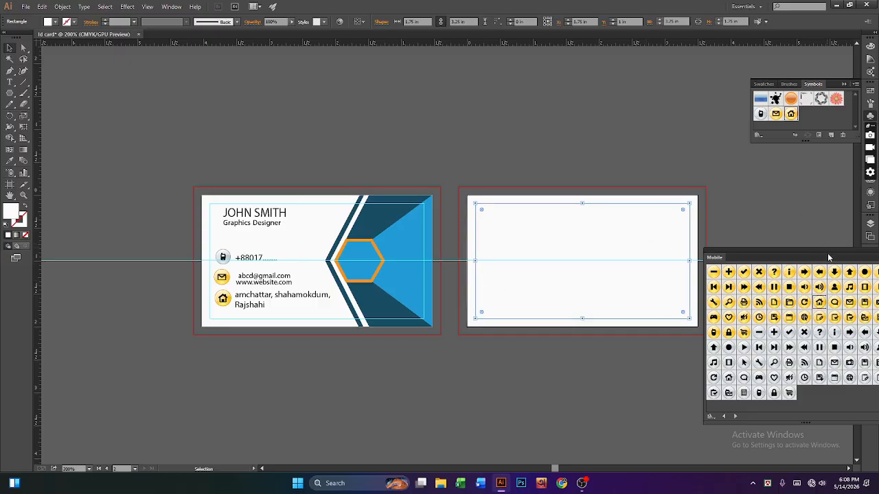
drag(828, 257, 804, 159)
click(654, 404)
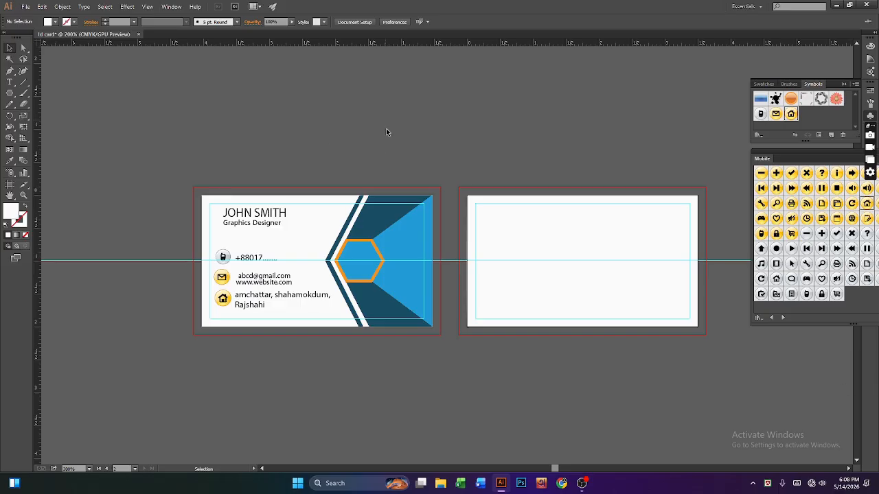
Step: Alt-drag a copy of the light-blue chevron onto the back card and bring up Transform > Rotate
click(331, 260)
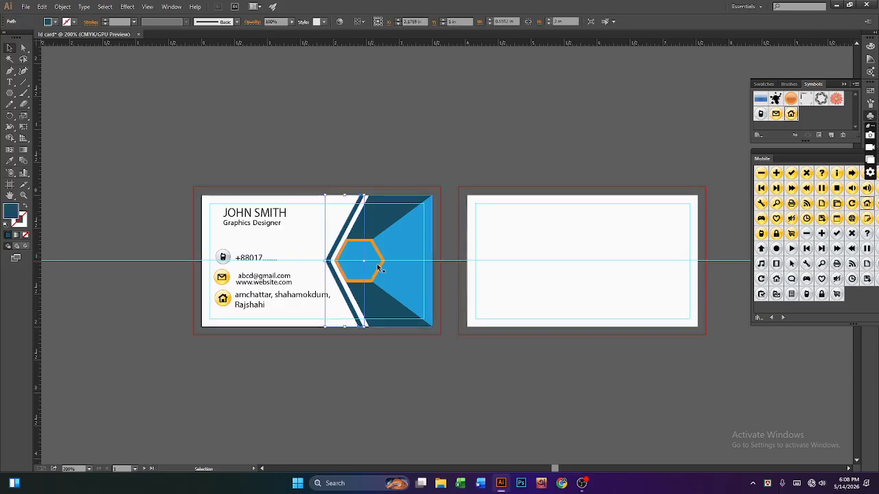
click(399, 268)
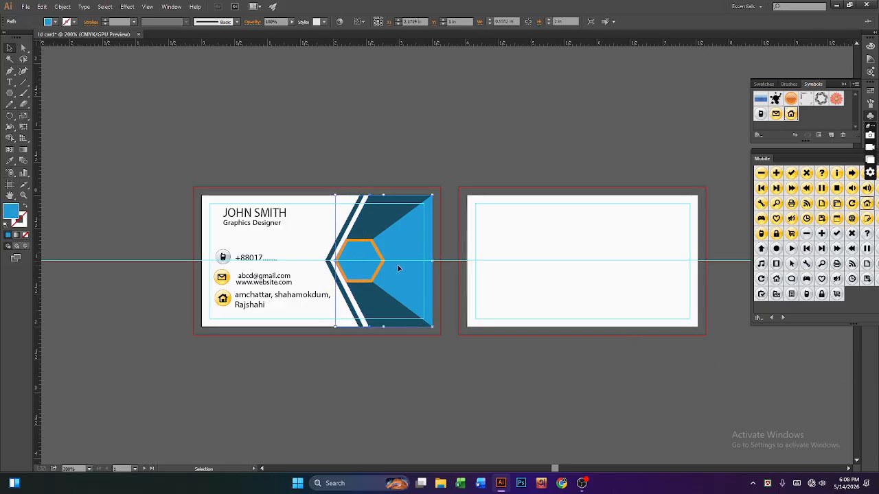
right_click(402, 221)
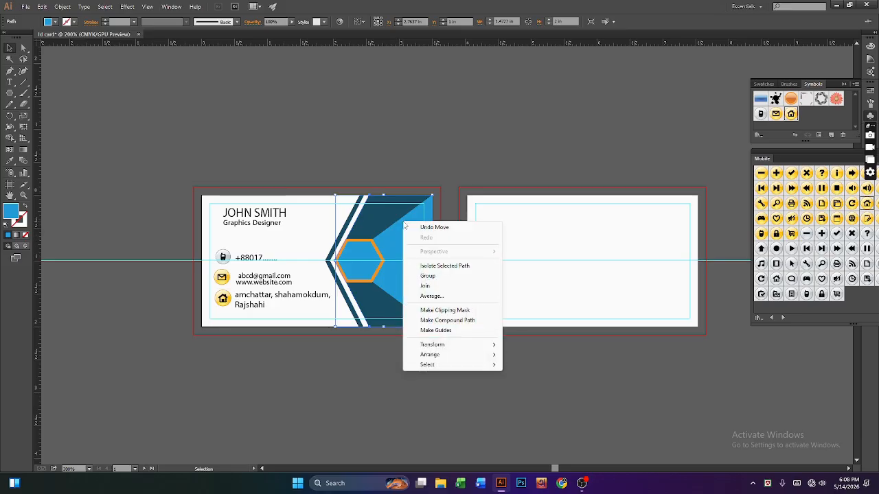
click(398, 228)
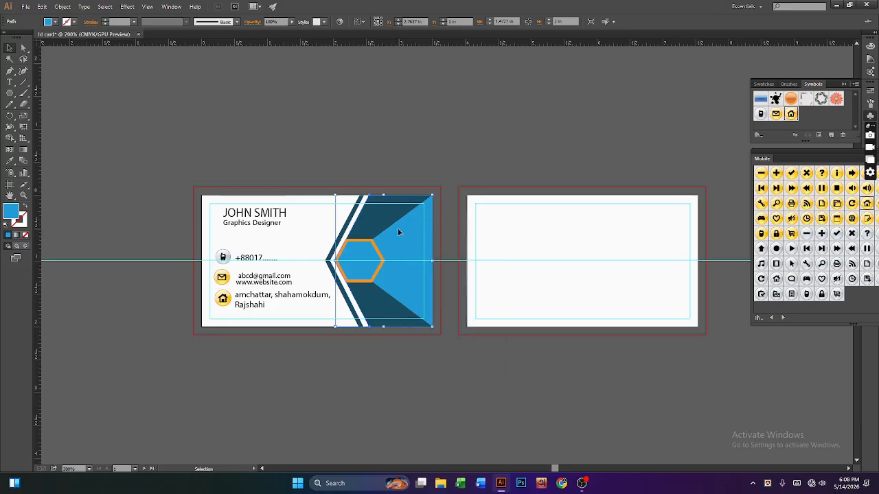
drag(399, 230, 567, 247)
right_click(567, 248)
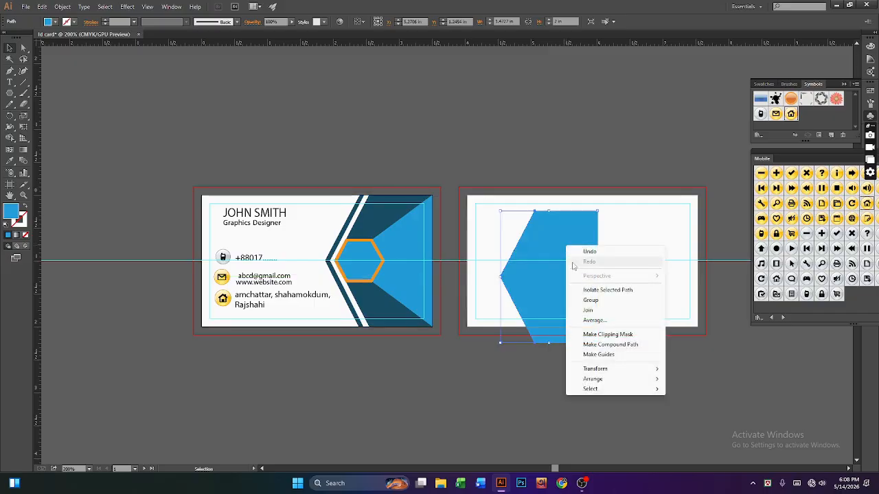
mouse_move(596, 371)
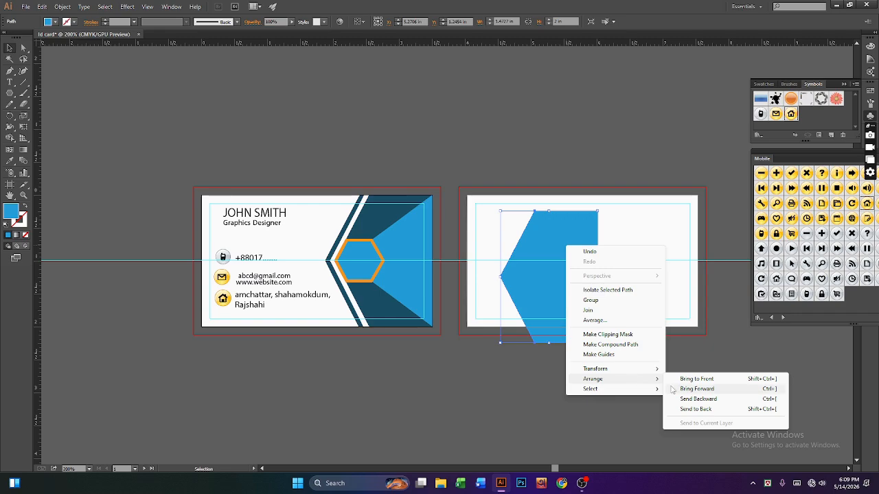
click(691, 390)
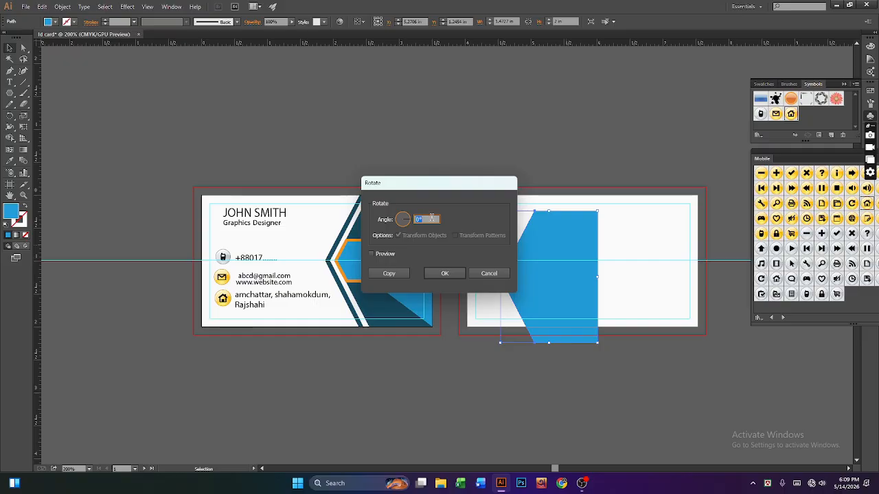
Step: Rotate the copied blue shape on the back card by 180° so its point faces right
text(180)
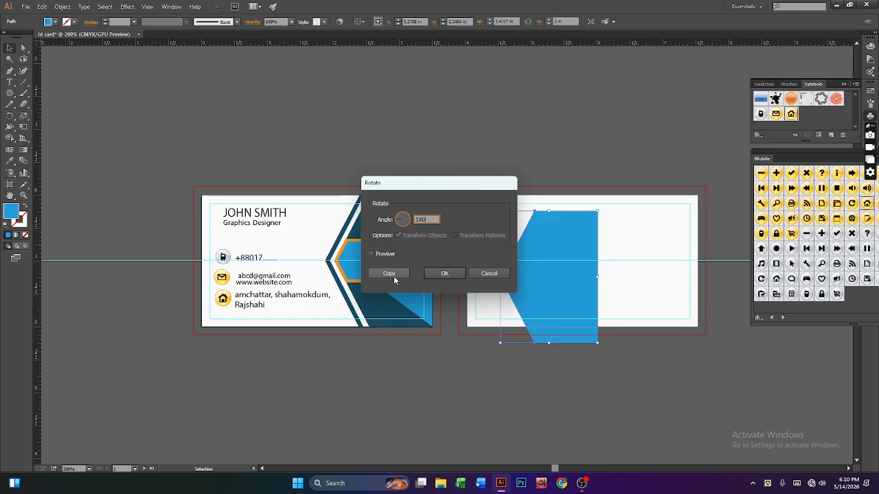
click(443, 273)
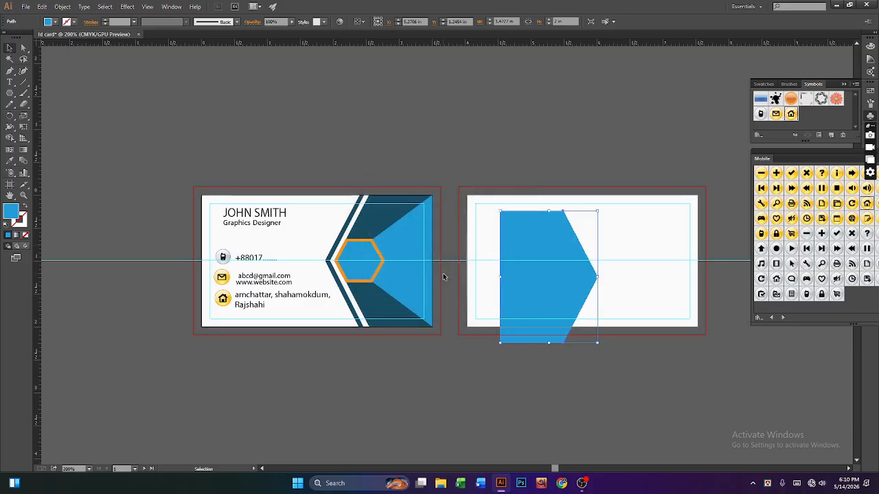
Step: Move the blue shape to the back card's left edge and widen it to about 2.45 in
click(10, 49)
drag(533, 304, 470, 273)
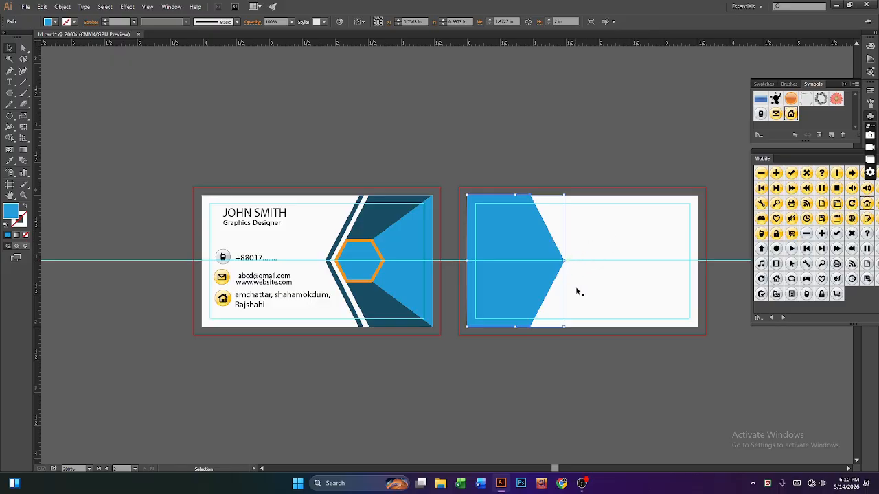
drag(565, 262, 629, 261)
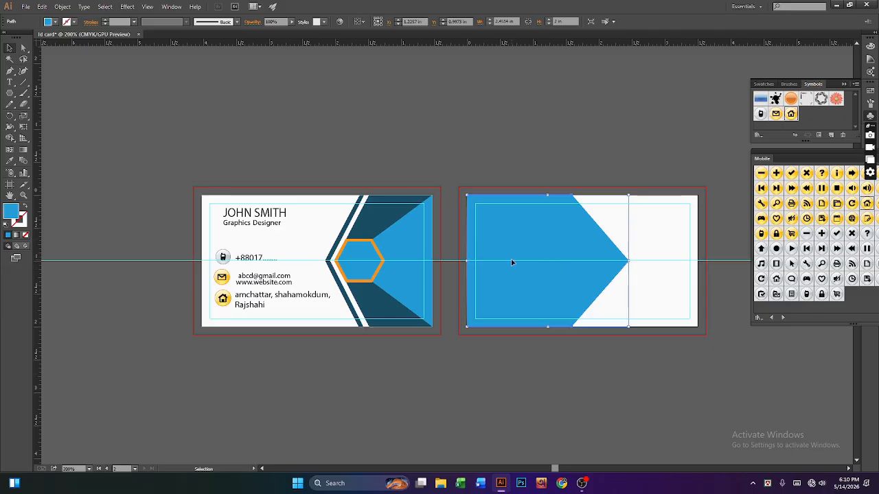
click(437, 375)
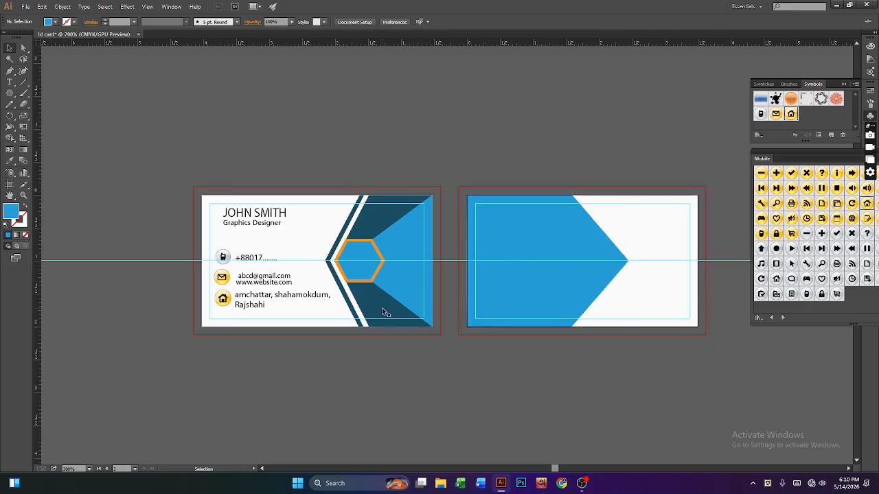
click(382, 313)
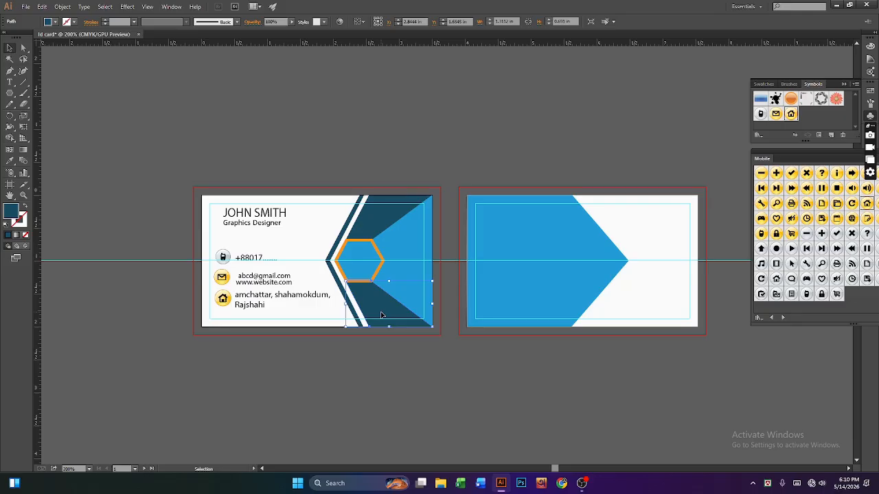
Step: Place the orange hexagon on the back card near the blue shape's tip
click(381, 256)
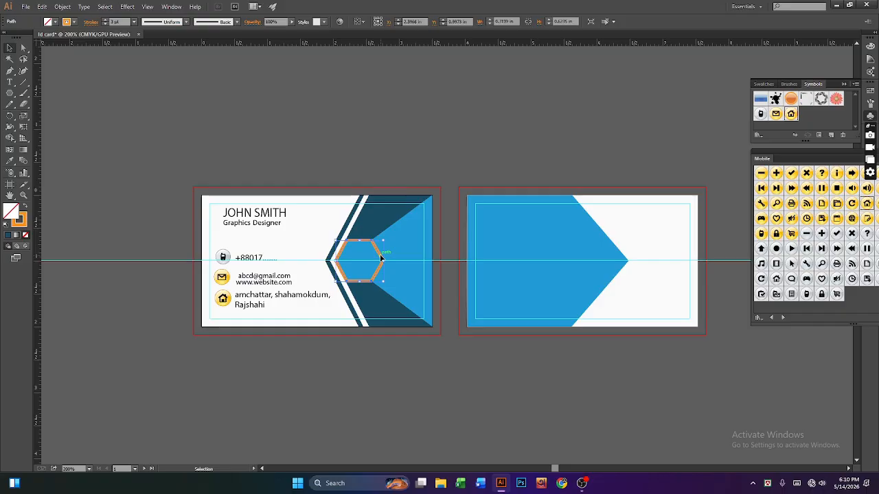
drag(380, 255, 620, 259)
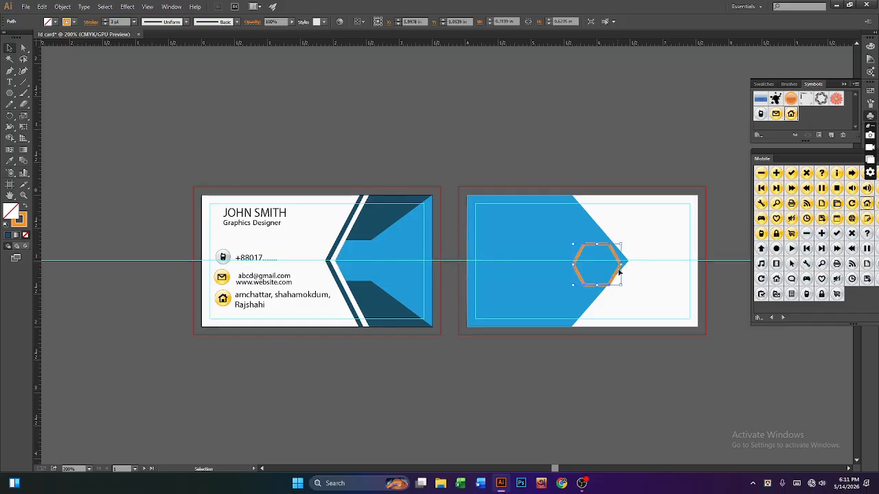
click(616, 328)
click(609, 261)
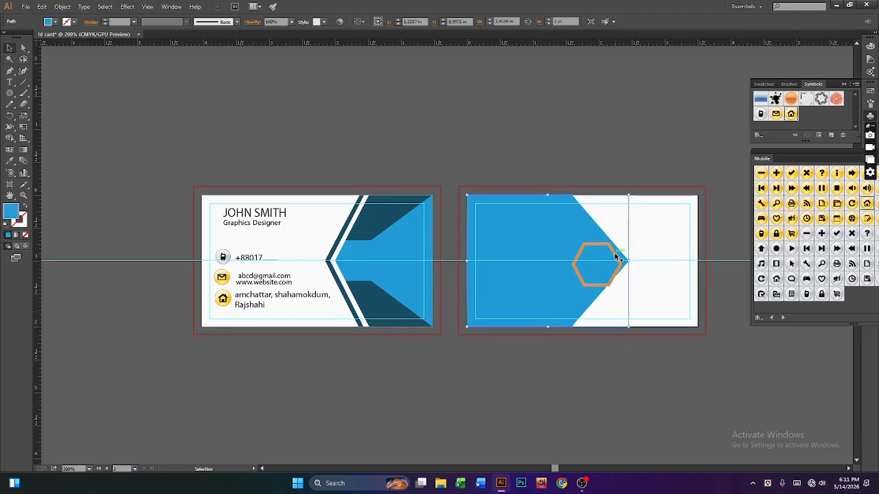
drag(616, 257, 619, 258)
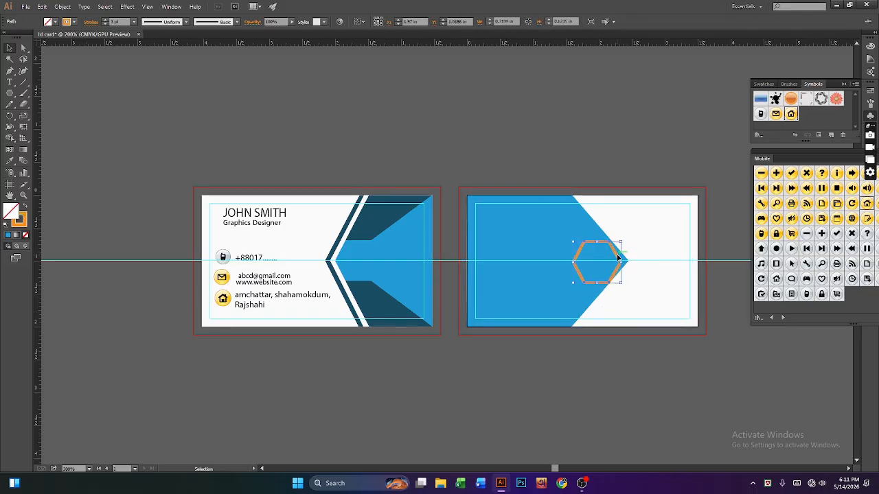
Step: Tweak the hexagon's right vertex and the blue shape's tip anchor slightly
click(22, 48)
click(72, 48)
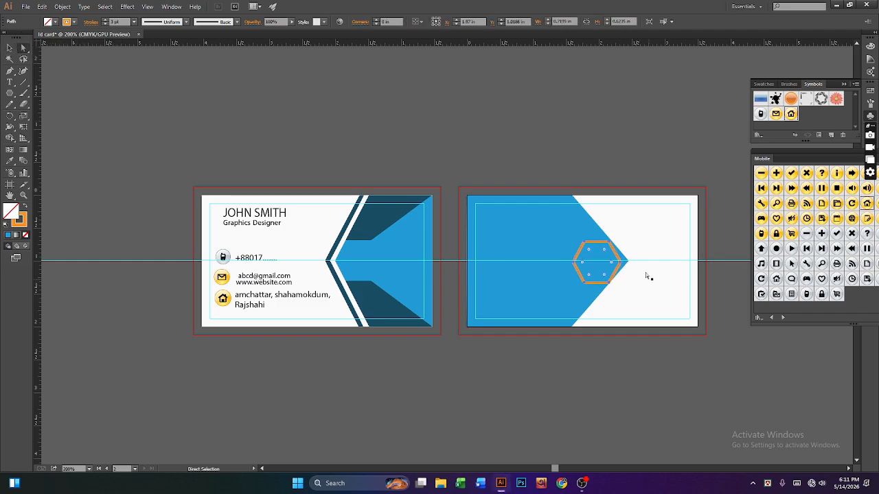
click(622, 265)
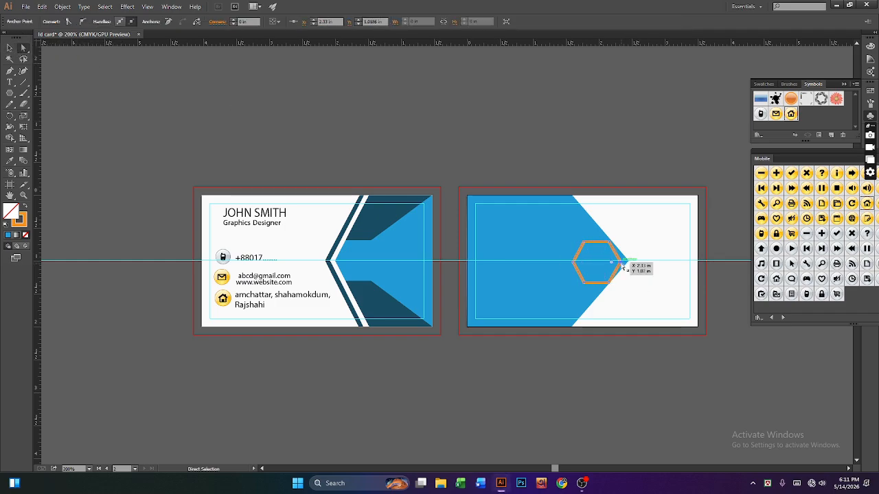
drag(622, 267, 629, 264)
click(9, 48)
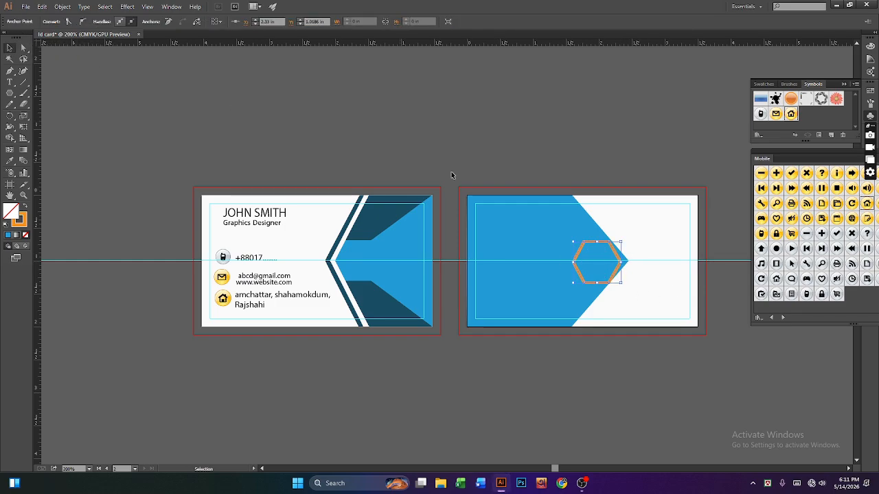
click(622, 267)
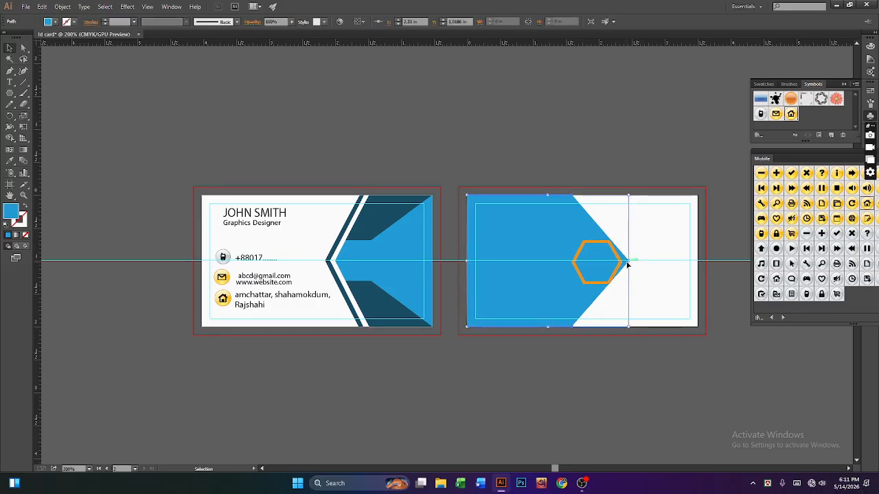
click(23, 48)
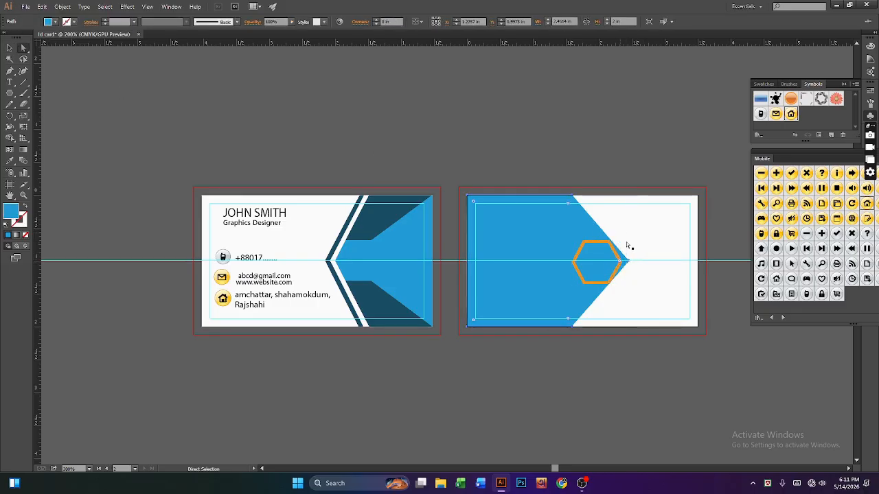
click(629, 264)
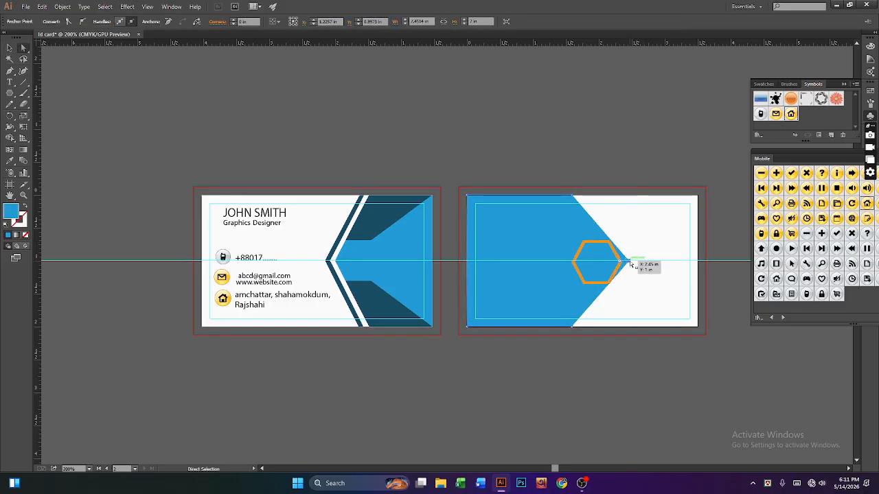
drag(630, 264, 632, 262)
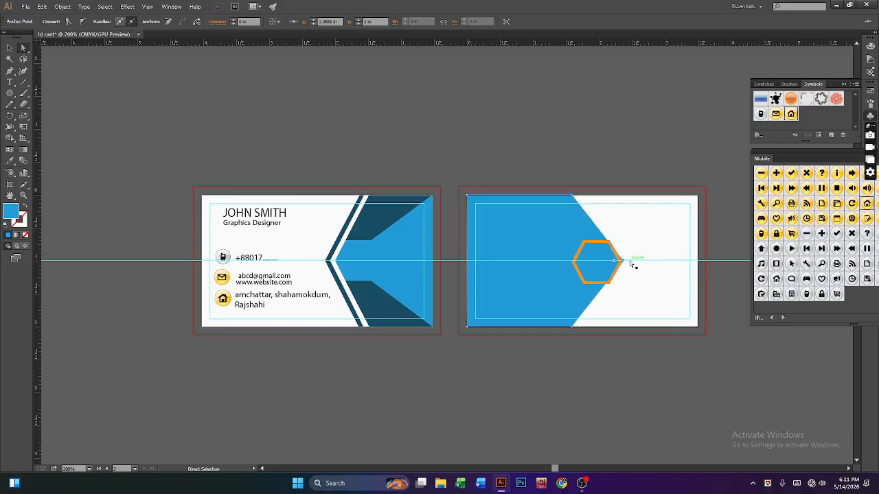
click(597, 340)
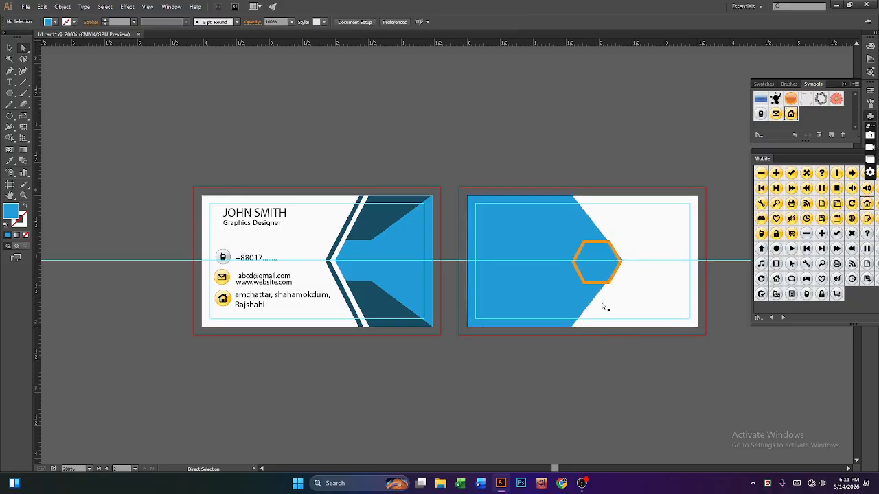
click(577, 329)
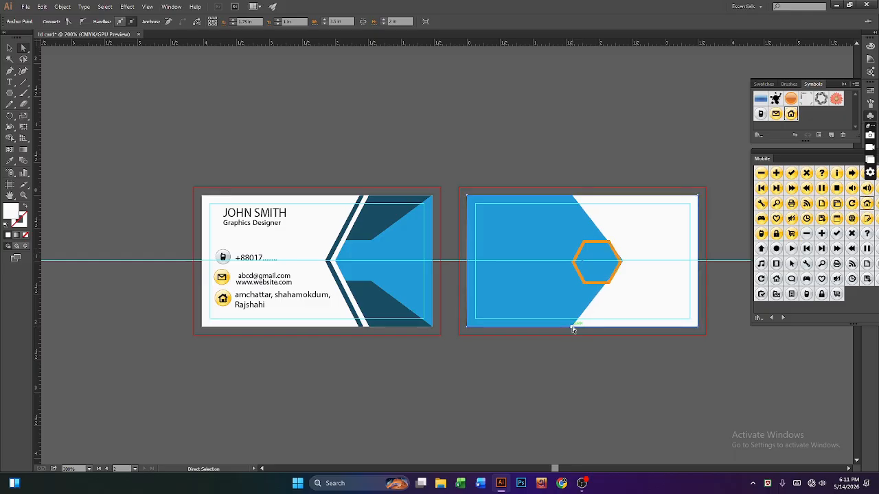
Step: Undo the accidental skew of the hexagon's bottom edge, restoring its regular shape
click(601, 287)
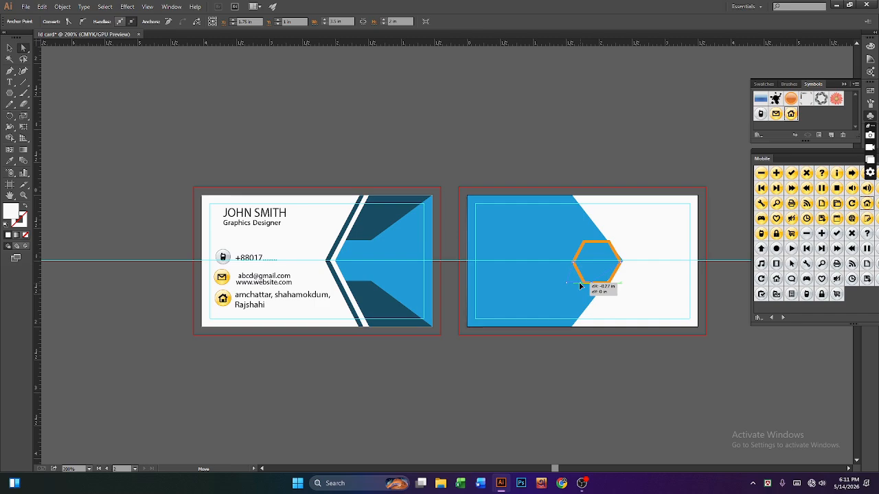
drag(601, 287, 580, 294)
key(ctrl+z)
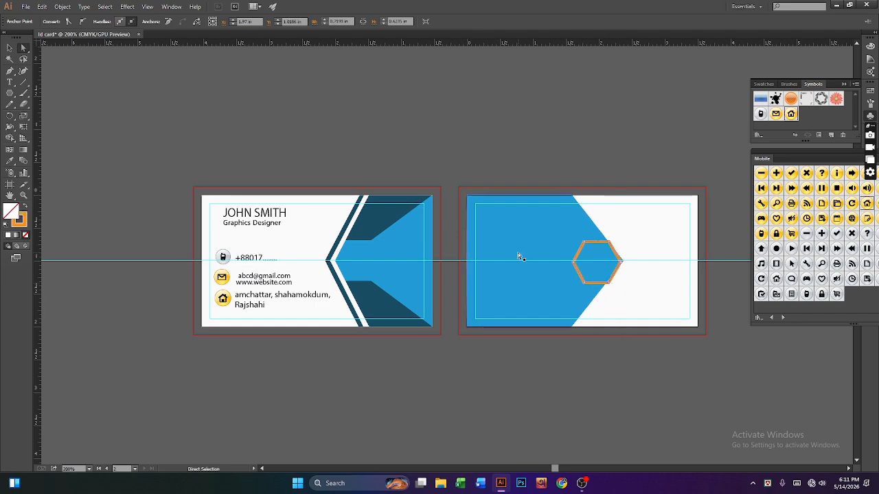
click(10, 48)
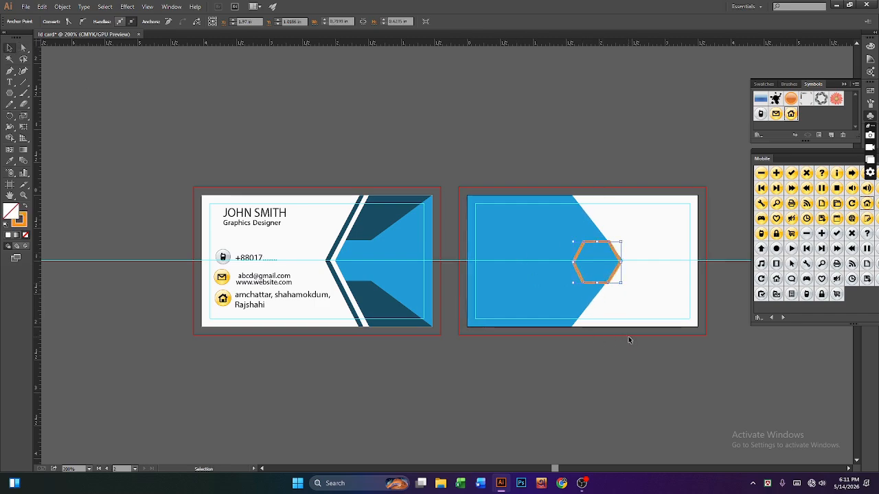
key(Left)
key(Left)
key(Left)
key(Left)
key(Left)
key(Left)
key(Left)
key(Left)
key(Left)
key(Left)
key(Left)
key(Left)
key(Left)
key(Left)
key(Left)
key(Left)
key(Left)
key(Left)
key(Left)
key(ctrl+z)
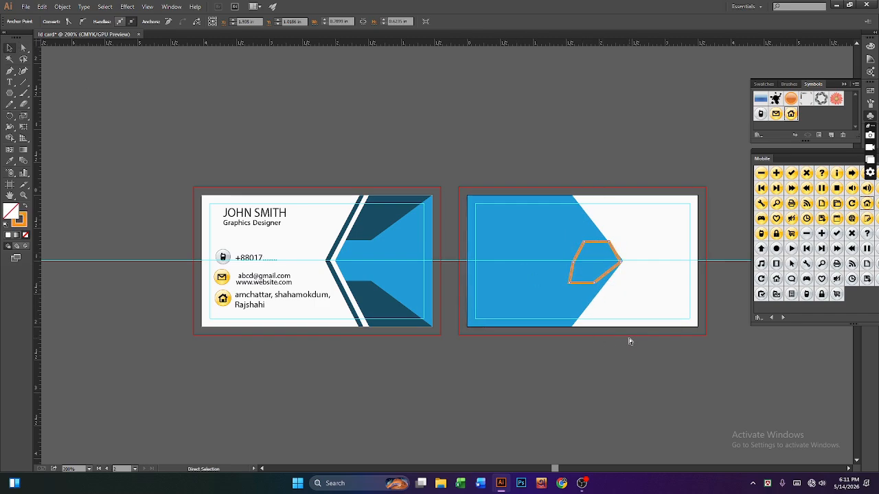
key(ctrl+z)
key(ctrl+z)
key(ctrl+z)
key(ctrl+z)
key(ctrl+z)
key(ctrl+z)
key(ctrl+z)
key(ctrl+z)
key(ctrl+z)
key(ctrl+z)
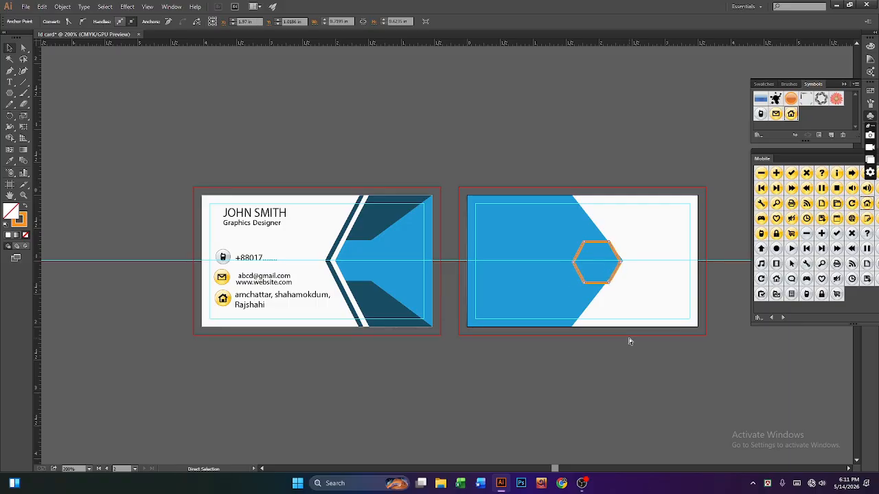
click(656, 417)
key(v)
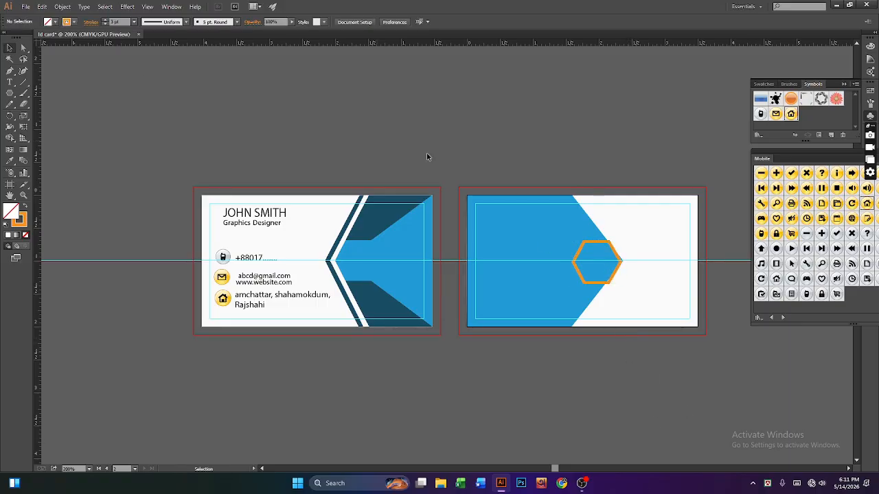
Step: Move the orange hexagon left so it sits fully inside the blue area
click(597, 282)
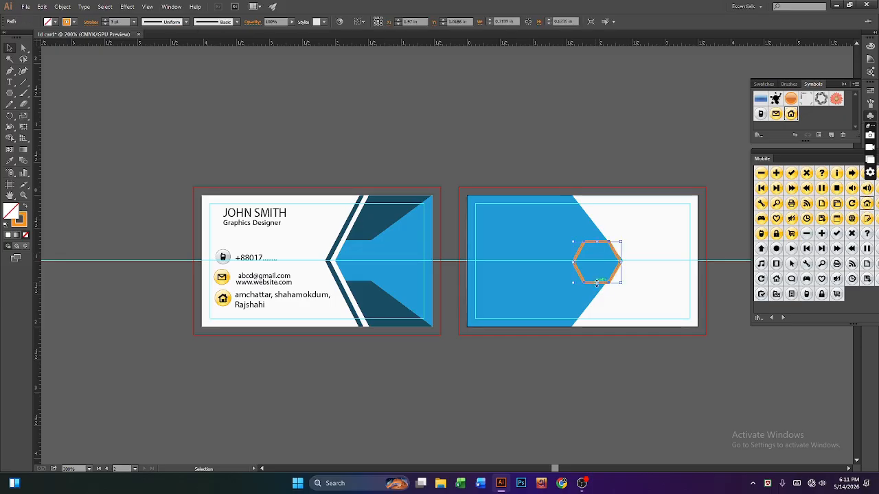
drag(597, 282, 573, 287)
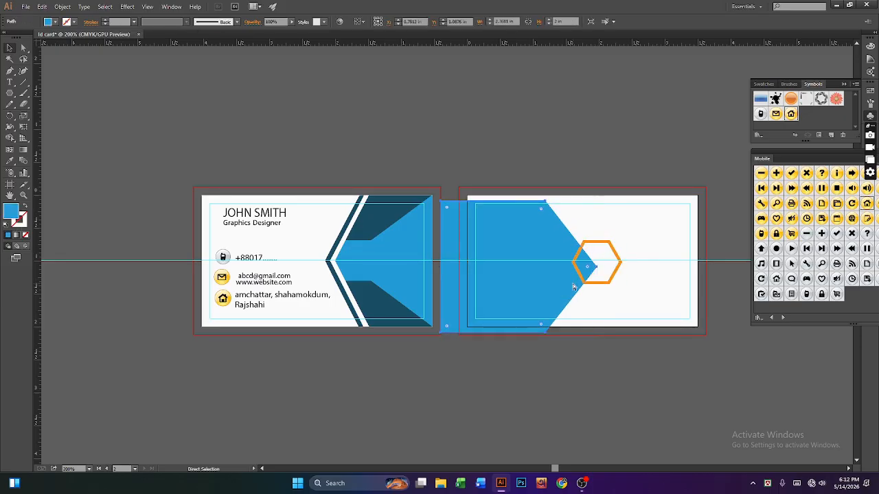
click(597, 278)
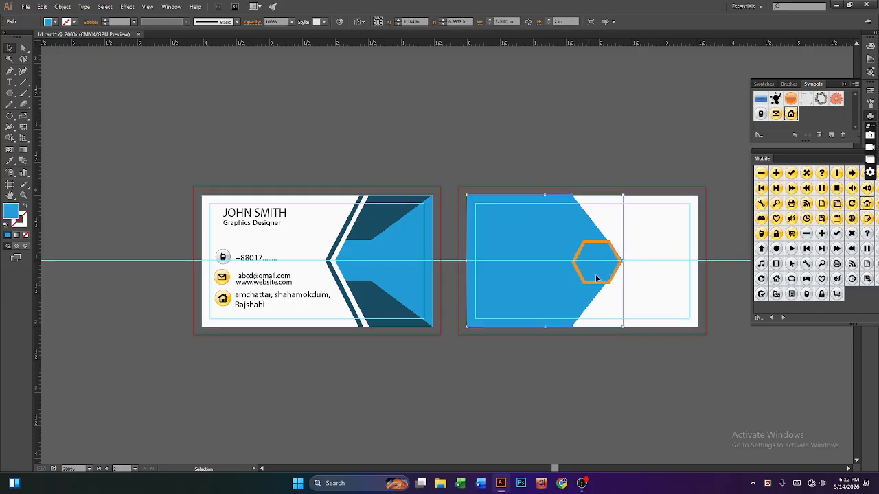
click(690, 315)
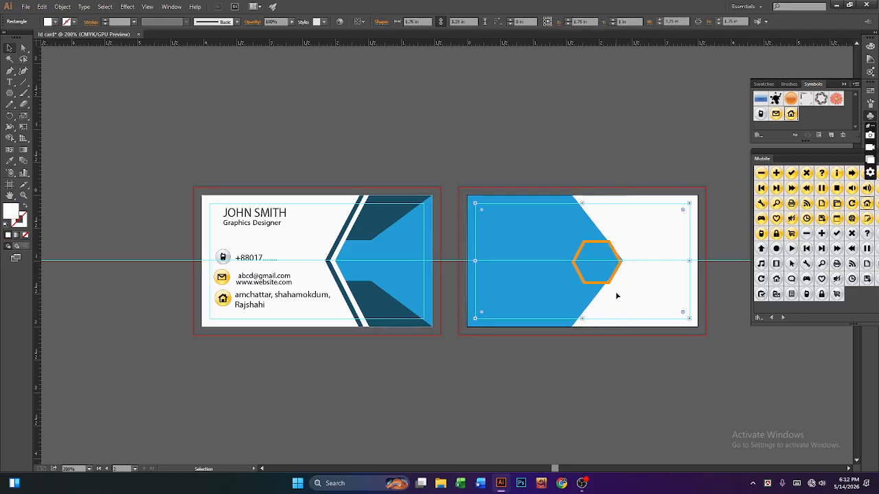
click(576, 265)
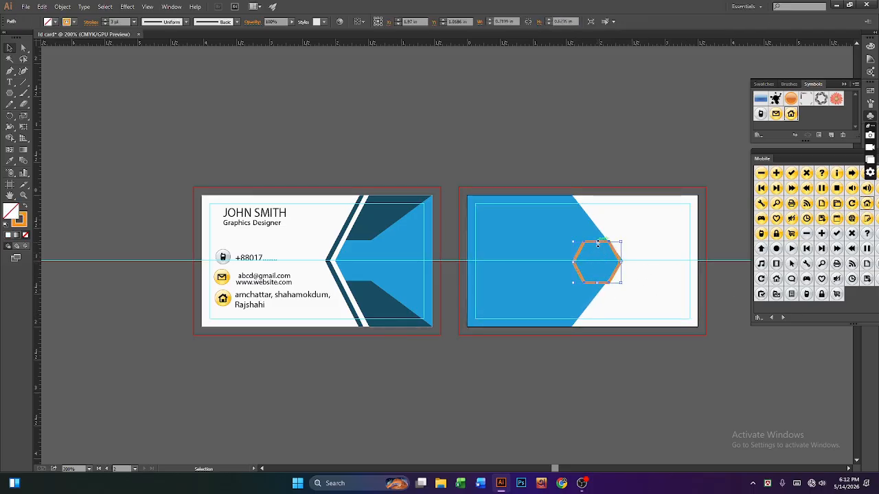
drag(600, 245, 567, 247)
click(651, 393)
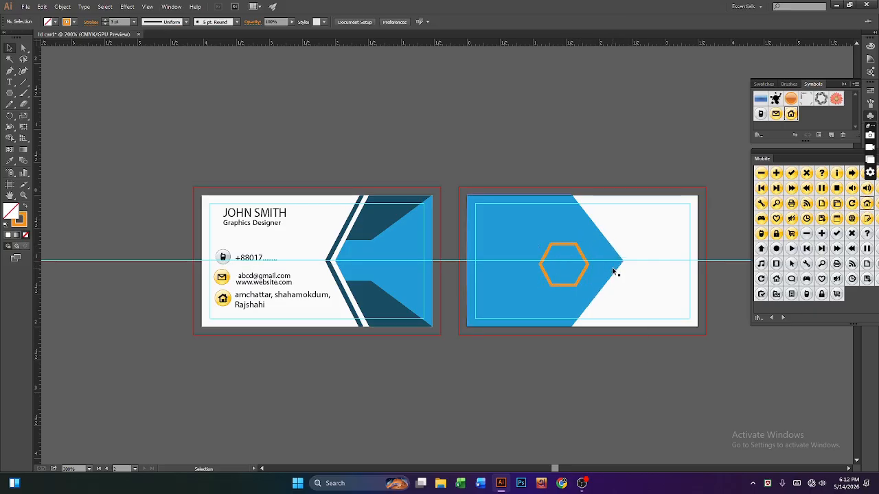
Step: Zoom in on the back card and close the floating Mobile symbols library
click(613, 269)
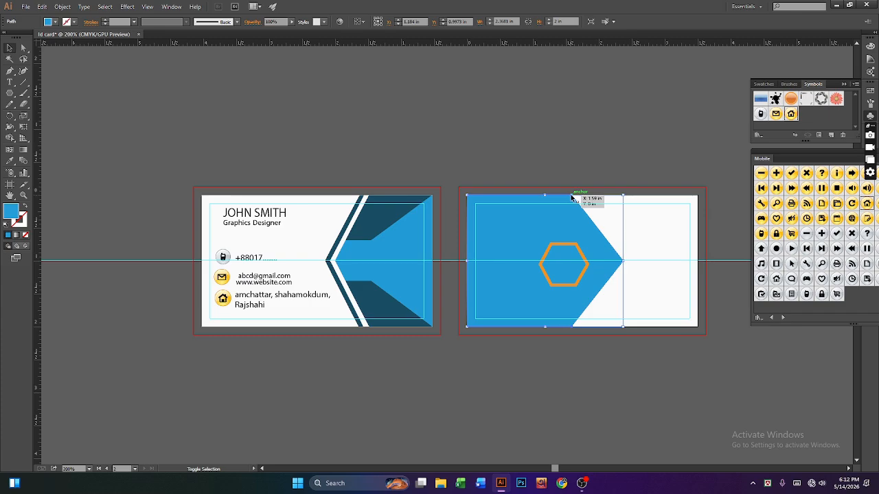
key(a)
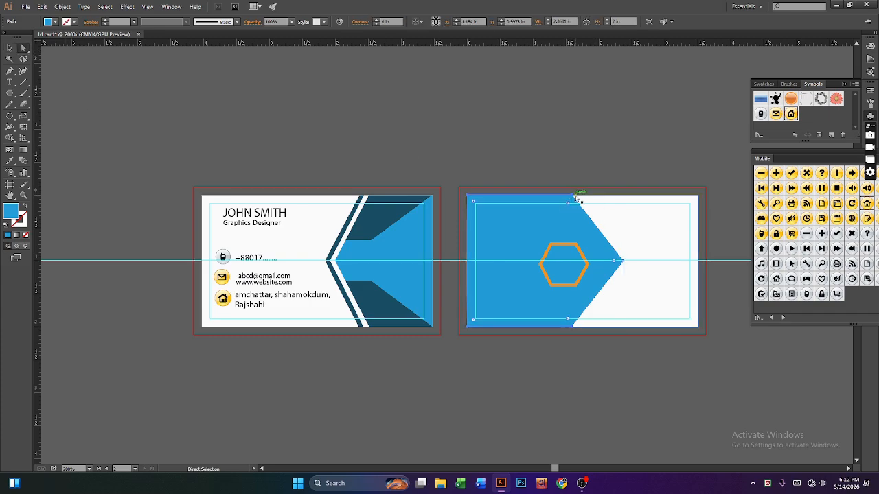
key(v)
key(a)
key(ctrl+=)
key(ctrl+=)
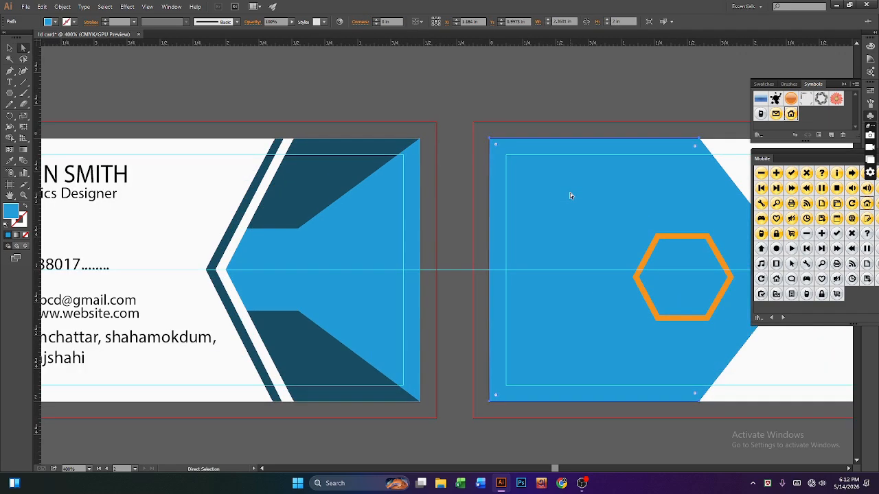
mouse_move(841, 87)
mouse_down()
mouse_move(862, 254)
mouse_move(878, 253)
mouse_up()
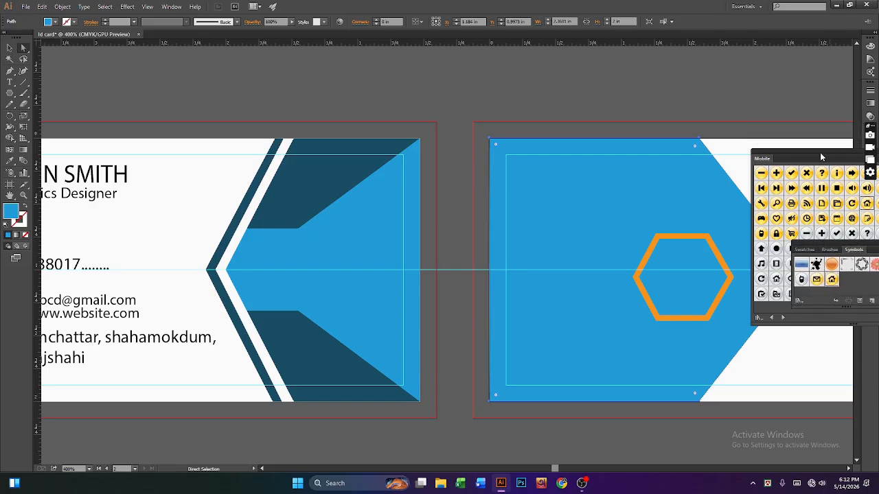
drag(822, 157, 659, 169)
click(766, 166)
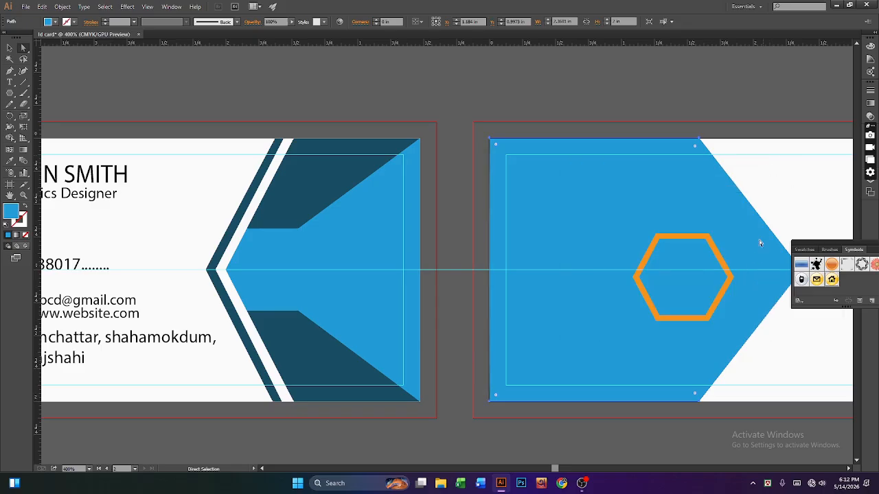
Step: Shift the blue shape's top-right and bottom-right corners right, then close the floating swatches panel
click(700, 402)
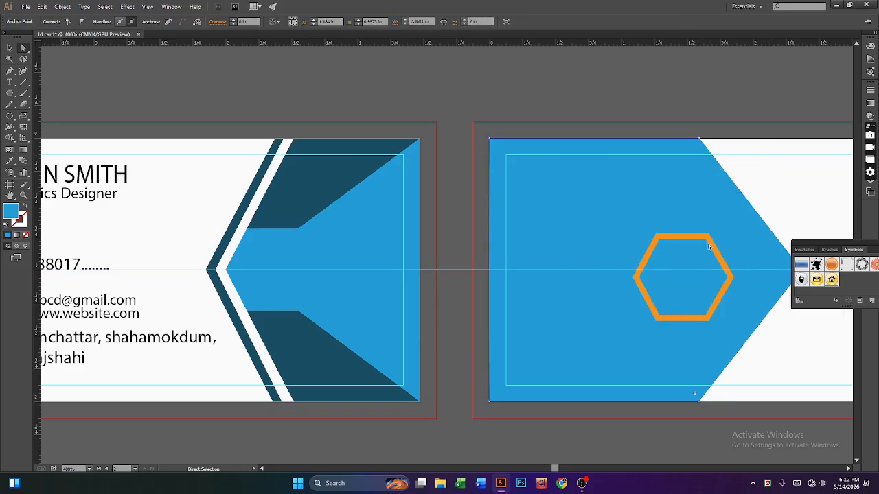
shift+click(700, 139)
key(Right)
key(Right)
key(Right)
key(Right)
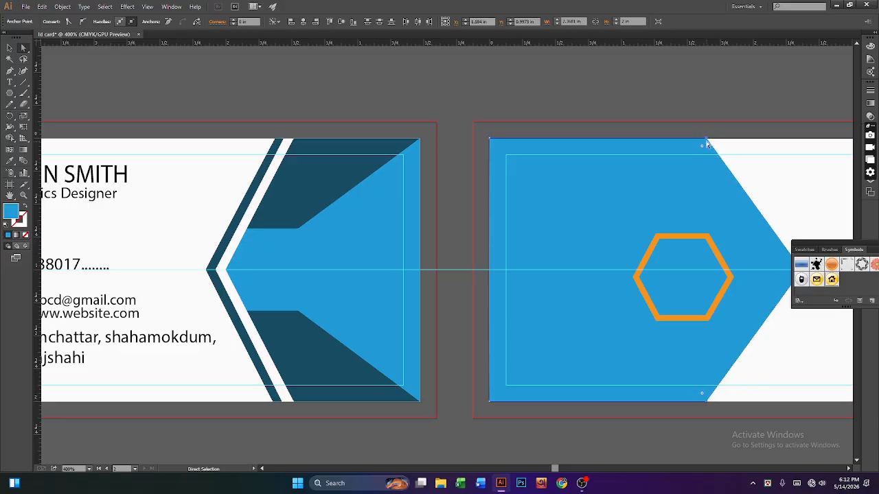
key(Right)
key(Right)
key(Right)
key(Right)
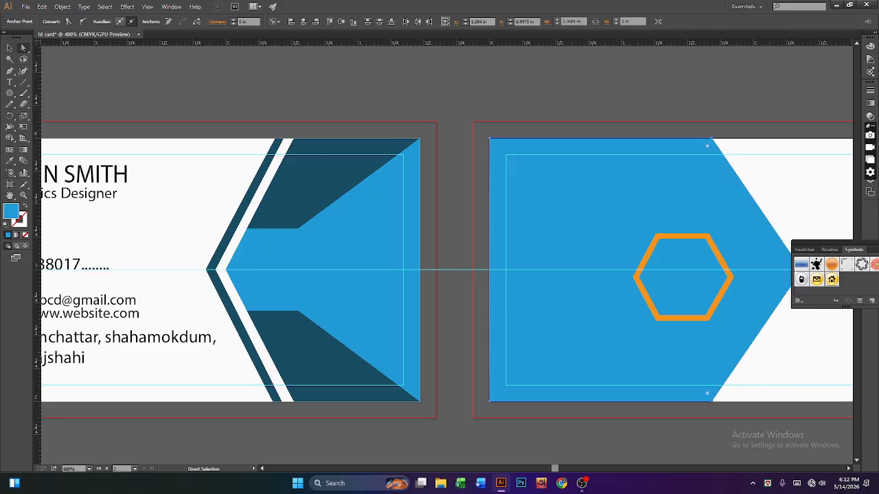
click(9, 47)
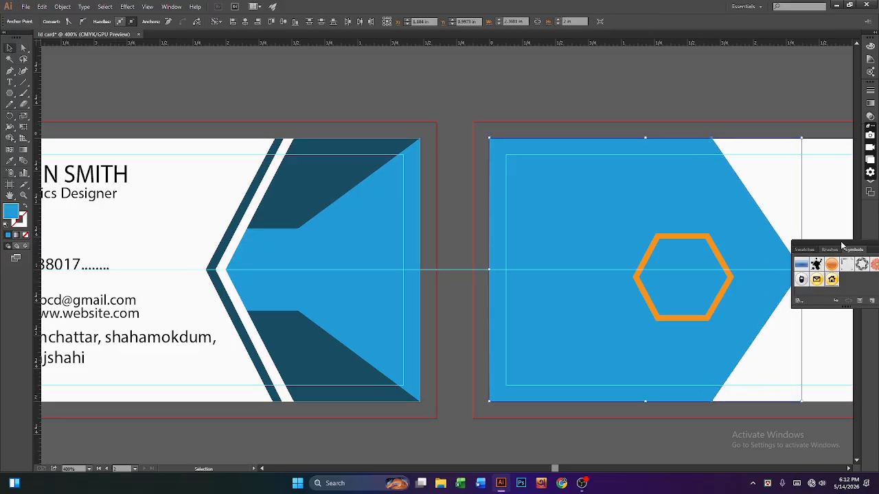
drag(842, 245, 480, 179)
click(538, 180)
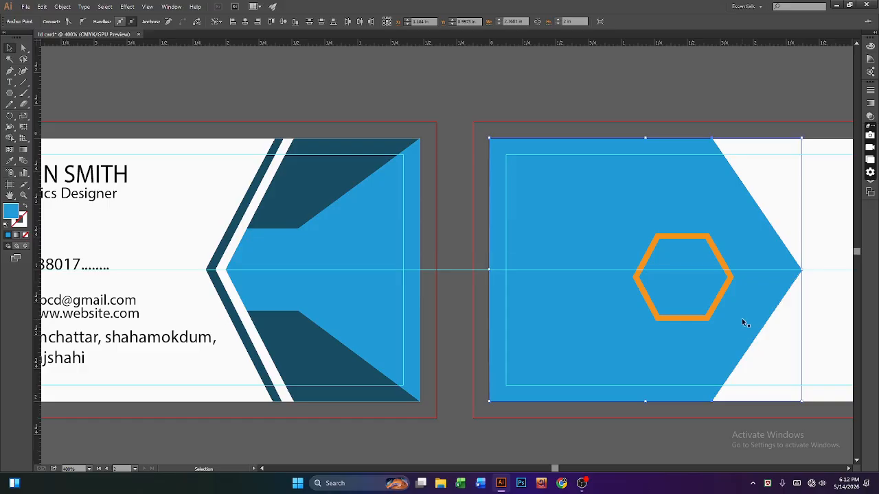
Step: Move the orange hexagon right toward the blue shape's tip
click(712, 312)
double_click(711, 315)
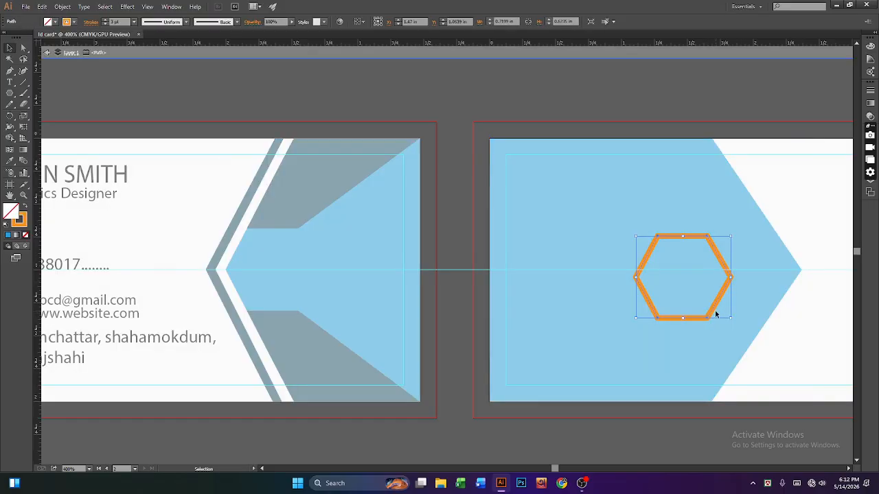
double_click(711, 370)
drag(702, 323, 768, 315)
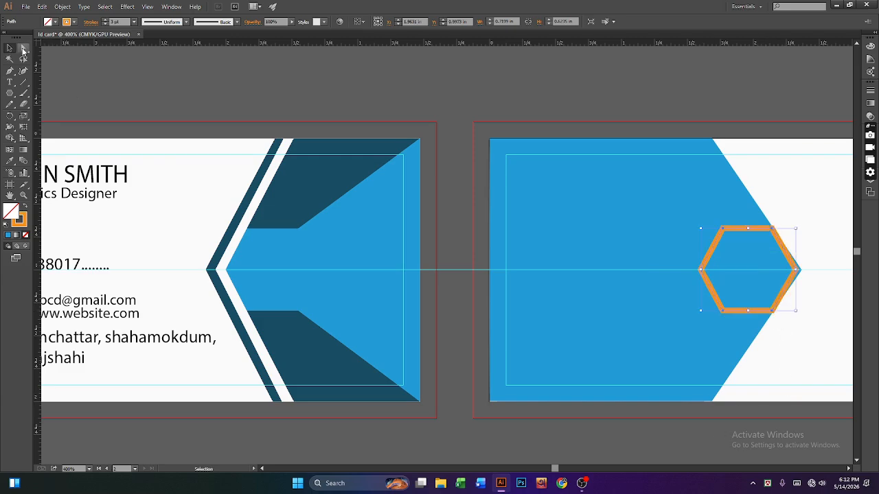
Step: Nudge the hexagon's right and top-right points, undoing the last corner nudges
click(23, 48)
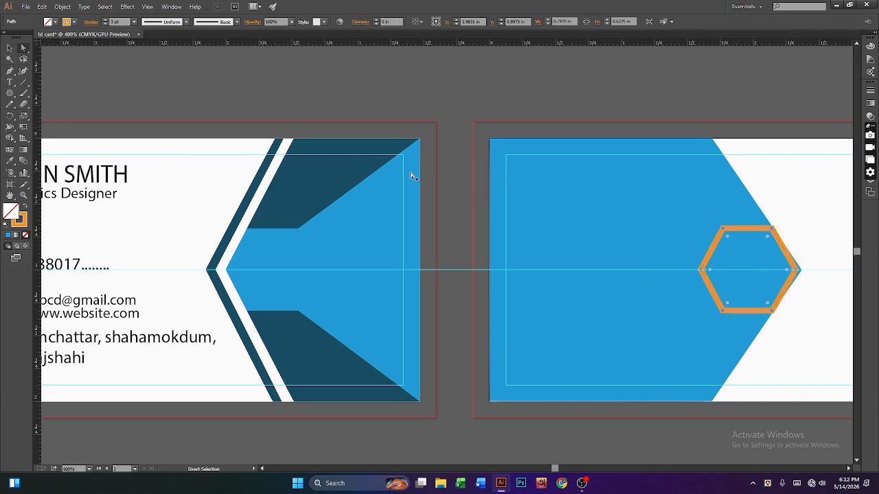
click(797, 271)
key(Right)
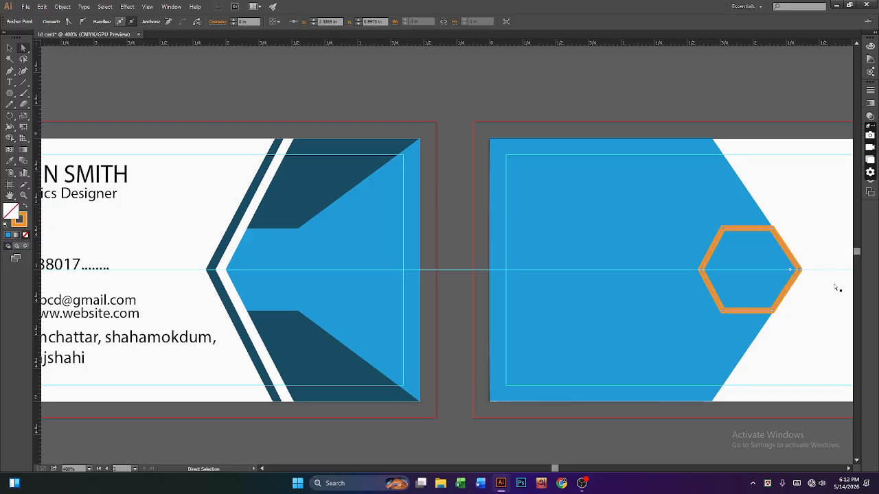
click(773, 229)
key(Up)
key(Up)
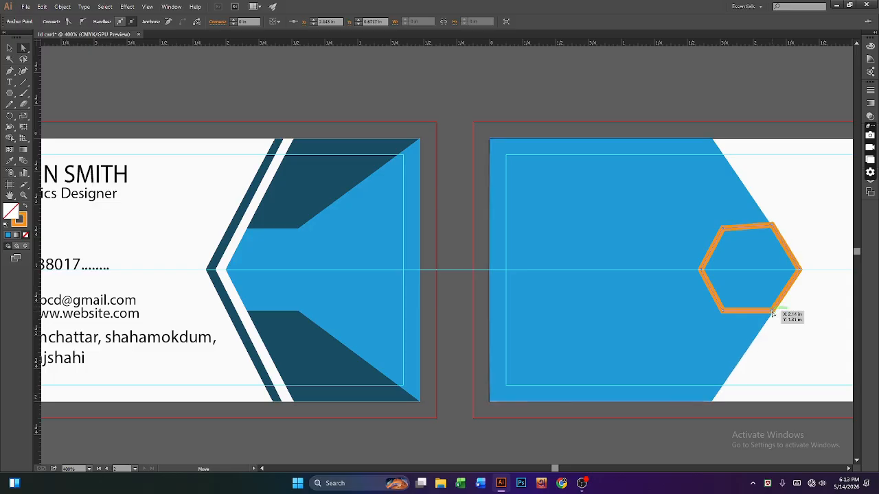
click(772, 312)
key(Up)
key(Up)
key(Up)
key(Up)
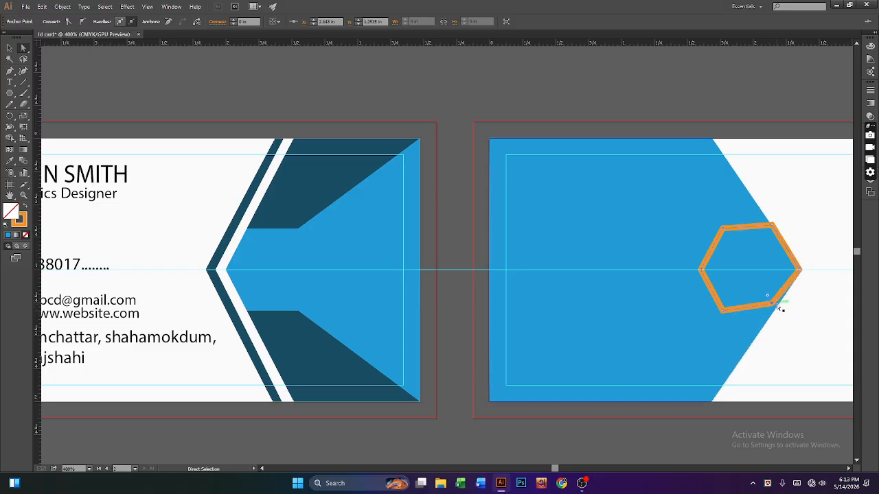
key(ctrl+z)
key(ctrl+z)
key(ctrl+z)
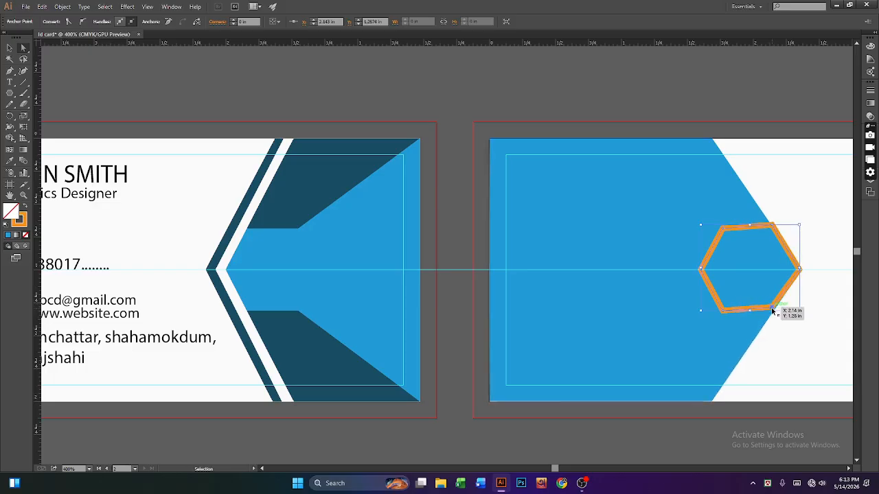
key(ctrl+z)
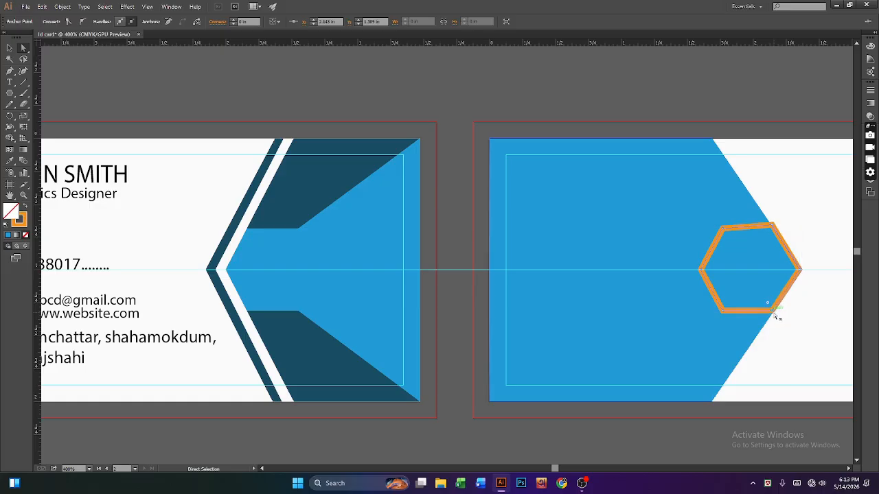
Step: Drag the hexagon's top-right corner onto the blue shape's slanted edge
click(776, 335)
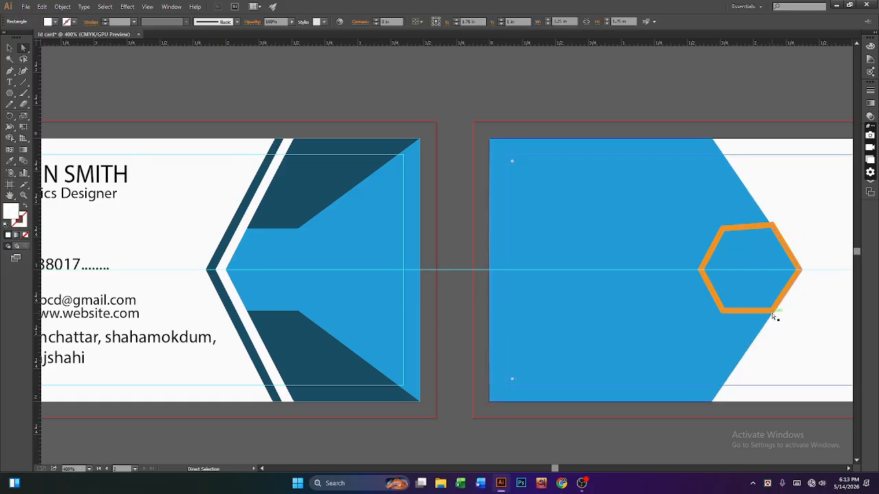
click(735, 302)
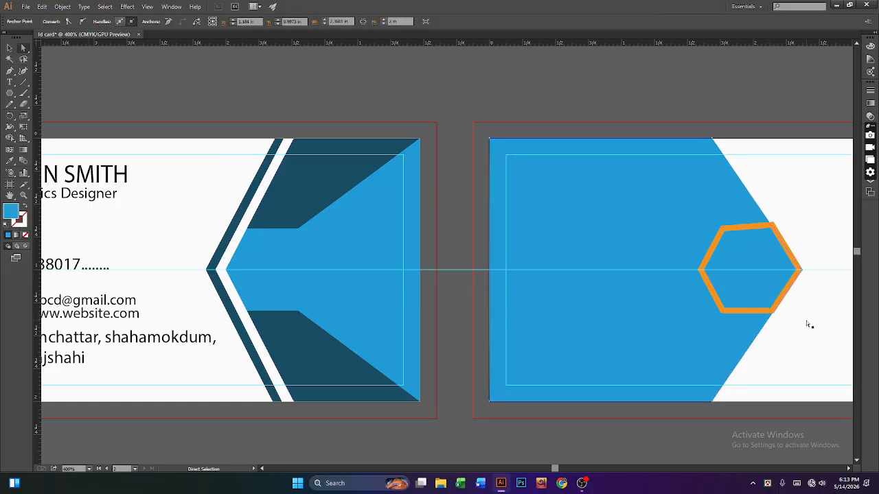
click(771, 311)
click(772, 312)
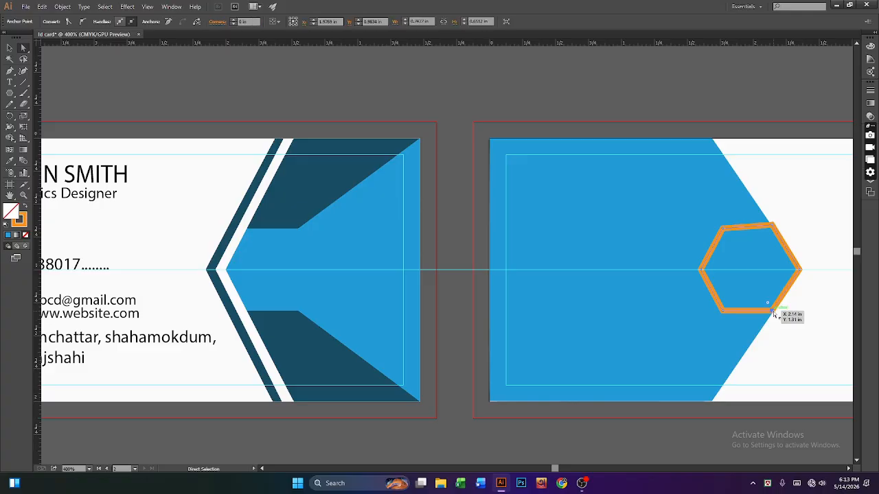
click(772, 226)
drag(772, 229, 774, 232)
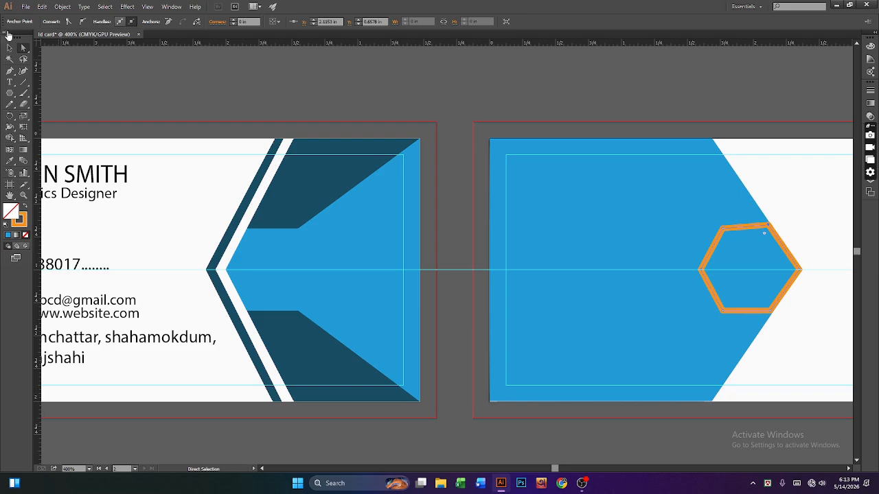
click(9, 48)
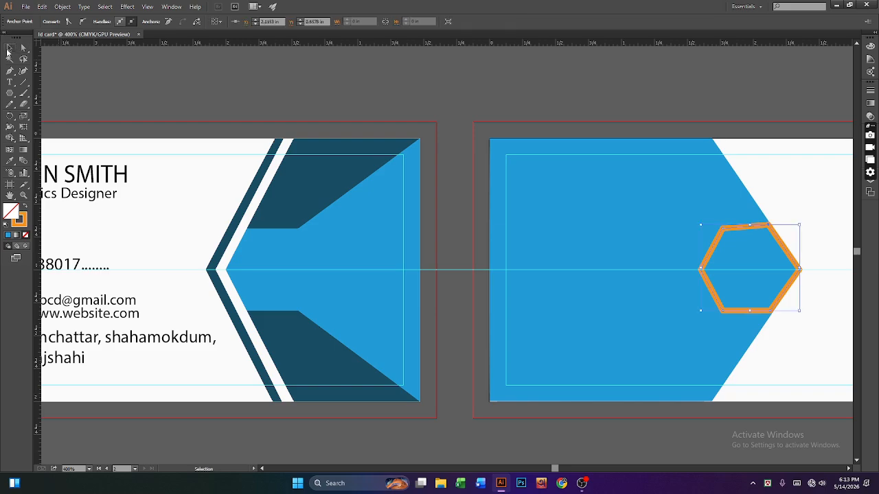
click(340, 85)
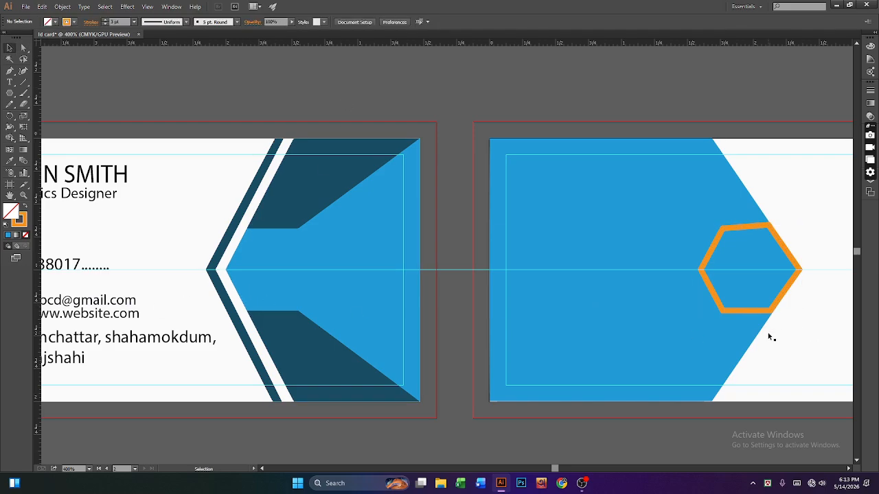
Step: Alt-drag a copy of the back card's orange hexagon onto the front card's arrow point
click(722, 311)
click(411, 116)
click(726, 309)
click(727, 313)
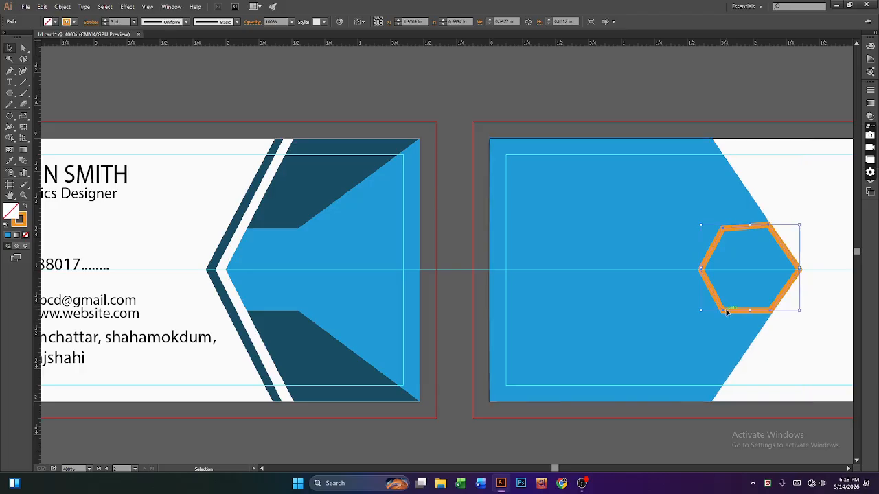
drag(728, 312, 260, 313)
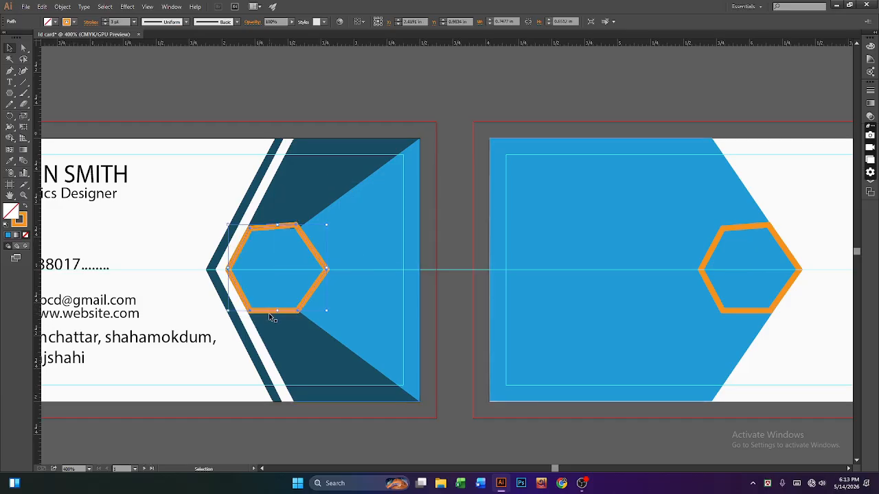
click(198, 96)
click(726, 310)
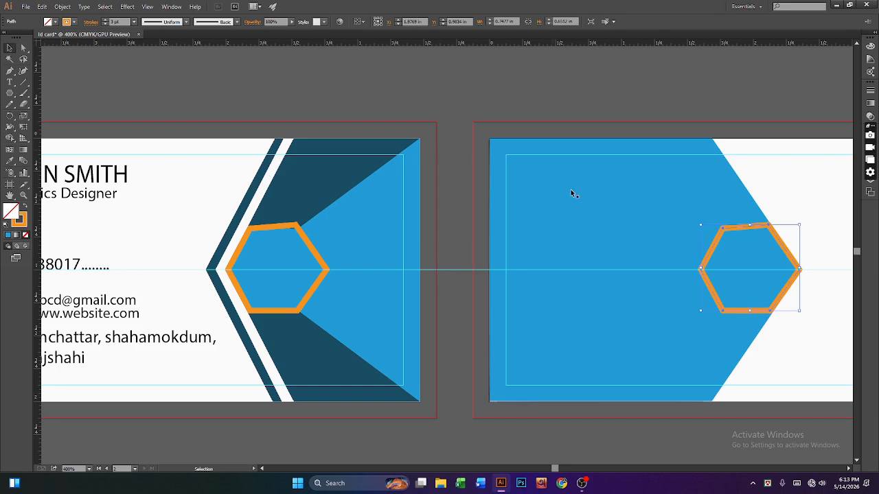
right_click(10, 72)
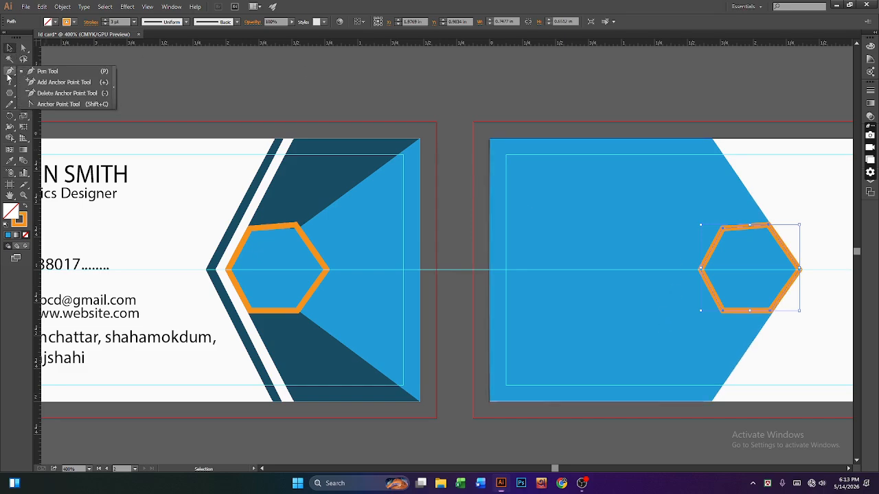
Step: Pen-draw a closed path from the blue shape's top corner via the hexagon's top corners to the card's top-left corner
click(29, 73)
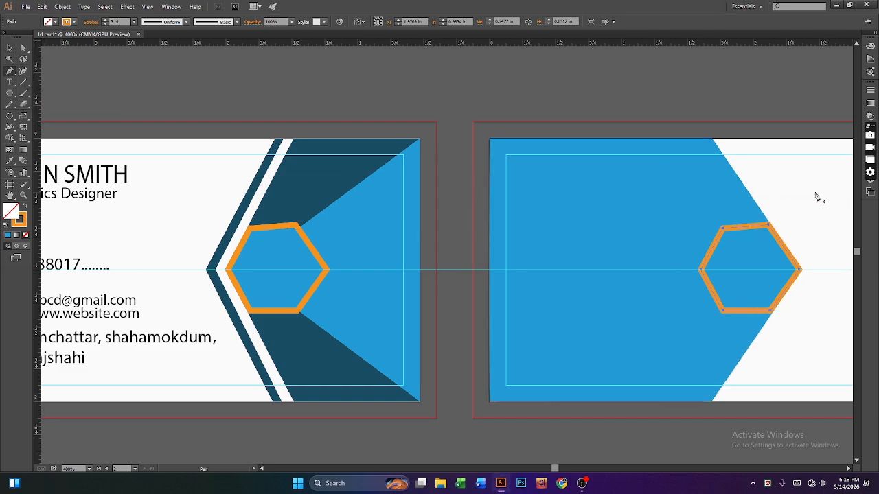
click(713, 140)
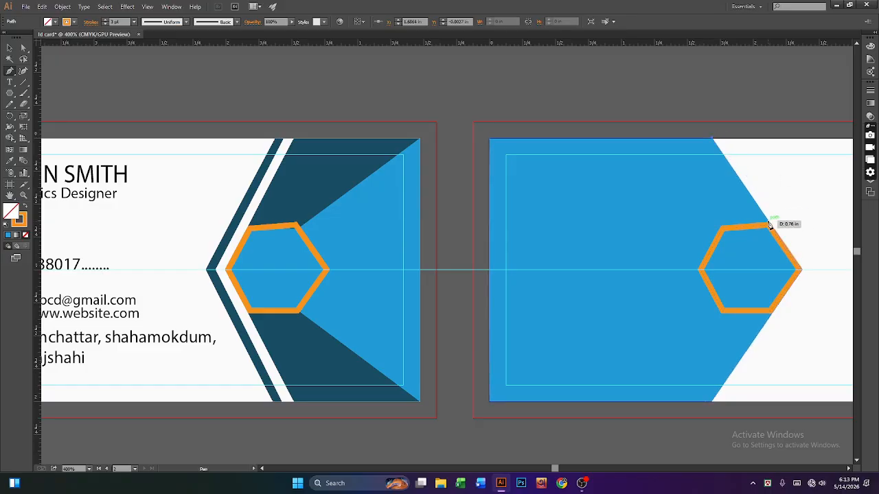
click(768, 223)
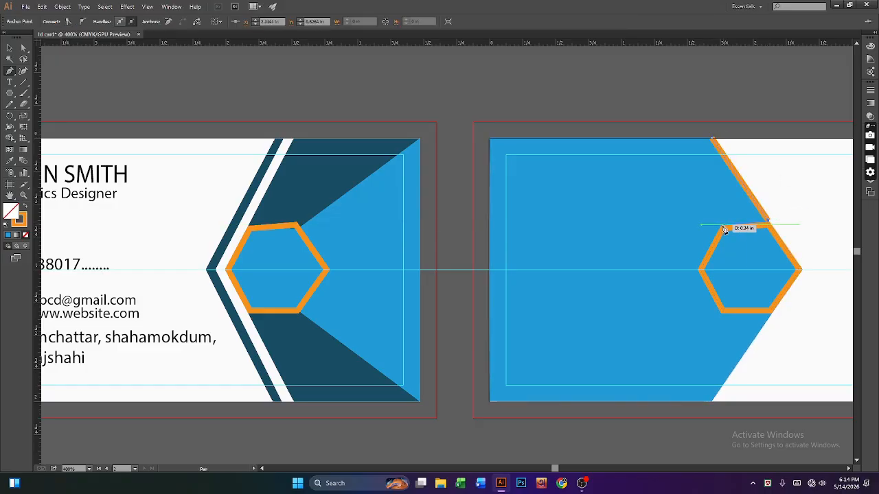
click(720, 225)
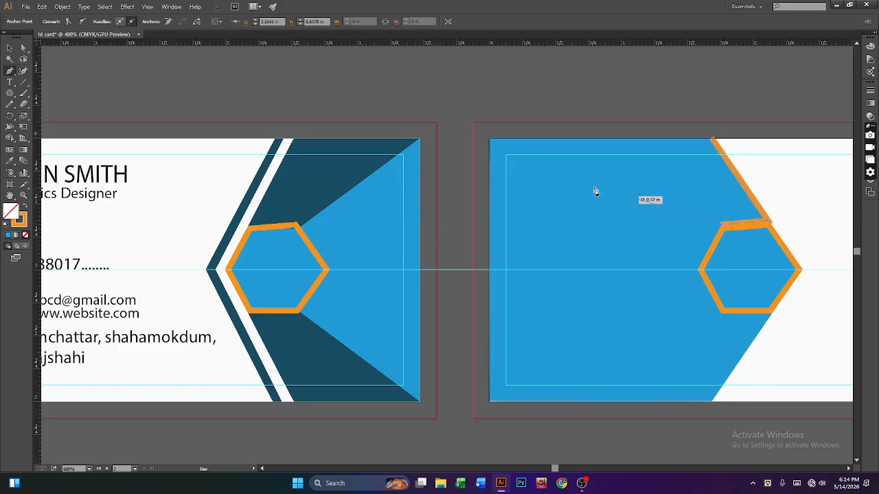
click(490, 140)
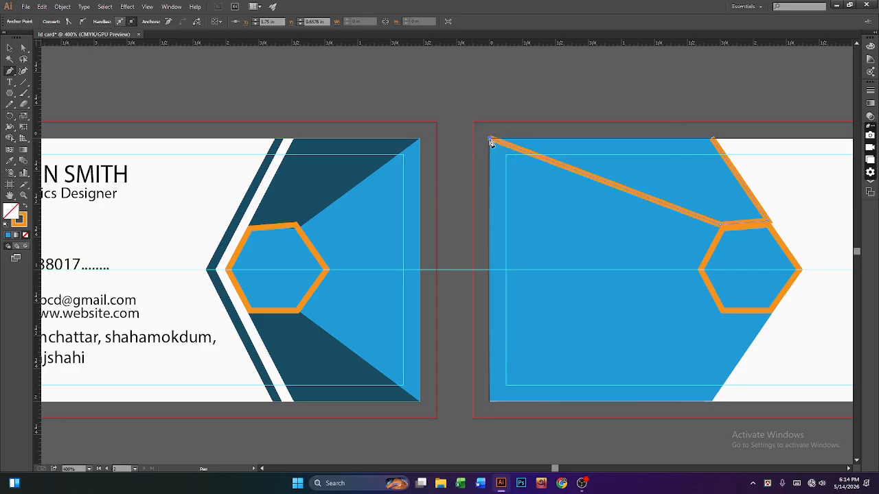
click(713, 140)
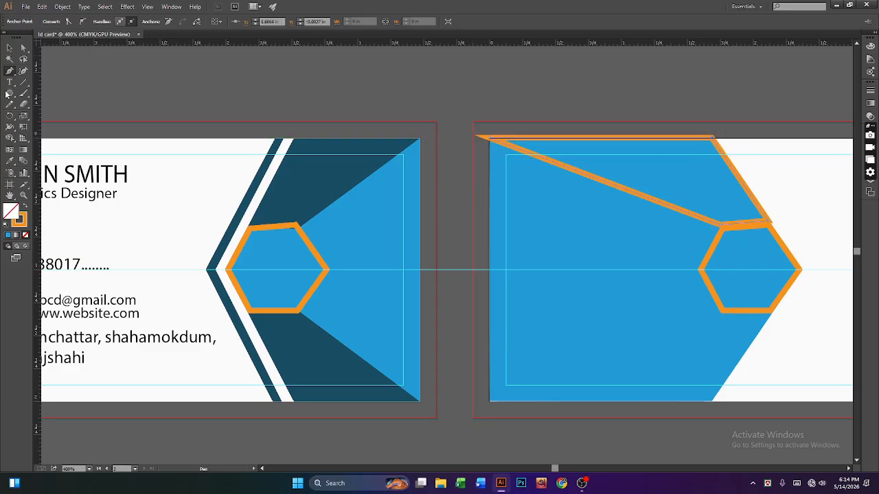
click(10, 48)
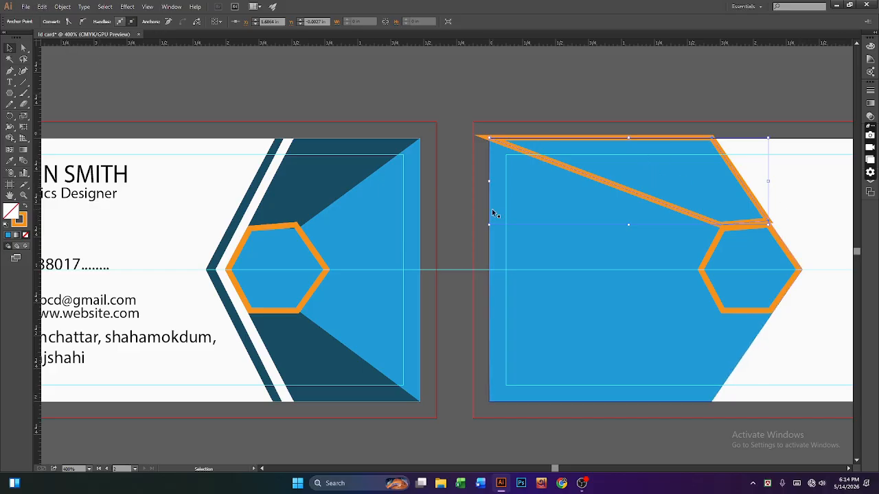
Step: Remove the new wedge's orange stroke and eyedrop the front card's dark navy as its fill
key(a)
key(ctrl+minus)
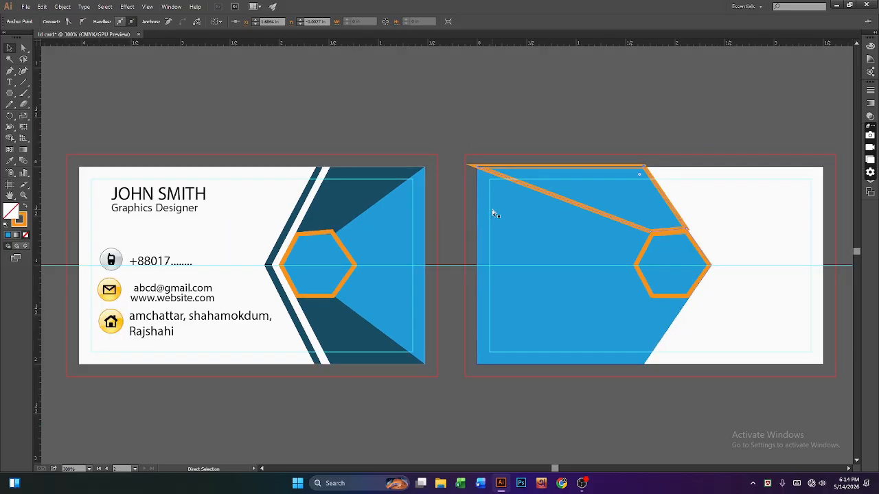
key(v)
click(135, 68)
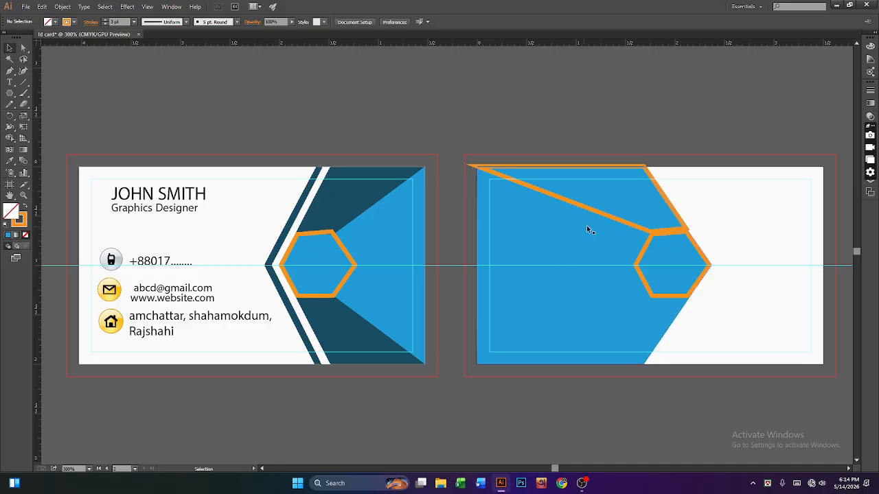
click(609, 218)
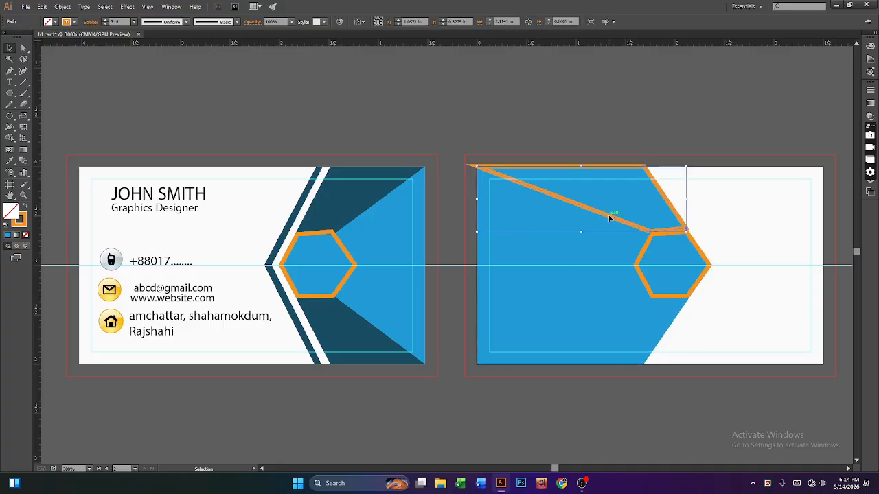
click(105, 24)
click(105, 24)
click(106, 25)
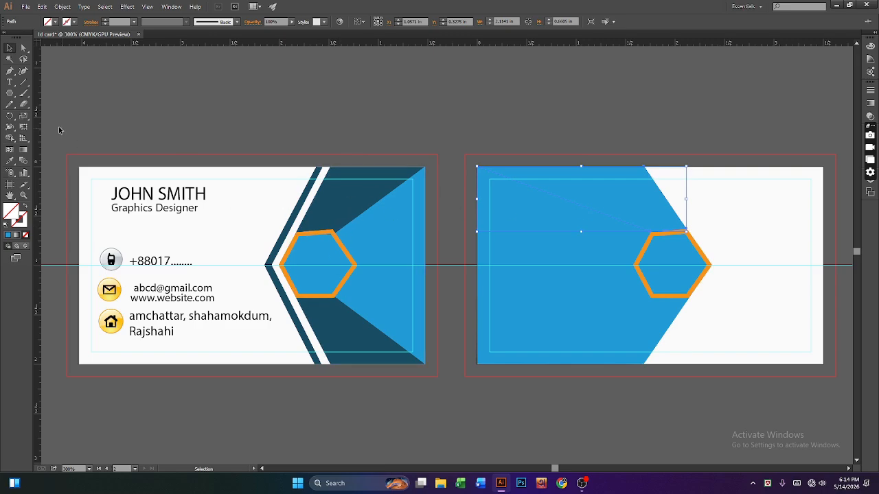
click(9, 160)
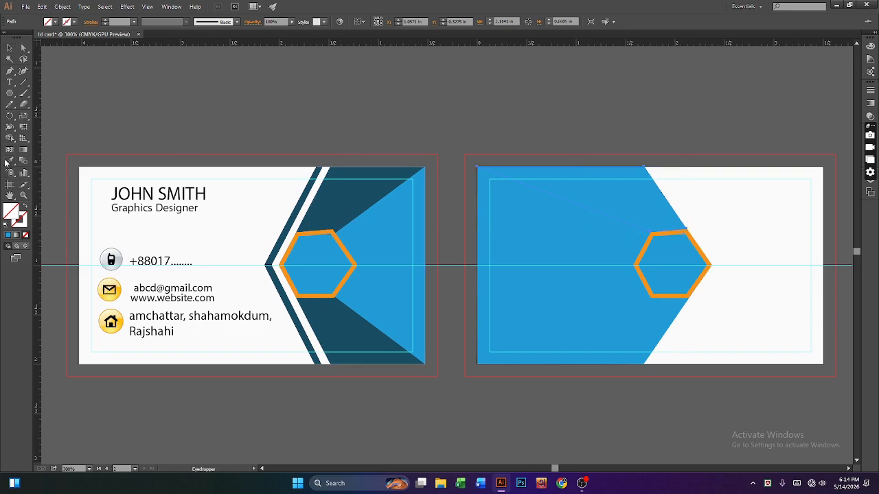
click(331, 201)
Step: Make a reflected copy of the dark navy wedge with the Reflect dialog
key(v)
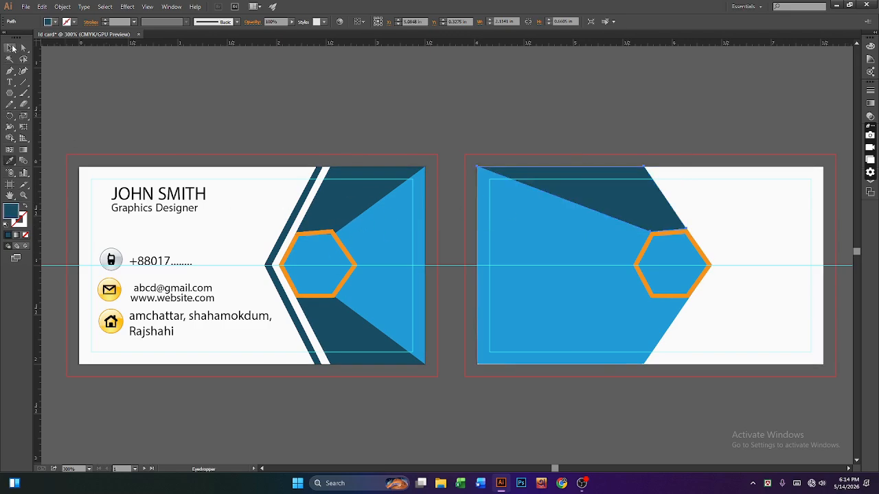
right_click(598, 197)
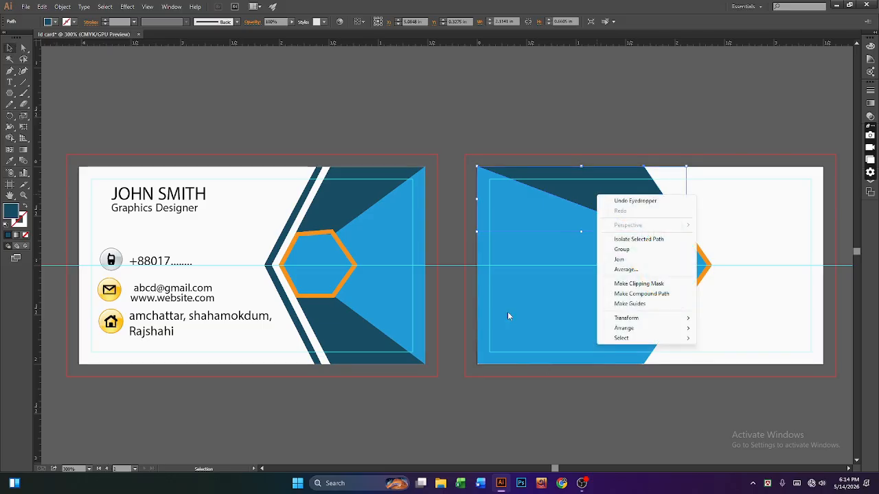
mouse_move(610, 322)
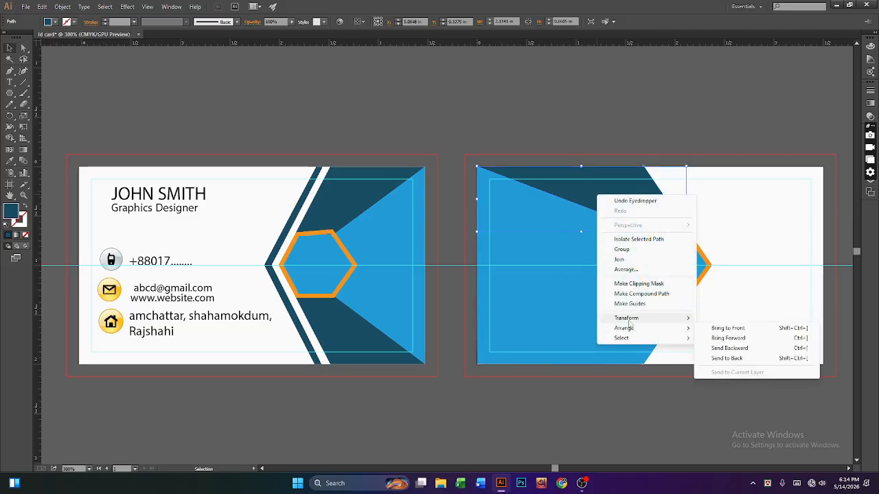
click(720, 352)
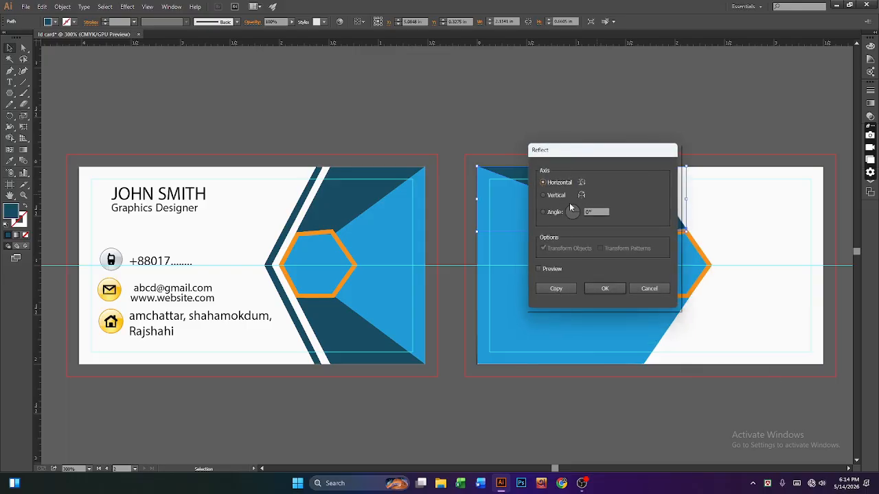
click(557, 289)
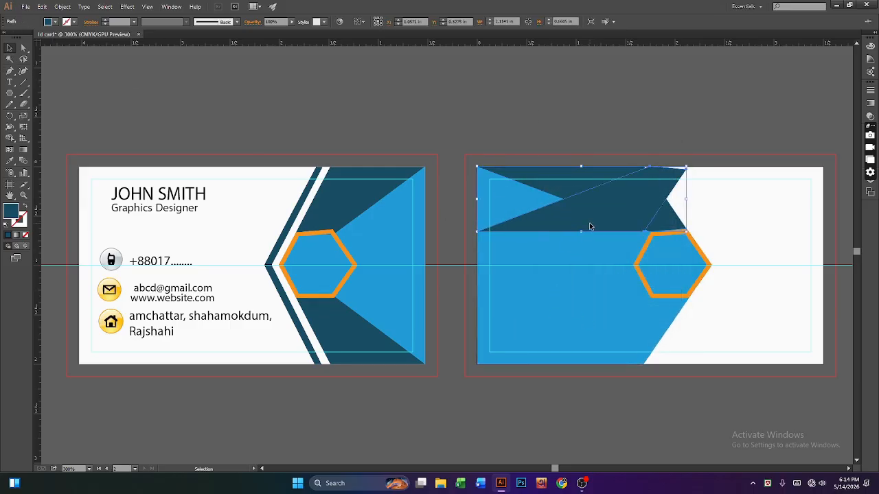
Step: Move the mirrored wedge down to the back card's bottom edge and nudge it into alignment
drag(589, 227, 588, 359)
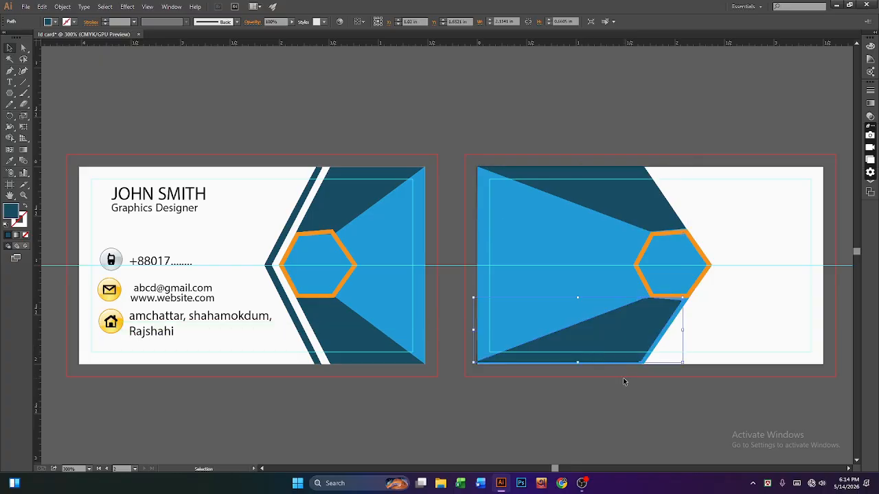
key(Right)
key(Right)
key(Right)
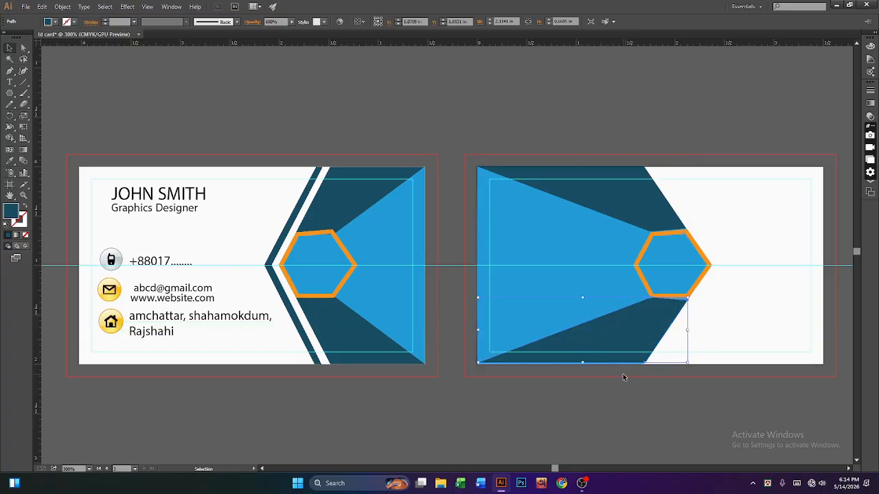
key(Down)
key(Down)
key(Left)
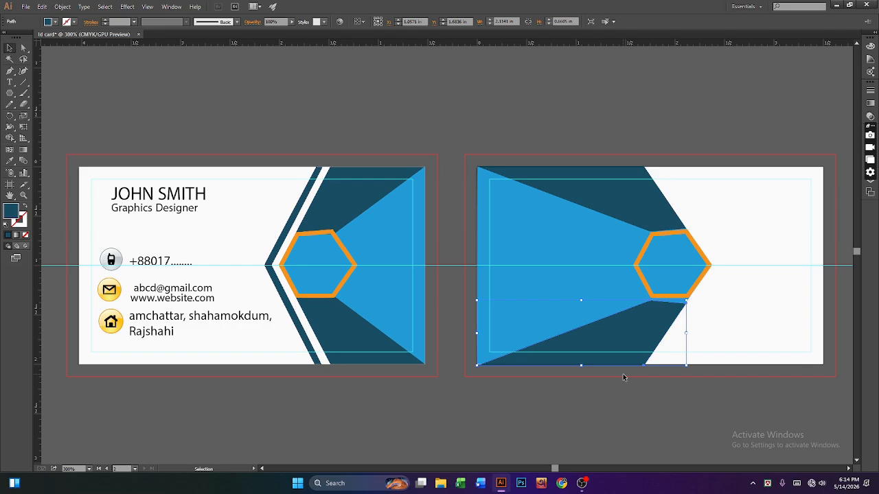
key(Up)
click(634, 394)
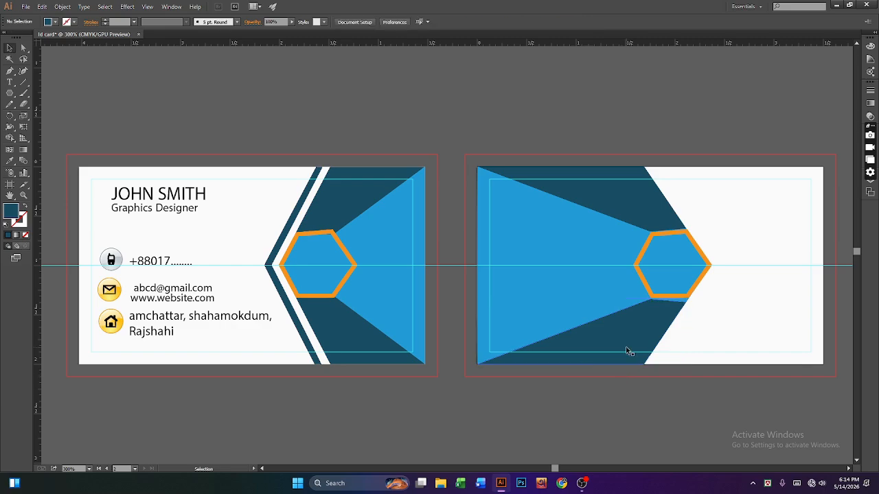
click(627, 347)
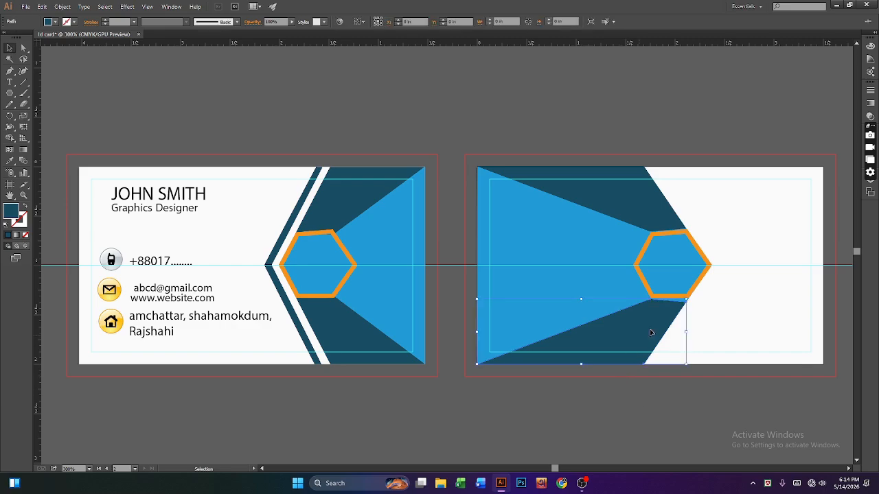
Step: Snap the bottom navy wedge's anchor onto the hexagon's lower corner
click(633, 195)
click(673, 290)
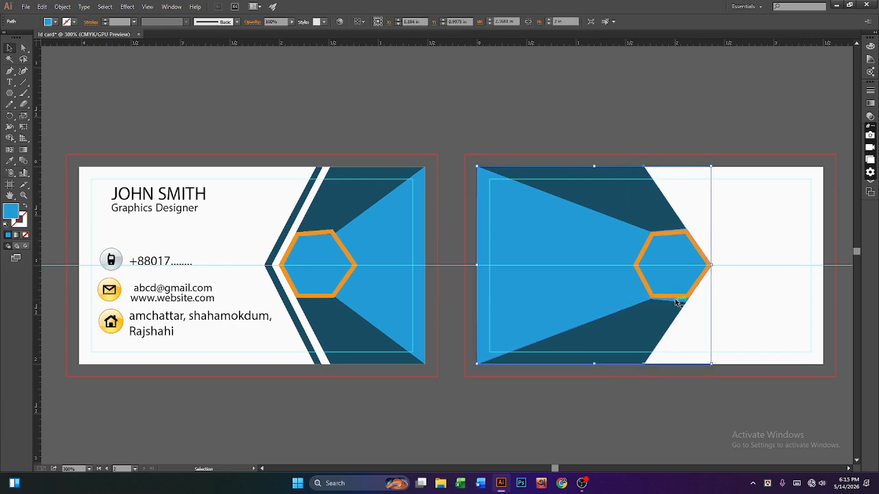
click(675, 296)
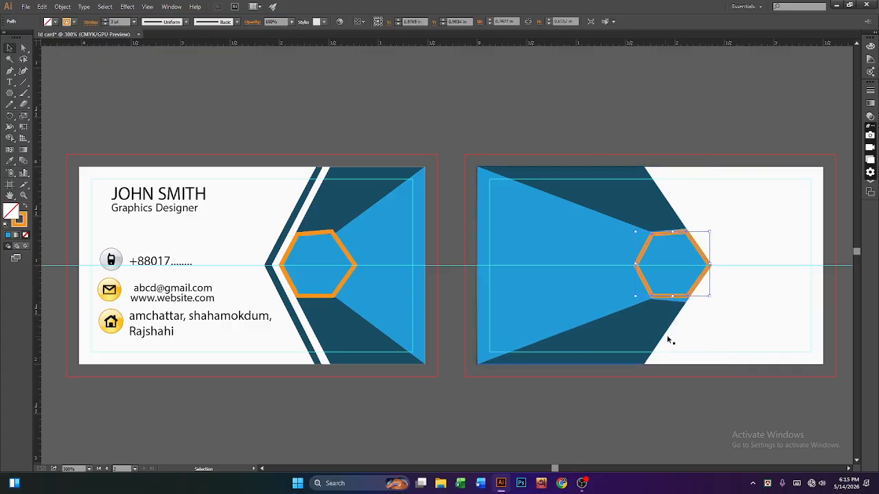
click(659, 314)
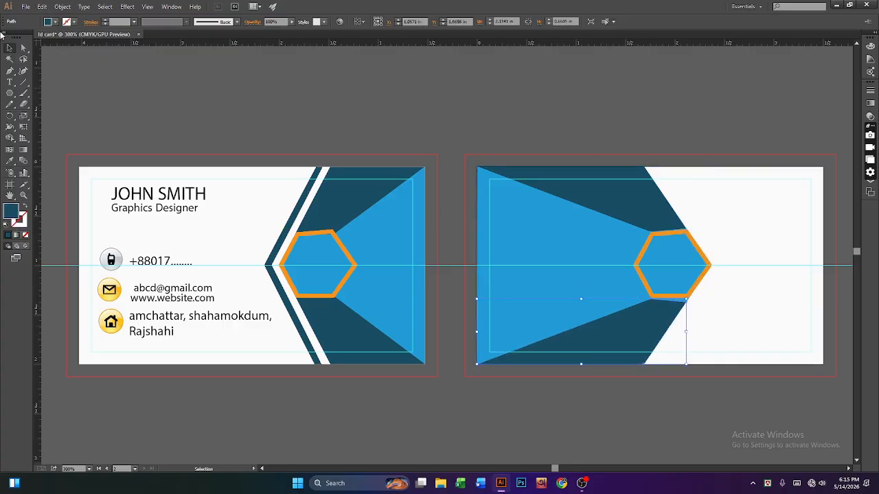
click(22, 48)
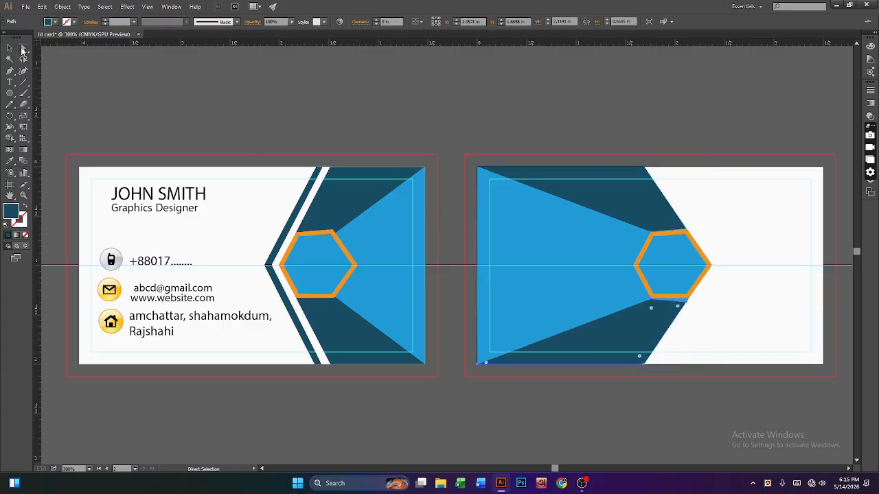
click(686, 306)
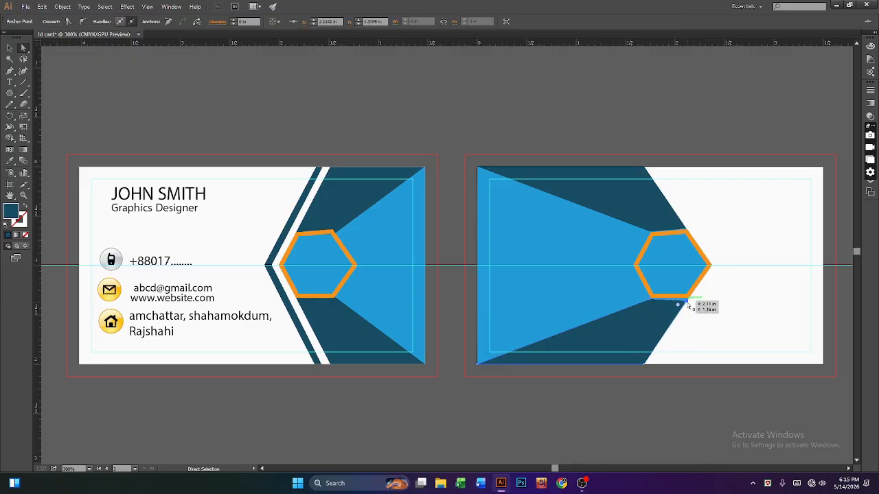
drag(687, 305, 689, 307)
key(Right)
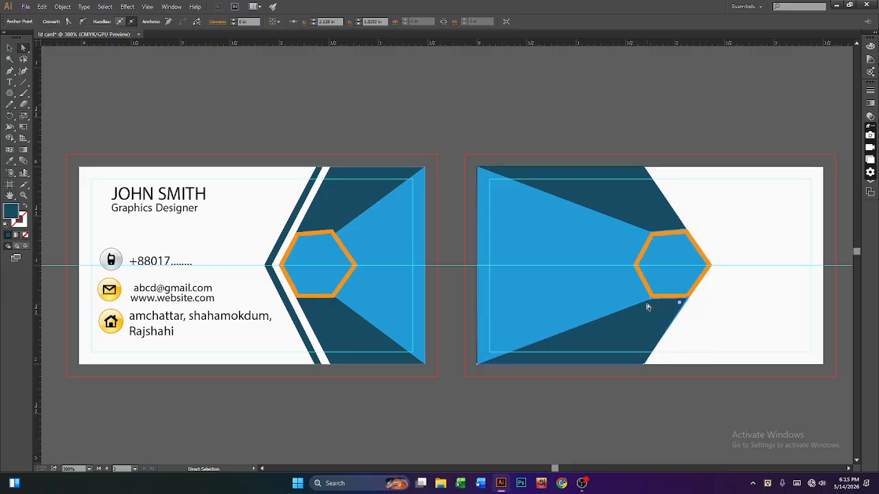
drag(651, 304, 652, 305)
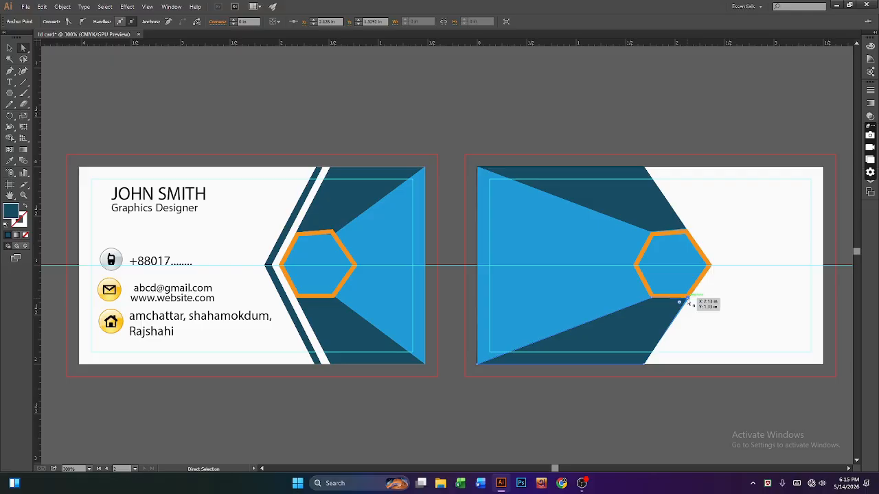
drag(688, 302, 690, 305)
Step: Fit the top navy wedge's anchors to the hexagon's upper-left and upper-right corners
click(640, 195)
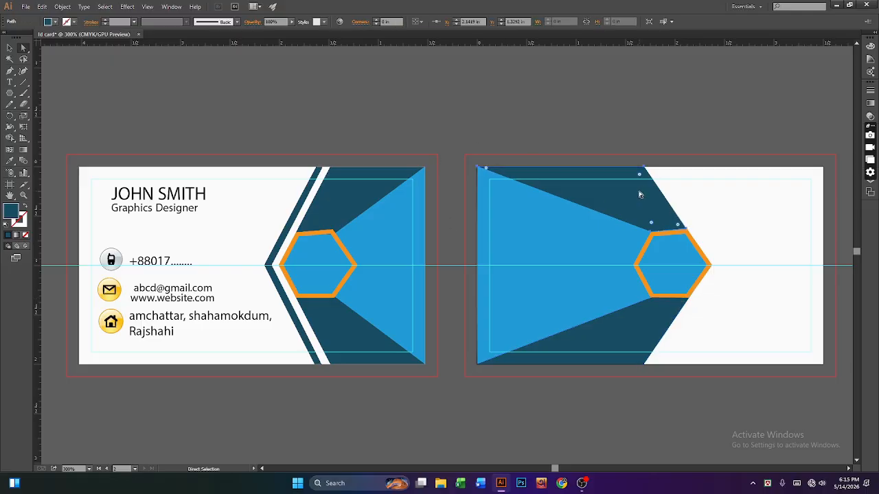
click(651, 232)
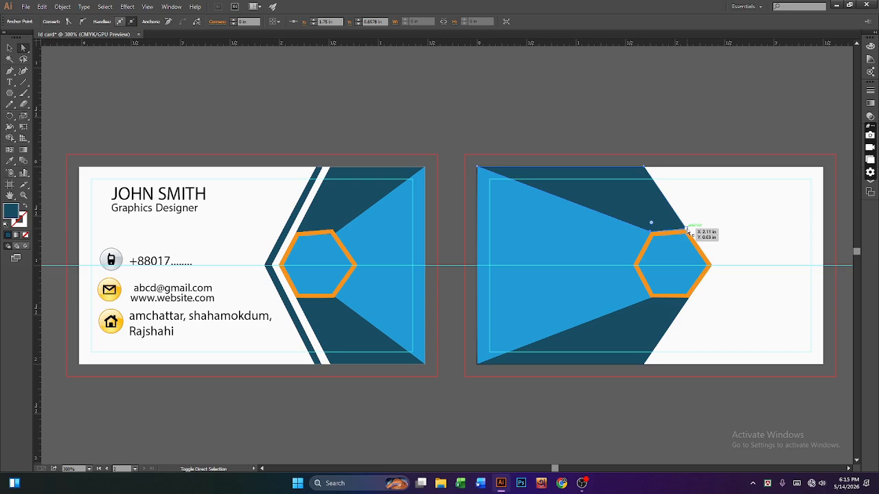
shift+click(685, 232)
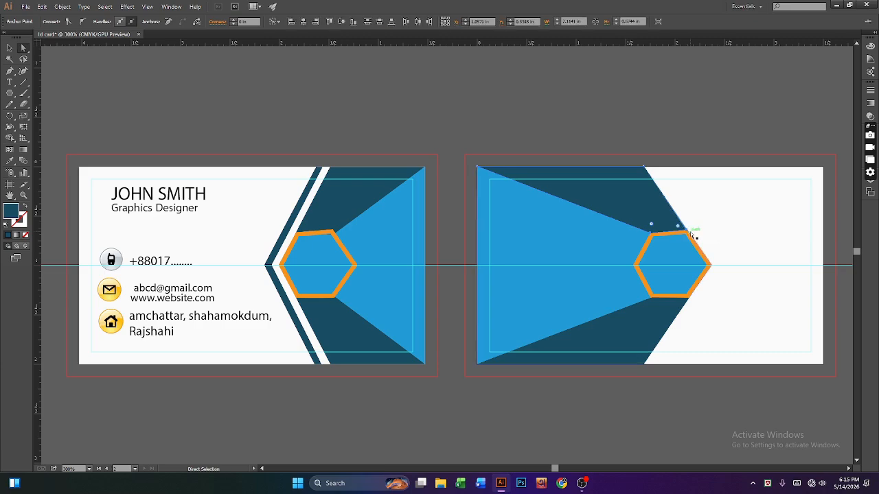
key(v)
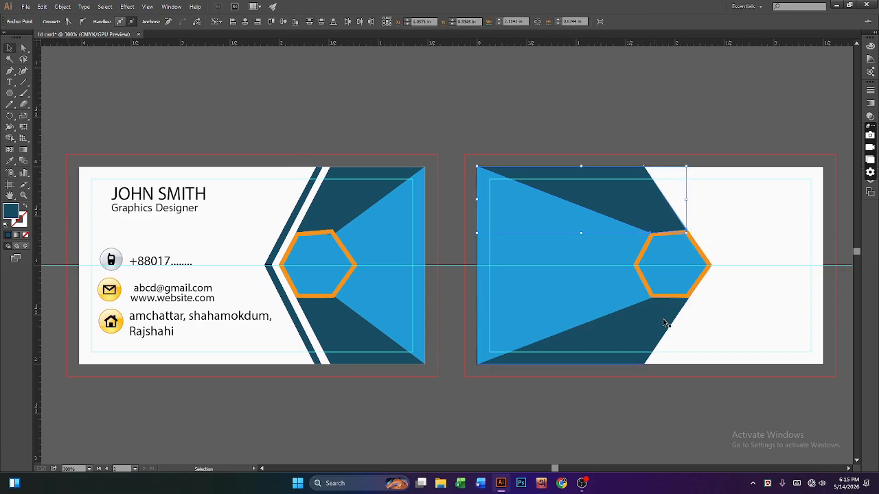
click(694, 292)
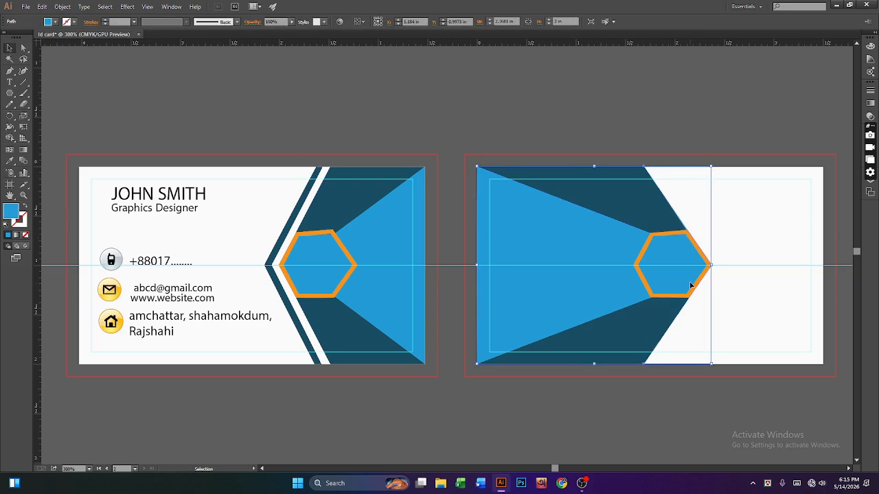
Step: Bring the back card's orange hexagon to the front, zoom out, and minimize Illustrator
right_click(647, 287)
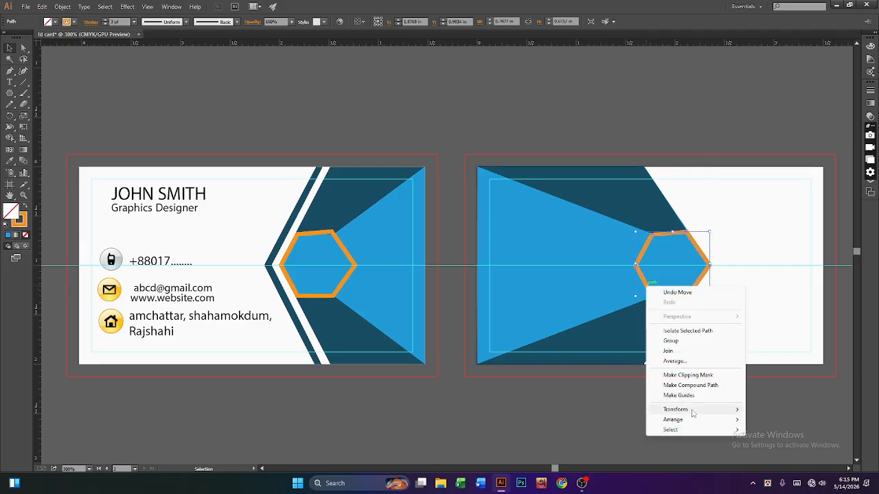
mouse_move(691, 412)
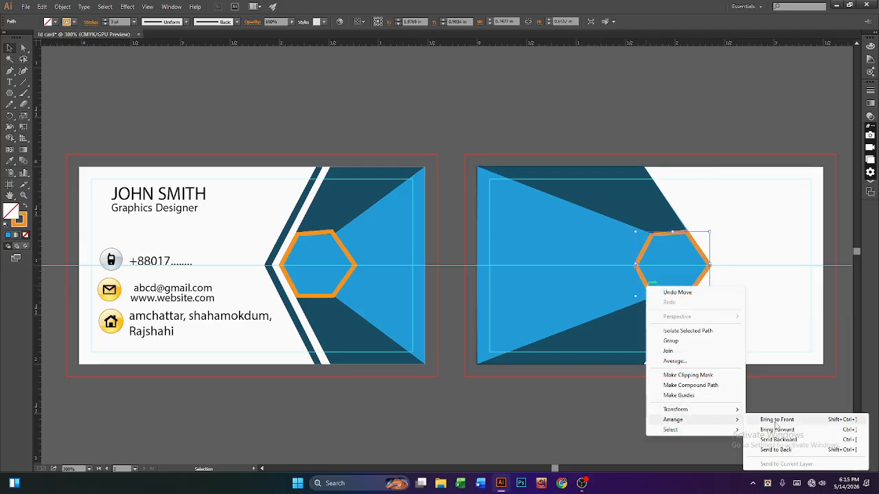
click(776, 423)
click(628, 406)
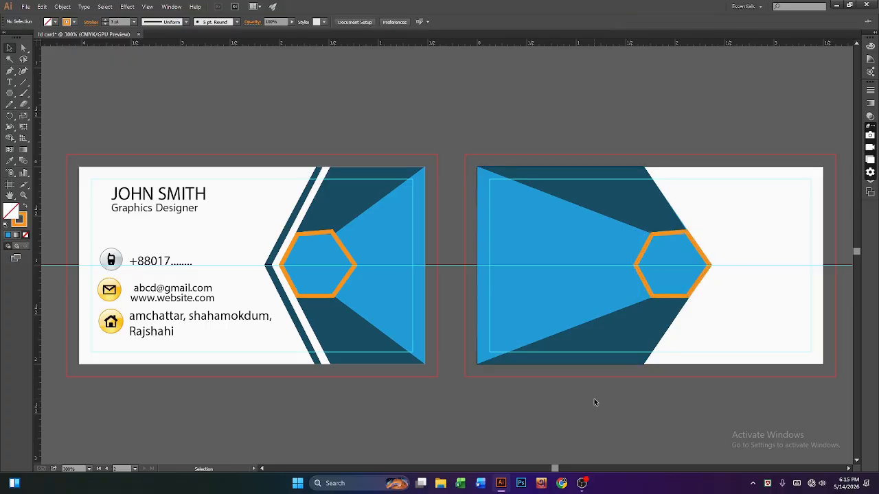
key(ctrl+minus)
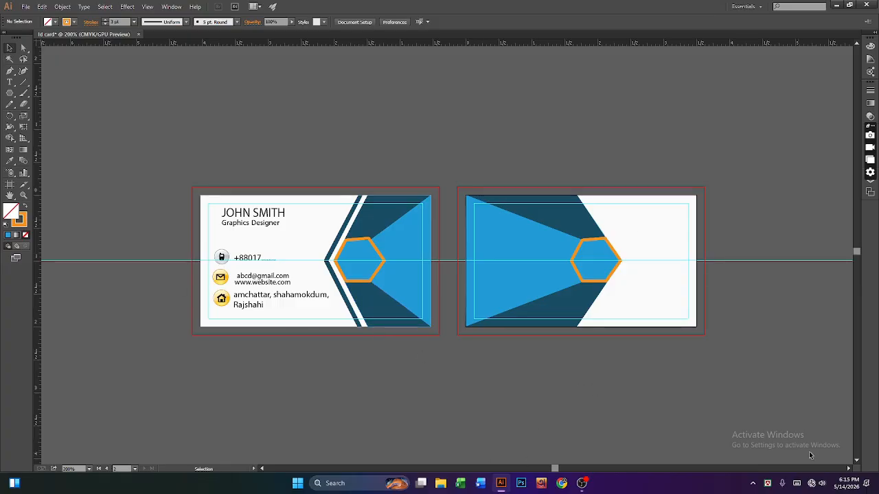
click(836, 5)
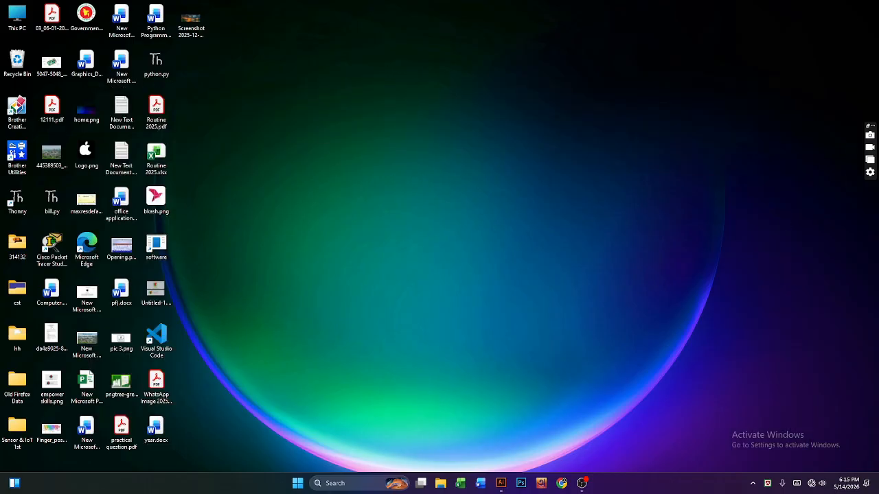
Step: Check the Downloads folder in File Explorer and preview bkash.png in the image viewer
double_click(17, 17)
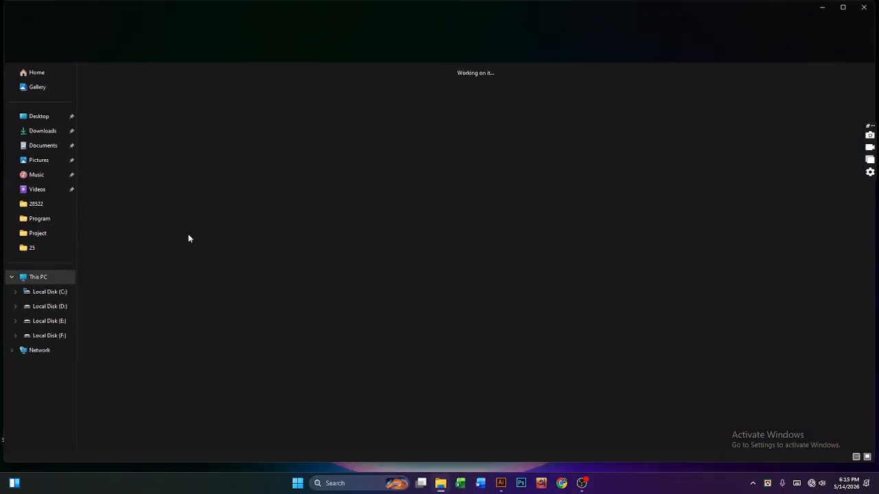
click(31, 135)
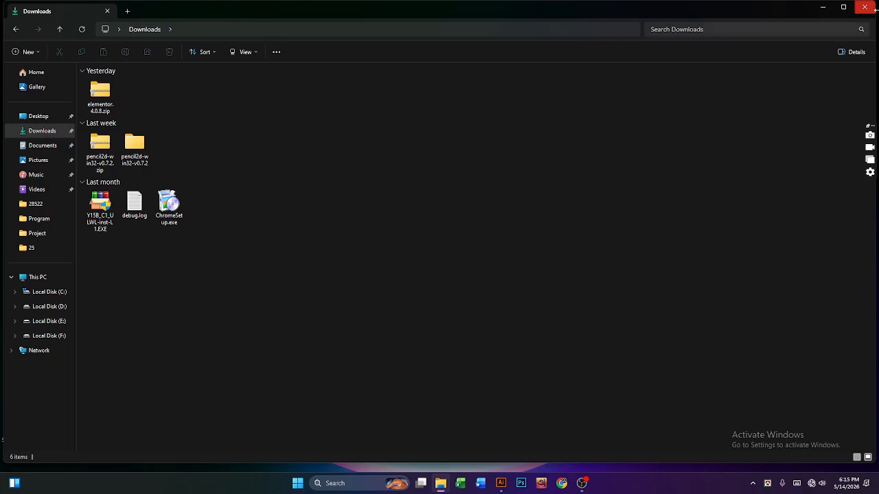
click(864, 7)
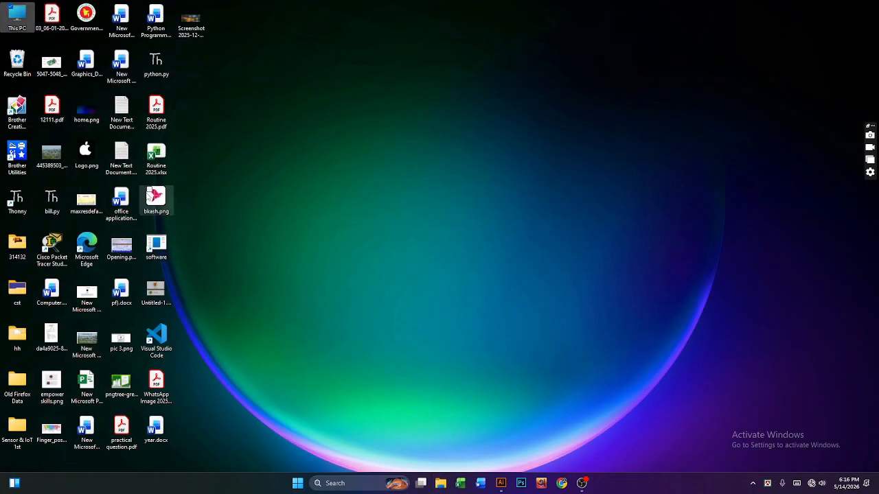
click(155, 199)
key(Return)
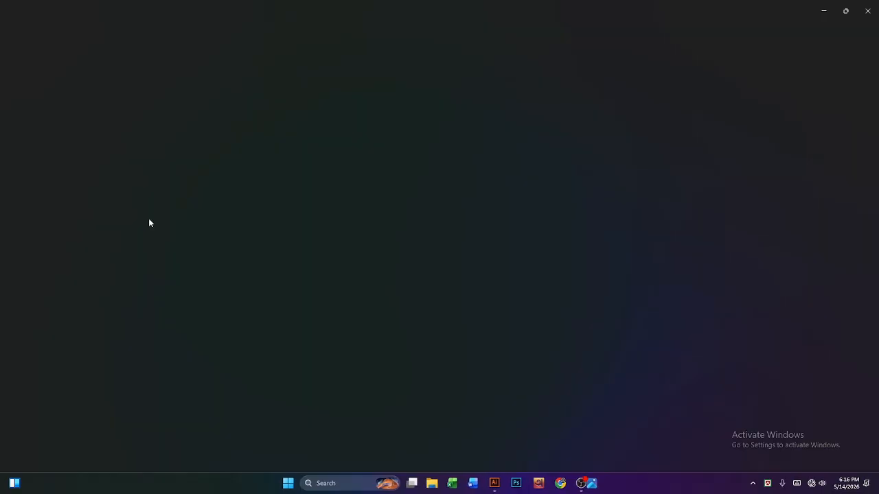
click(868, 11)
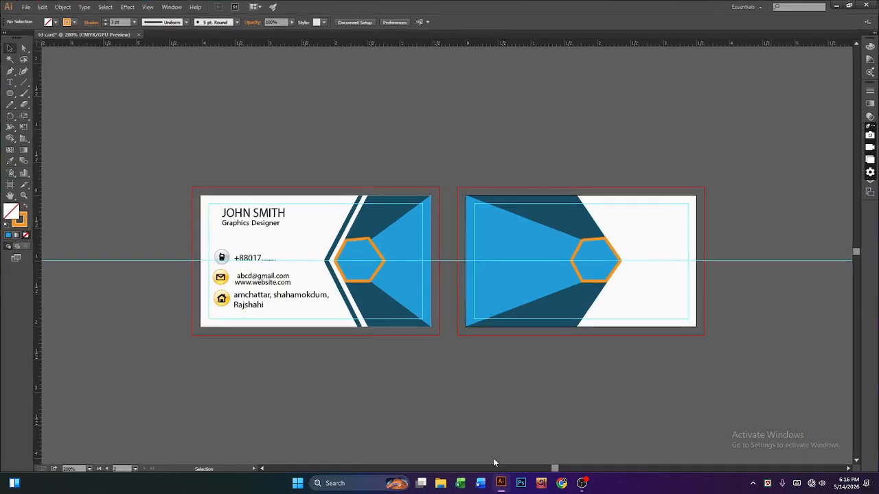
Step: Return to the card document, then drag bkash.png from the desktop onto the artboard
click(501, 484)
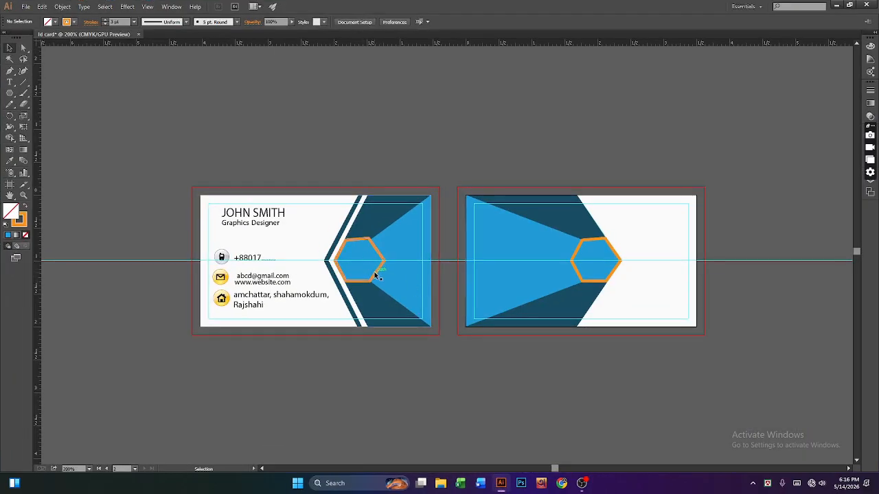
key(a)
key(ctrl+equal)
key(v)
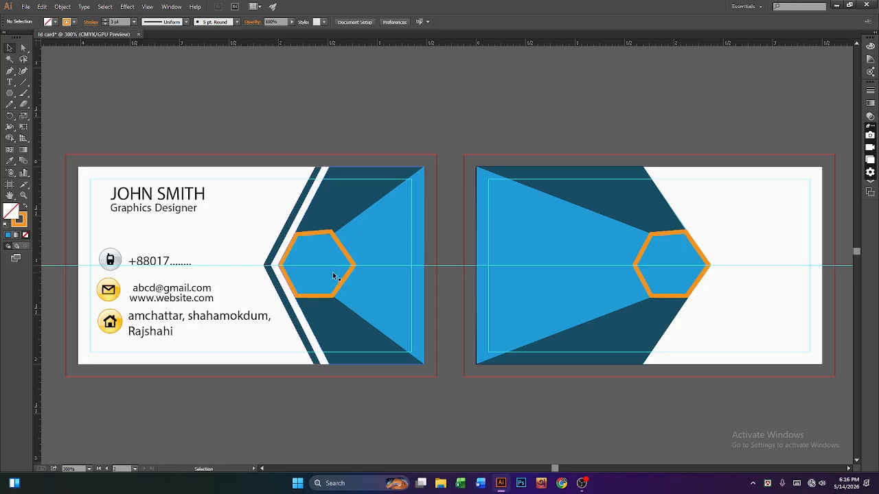
click(336, 297)
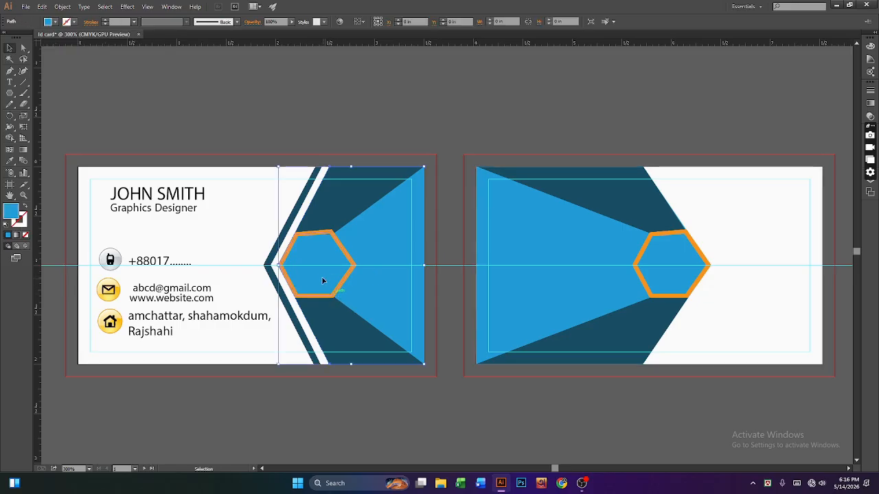
click(836, 5)
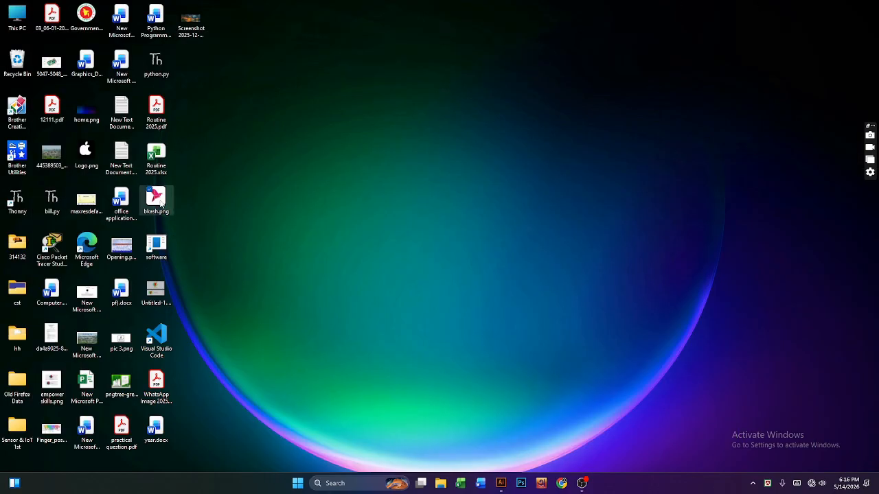
drag(159, 205, 378, 309)
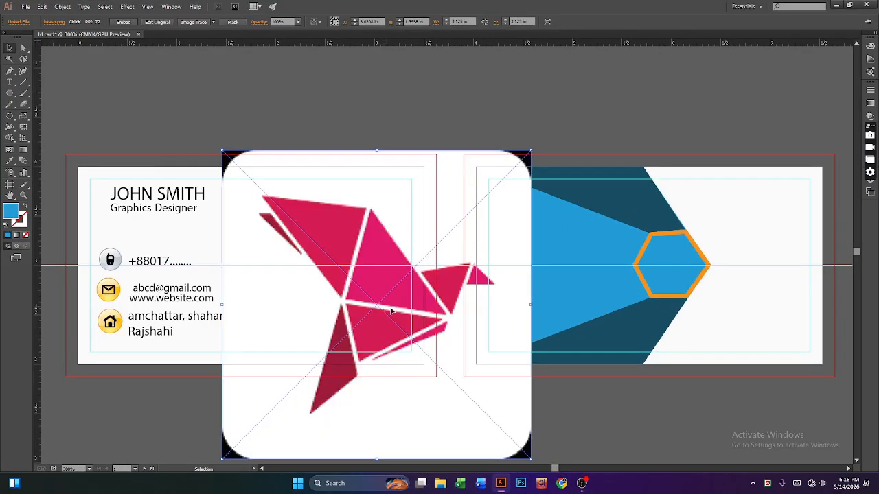
Step: Scale the bird image down to logo size and place it beside the front card's orange hexagon
scroll(493, 347, down, 1)
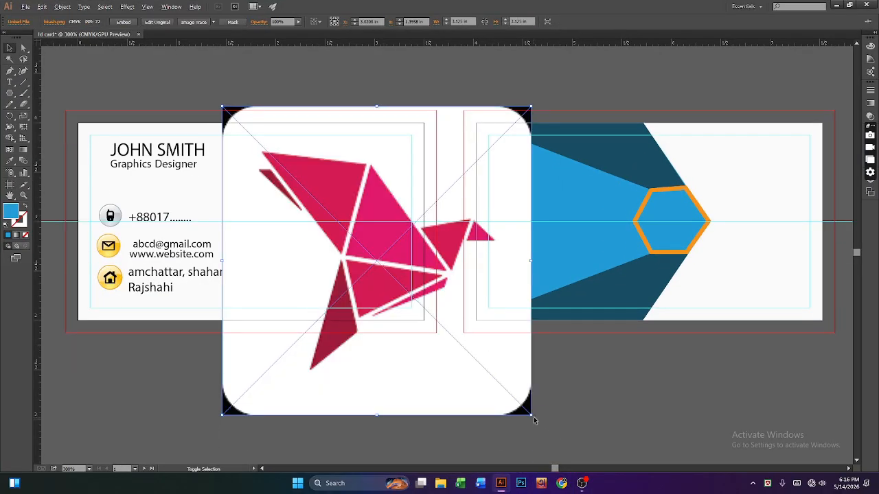
drag(532, 416, 412, 296)
click(463, 373)
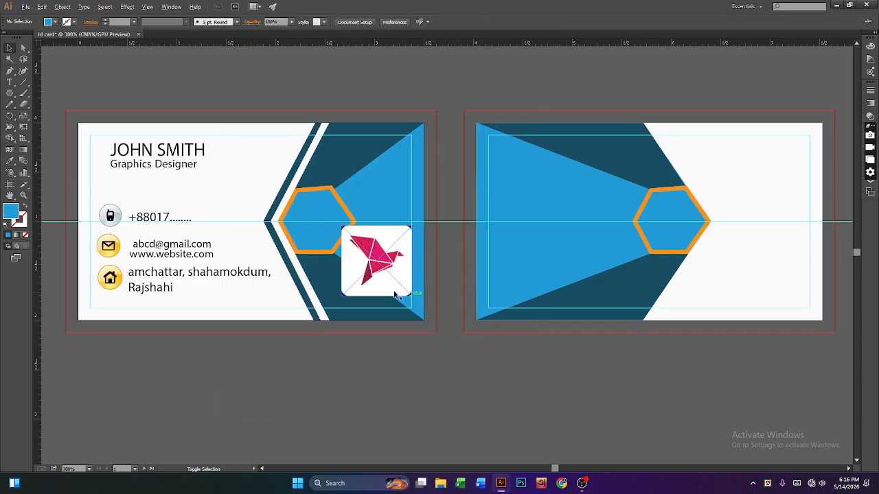
click(406, 293)
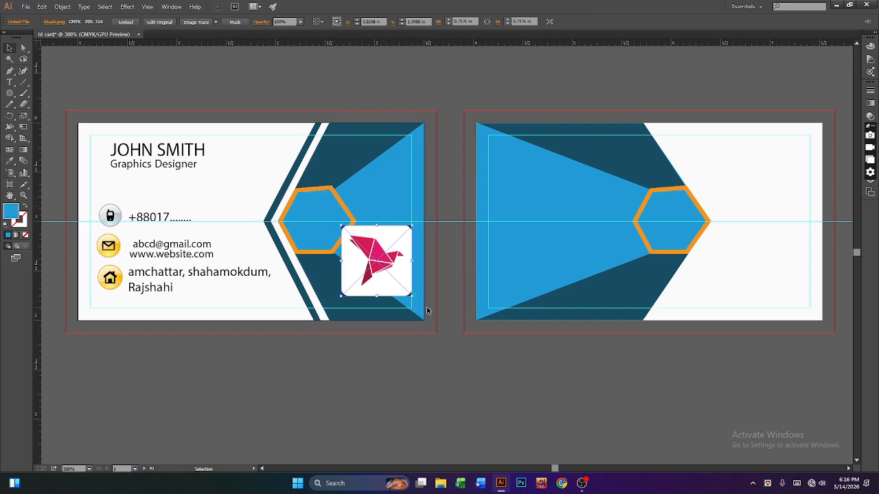
key(shift)
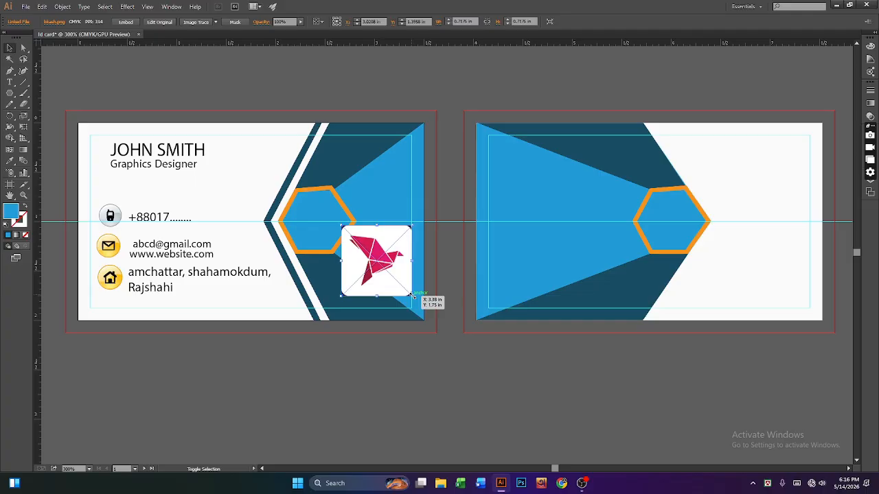
drag(413, 296, 418, 302)
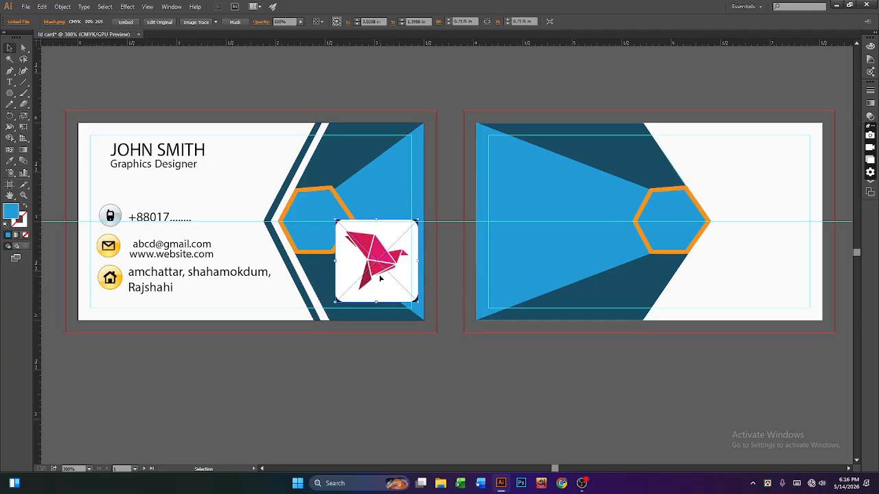
drag(381, 279, 327, 247)
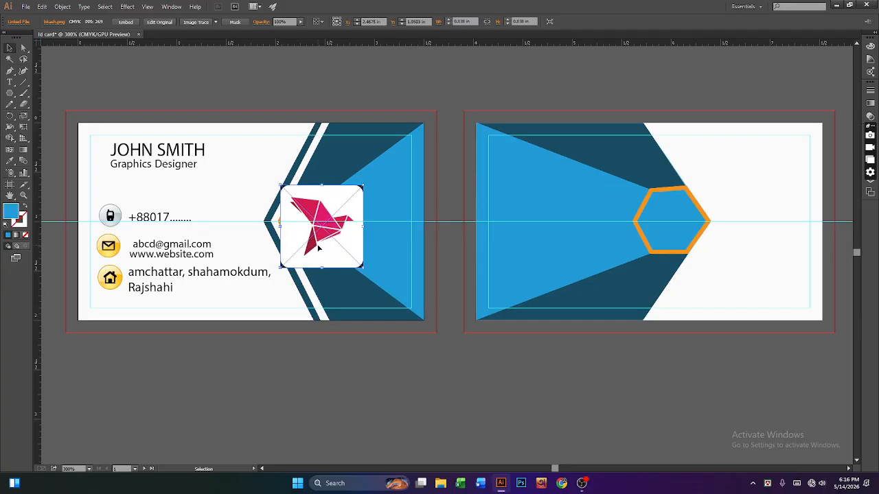
drag(318, 249, 360, 249)
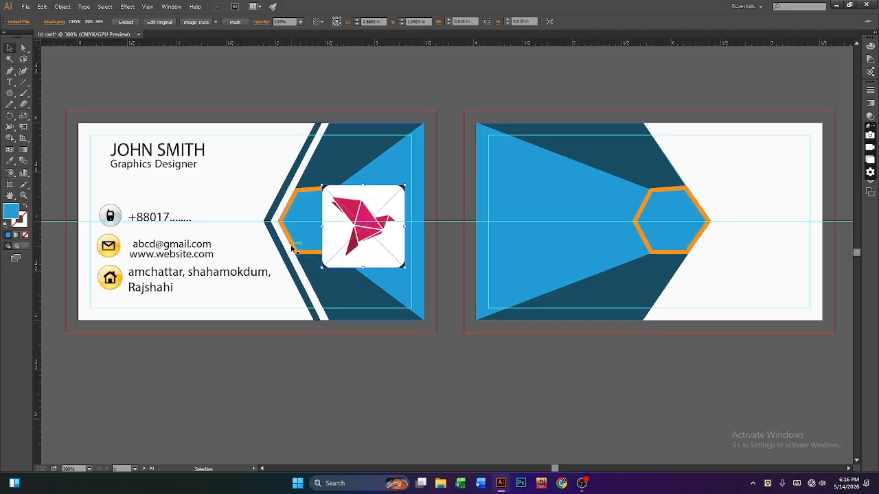
click(301, 256)
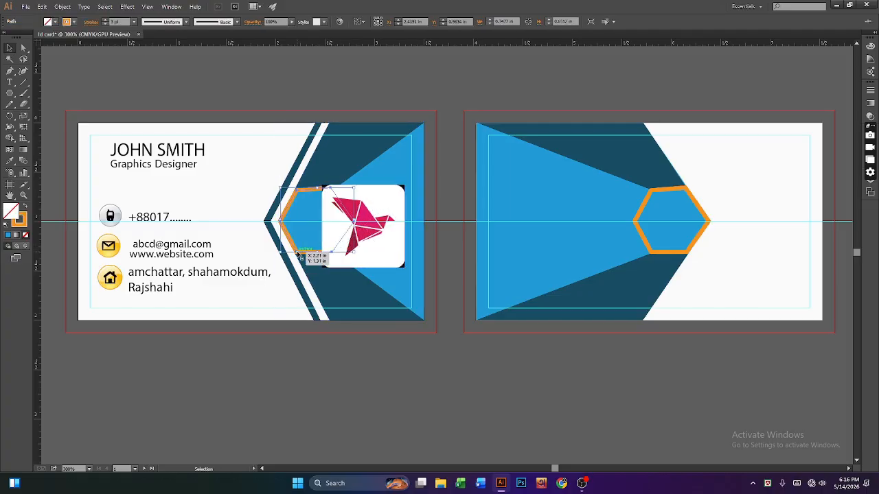
Step: Bring the orange hexagon to the front and position the bird logo beneath it
right_click(298, 254)
mouse_move(343, 375)
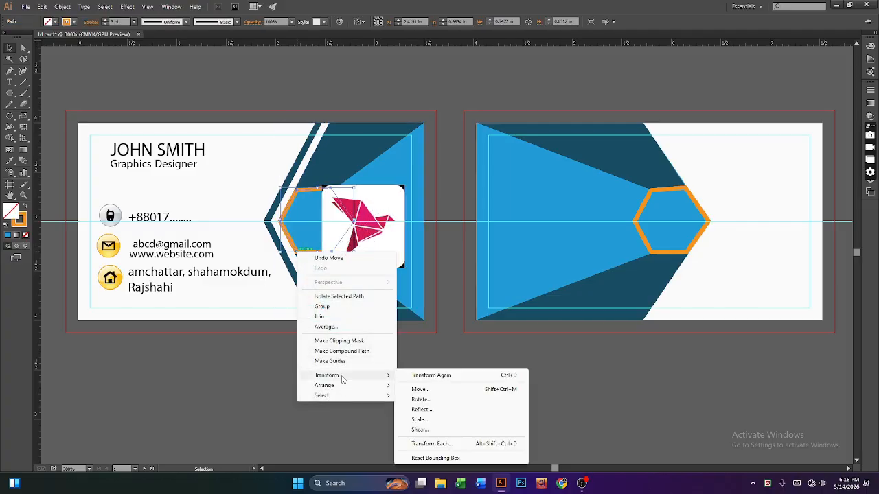
mouse_move(387, 387)
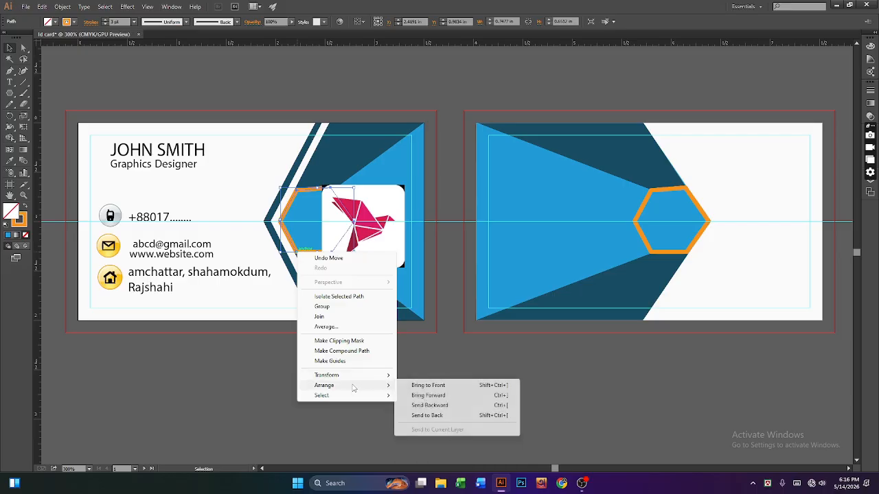
click(449, 389)
drag(372, 254, 333, 257)
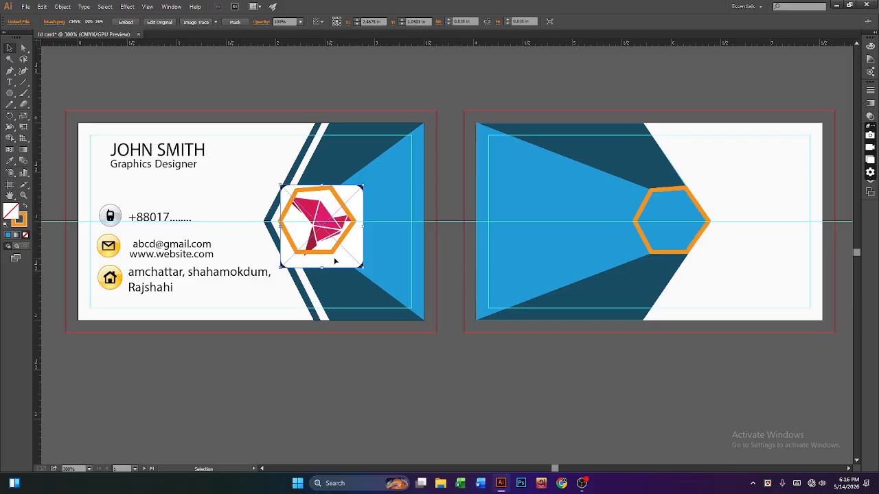
drag(335, 261, 335, 270)
key(Left)
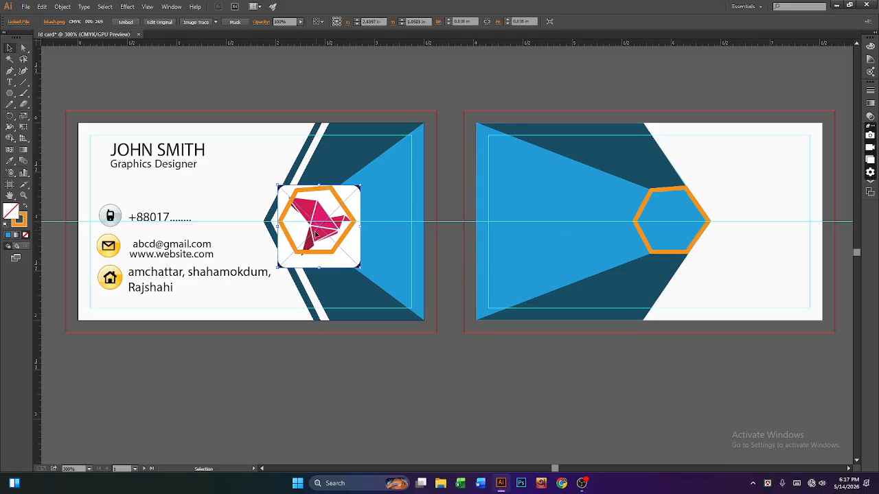
Step: Select the hexagon and logo together and apply Make Clipping Mask
click(350, 347)
click(317, 251)
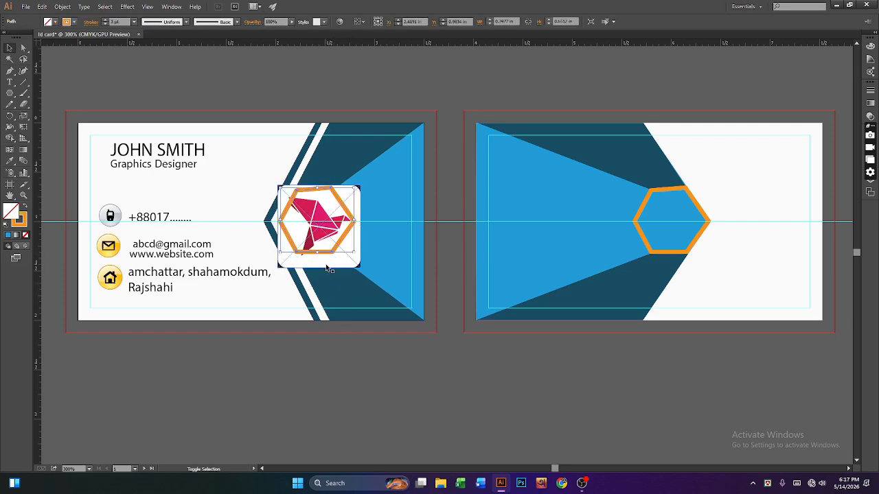
shift+click(331, 266)
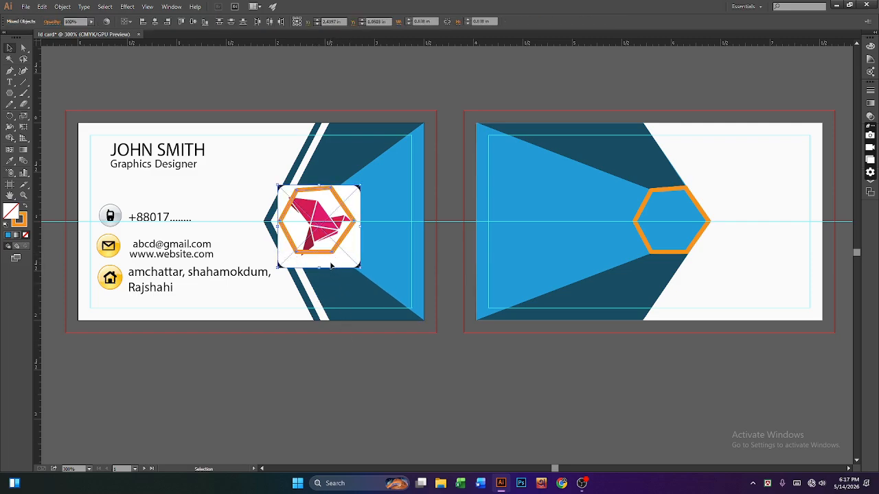
right_click(331, 266)
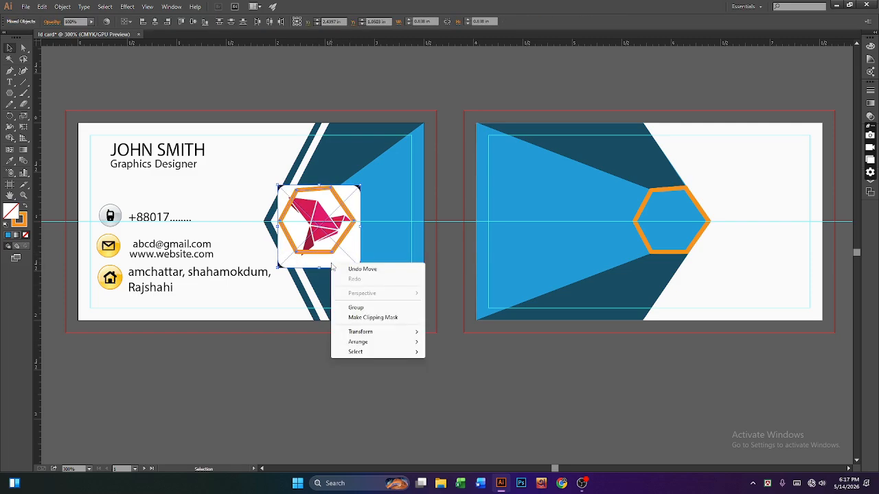
click(379, 318)
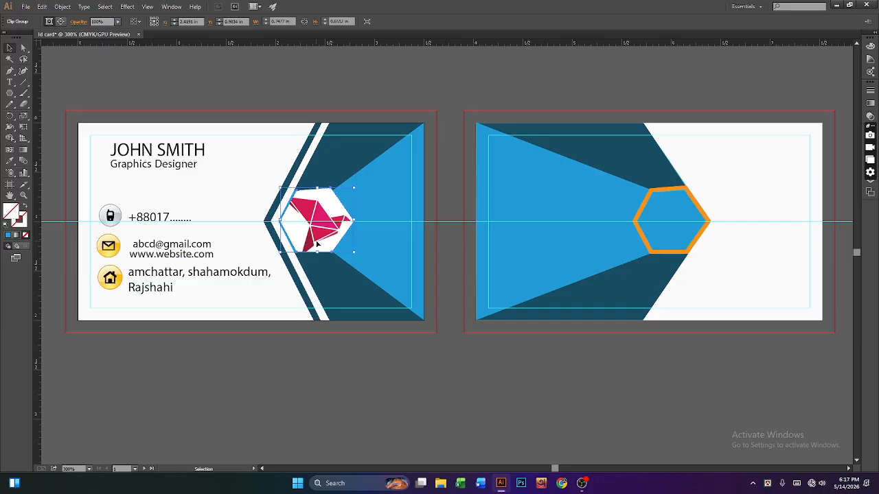
Step: Undo the front card's earlier clipping mask on the bird logo and clear the selection
click(684, 254)
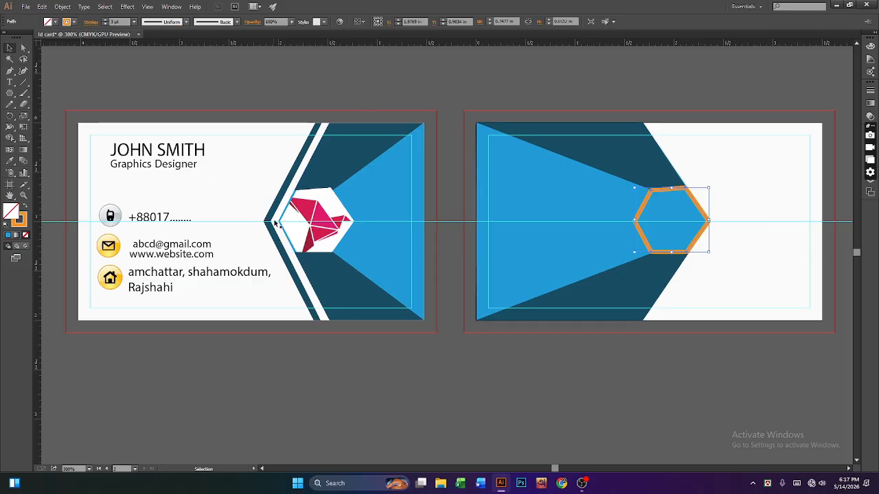
click(306, 235)
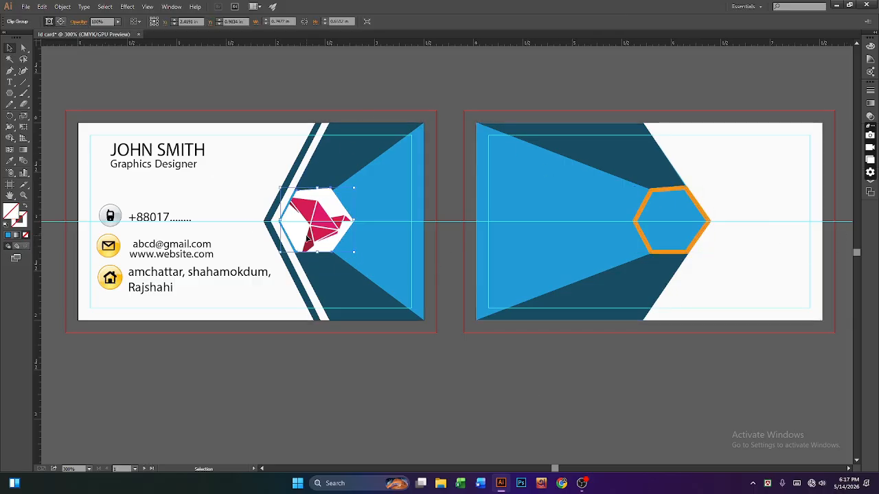
right_click(306, 238)
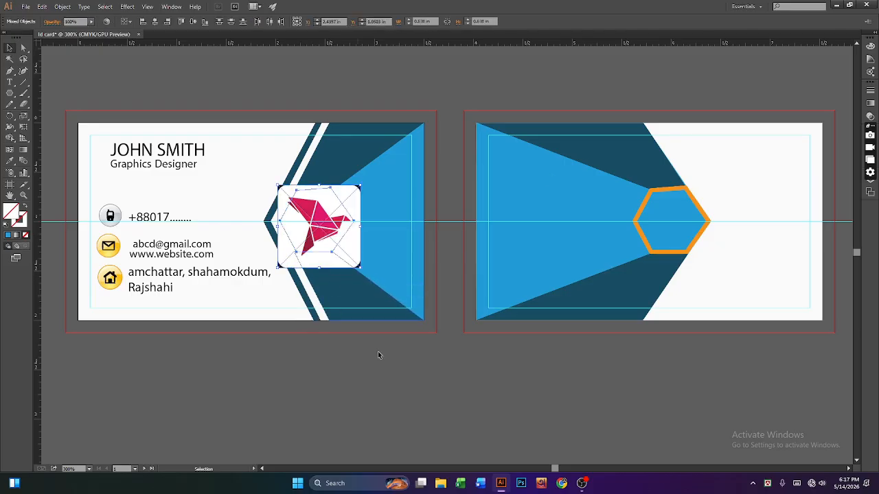
click(417, 414)
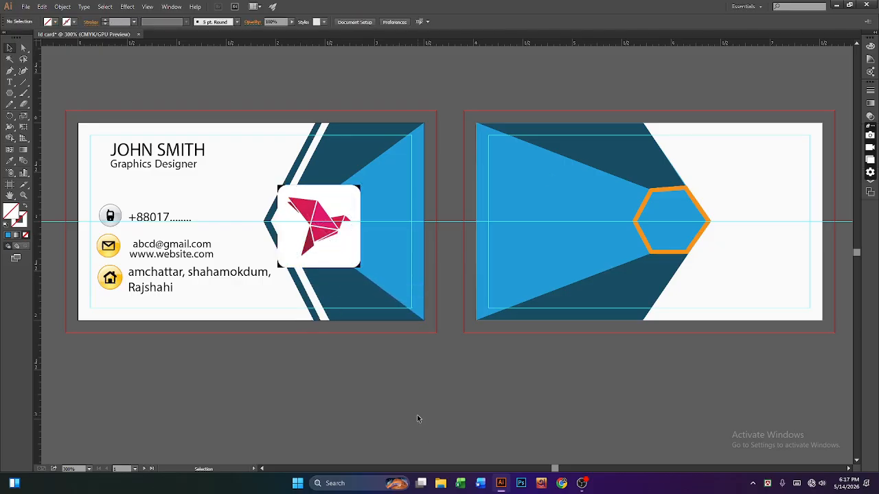
Step: Move the bird logo aside and give the front hexagon a 2 pt orange stroke
click(336, 249)
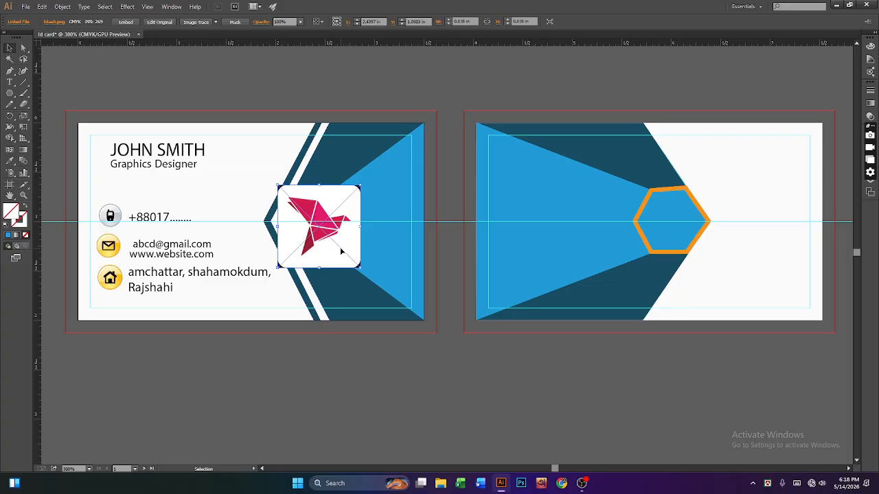
drag(341, 251, 450, 243)
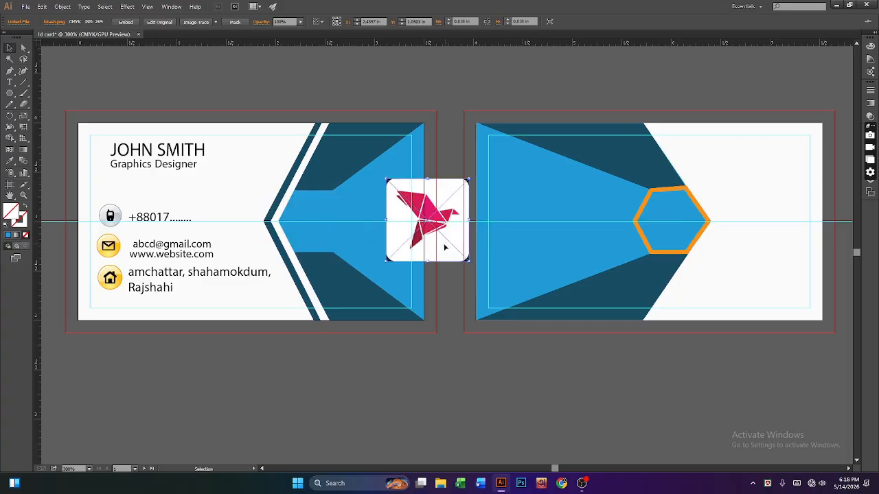
click(310, 235)
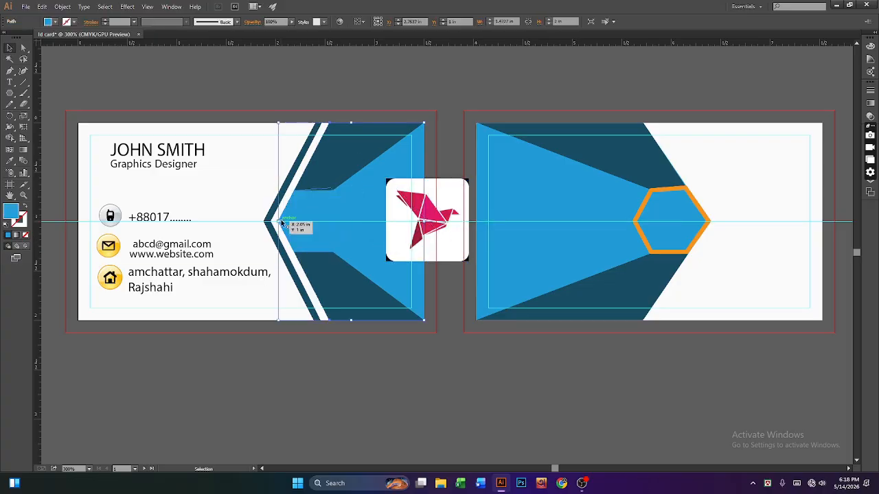
click(345, 209)
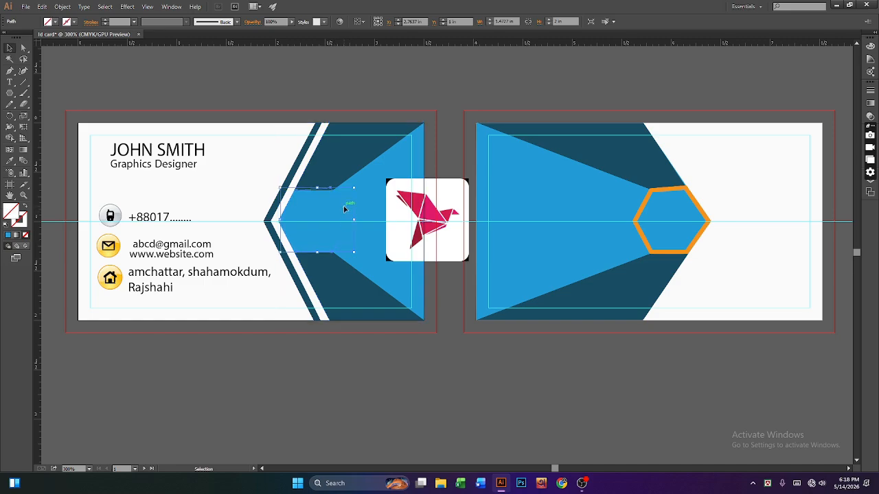
click(105, 20)
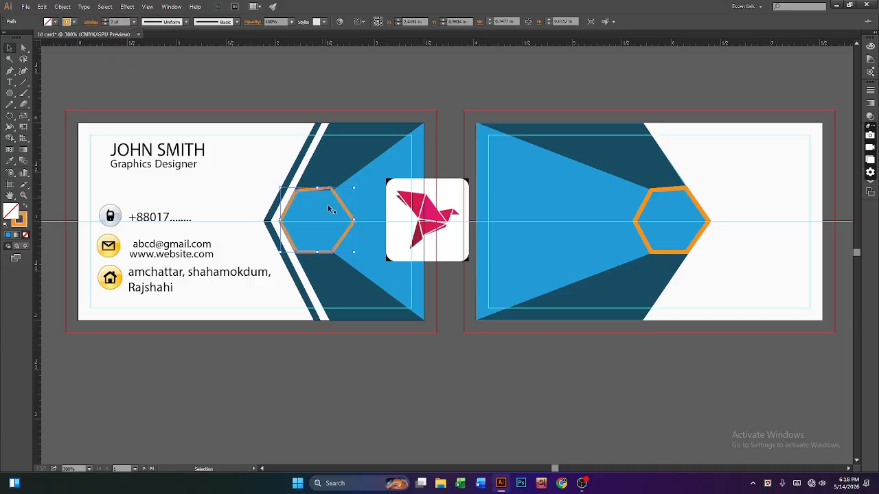
Step: Move the bird image back onto the hexagon, nudging and resizing it to fit
drag(398, 242, 296, 242)
click(318, 254)
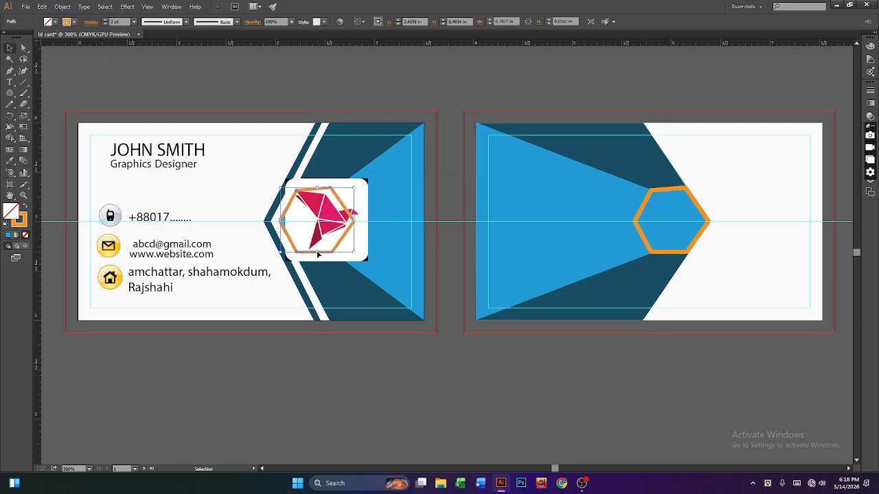
key(Left)
key(Left)
key(Left)
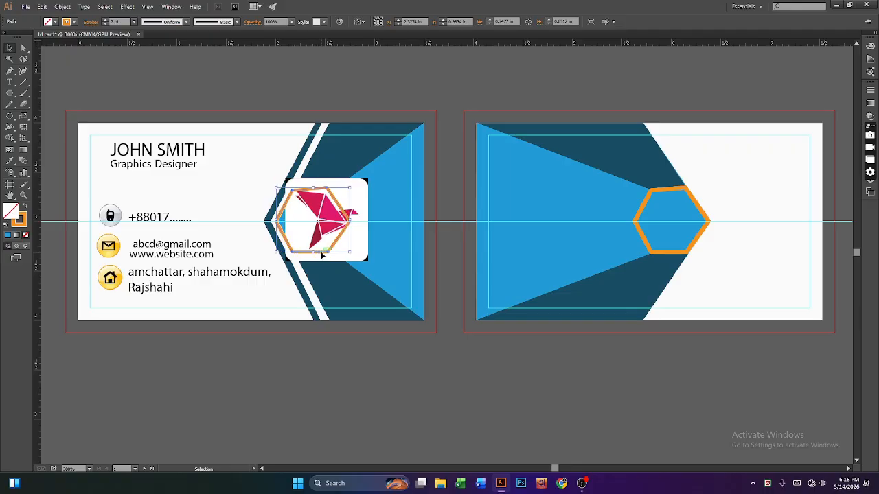
key(Right)
key(Right)
key(Right)
key(Right)
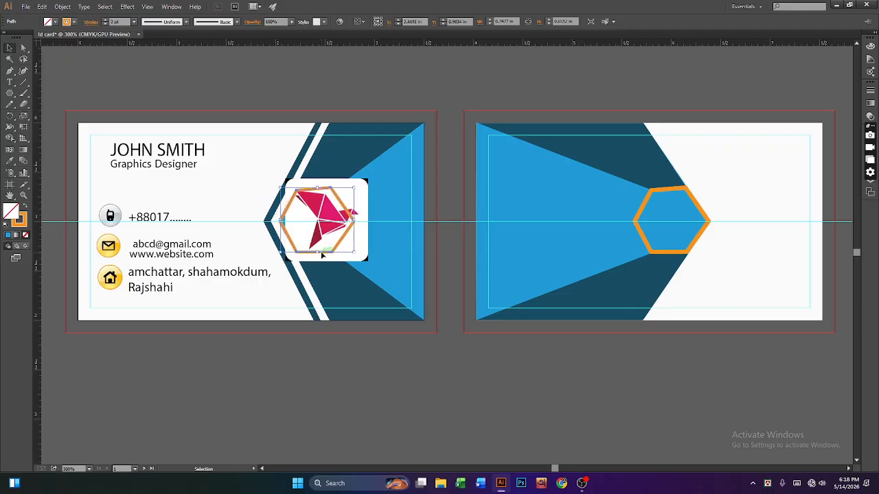
click(364, 254)
key(Left)
key(Left)
key(Left)
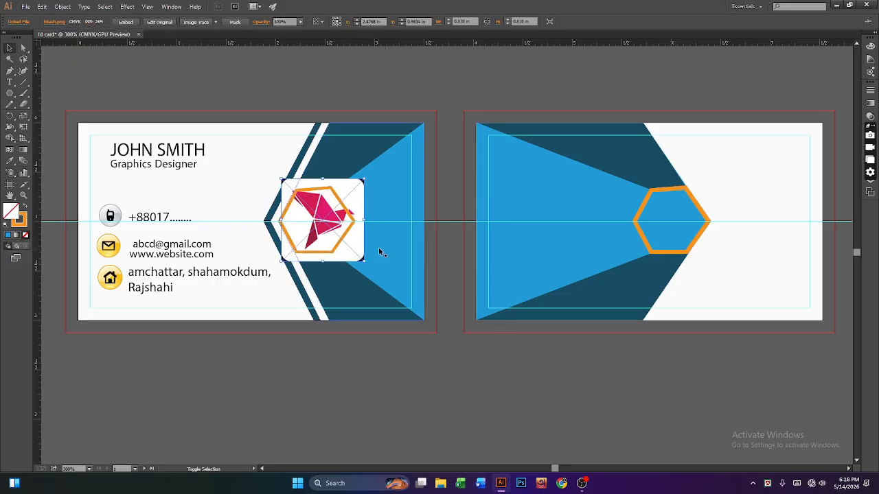
drag(365, 262, 356, 258)
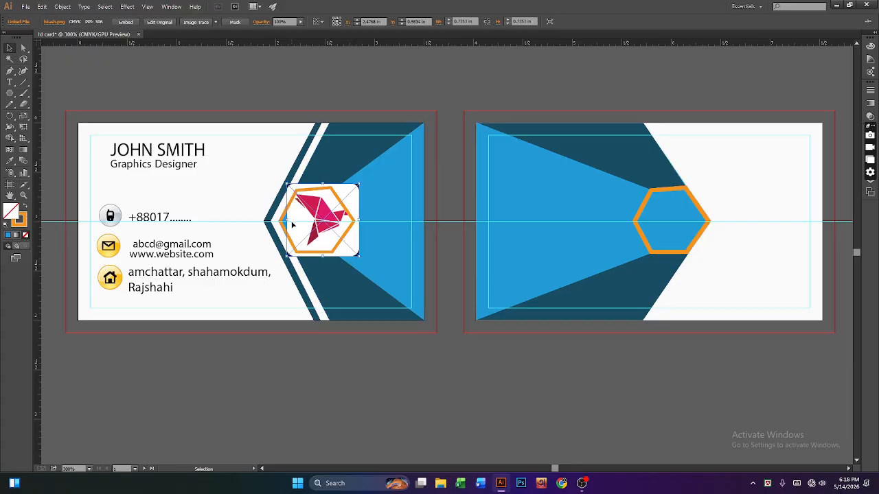
drag(286, 220, 280, 221)
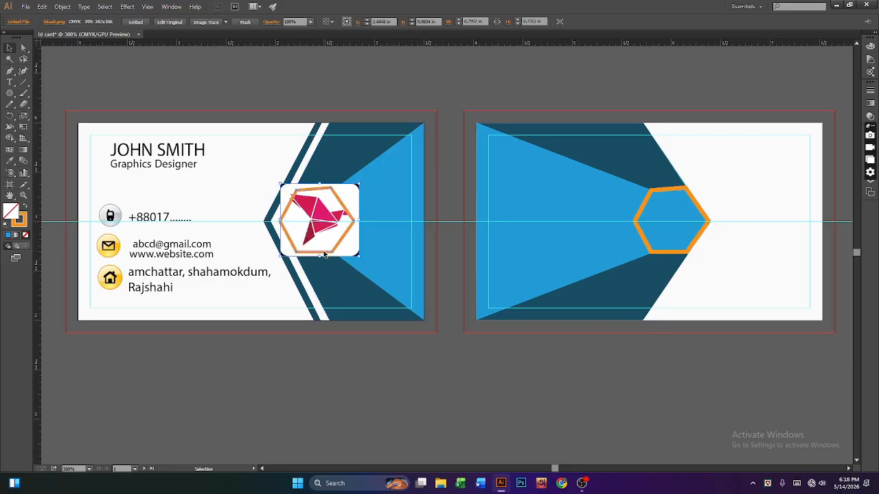
Step: Select the hexagon and bird image together and apply Make Clipping Mask
click(337, 254)
shift+click(342, 252)
right_click(341, 254)
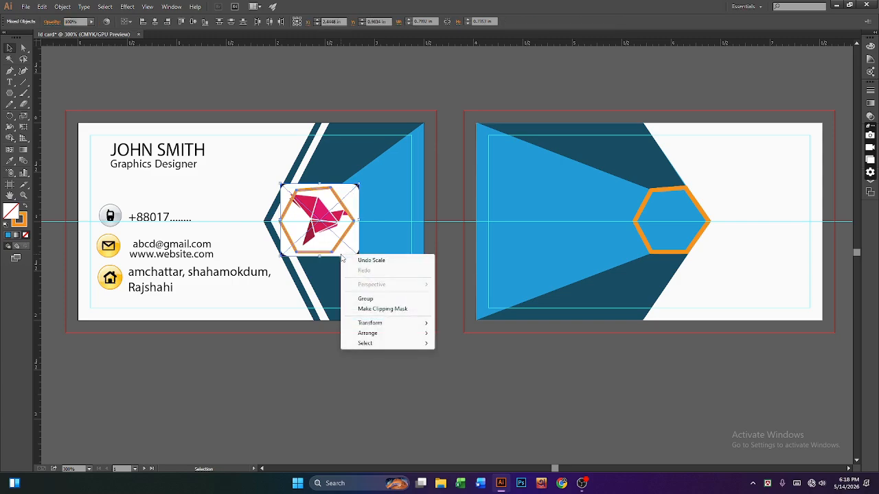
click(373, 311)
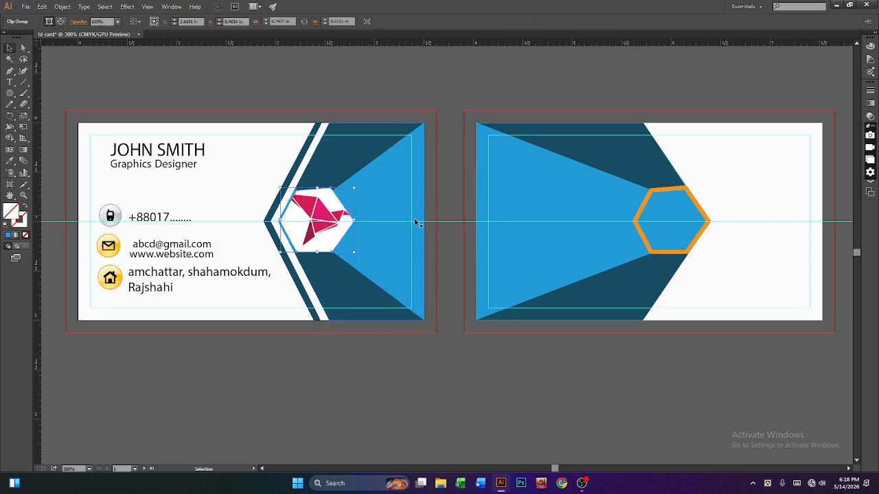
Step: Select the clipped logo and give its hexagon an outline colour through the Color Picker
click(327, 347)
click(319, 242)
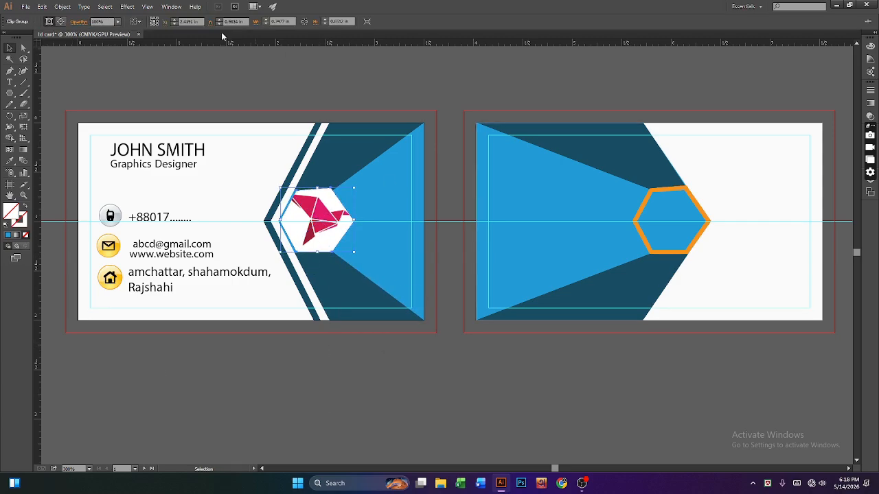
click(19, 221)
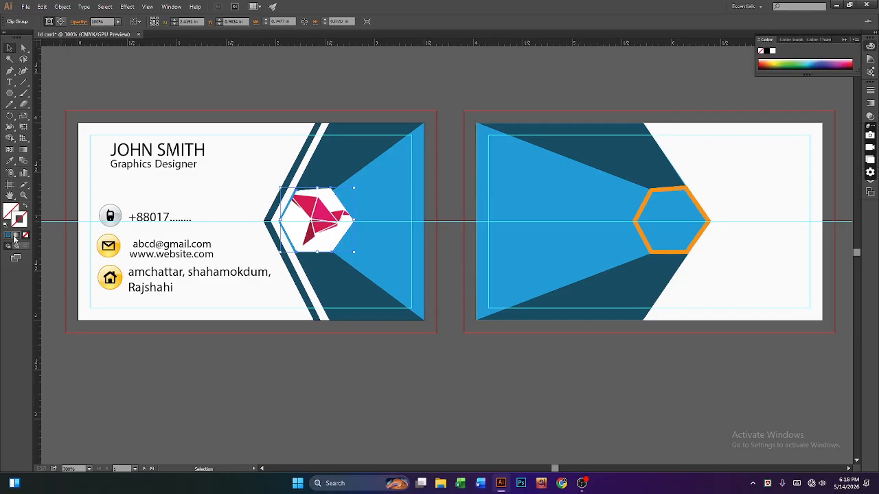
click(9, 236)
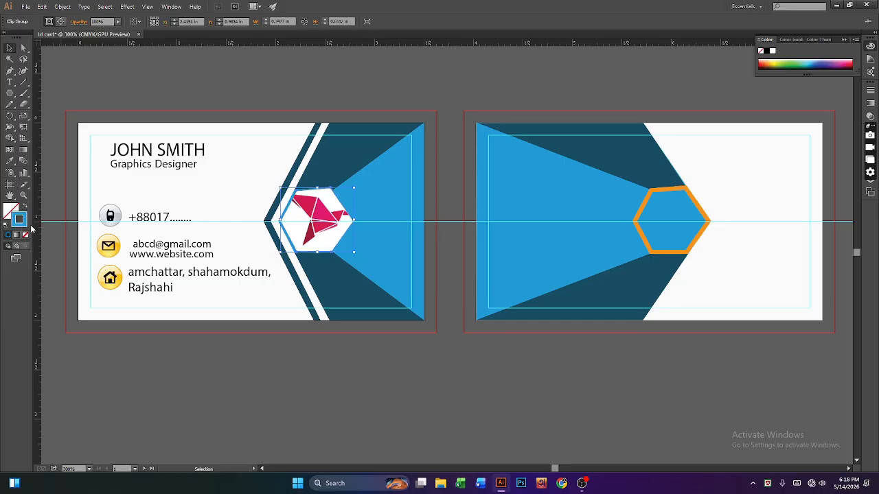
double_click(22, 223)
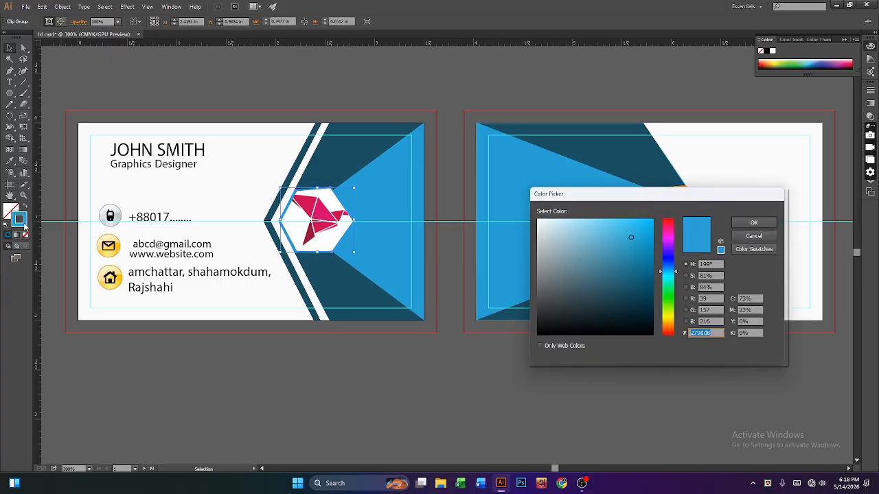
click(754, 223)
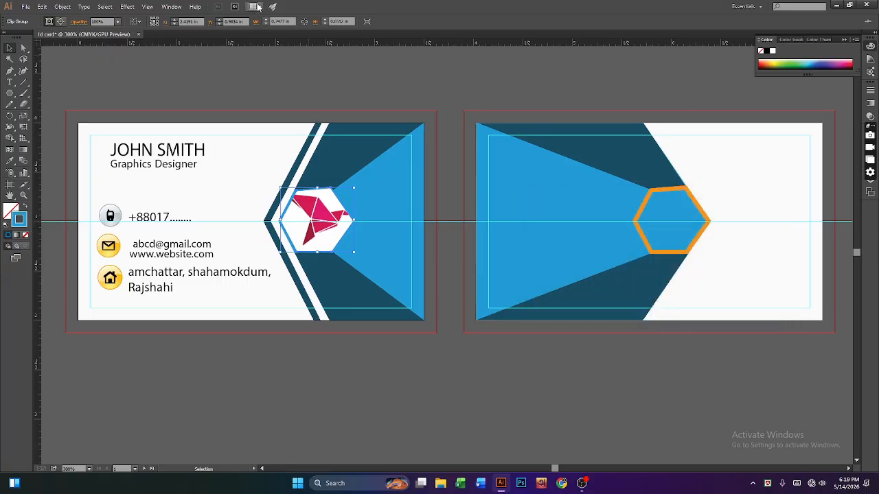
Step: Show the Appearance panel for the logo group and nudge the logo slightly left
click(172, 7)
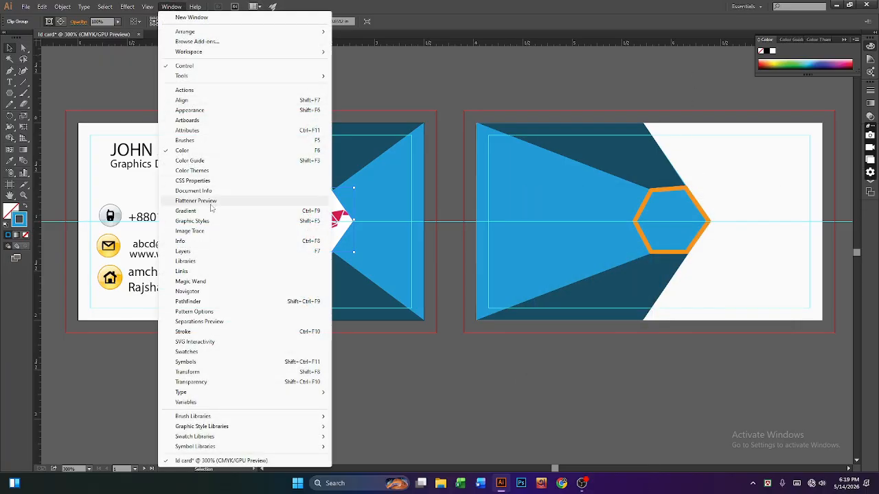
click(189, 109)
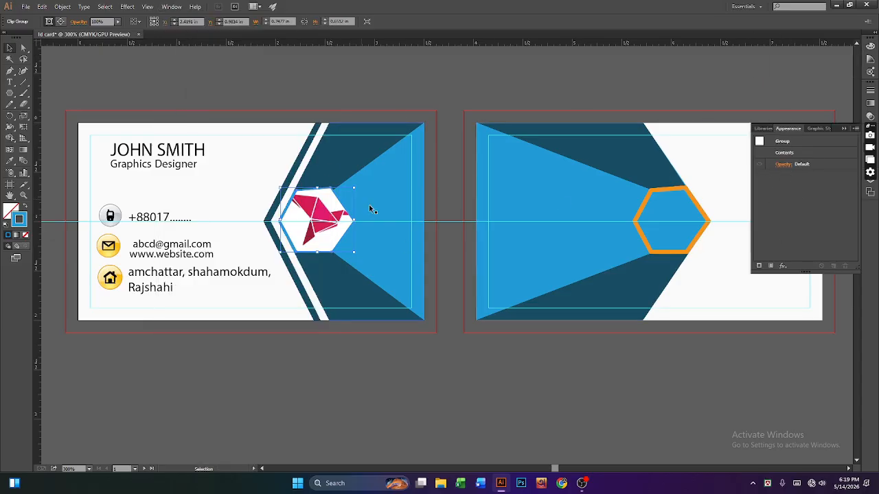
click(370, 368)
click(331, 249)
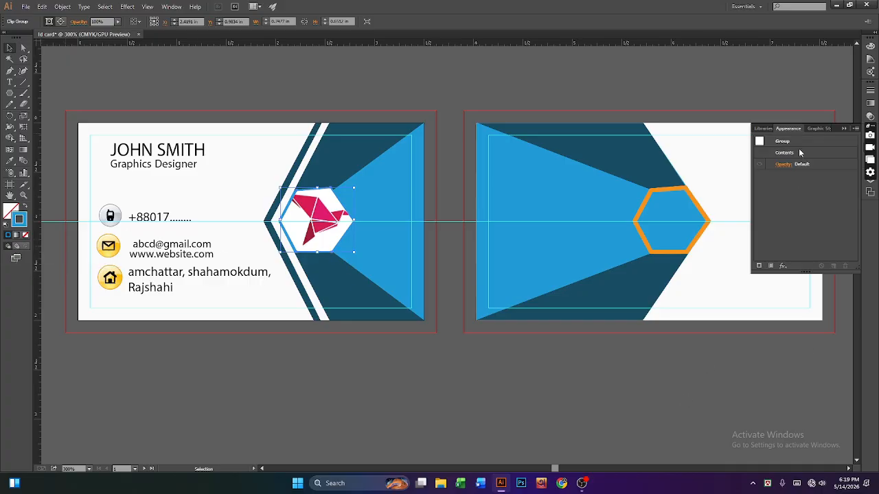
click(772, 129)
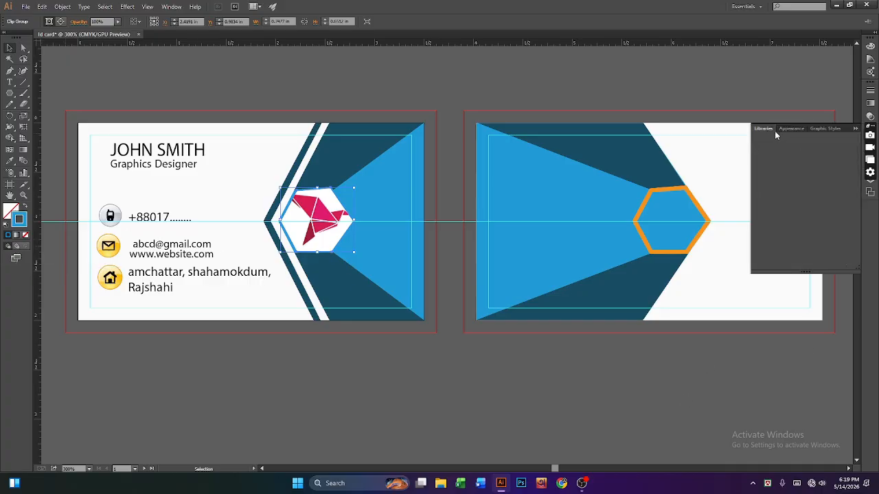
click(328, 239)
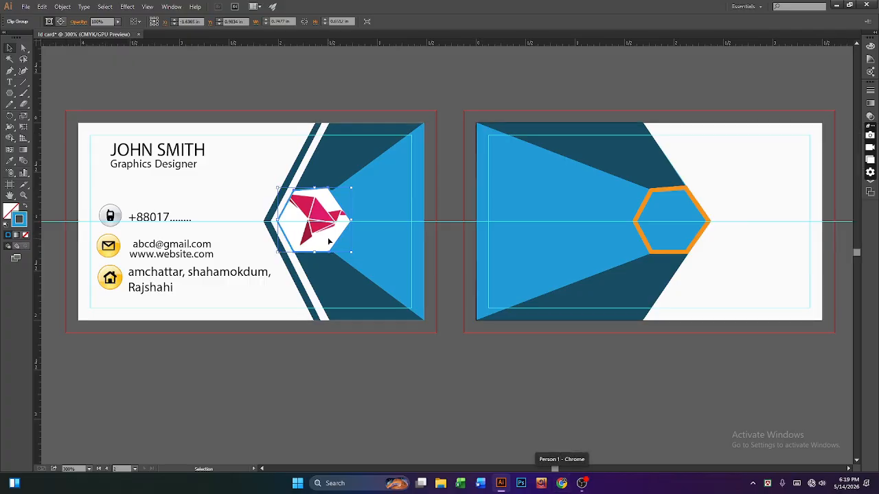
key(Left)
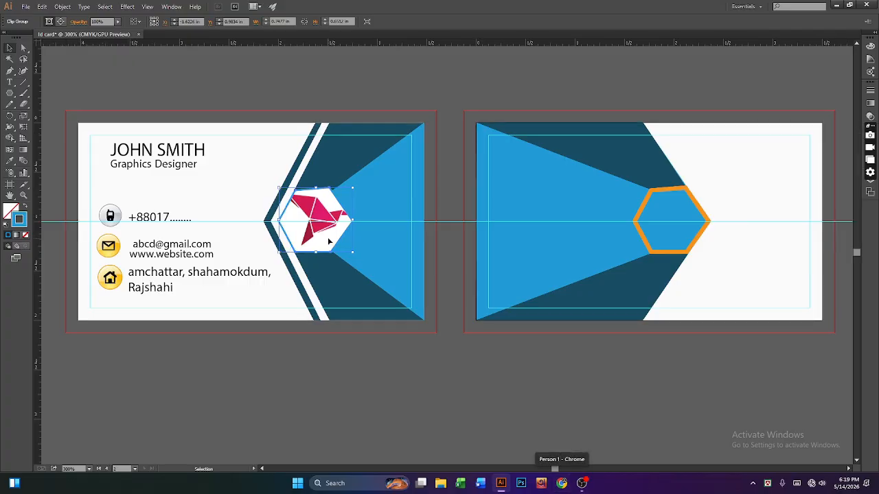
Step: Set the logo's outline to orange eaa52a in the Color Picker and check the result
double_click(18, 221)
drag(667, 325, 668, 323)
click(637, 227)
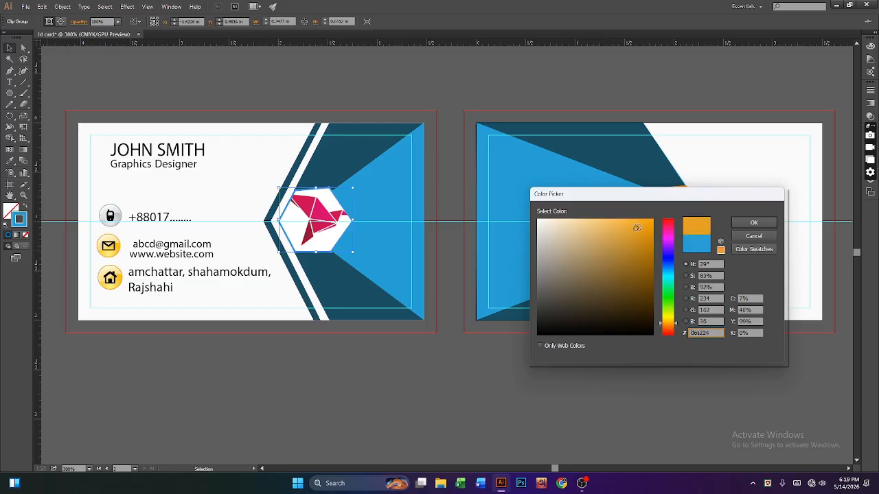
click(633, 228)
click(764, 223)
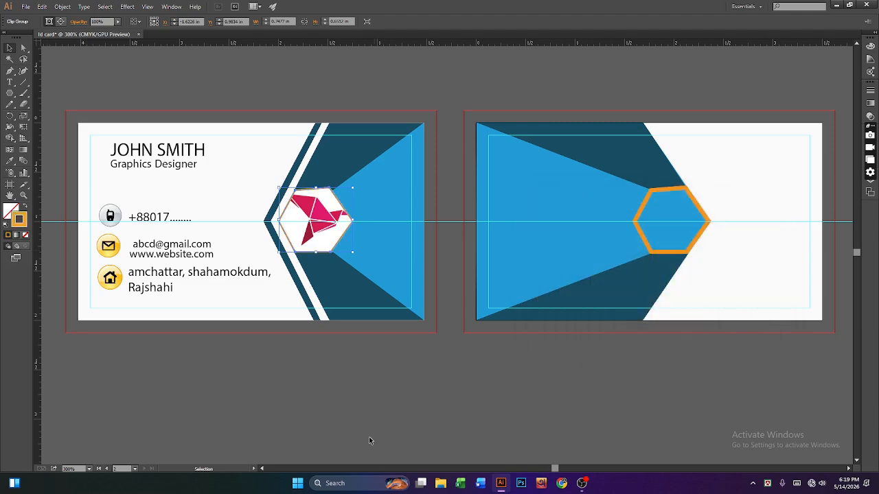
click(359, 390)
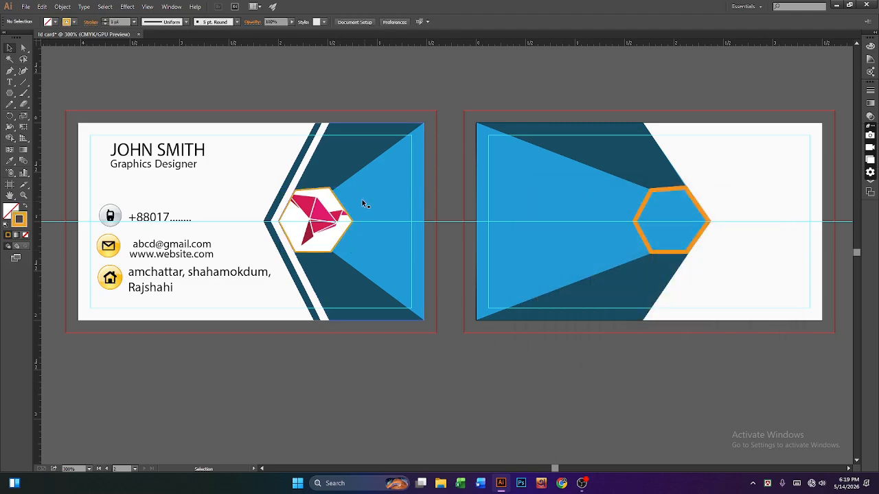
click(336, 239)
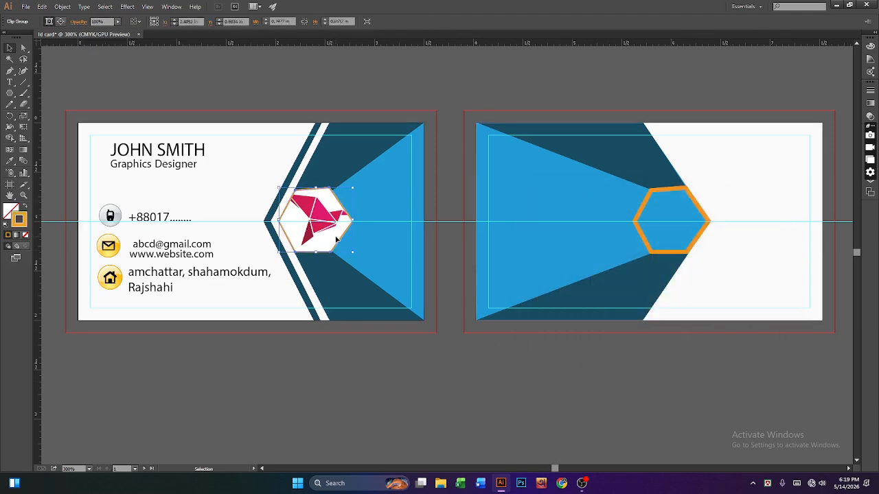
click(324, 336)
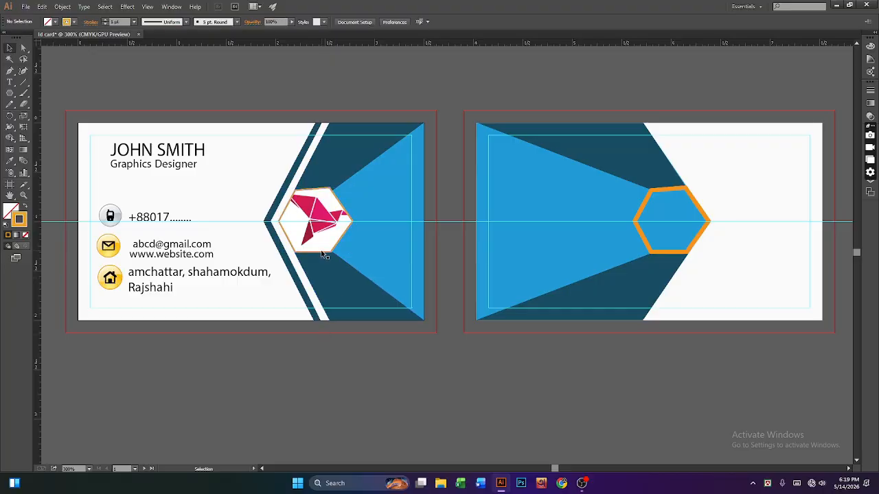
Step: Cancel the first Ctrl+S save prompt and reopen the save dialog from File > Save As
double_click(117, 22)
key(ctrl+s)
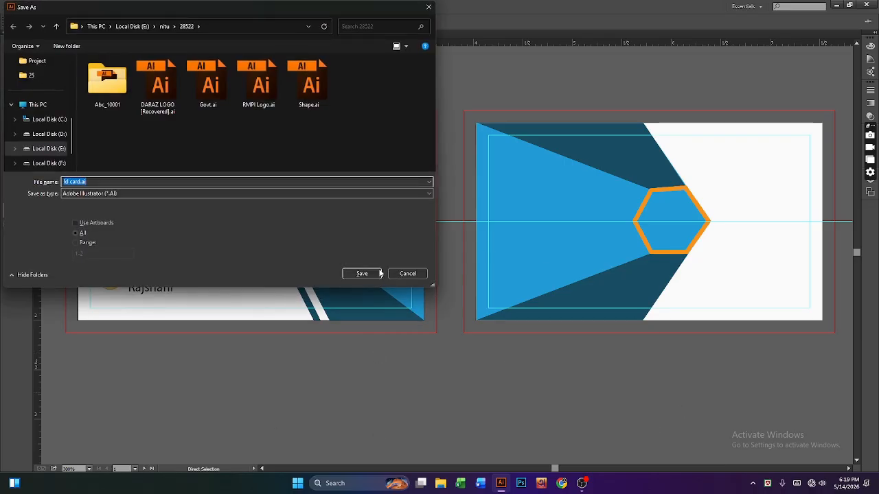
click(404, 275)
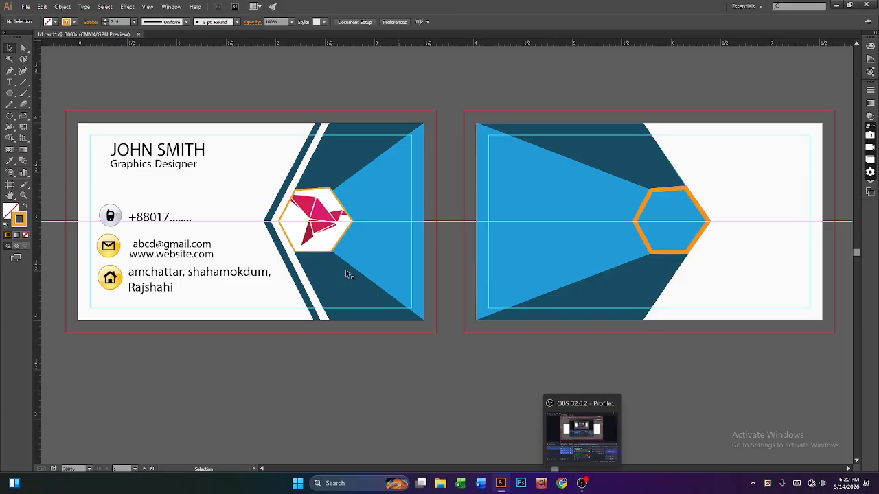
click(26, 6)
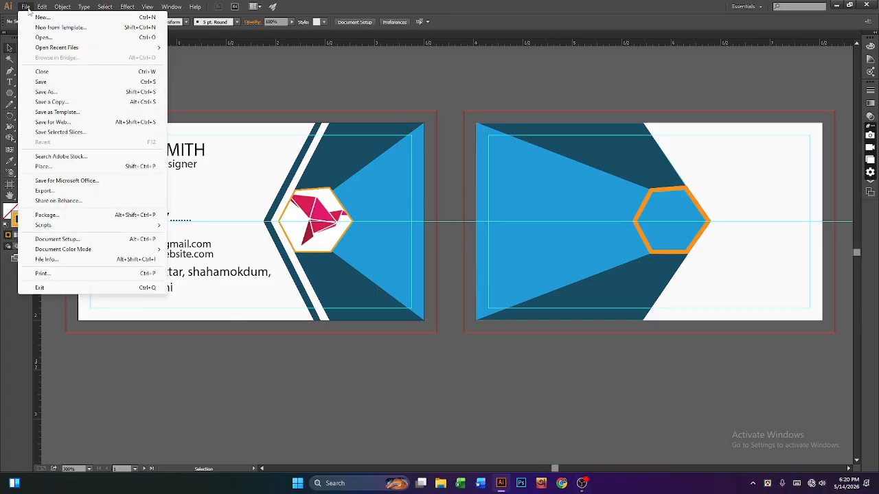
click(47, 91)
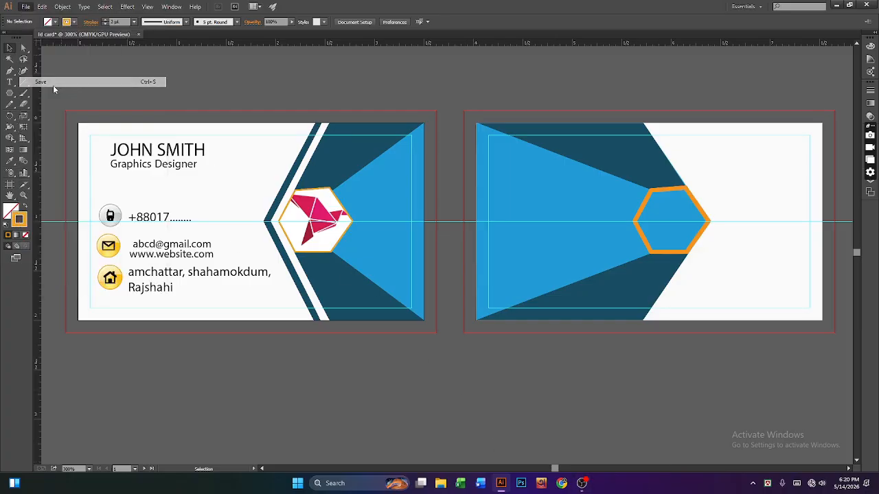
Step: Reopen Save As and set the save type to Adobe PDF
click(407, 273)
click(26, 6)
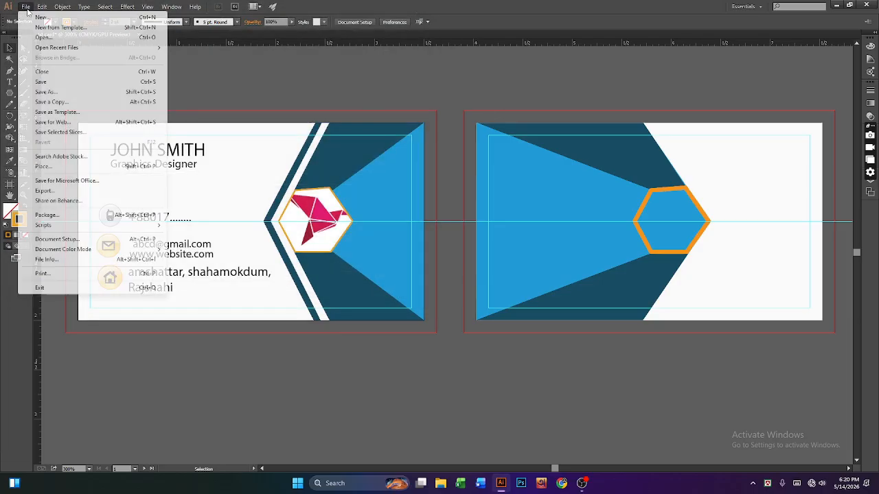
click(55, 92)
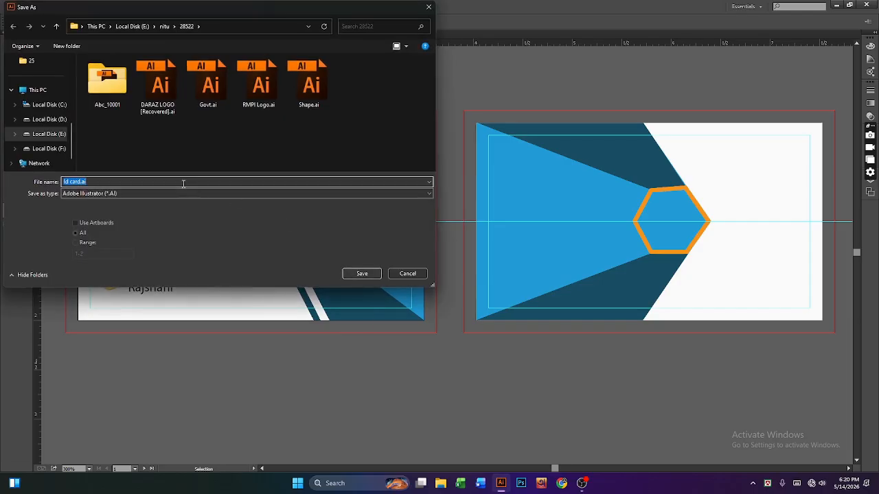
click(186, 193)
click(91, 199)
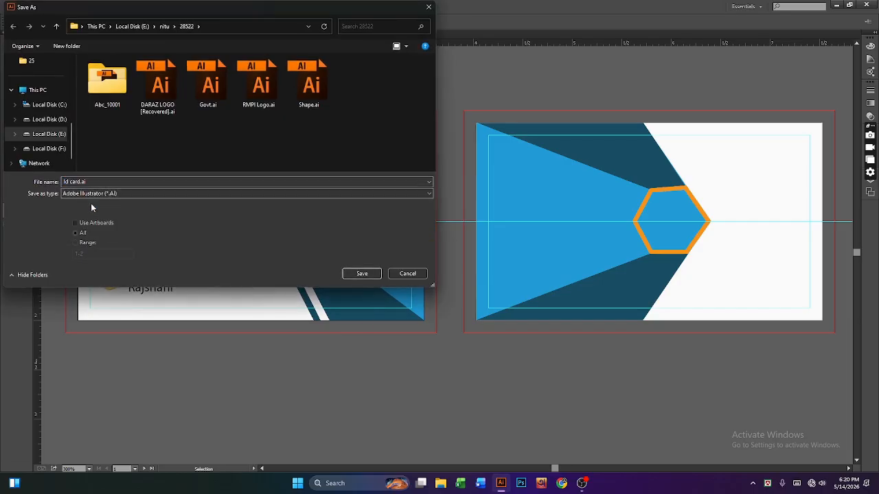
click(204, 194)
click(129, 210)
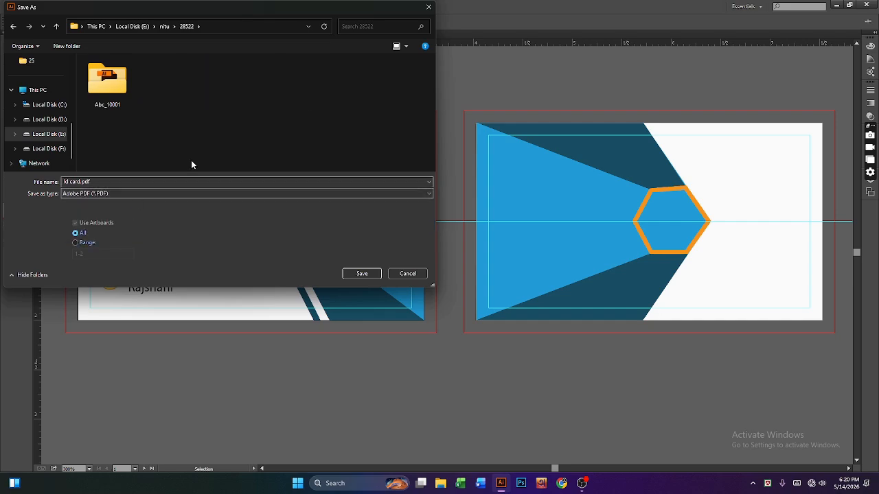
scroll(58, 122, up, 2)
scroll(55, 130, down, 3)
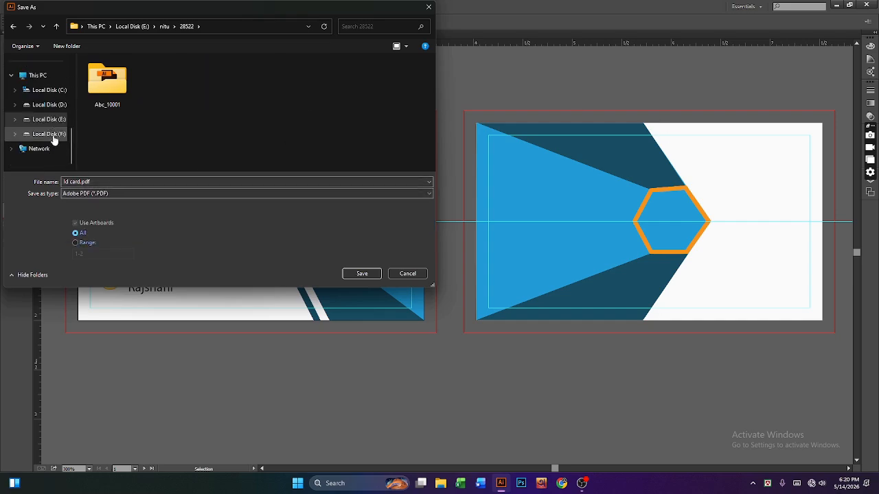
Step: Browse to D:\Miroz\CST2nd\GDS and create a new 'Business card' folder there
click(54, 104)
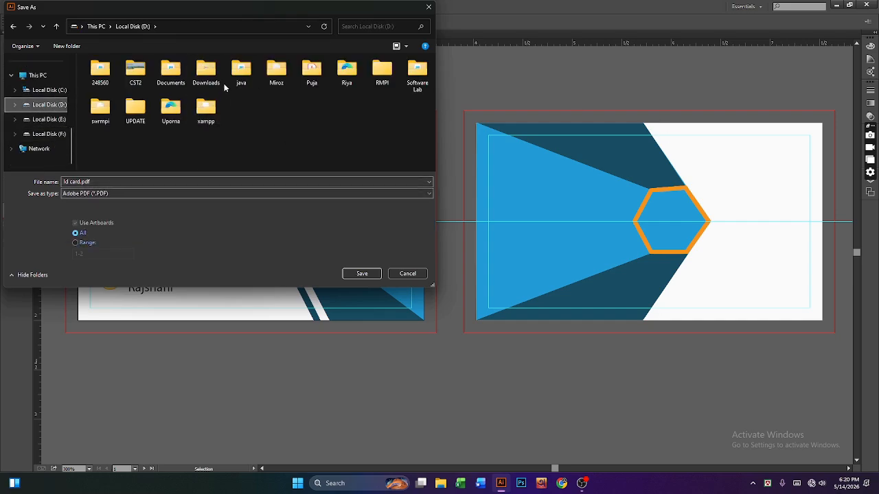
double_click(266, 81)
double_click(103, 74)
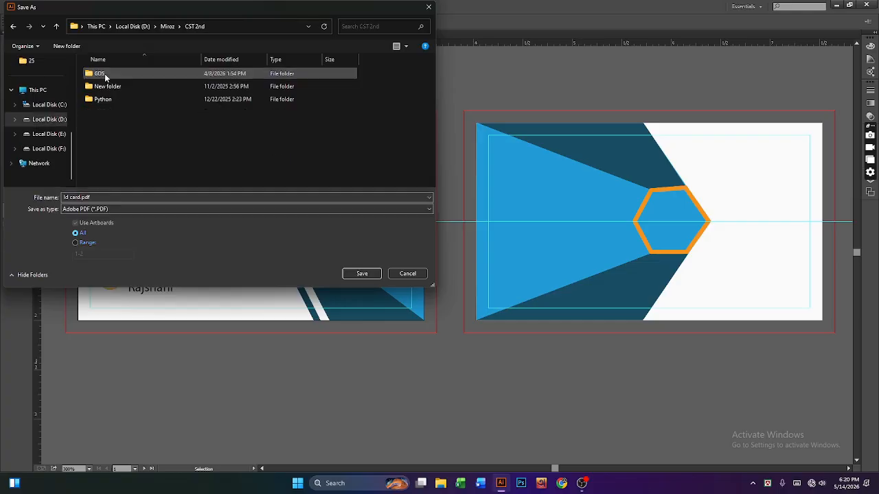
double_click(98, 73)
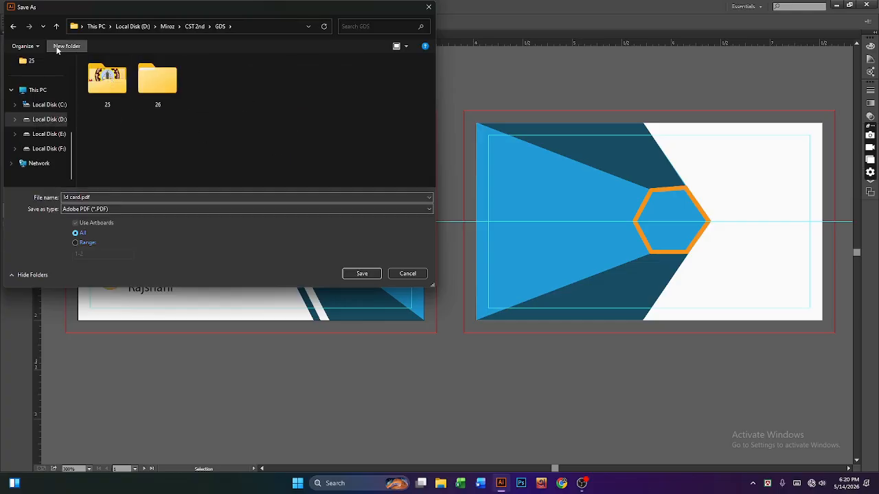
click(59, 46)
text(Busi)
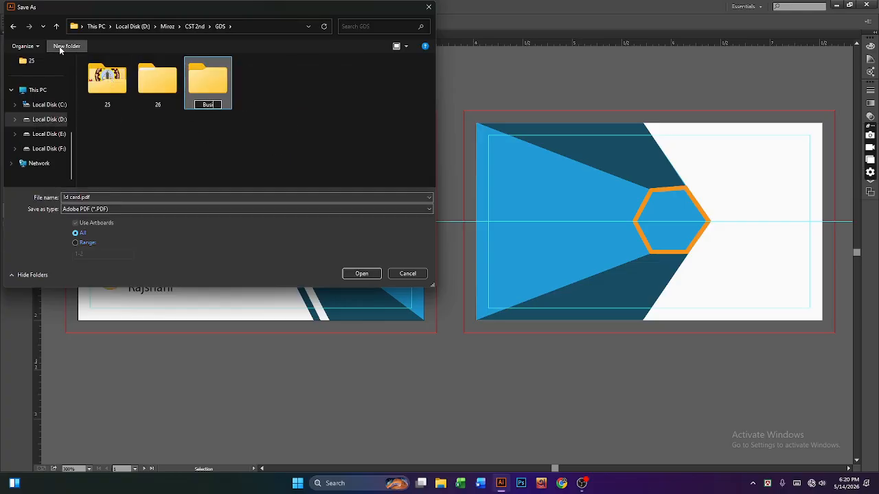
text(ness card)
key(Return)
key(Return)
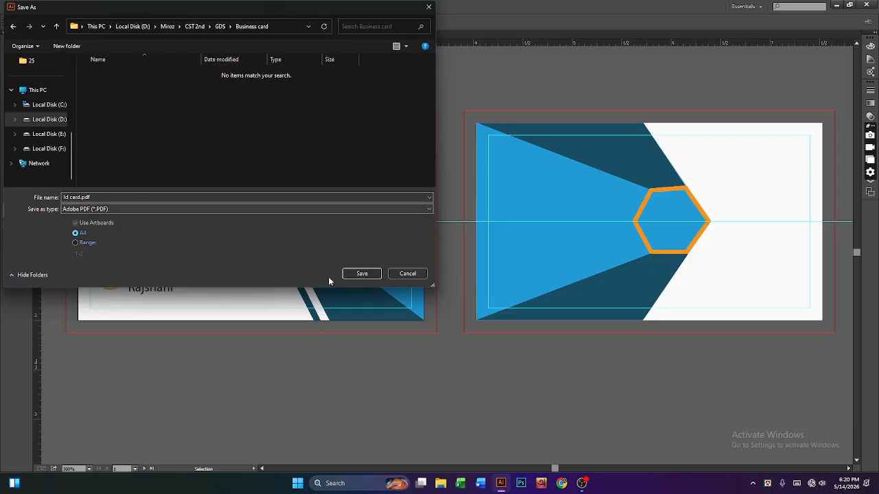
Step: Save Id card.pdf into Business card and confirm the Save Adobe PDF options
click(356, 276)
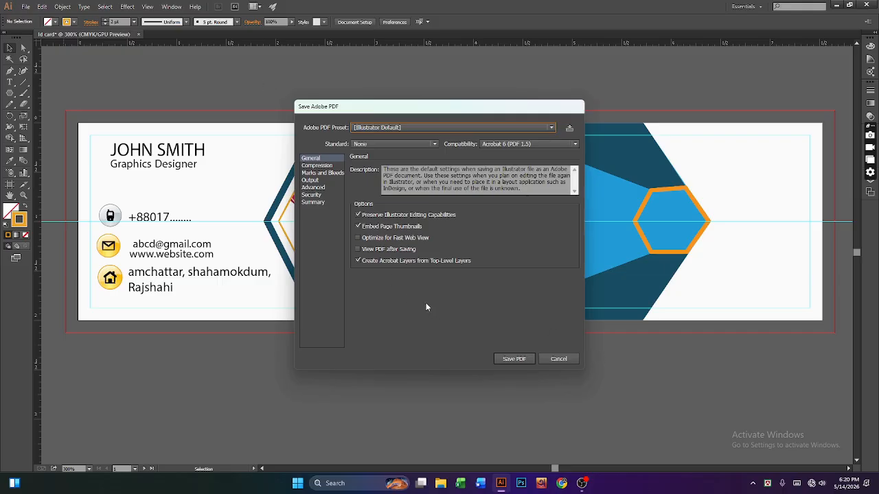
click(325, 174)
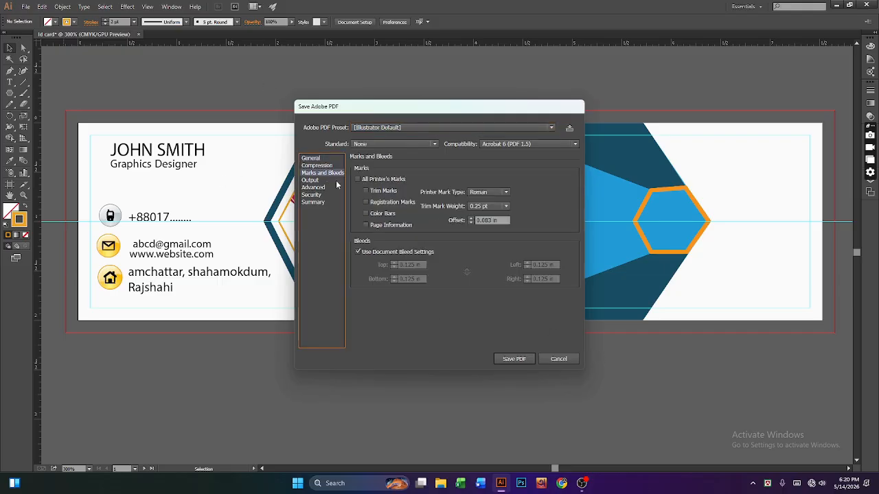
click(509, 358)
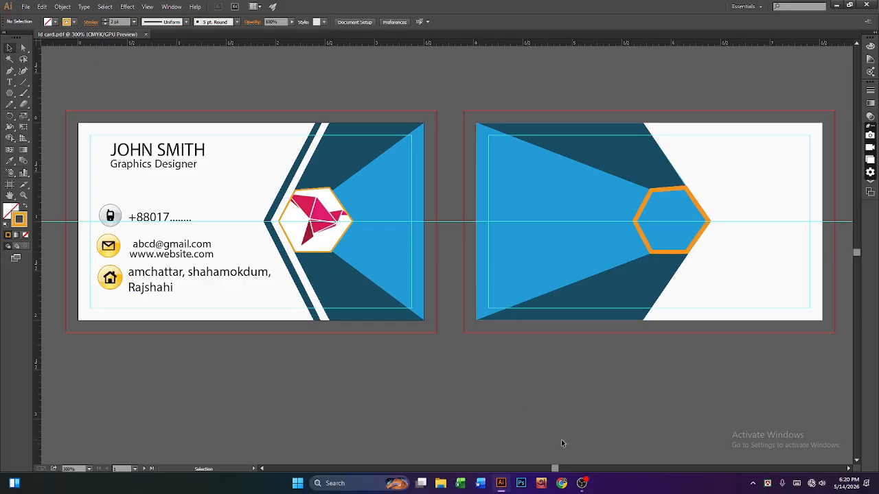
Step: Save a copy as Id card.ai in Adobe Illustrator format, accepting the Illustrator Options
click(25, 7)
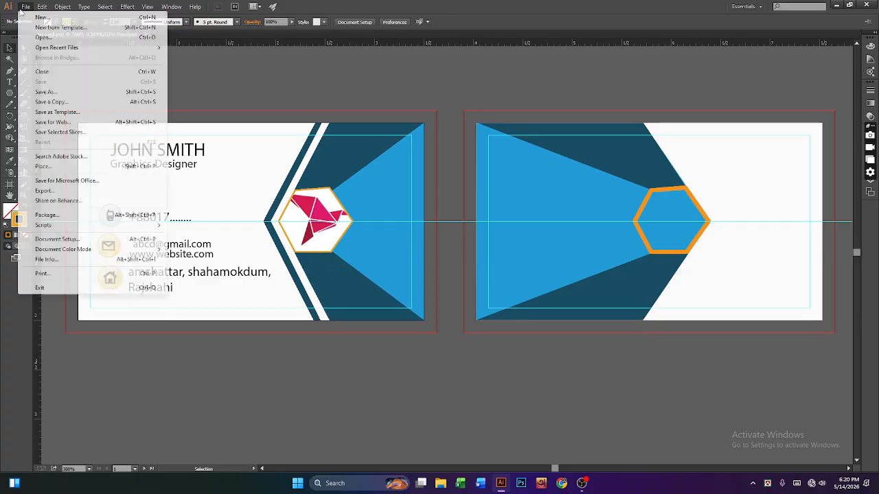
click(48, 91)
click(164, 193)
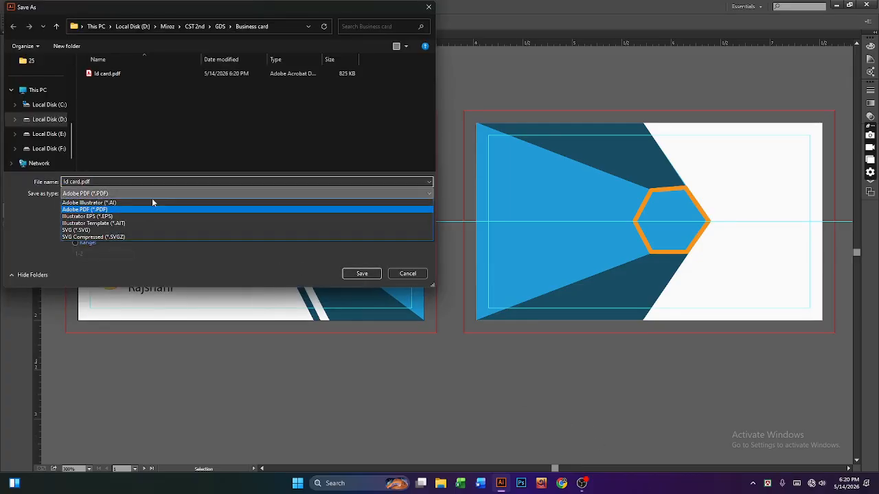
click(93, 202)
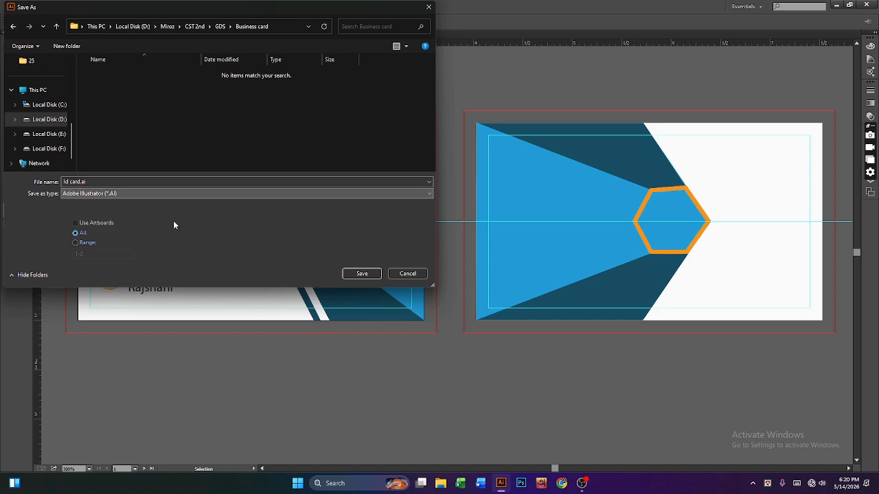
click(361, 273)
click(469, 364)
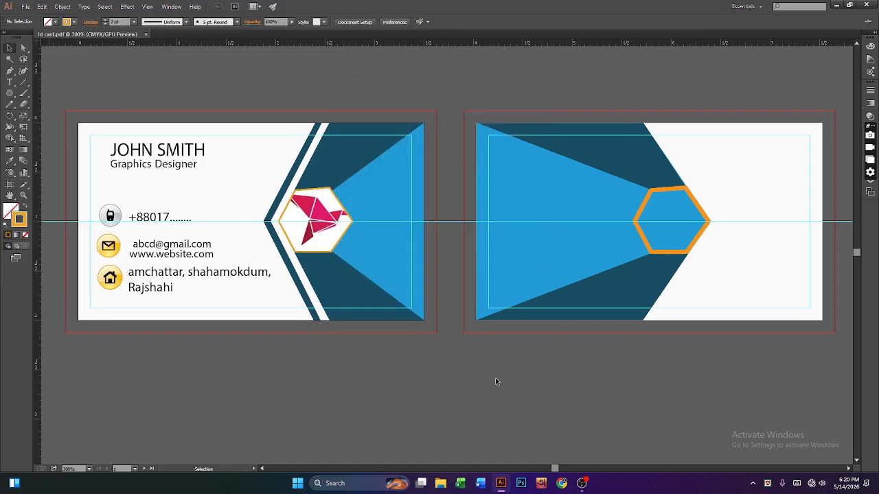
Step: Go to D: > Miroz > CST 2nd > GDS > Business card and open Id card.pdf maximized in Acrobat
click(836, 6)
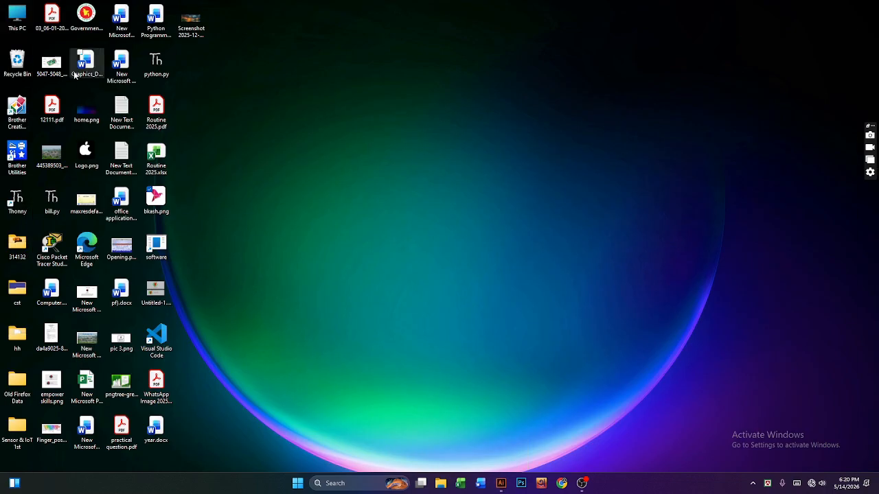
double_click(15, 15)
double_click(261, 89)
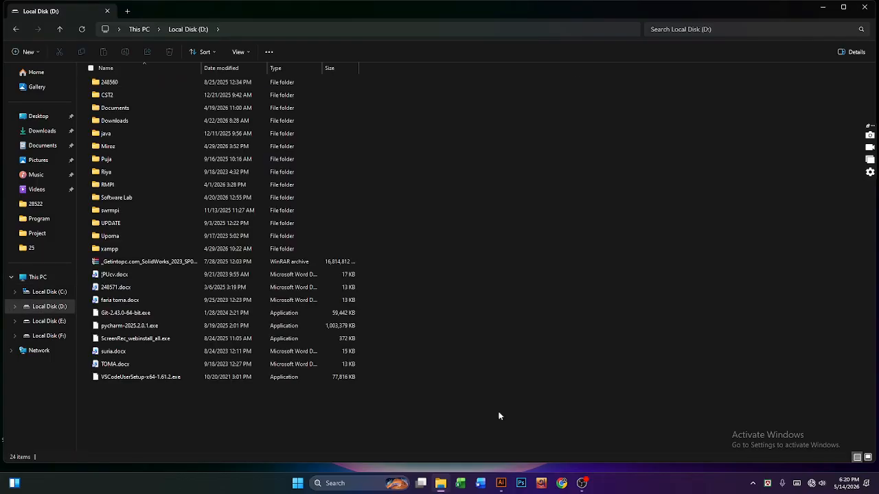
click(584, 487)
click(583, 488)
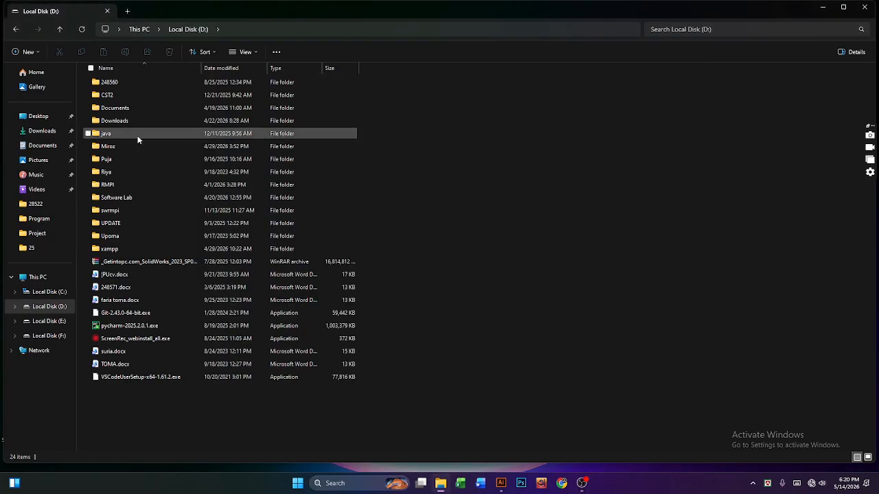
double_click(115, 152)
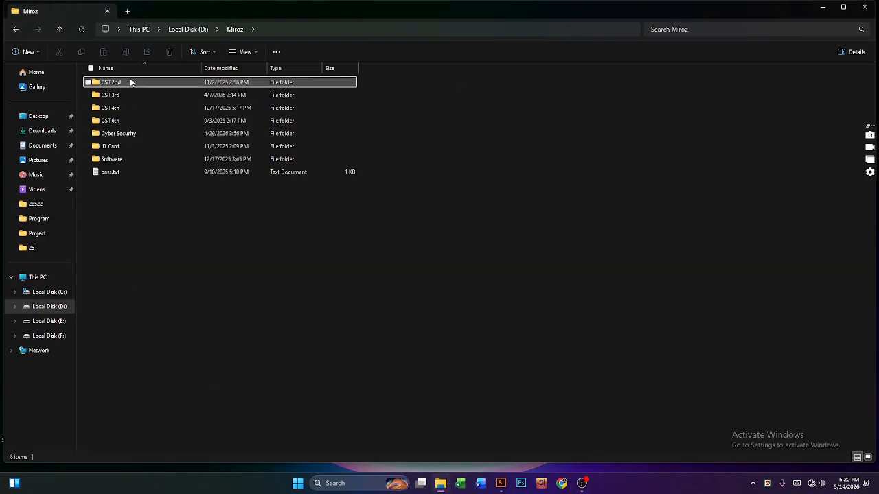
double_click(129, 81)
double_click(117, 83)
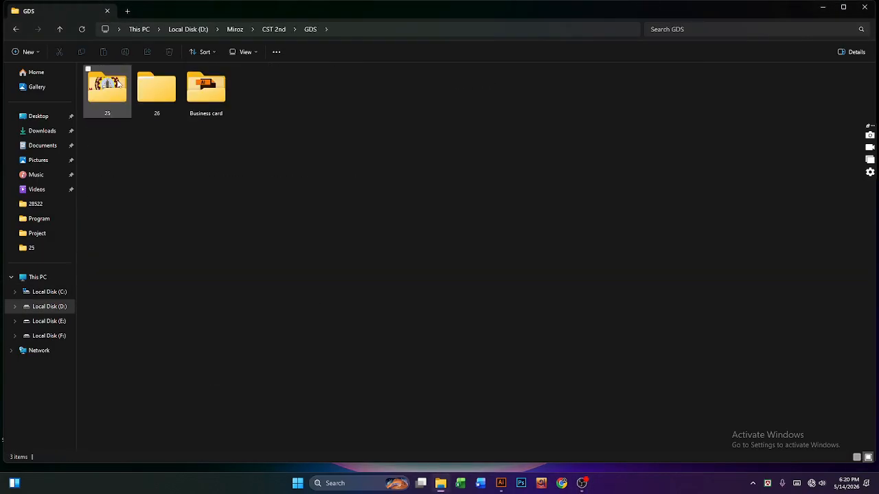
double_click(199, 79)
click(129, 97)
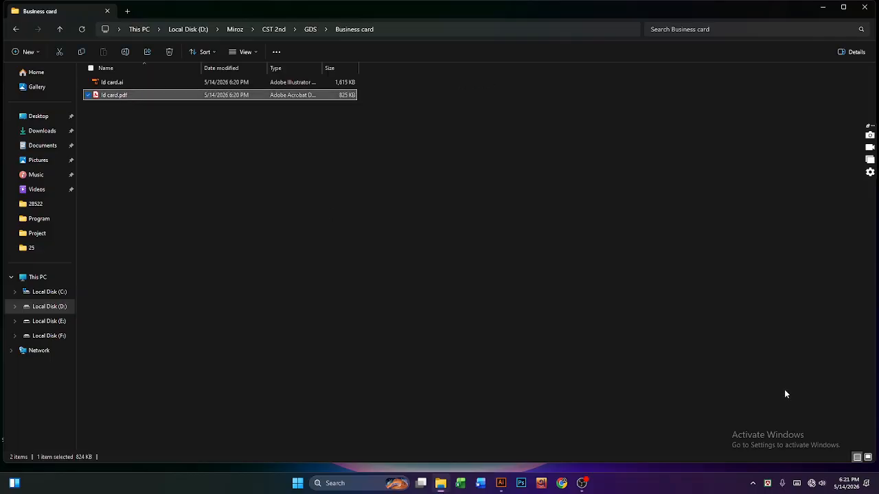
key(Return)
click(835, 9)
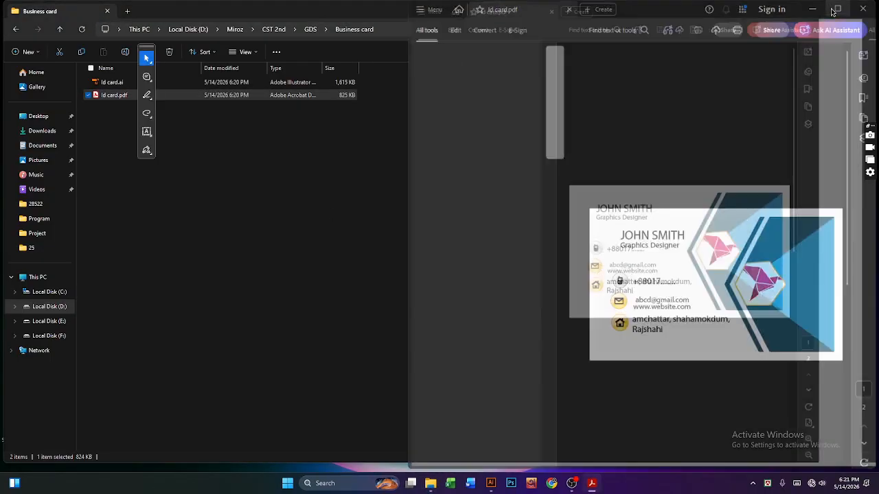
Step: Review page 2 of Id card.pdf, then close Acrobat and reopen the PDF from Explorer
scroll(690, 277, down, 5)
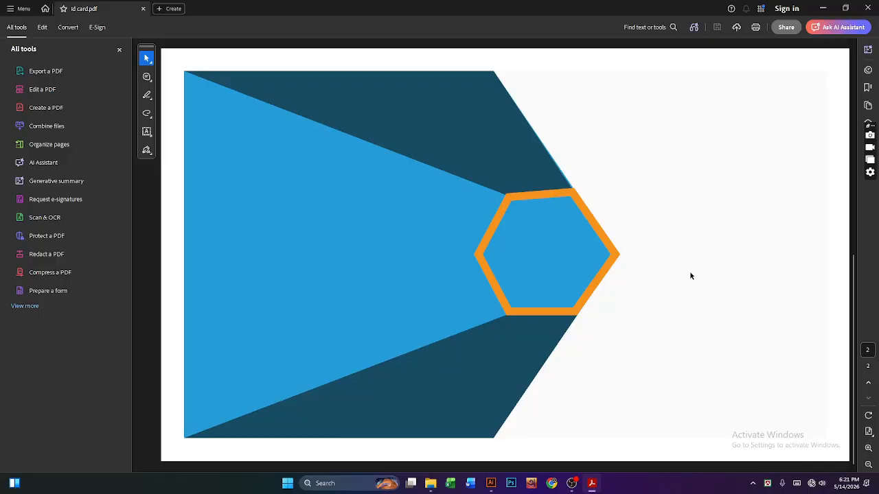
scroll(691, 276, down, 3)
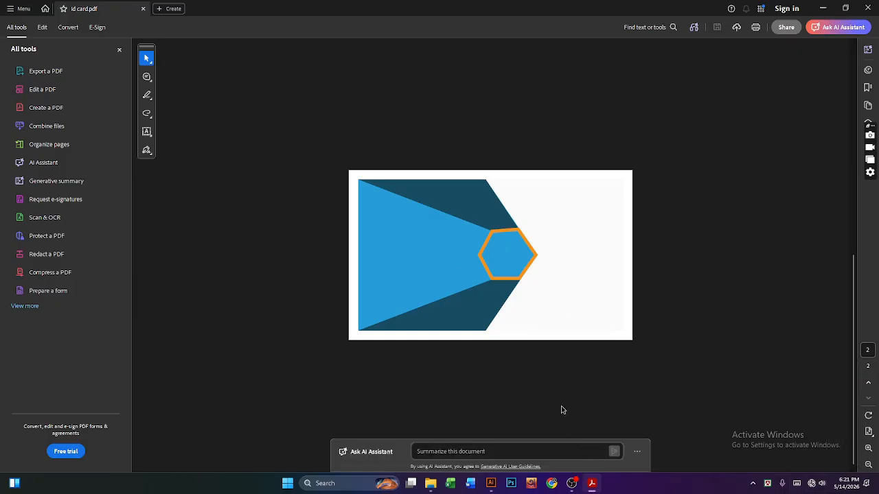
click(865, 9)
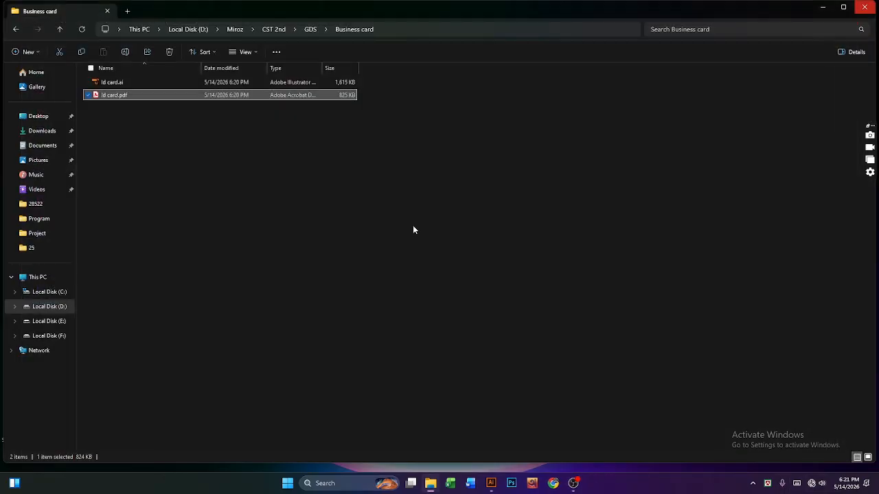
click(288, 159)
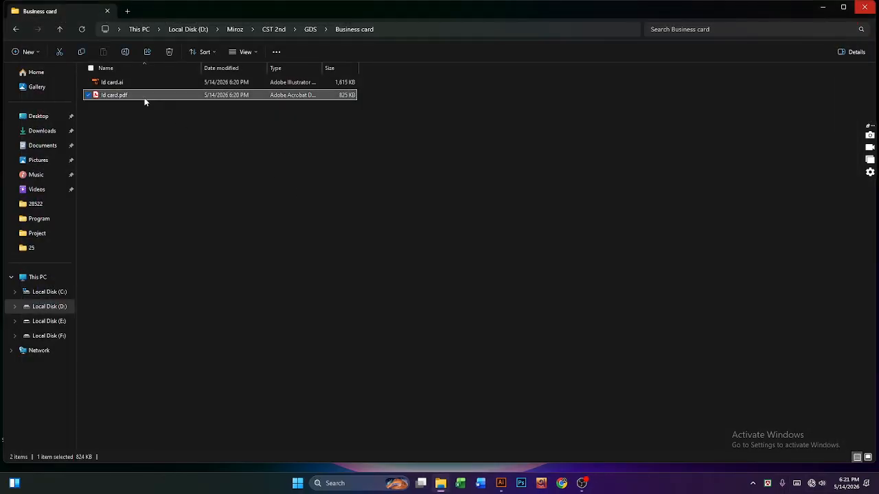
double_click(233, 94)
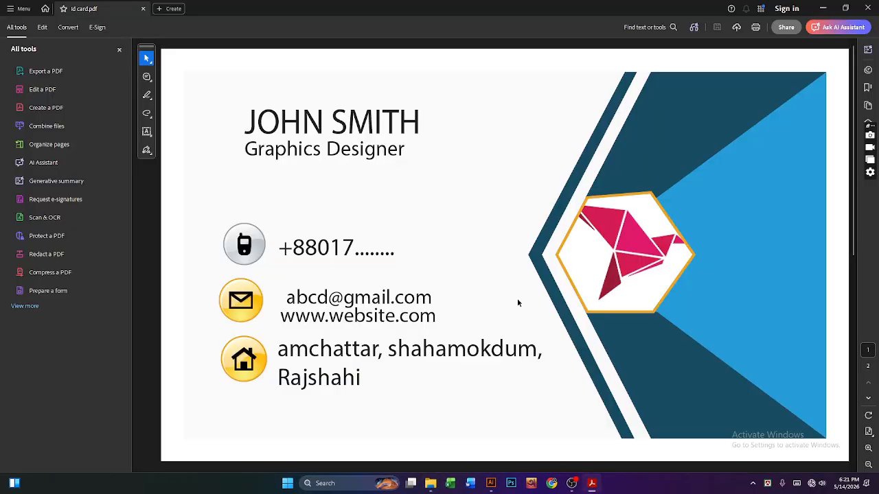